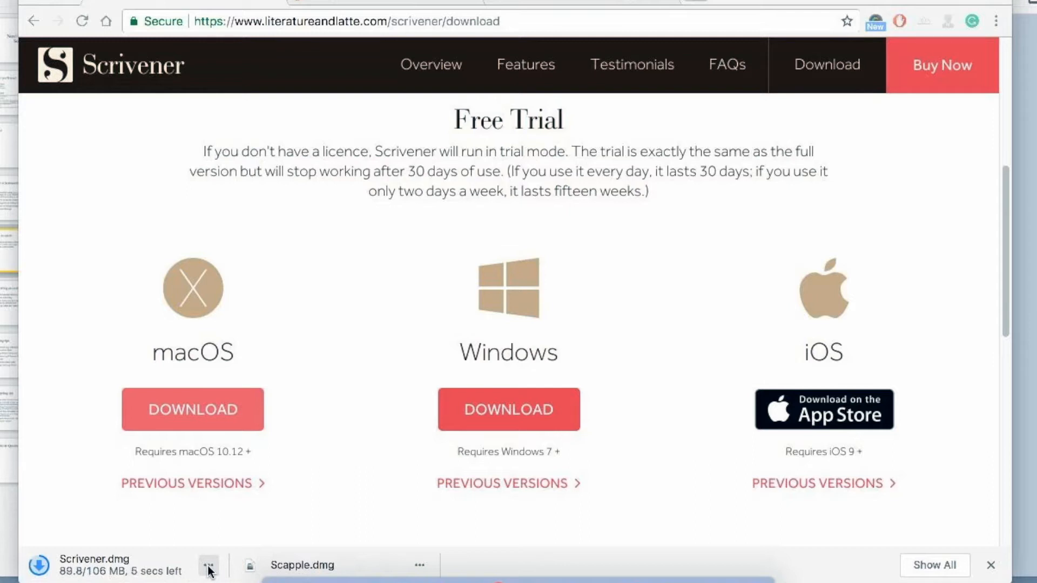
Look through the rest of Scrivener's download page, including the purchasing and licence information.
{"action": "scroll", "coordinate": [253, 370], "scroll_direction": "down", "scroll_amount": 3}
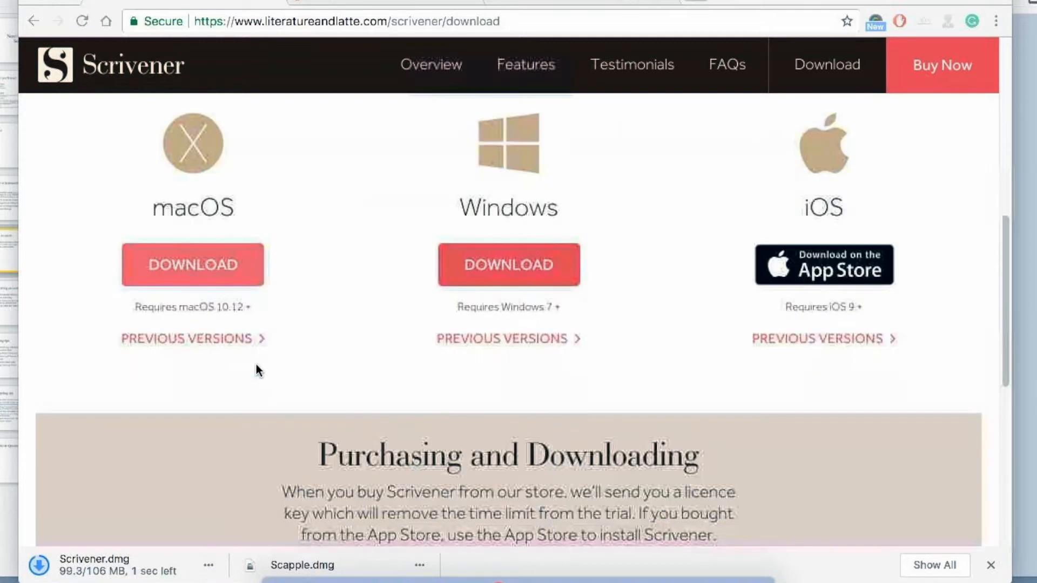
{"action": "scroll", "coordinate": [256, 364], "scroll_direction": "down", "scroll_amount": 3}
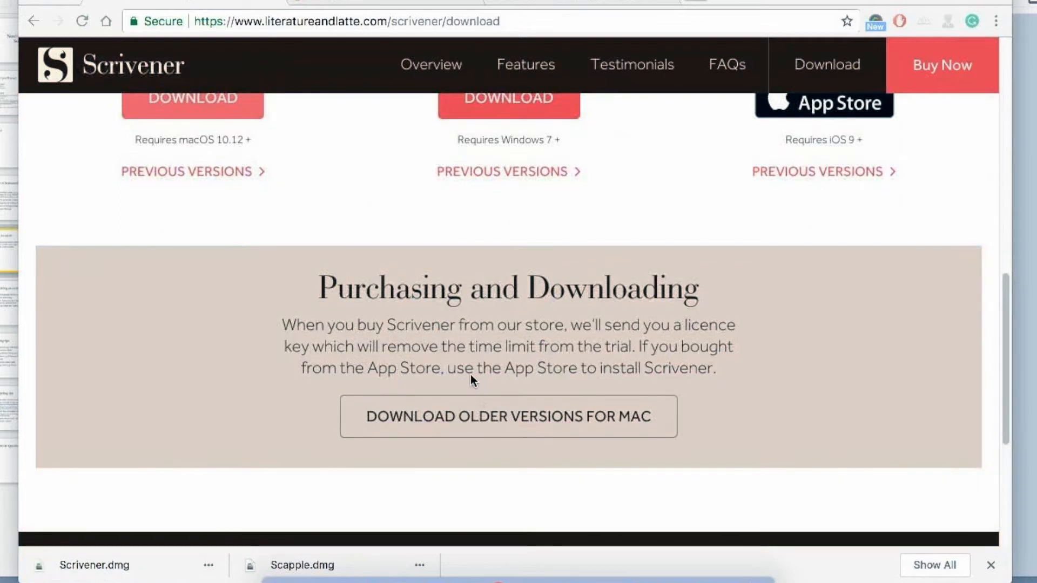
{"action": "scroll", "coordinate": [466, 378], "scroll_direction": "down", "scroll_amount": 1}
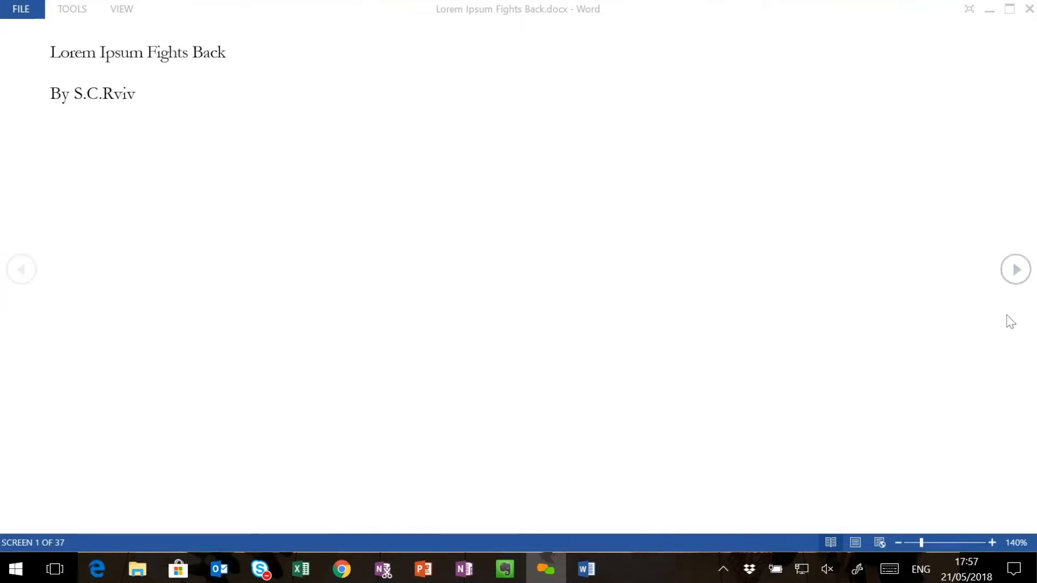
Switch to Word and page through Lorem Ipsum Fights Back.docx to examine its title page, contents list, act headings and first chapter.
{"action": "left_click", "coordinate": [1017, 272]}
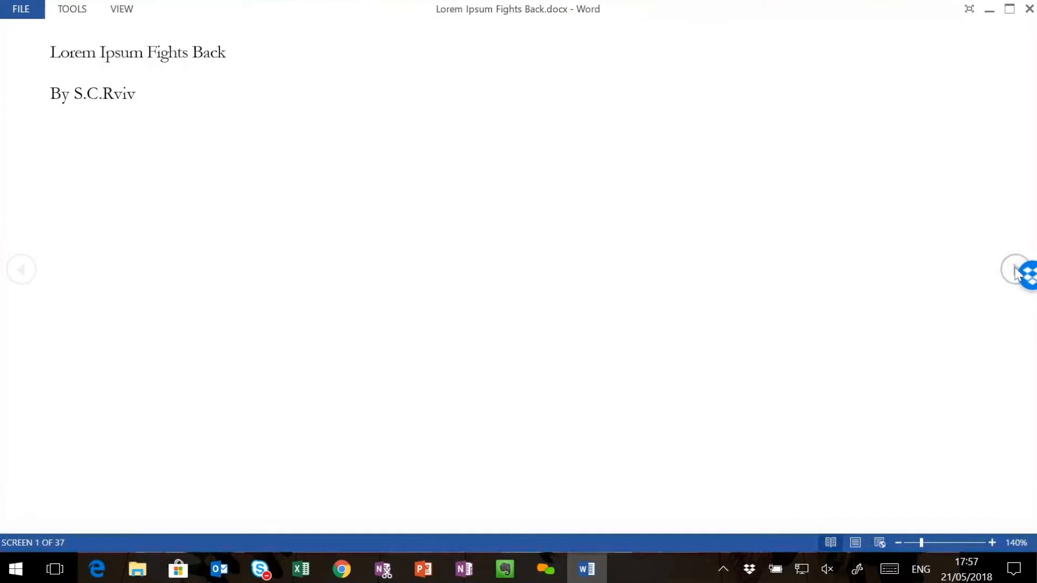
{"action": "left_click", "coordinate": [1013, 272]}
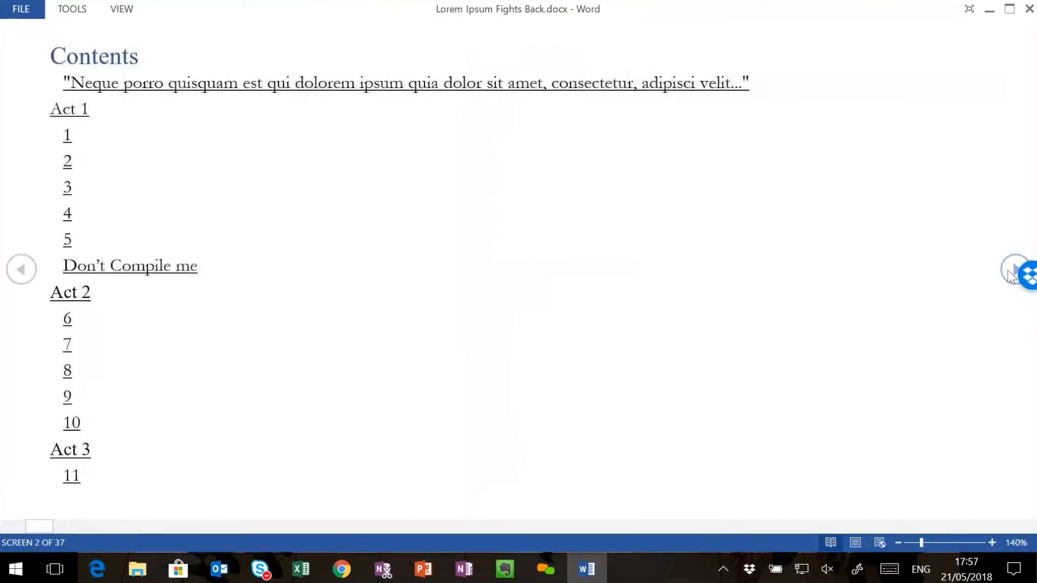
{"action": "left_click", "coordinate": [1011, 273]}
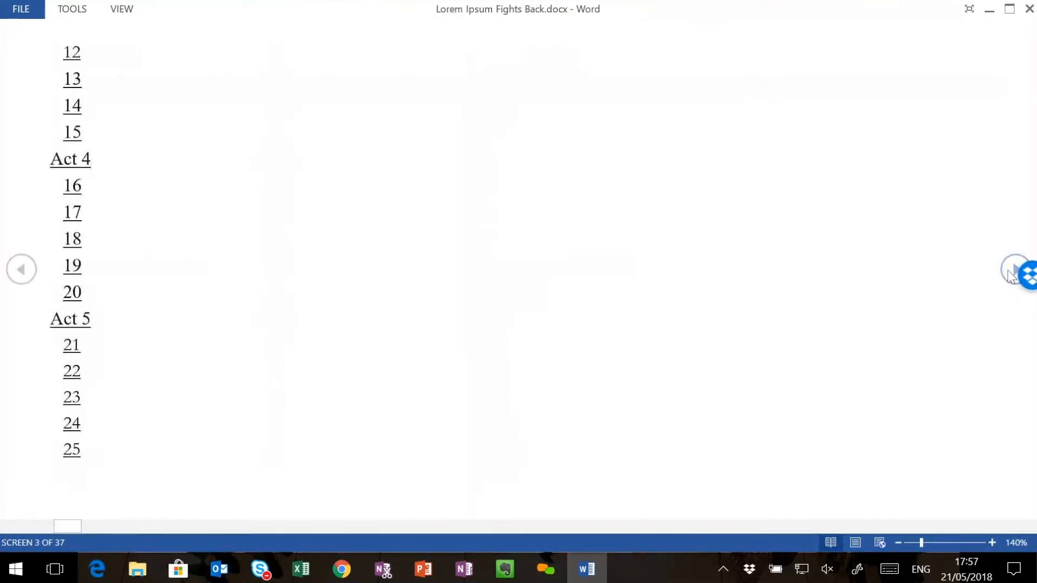
{"action": "left_click", "coordinate": [1011, 273]}
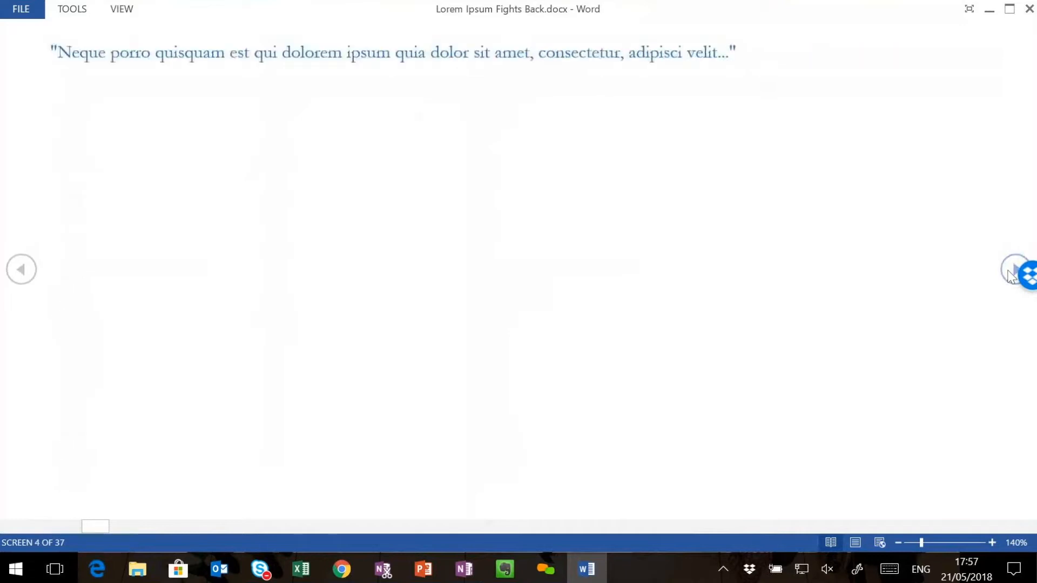
{"action": "left_click", "coordinate": [1011, 273]}
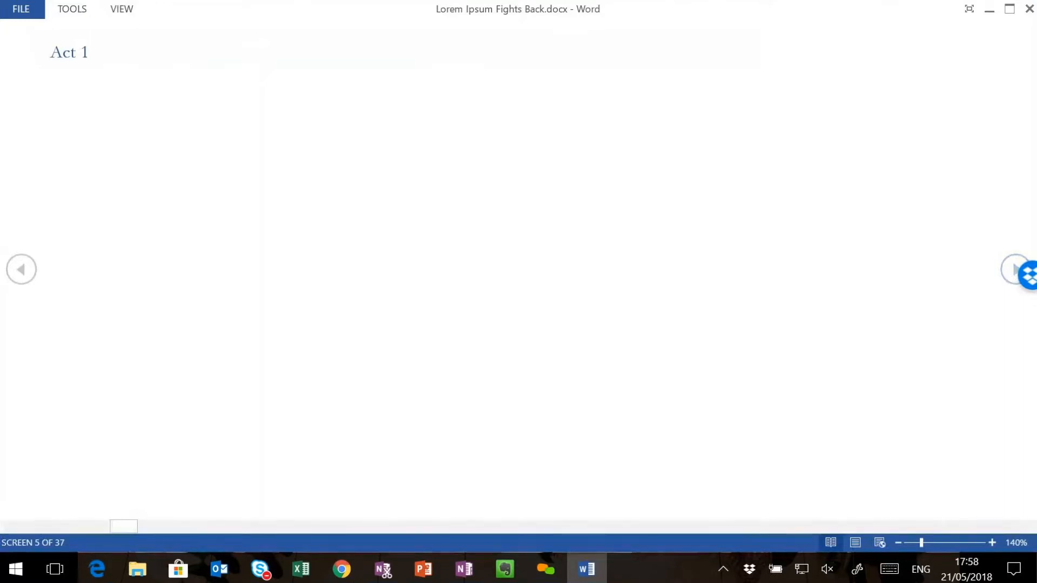
{"action": "left_click", "coordinate": [1006, 276]}
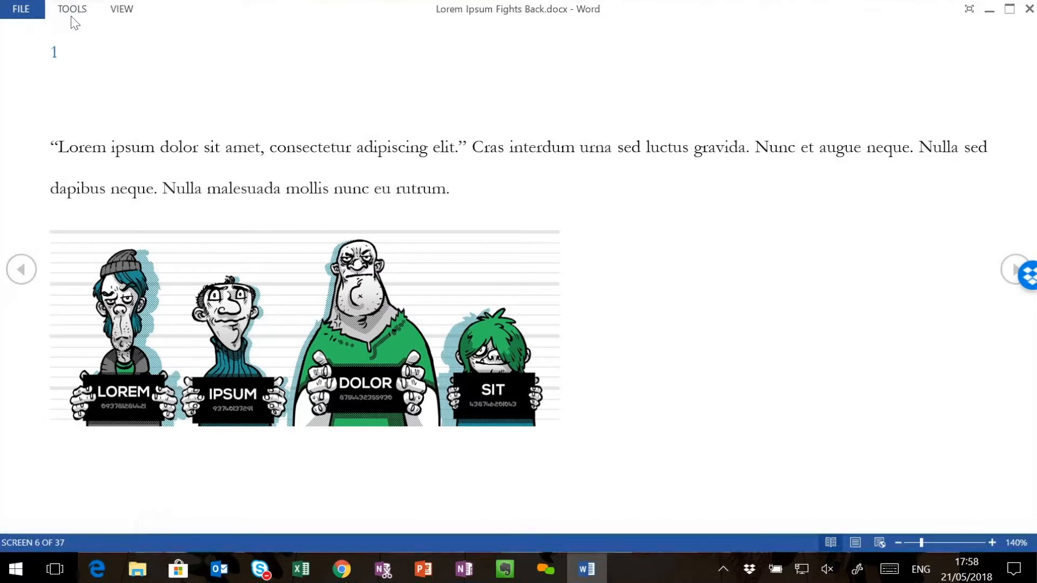
{"action": "left_click", "coordinate": [24, 275]}
{"action": "left_click", "coordinate": [24, 276]}
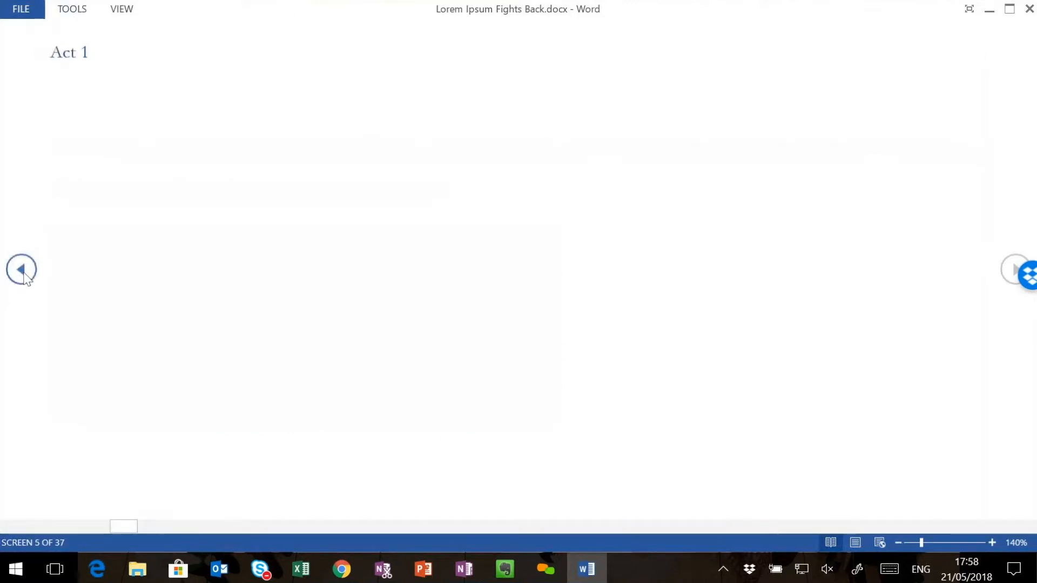
{"action": "left_click", "coordinate": [22, 270]}
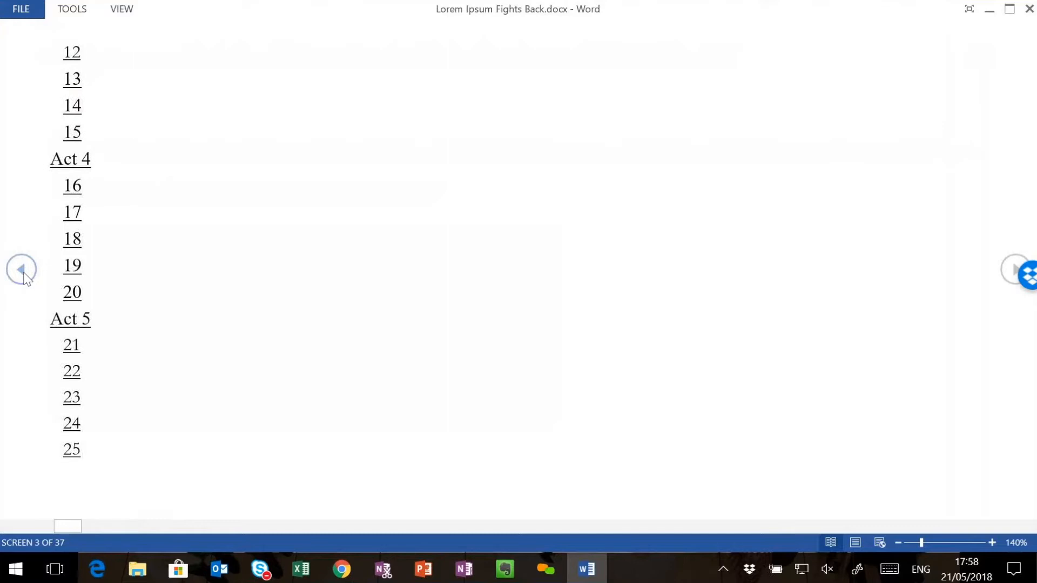
{"action": "left_click", "coordinate": [24, 275]}
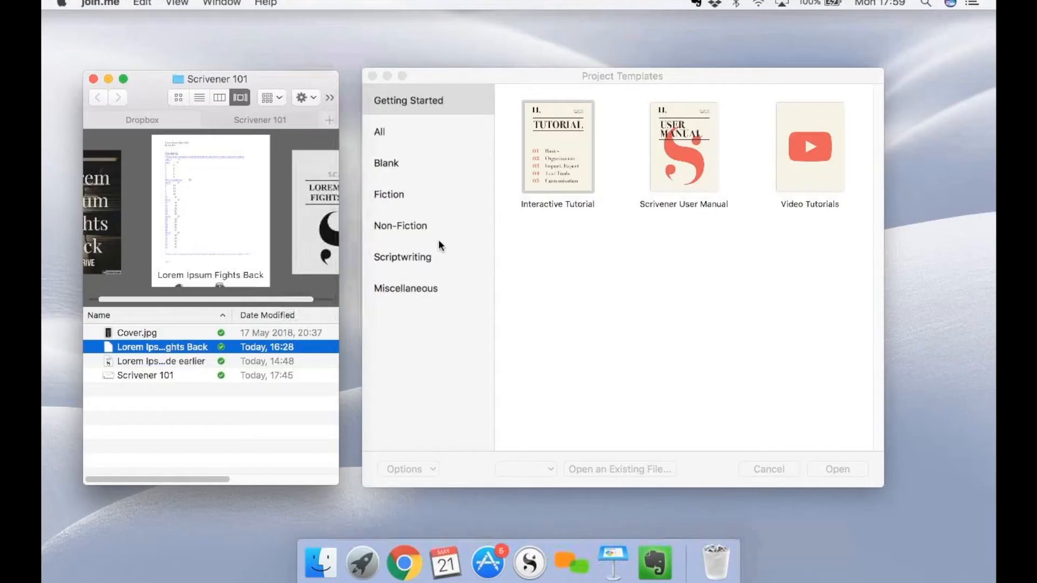
{"action": "left_click", "coordinate": [407, 203]}
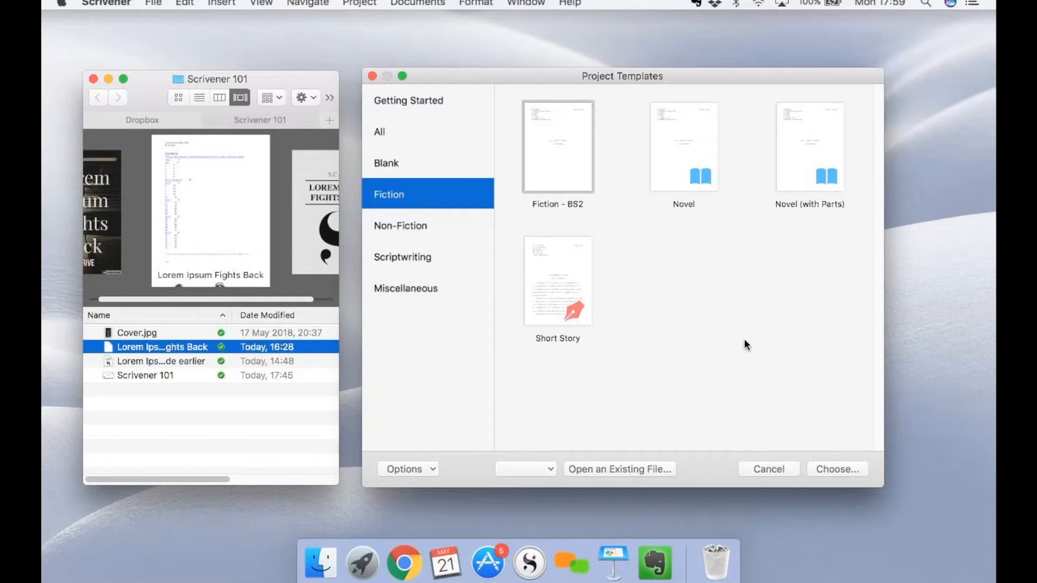
In Scrivener, browse the All, Blank, Miscellaneous and Fiction project template categories.
{"action": "left_click", "coordinate": [393, 131]}
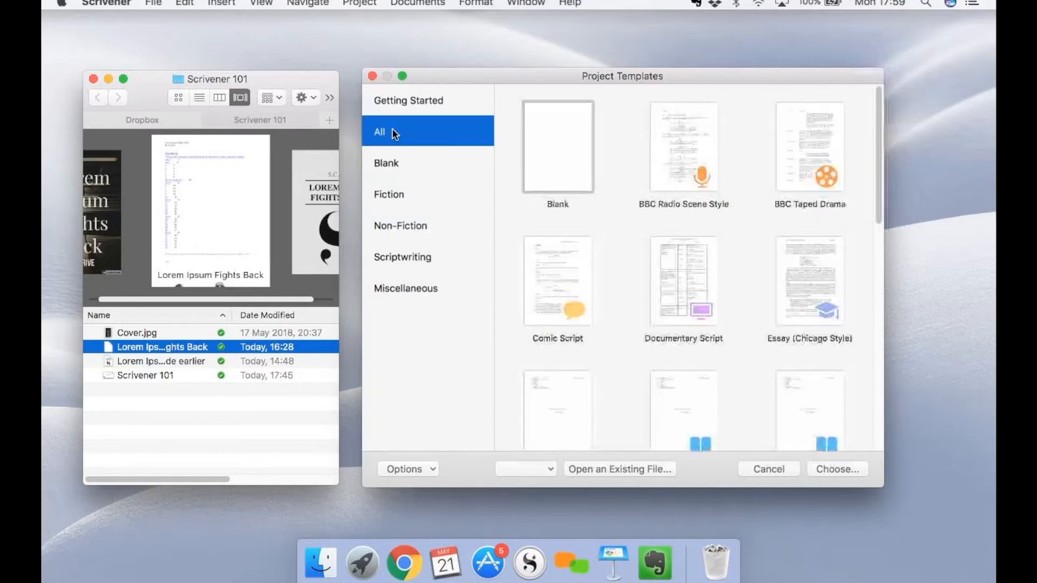
{"action": "left_click", "coordinate": [410, 163]}
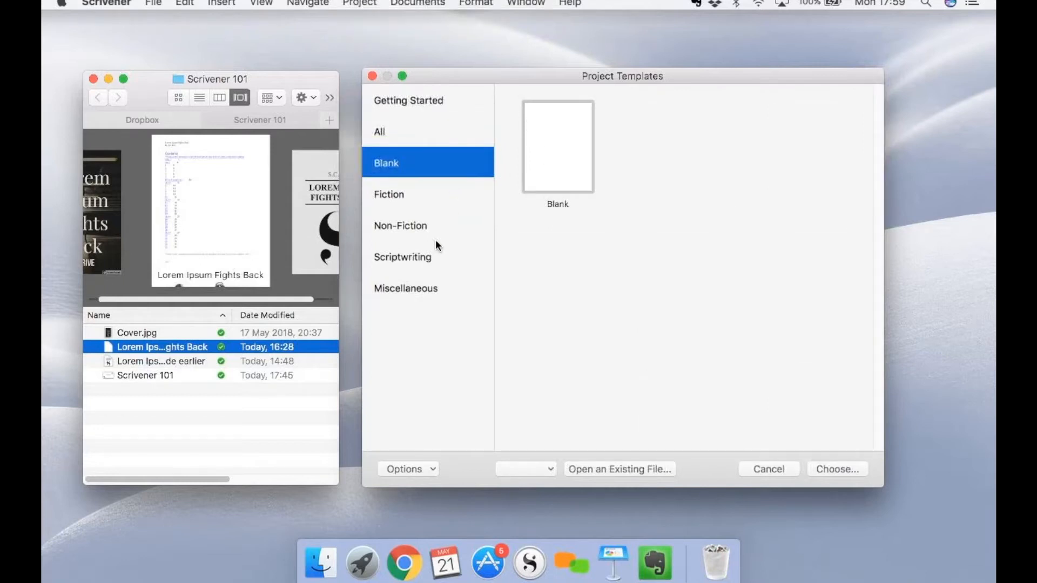
{"action": "left_click", "coordinate": [426, 289]}
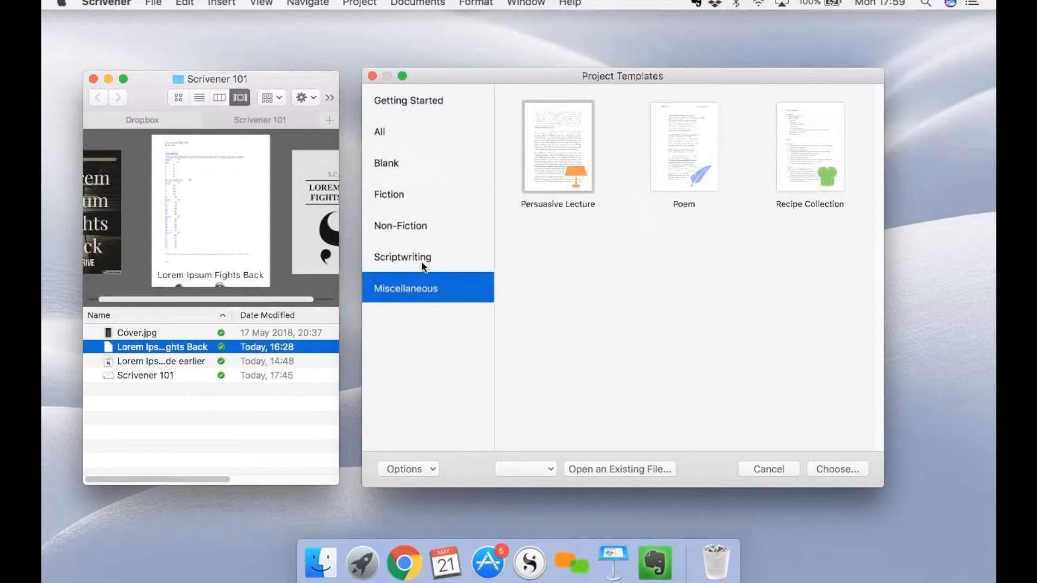
{"action": "left_click", "coordinate": [410, 193]}
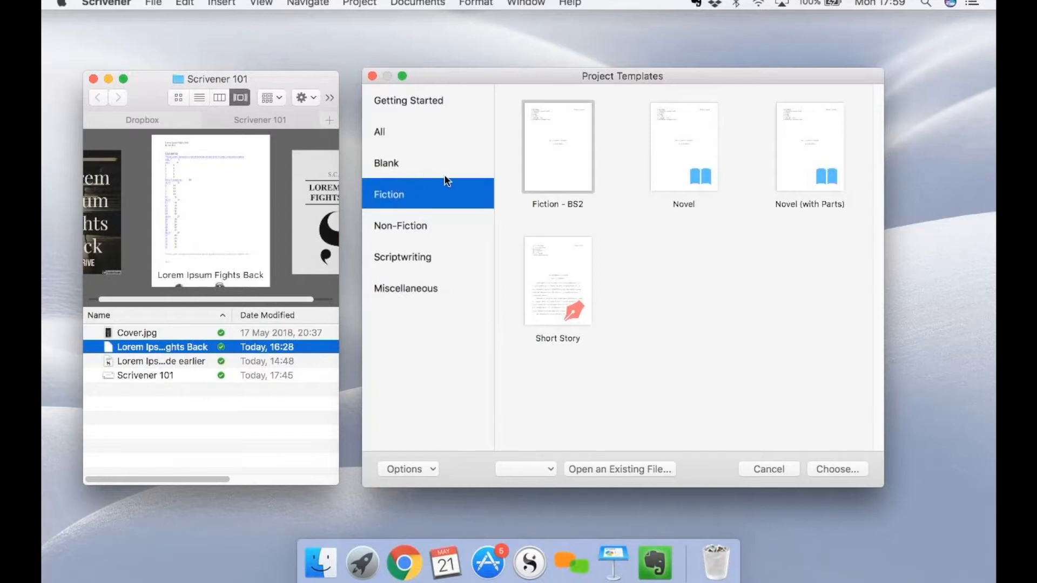
Create a project from the Novel template, named Lorem Ipsum Strikes Back, in the Scrivener 101 folder.
{"action": "left_click", "coordinate": [663, 141]}
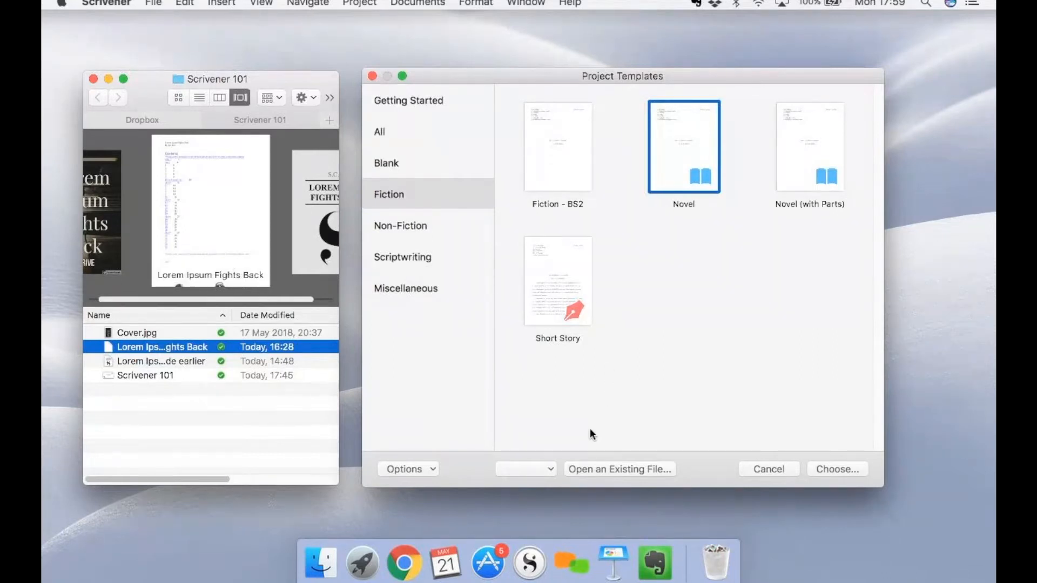
{"action": "double_click", "coordinate": [659, 125]}
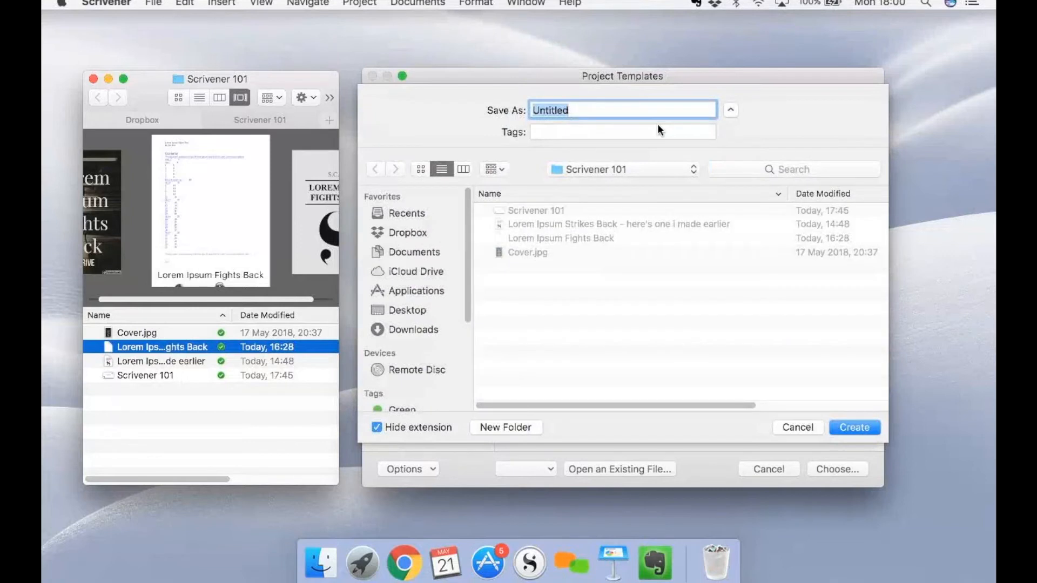
{"action": "type", "text": "Lorem Ipsum Strikes Back"}
{"action": "key", "text": "Return"}
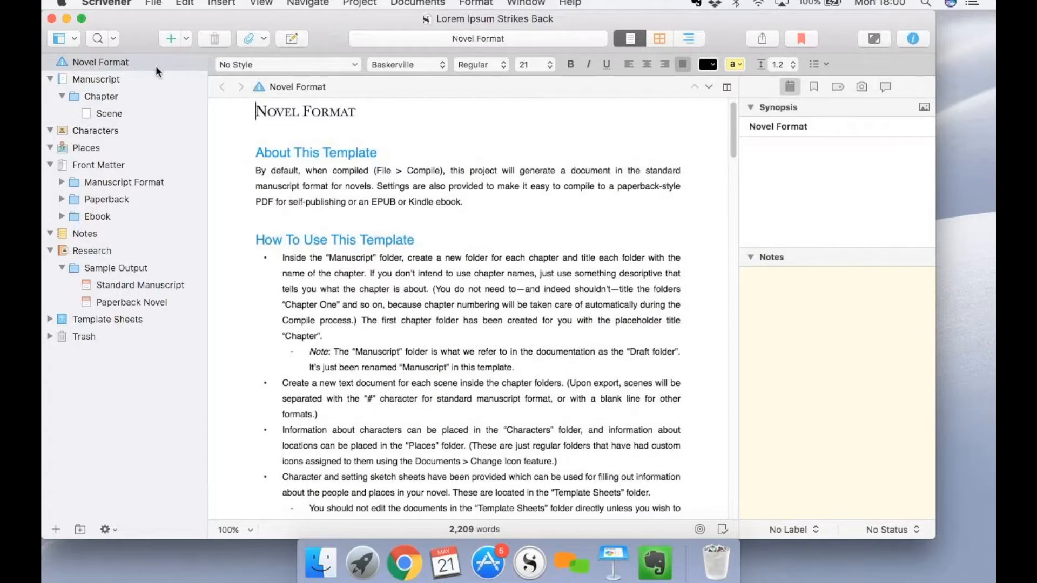
Review the Novel Format instructions, the Manuscript folder, and its placeholder Scene document and Chapter folder.
{"action": "left_click", "coordinate": [520, 350]}
{"action": "left_click_drag", "start_coordinate": [733, 128], "coordinate": [724, 196]}
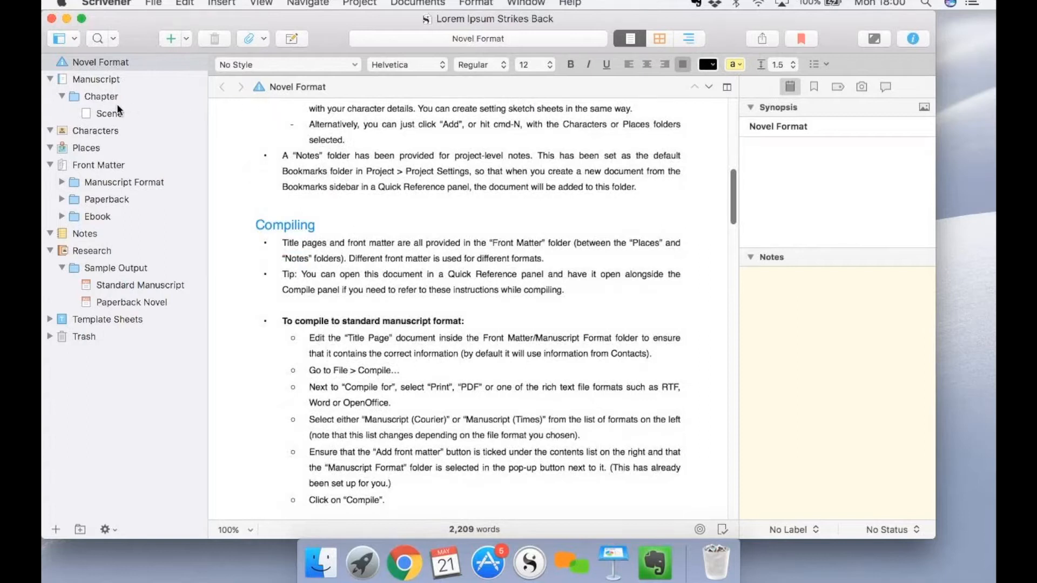
{"action": "left_click", "coordinate": [98, 81]}
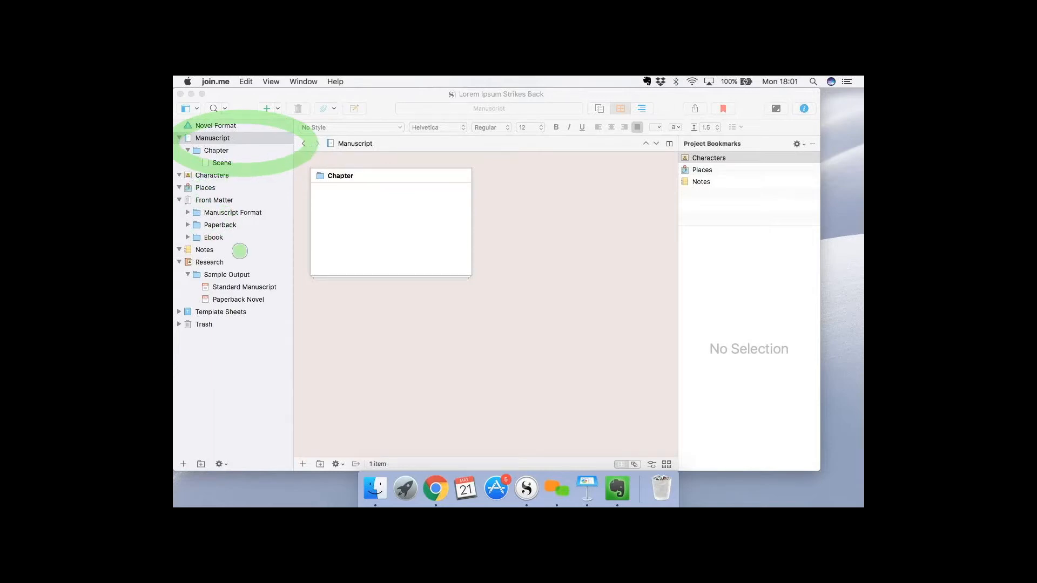
{"action": "mouse_move", "coordinate": [237, 326]}
{"action": "left_mouse_down"}
{"action": "mouse_move", "coordinate": [216, 339]}
{"action": "mouse_move", "coordinate": [185, 331]}
{"action": "mouse_move", "coordinate": [179, 313]}
{"action": "mouse_move", "coordinate": [216, 306]}
{"action": "mouse_move", "coordinate": [232, 331]}
{"action": "left_mouse_up"}
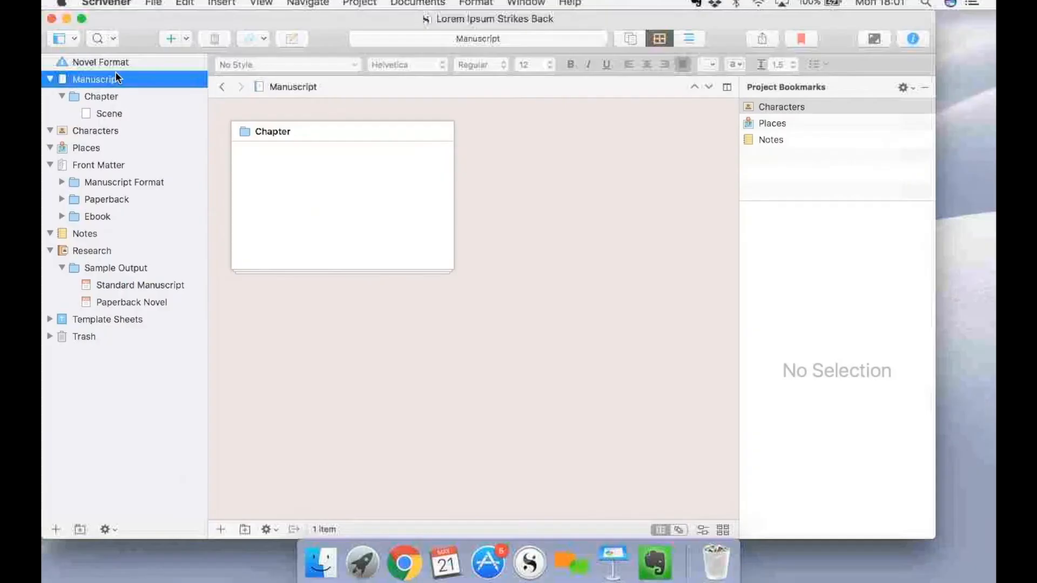
{"action": "left_click", "coordinate": [214, 137]}
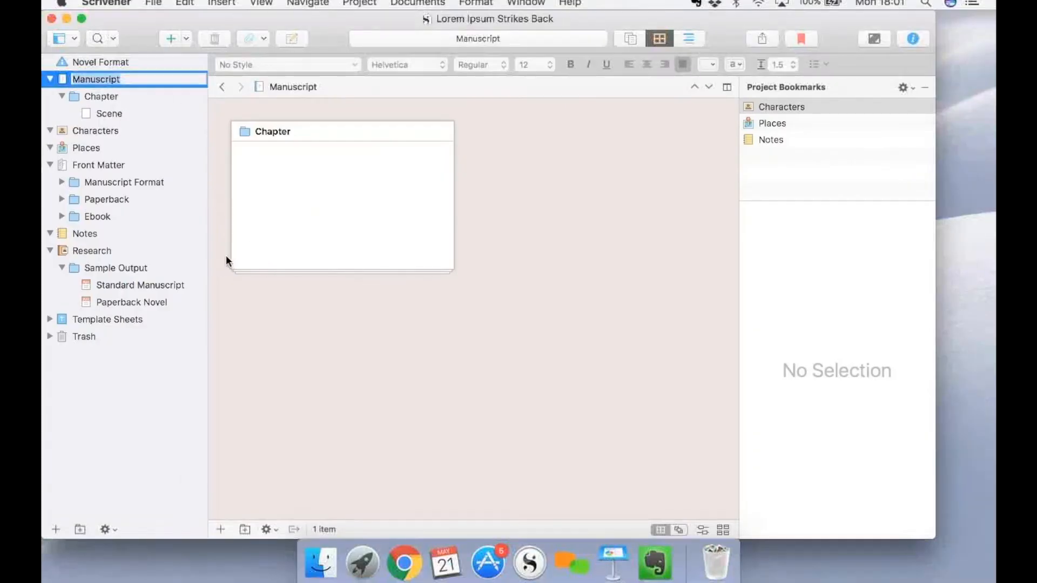
{"action": "left_click", "coordinate": [226, 284]}
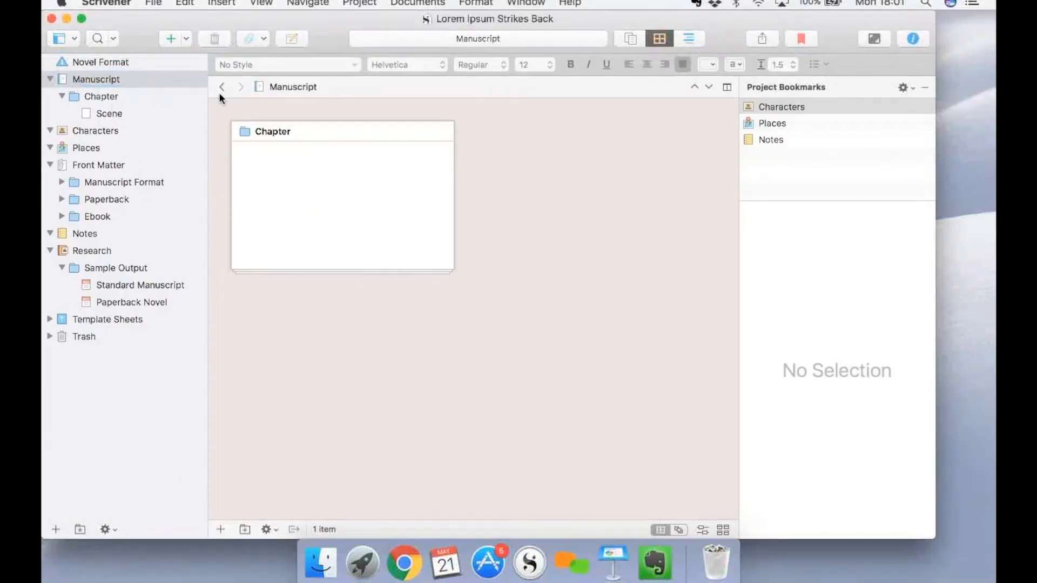
{"action": "left_click", "coordinate": [160, 113]}
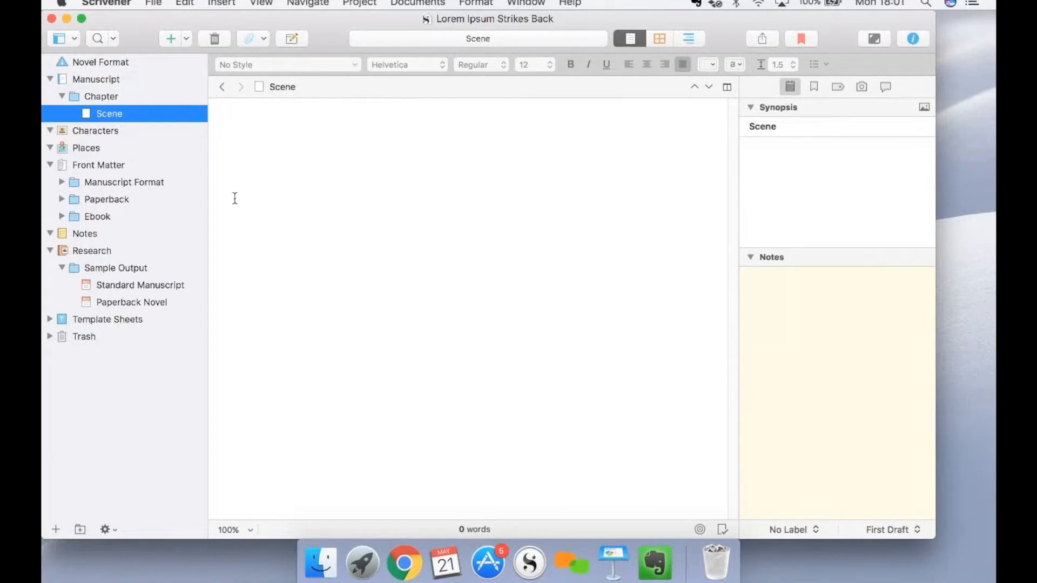
{"action": "left_click", "coordinate": [99, 96]}
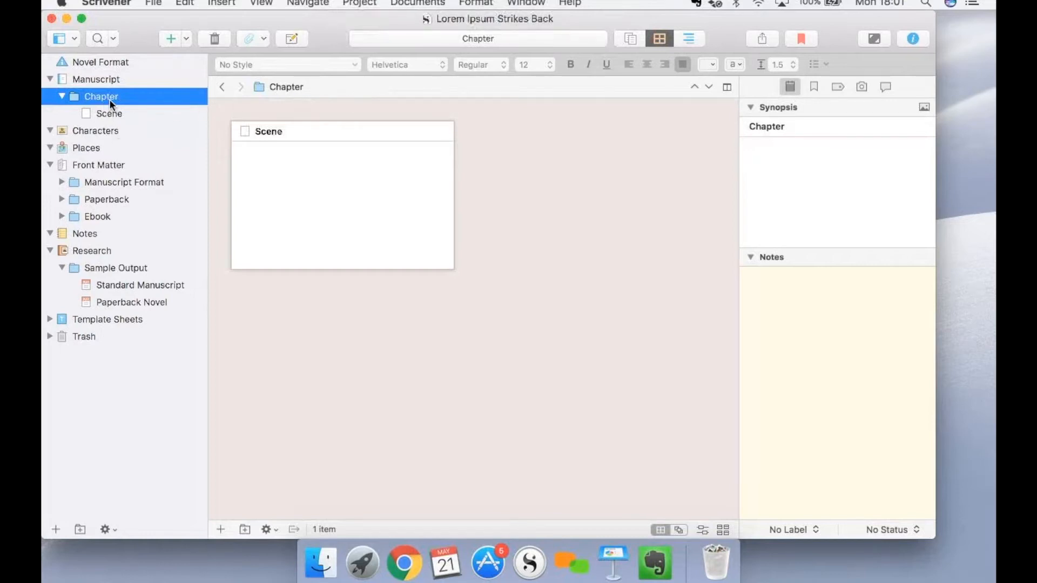
Move the placeholder Chapter folder and its Scene document out of the Manuscript folder to the trash.
{"action": "left_click", "coordinate": [120, 117]}
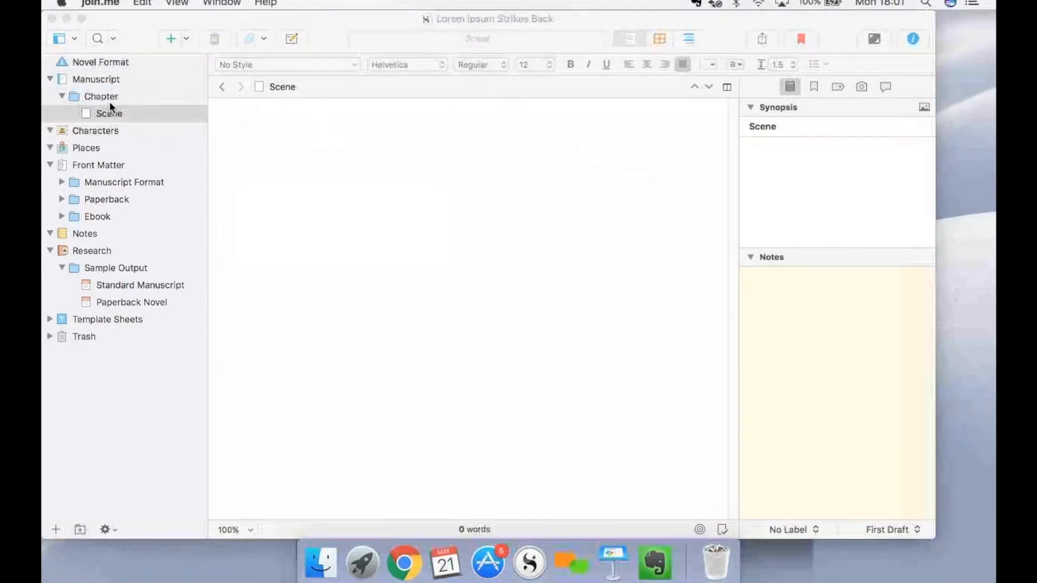
{"action": "left_click", "coordinate": [107, 100]}
{"action": "left_click", "coordinate": [104, 99], "text": "shift"}
{"action": "left_click", "coordinate": [207, 41]}
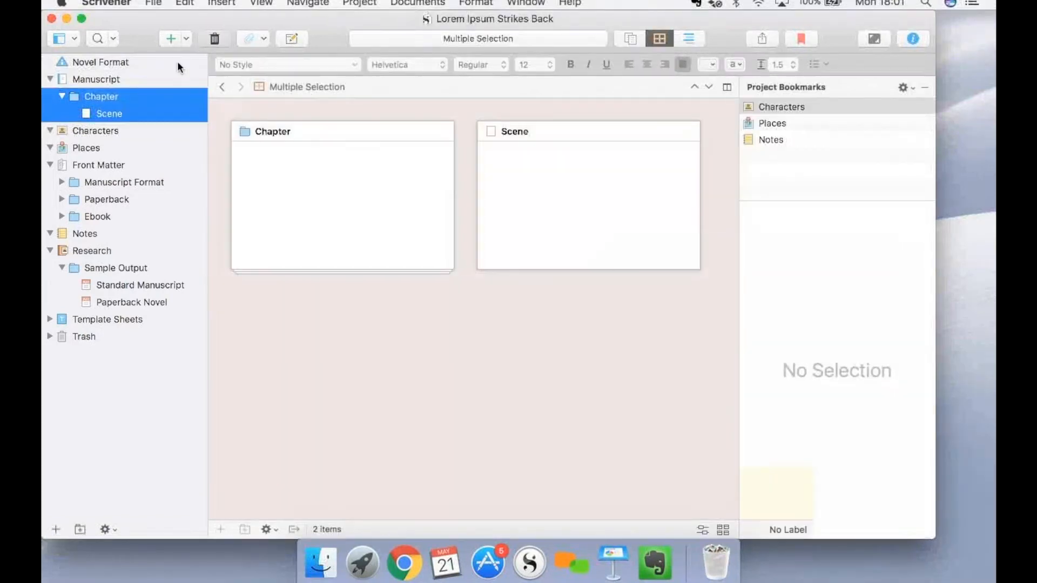
Import and split the Lorem Ipsum Fights Back Word document into the Manuscript folder using the document's outline structure.
{"action": "left_click", "coordinate": [123, 79]}
{"action": "left_click", "coordinate": [155, 4]}
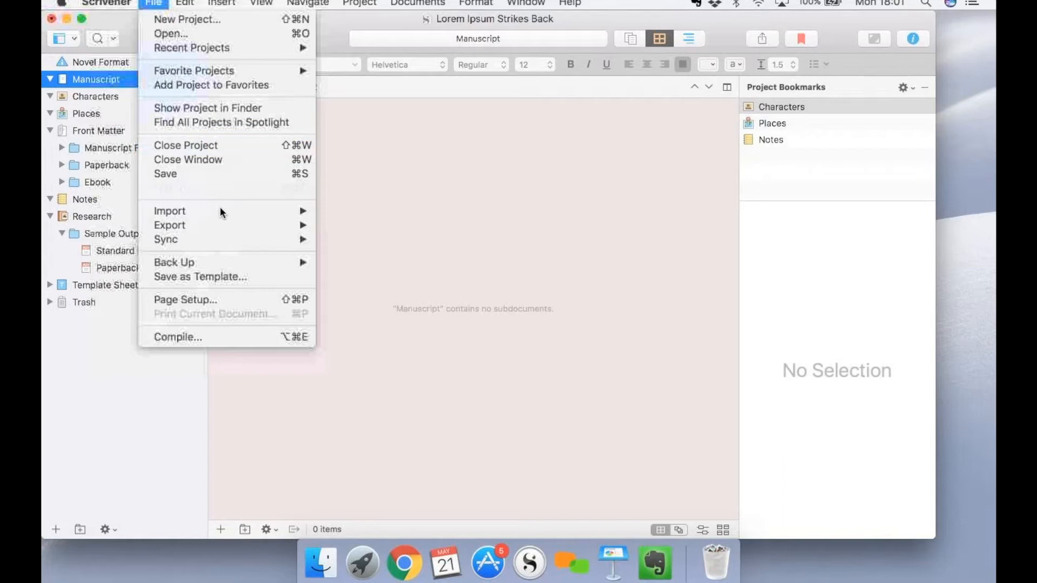
{"action": "mouse_move", "coordinate": [221, 209]}
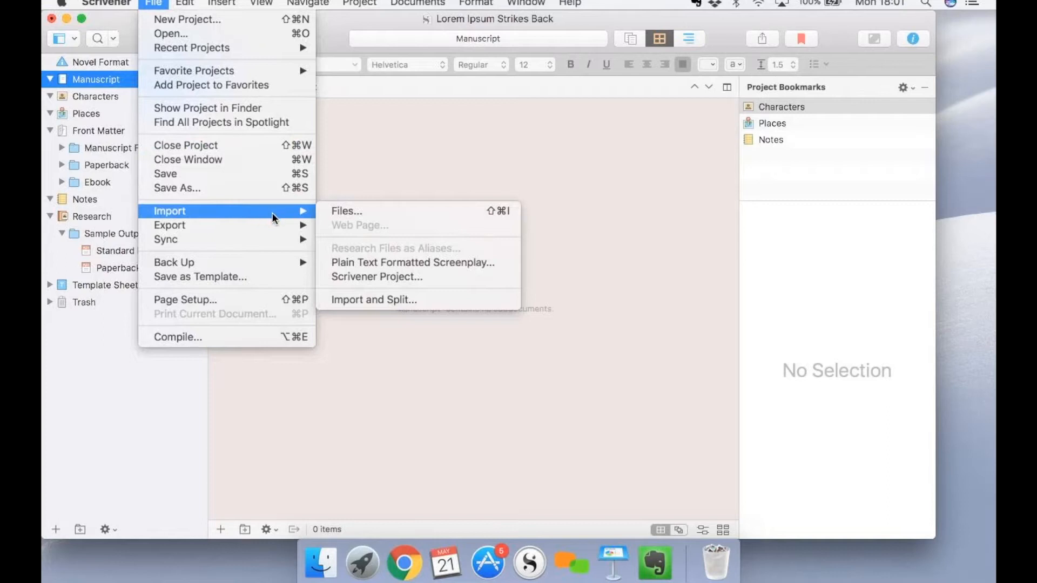
{"action": "left_click", "coordinate": [416, 300]}
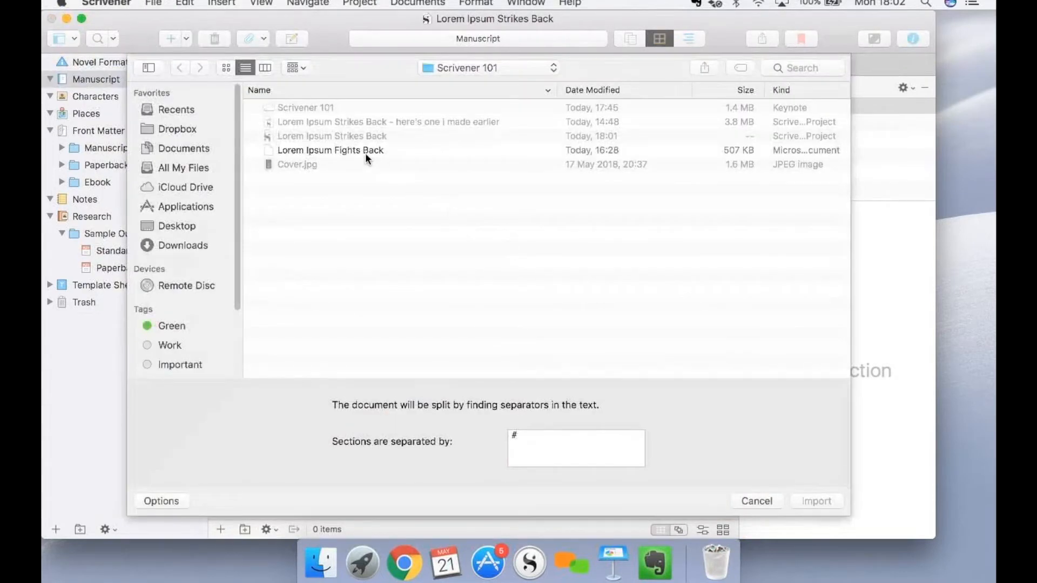
{"action": "left_click", "coordinate": [365, 151]}
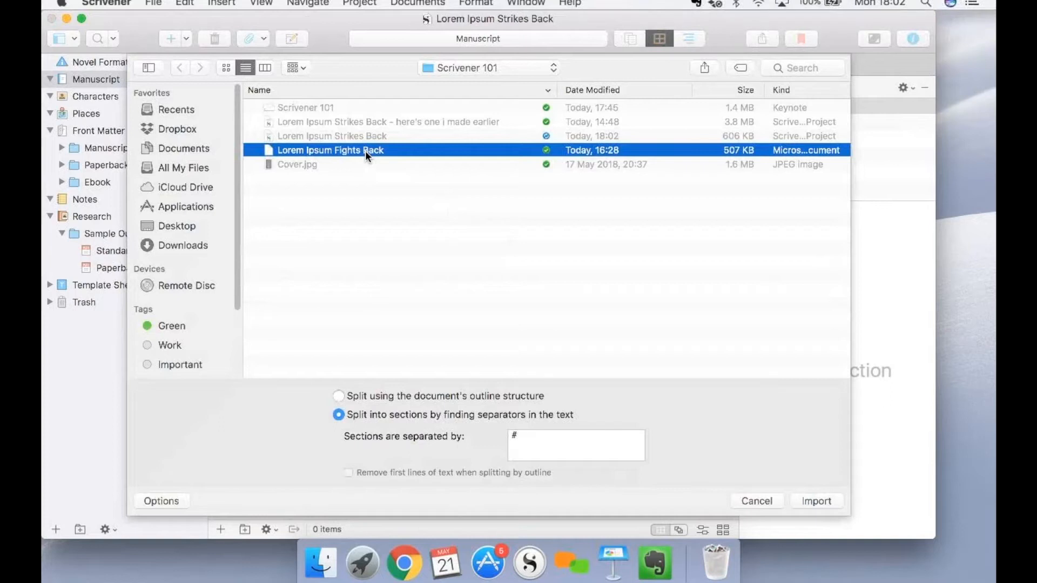
{"action": "left_click", "coordinate": [392, 396]}
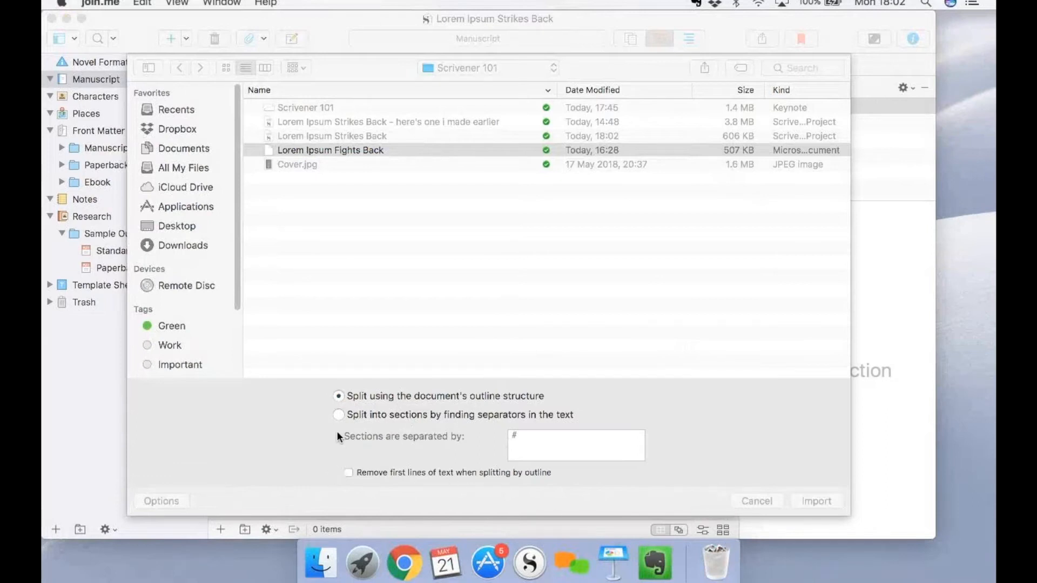
{"action": "left_click", "coordinate": [801, 500]}
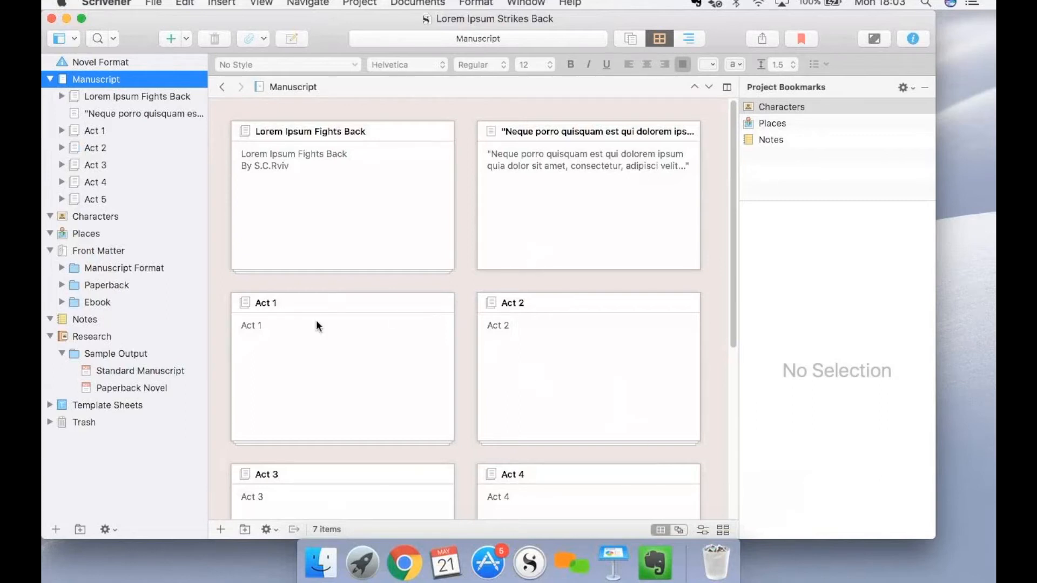
Open Act 1, expand it to list its chapters, and view the text of chapter 1.
{"action": "left_click", "coordinate": [92, 132]}
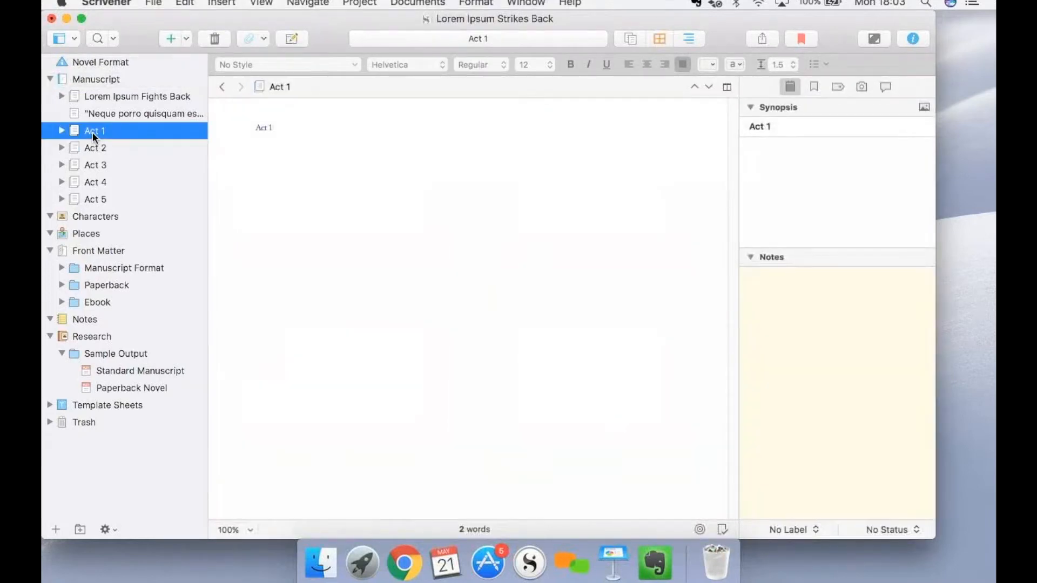
{"action": "left_click", "coordinate": [61, 130]}
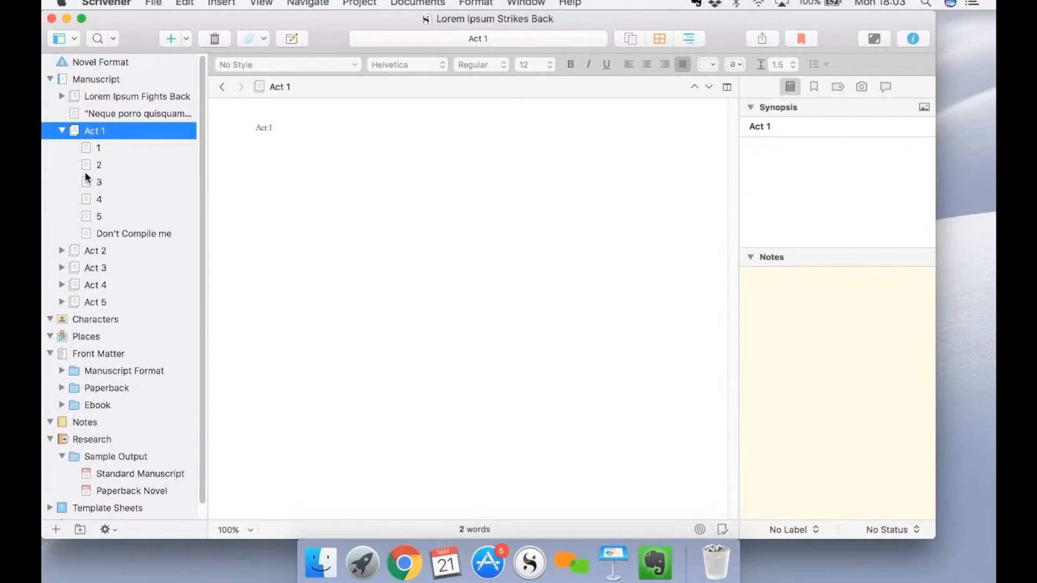
{"action": "left_click", "coordinate": [106, 150]}
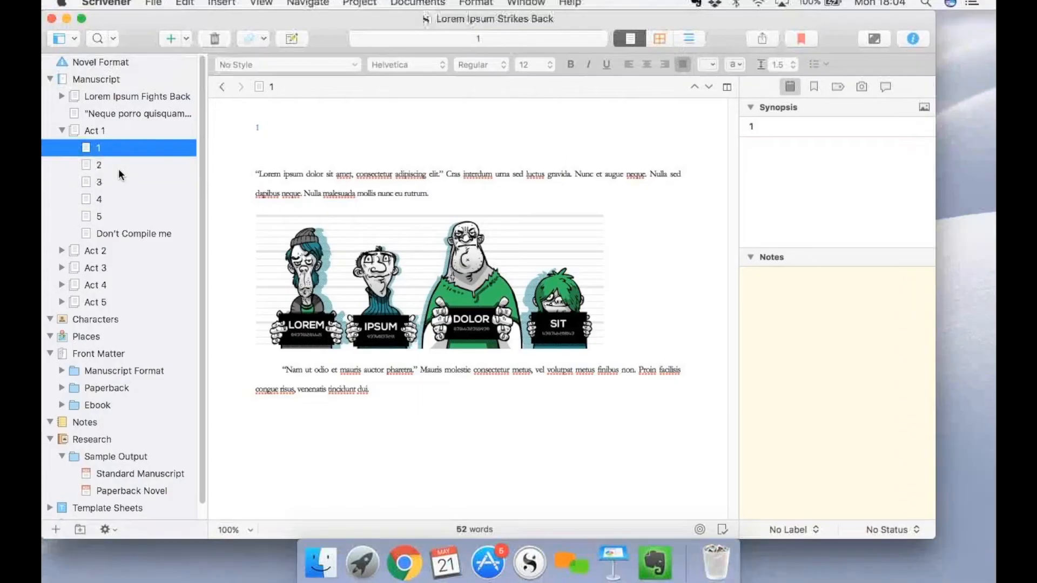
Move chapter 2 above chapter 1 in Act 1 and return it to its place below chapter 1.
{"action": "left_click", "coordinate": [117, 167]}
{"action": "left_click_drag", "start_coordinate": [122, 163], "coordinate": [129, 141]}
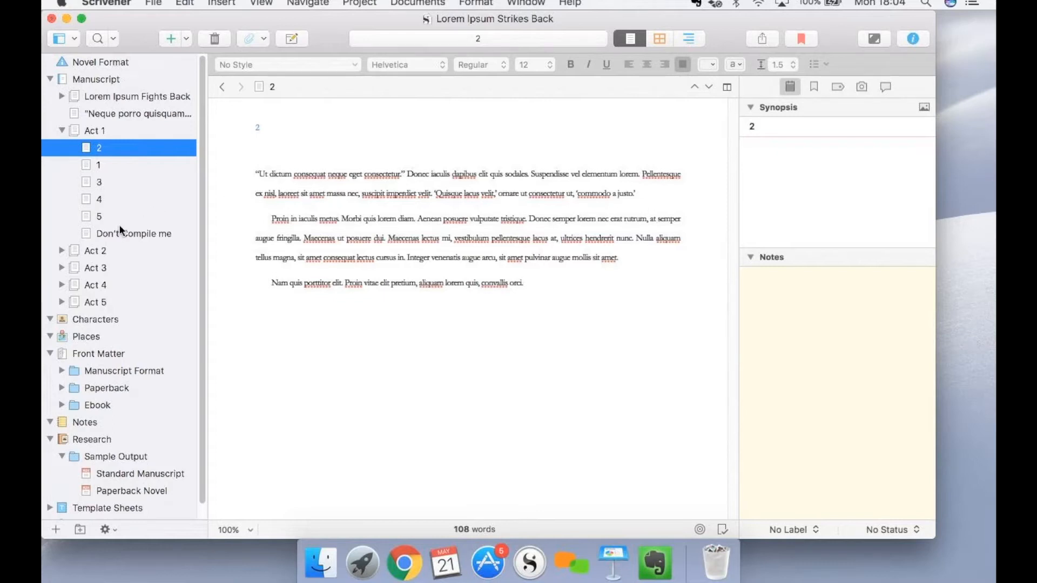
{"action": "left_click_drag", "start_coordinate": [100, 152], "coordinate": [106, 174]}
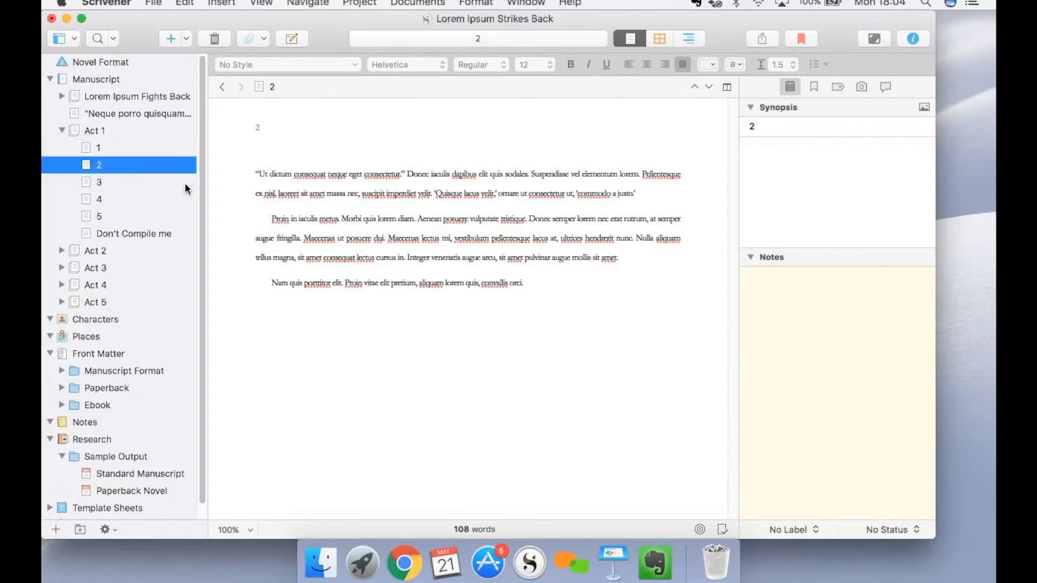
Move the Don't Compile me document from Act 1 to the trash.
{"action": "left_click", "coordinate": [123, 233]}
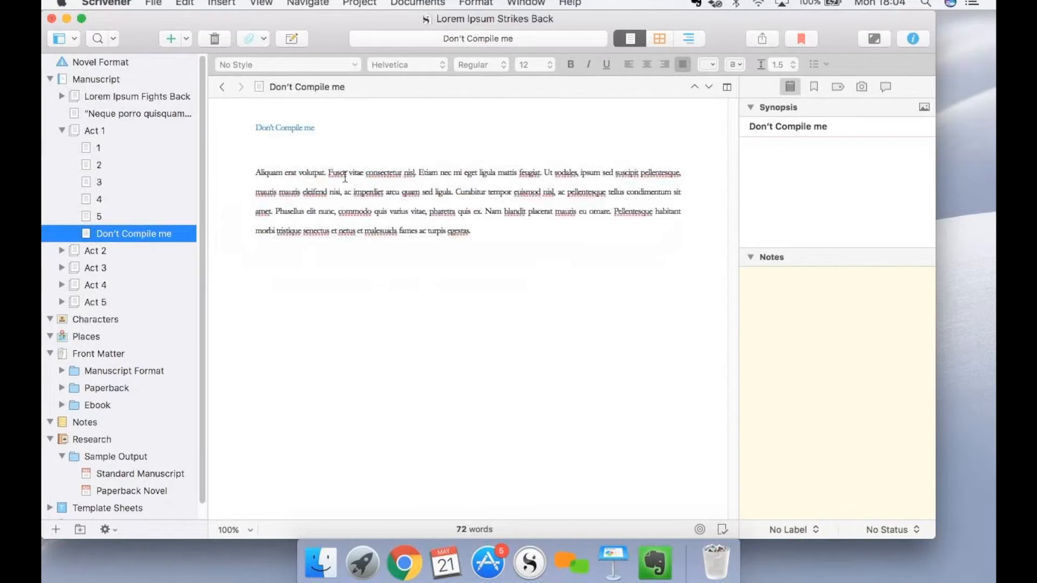
{"action": "right_click", "coordinate": [160, 235]}
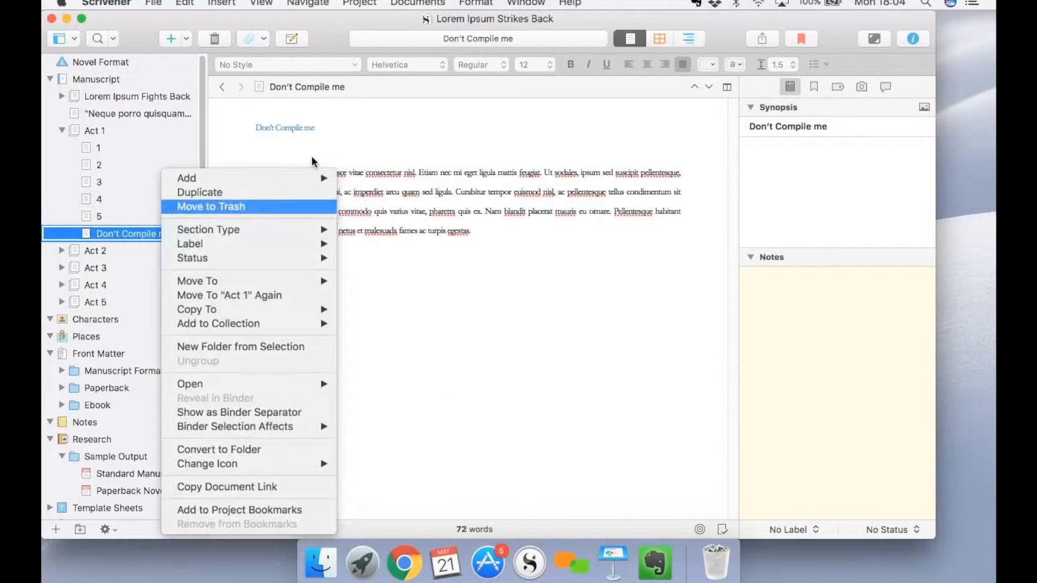
{"action": "left_click", "coordinate": [137, 236]}
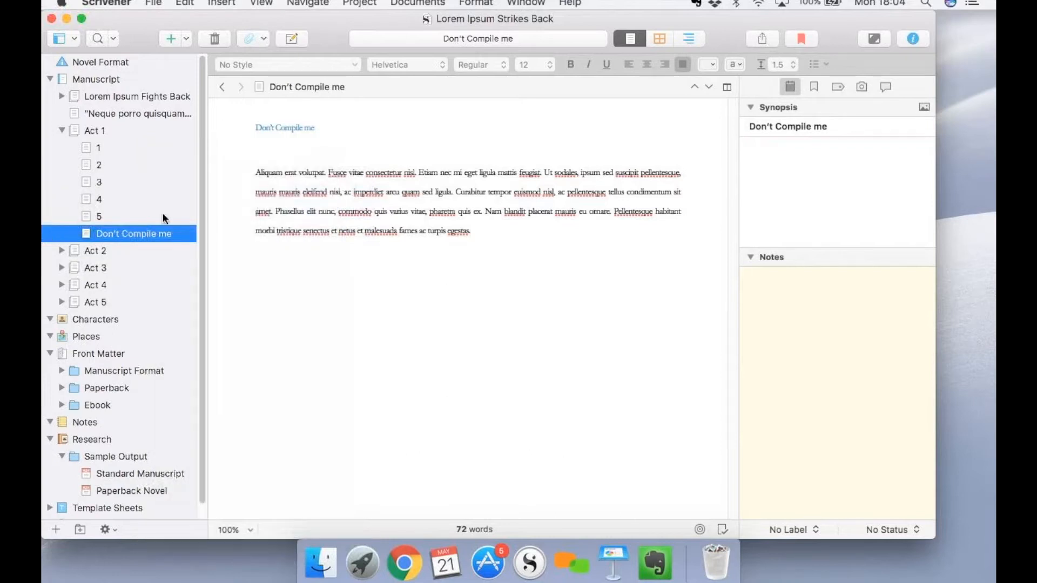
{"action": "left_click", "coordinate": [215, 39]}
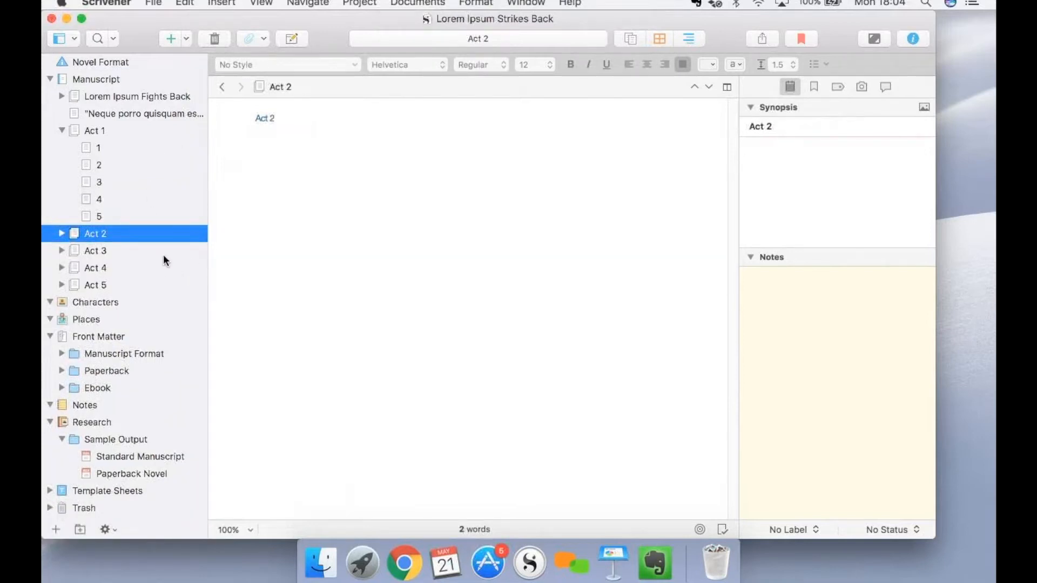
Find the Don't Compile me document in the trash and restore it to the end of Act 1.
{"action": "left_click", "coordinate": [50, 508]}
{"action": "scroll", "coordinate": [94, 481], "scroll_direction": "down", "scroll_amount": 1}
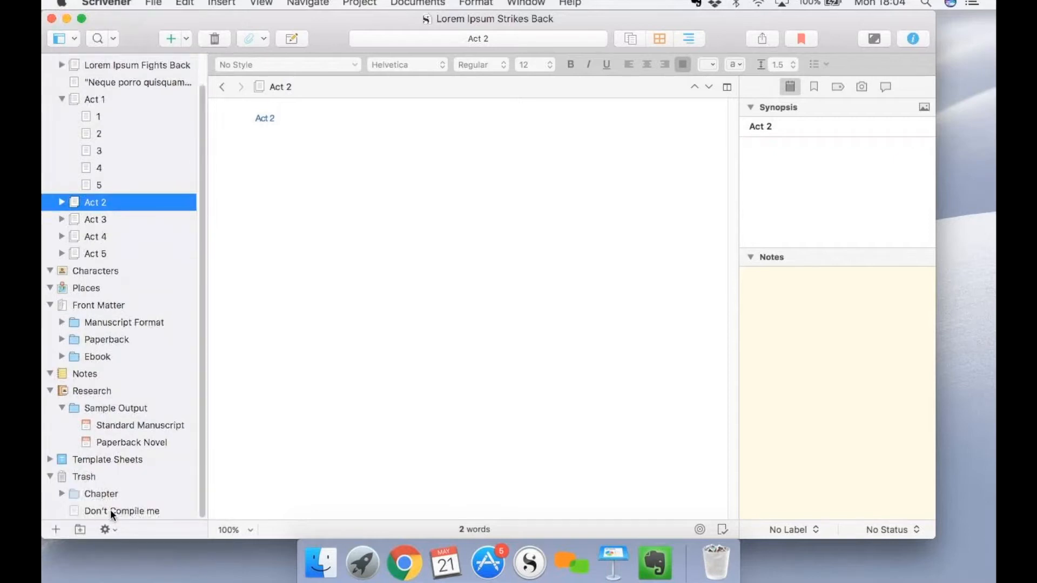
{"action": "left_click", "coordinate": [110, 509]}
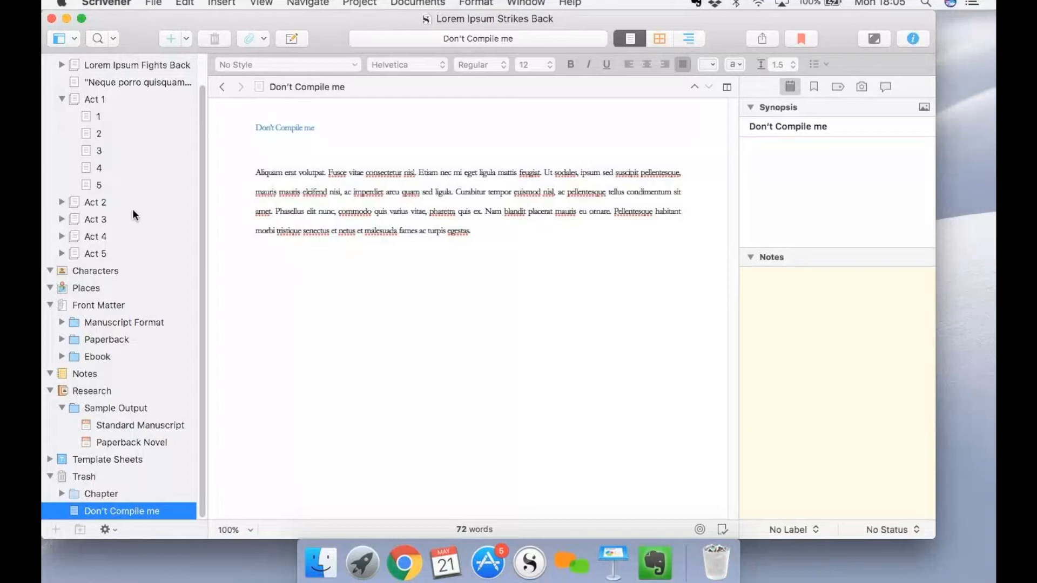
{"action": "scroll", "coordinate": [156, 230], "scroll_direction": "up", "scroll_amount": 2}
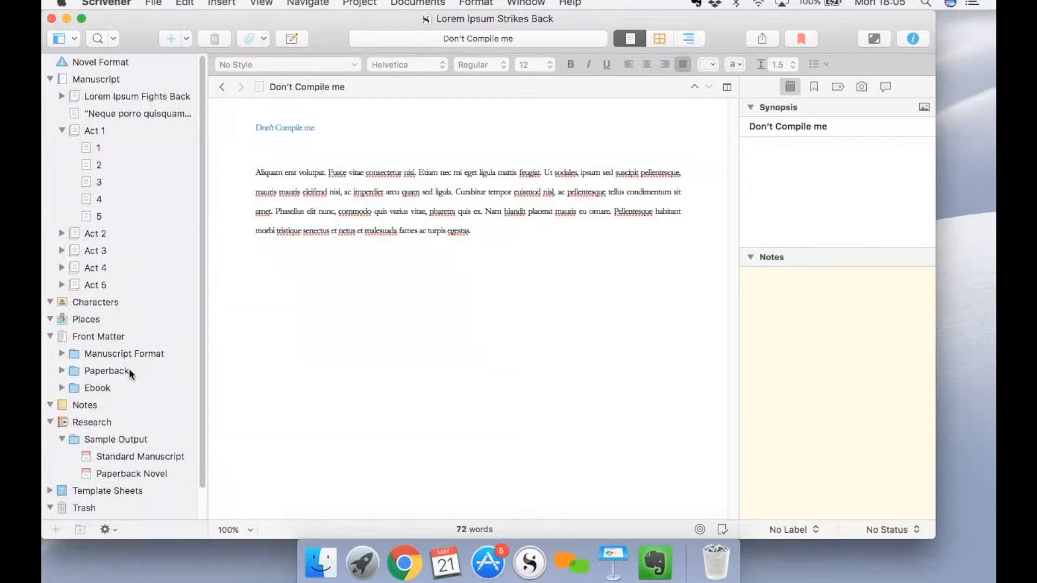
{"action": "scroll", "coordinate": [129, 368], "scroll_direction": "down", "scroll_amount": 2}
{"action": "right_click", "coordinate": [132, 511]}
{"action": "left_click", "coordinate": [135, 507]}
{"action": "left_click_drag", "start_coordinate": [111, 510], "coordinate": [108, 201]}
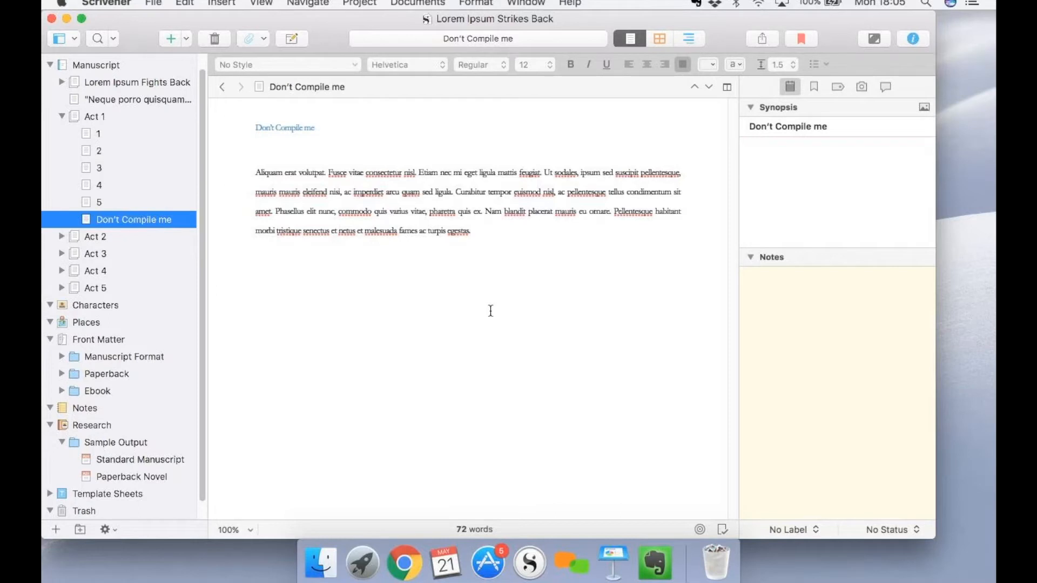
Save the project and back it up.
{"action": "left_click", "coordinate": [151, 3]}
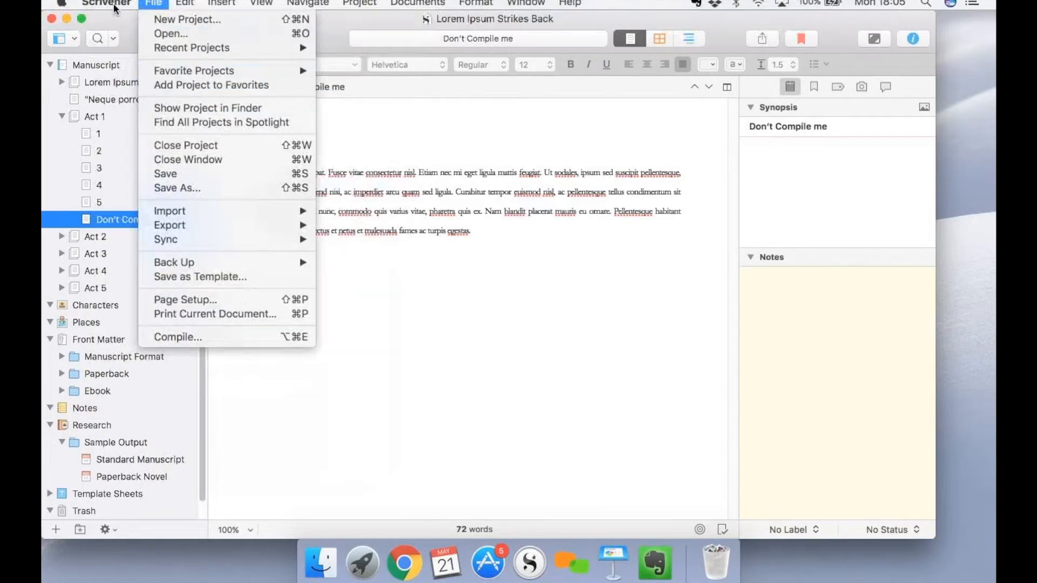
{"action": "left_click", "coordinate": [177, 171]}
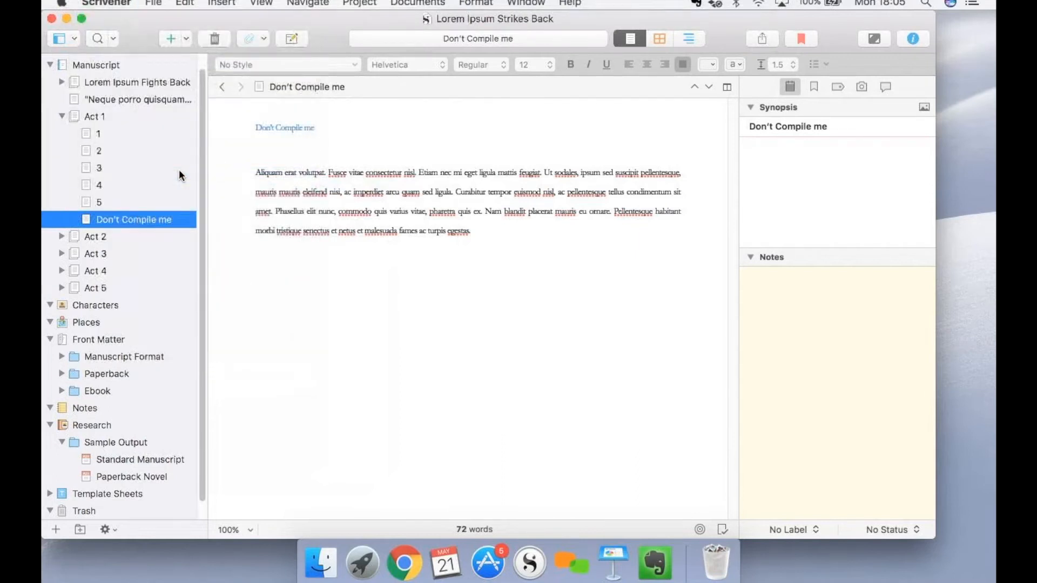
{"action": "left_click", "coordinate": [154, 3]}
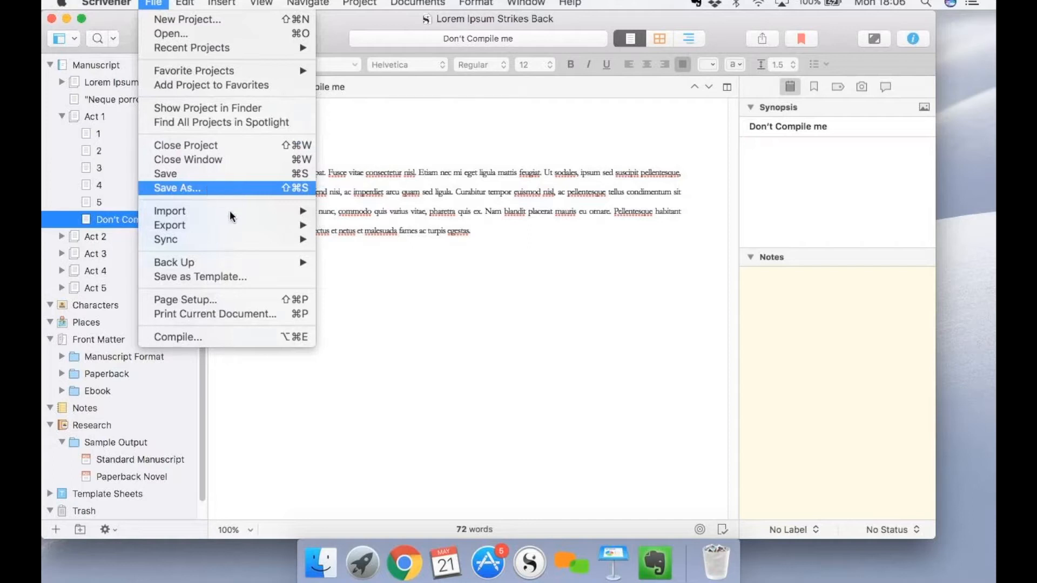
{"action": "mouse_move", "coordinate": [303, 262]}
{"action": "left_click", "coordinate": [368, 276]}
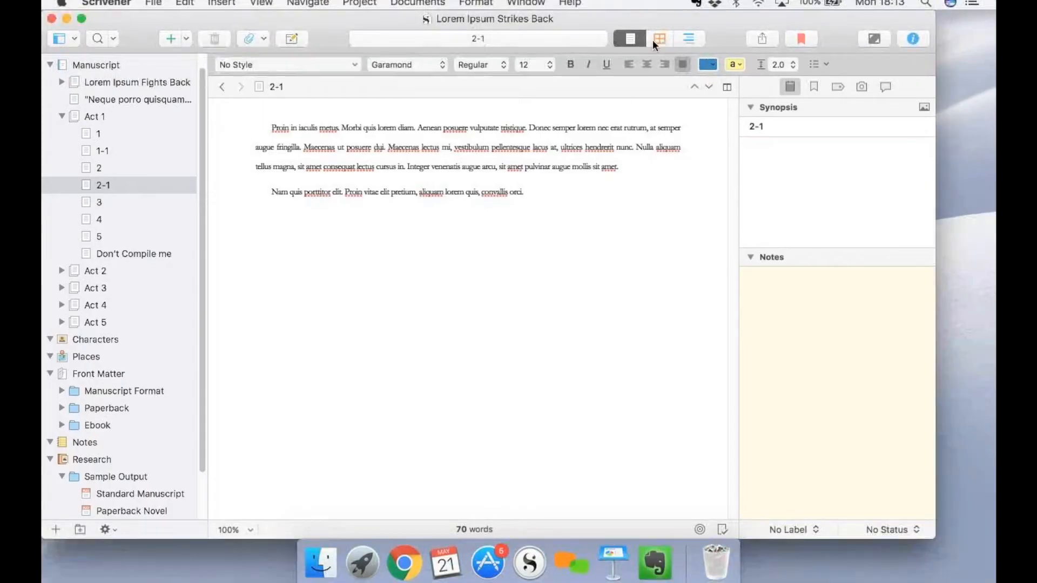
Split the editor into two side-by-side panes showing document 2-1.
{"action": "left_click", "coordinate": [471, 4]}
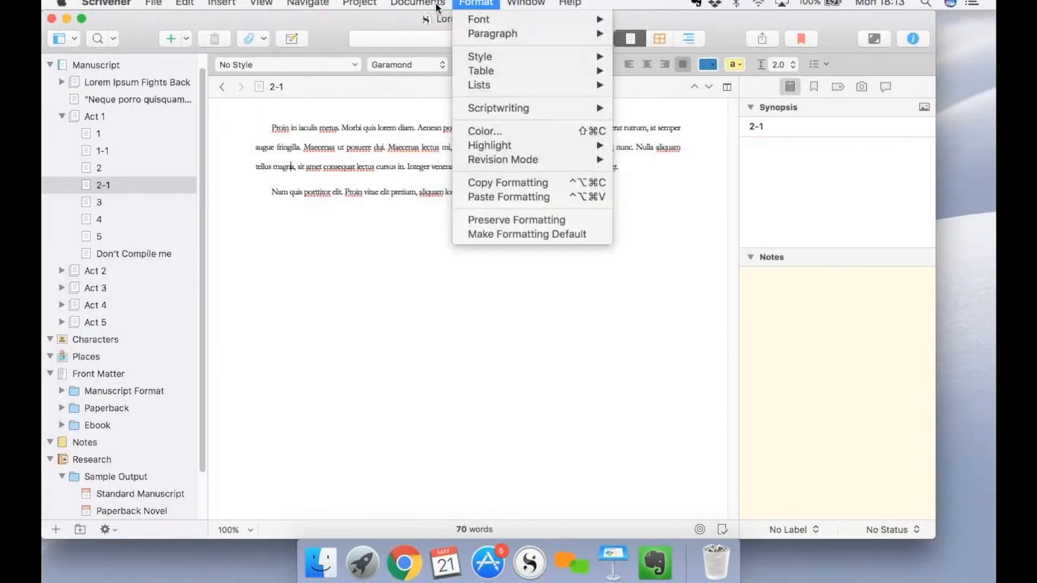
{"action": "left_click", "coordinate": [268, 8]}
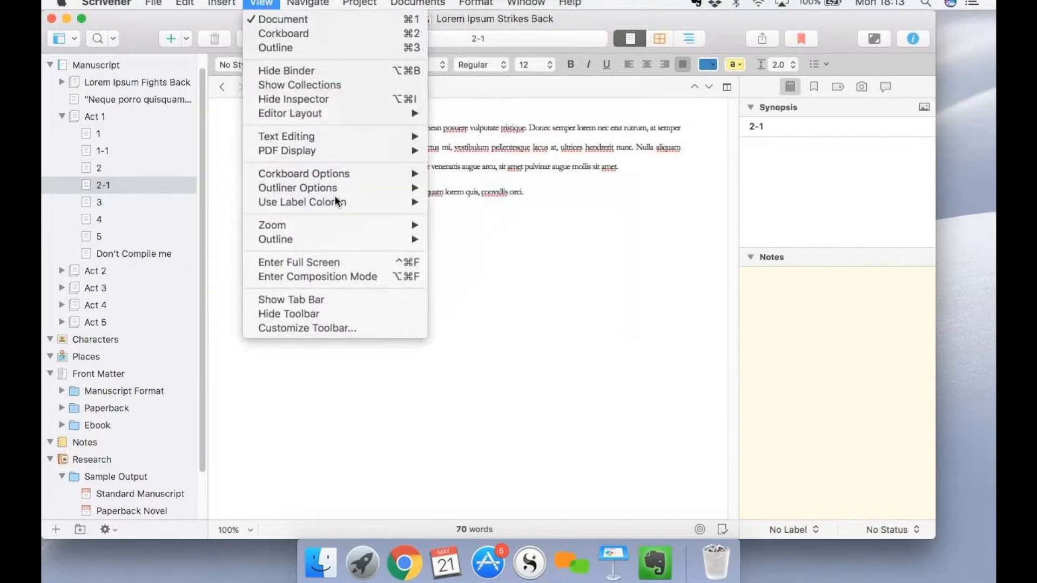
{"action": "mouse_move", "coordinate": [370, 239]}
{"action": "left_click", "coordinate": [842, 90]}
{"action": "left_click", "coordinate": [727, 88]}
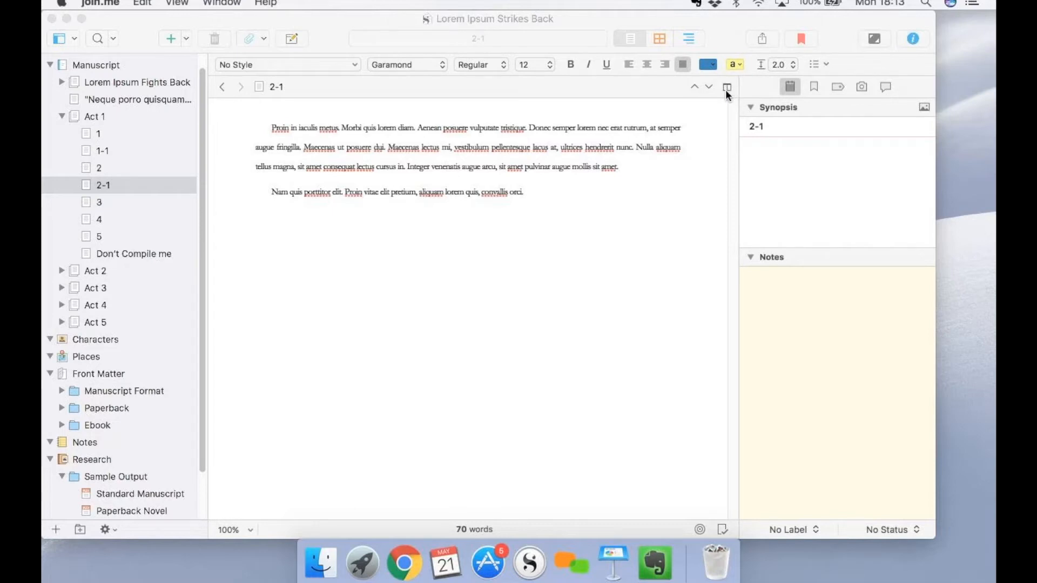
{"action": "left_click", "coordinate": [727, 88]}
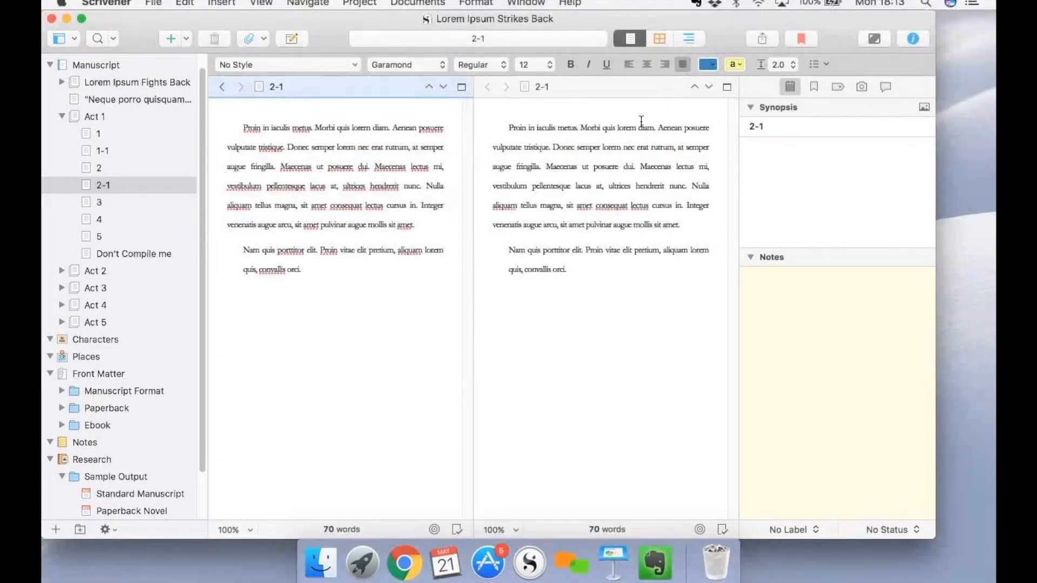
Add a new line reading THIS IS THE SAME at the end of document 2-1.
{"action": "left_click", "coordinate": [591, 118]}
{"action": "left_click", "coordinate": [382, 128]}
{"action": "left_click", "coordinate": [330, 267]}
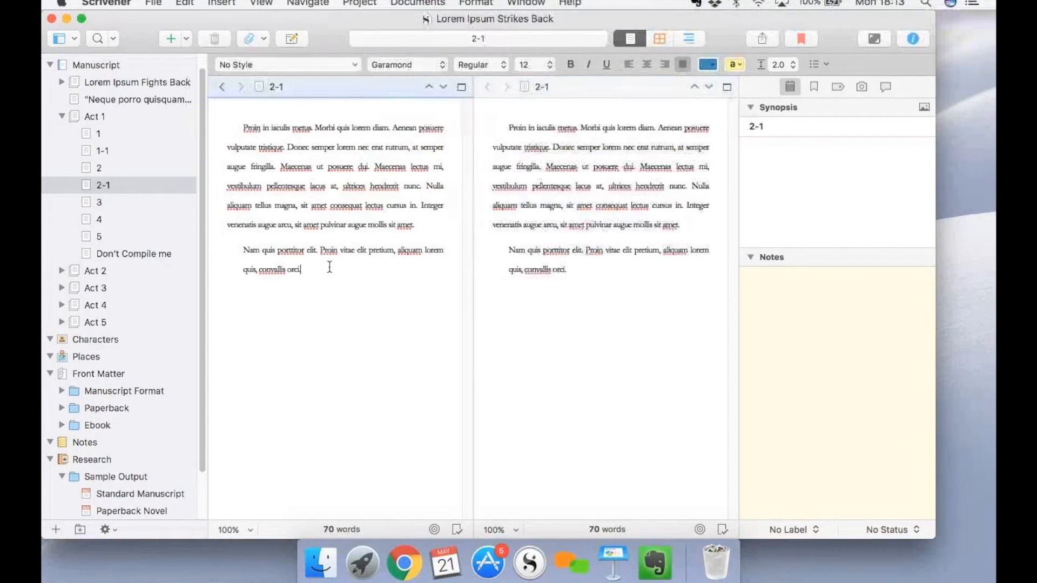
{"action": "key", "text": "Return"}
{"action": "type", "text": "THIS IS T"}
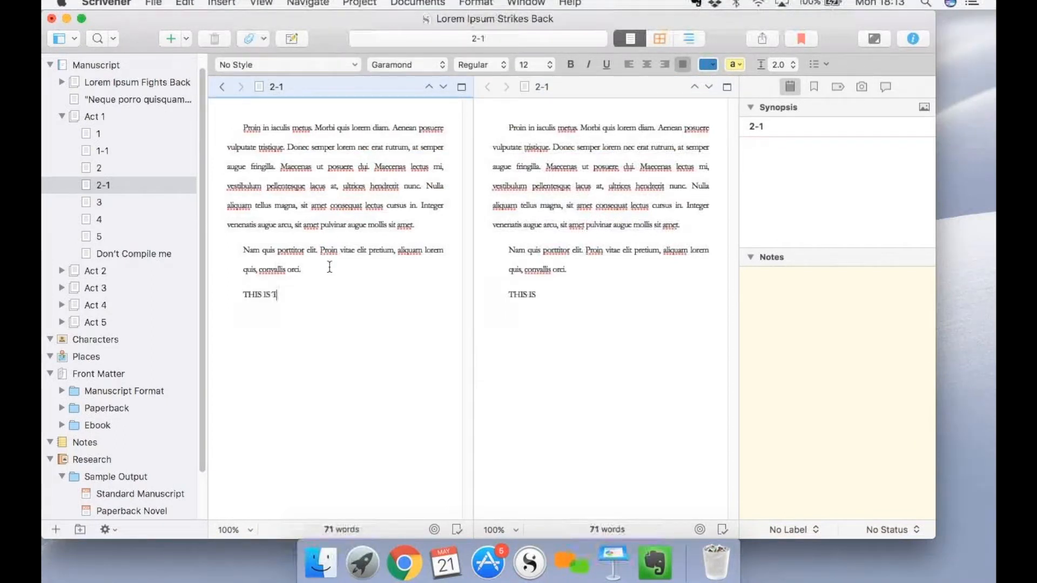
{"action": "type", "text": "HE SAME"}
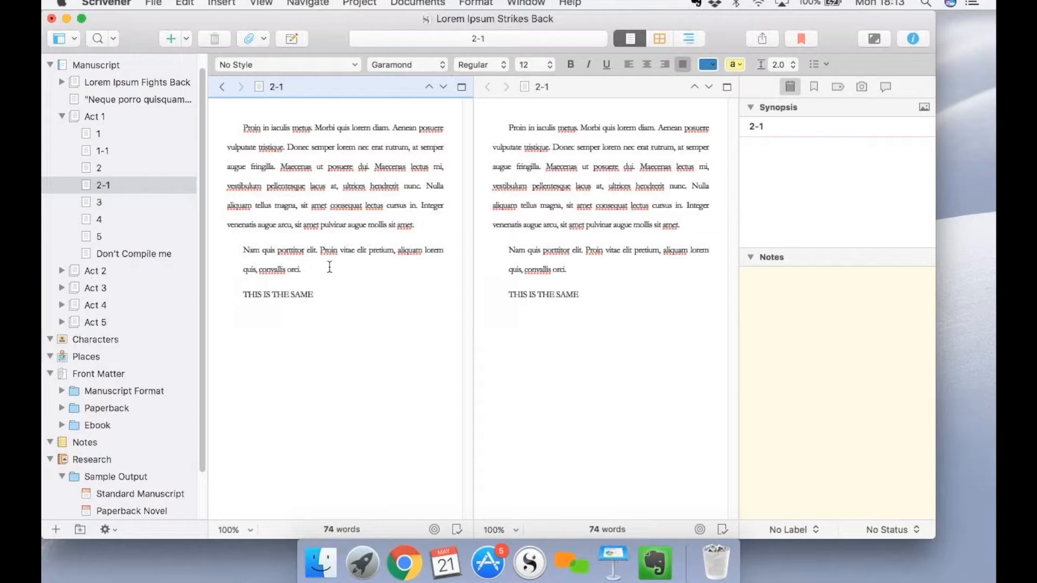
Open chapter 2 beside document 2-1 and move all of 2-1's text to a new paragraph at the end of chapter 2.
{"action": "left_click", "coordinate": [553, 108]}
{"action": "left_click", "coordinate": [331, 146]}
{"action": "left_click", "coordinate": [112, 167]}
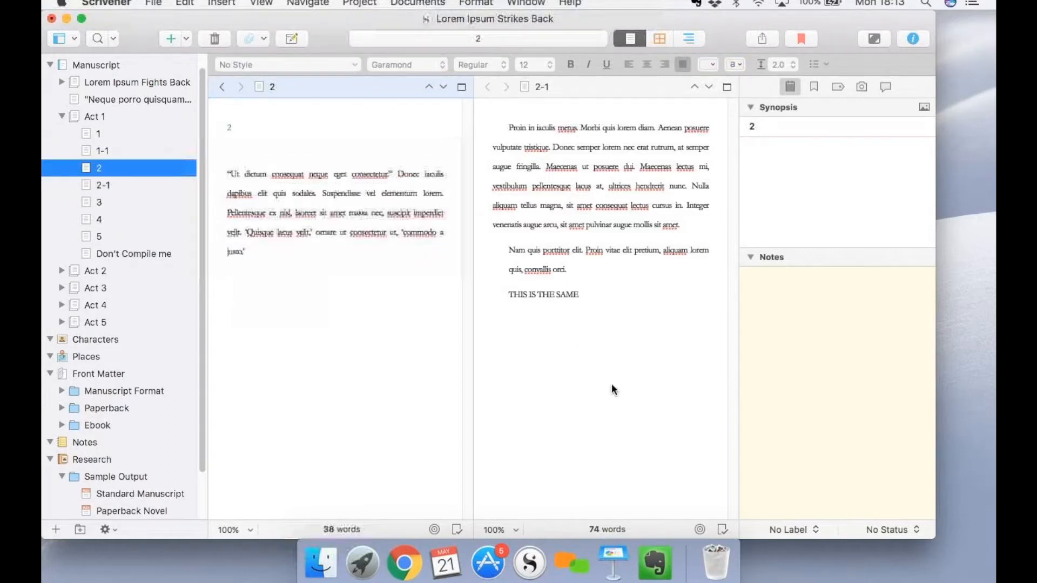
{"action": "left_click_drag", "start_coordinate": [579, 294], "coordinate": [250, 251]}
{"action": "left_click", "coordinate": [263, 247]}
{"action": "type", "text": "'"}
{"action": "key", "text": "Return"}
{"action": "key", "text": "Tab"}
{"action": "left_click", "coordinate": [579, 132]}
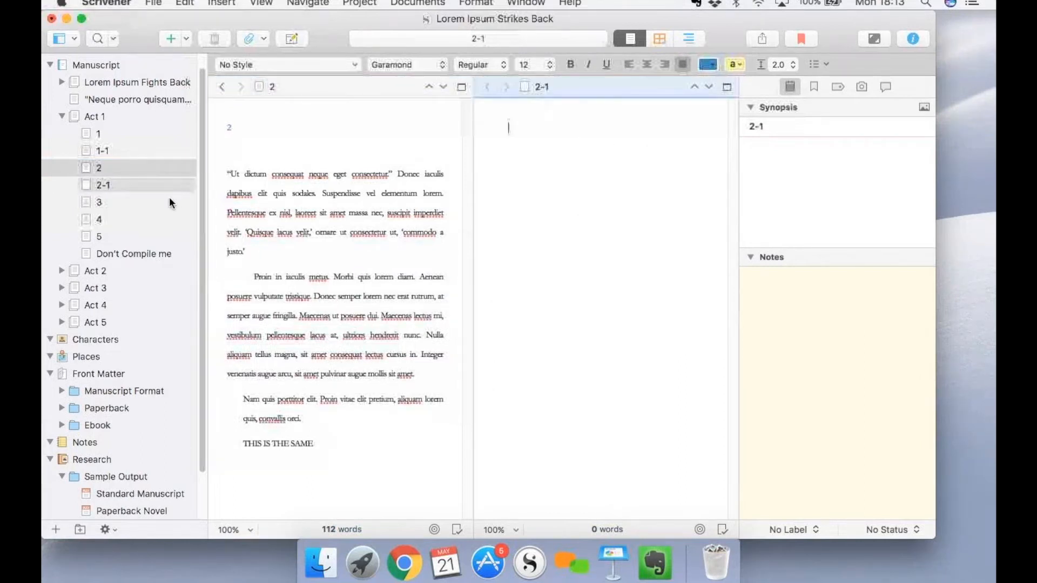
Move the emptied 2-1 document to the trash.
{"action": "left_click", "coordinate": [132, 189]}
{"action": "right_click", "coordinate": [133, 187]}
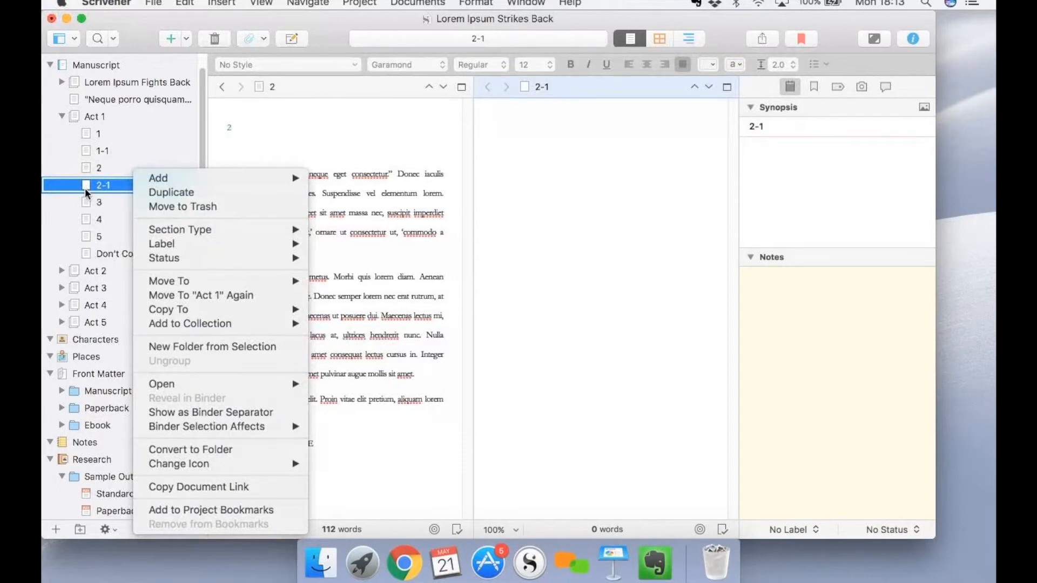
{"action": "left_click", "coordinate": [168, 207]}
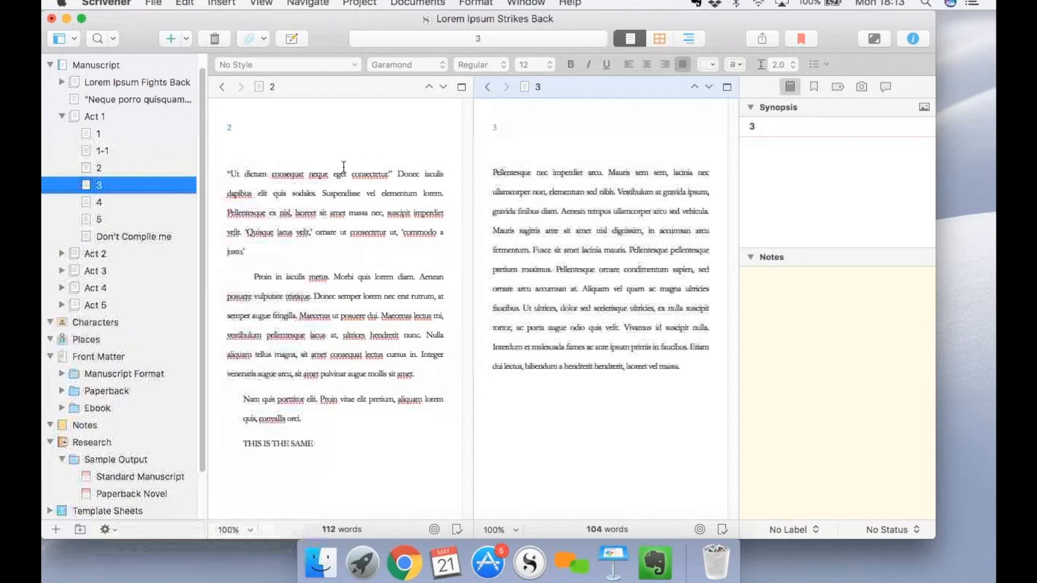
Open chapter 1 beside document 1-1, move 1-1's paragraph below the image in chapter 1, and move the emptied 1-1 to the trash.
{"action": "left_click", "coordinate": [343, 174]}
{"action": "left_click", "coordinate": [123, 135]}
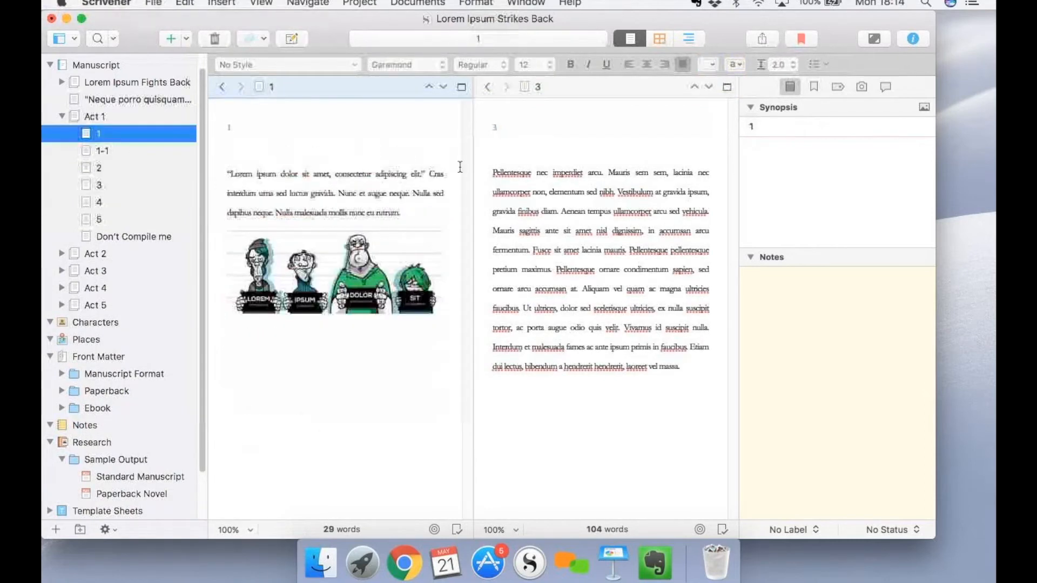
{"action": "left_click", "coordinate": [170, 162]}
{"action": "left_click", "coordinate": [167, 153]}
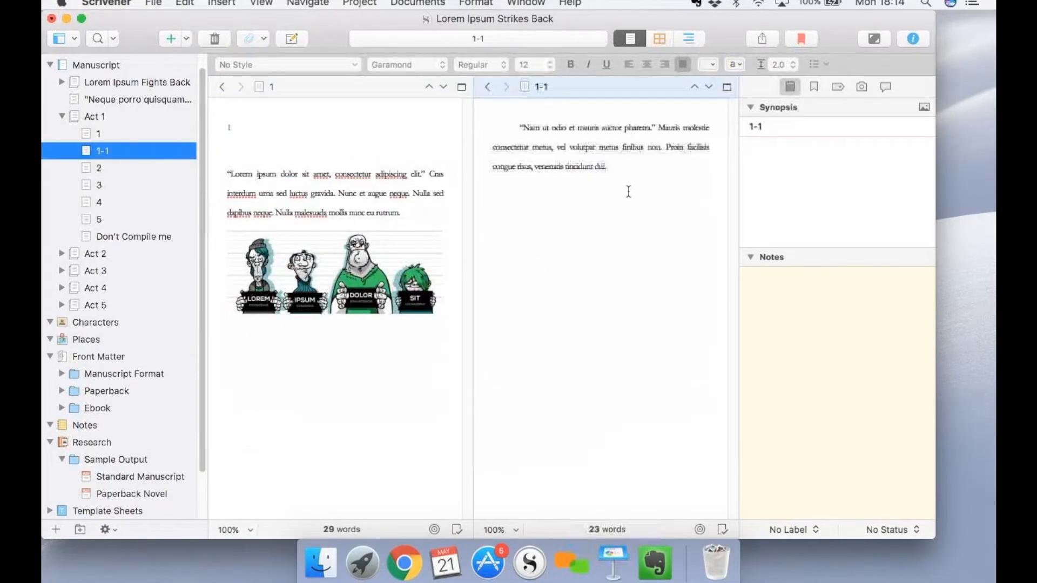
{"action": "triple_click", "coordinate": [537, 134]}
{"action": "left_click_drag", "start_coordinate": [537, 135], "coordinate": [312, 378]}
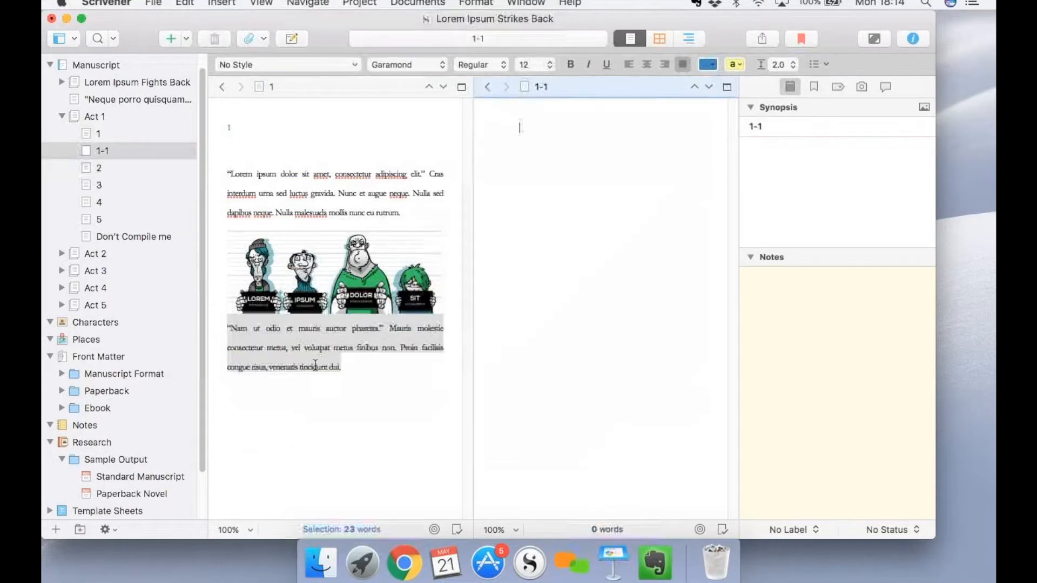
{"action": "right_click", "coordinate": [114, 150]}
{"action": "left_click", "coordinate": [170, 185]}
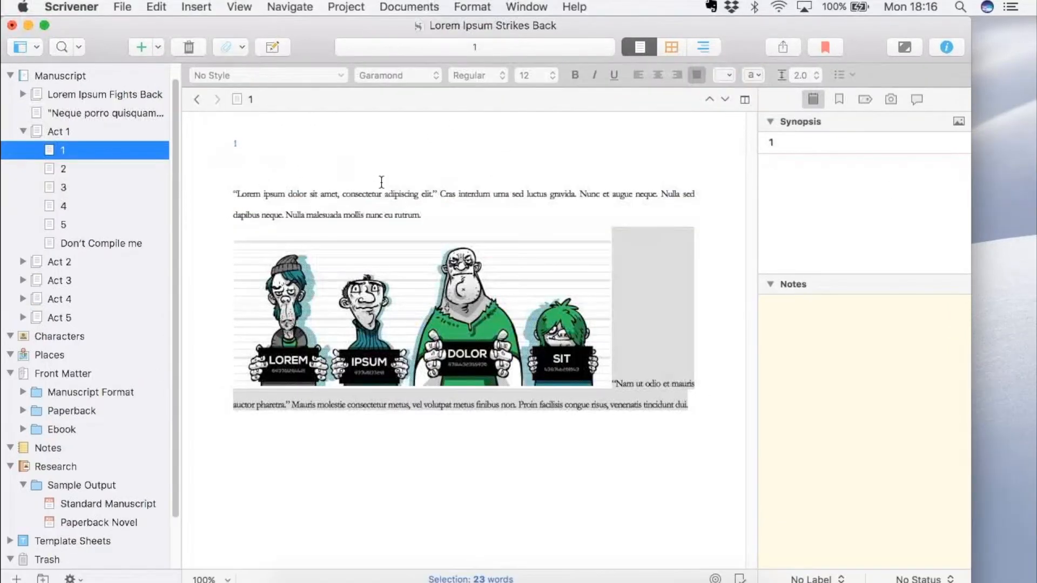
Place the text following the image in chapter 1 on its own line below the picture.
{"action": "left_click", "coordinate": [382, 182]}
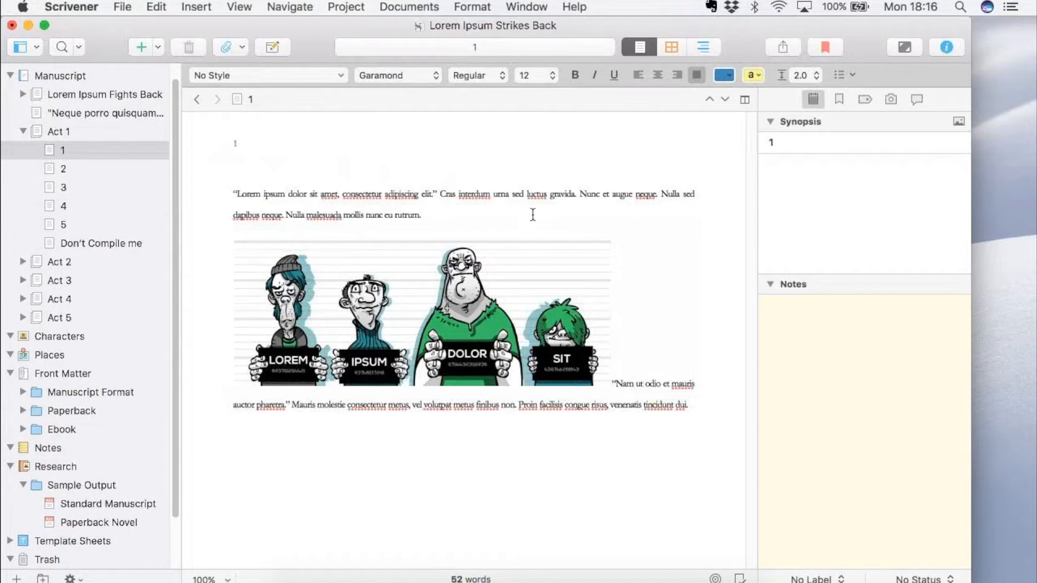
{"action": "left_click", "coordinate": [610, 376]}
{"action": "key", "text": "Return"}
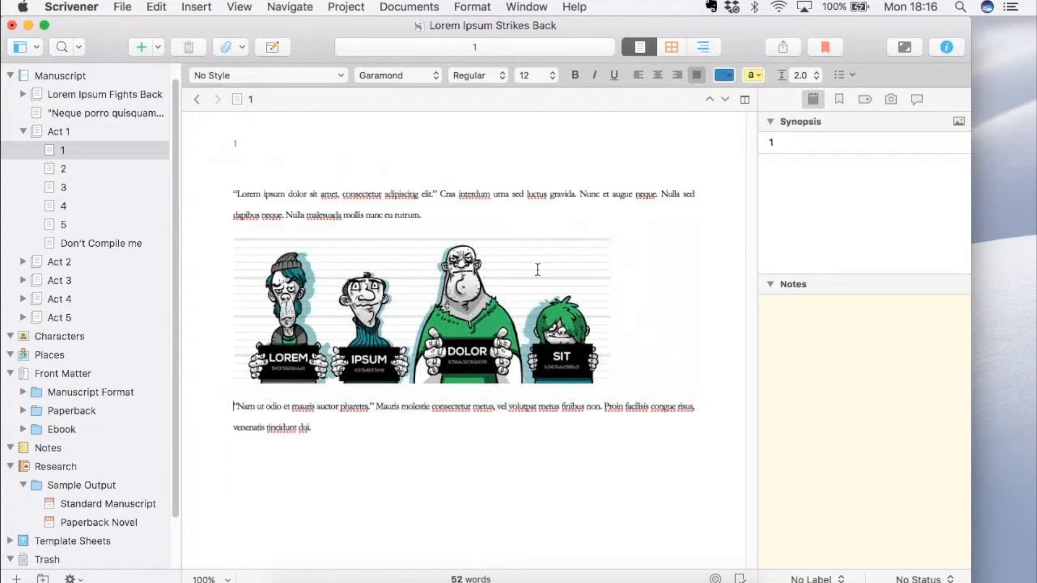
Duplicate chapter 1 in Act 1 and title the copy Old Chapter 1.
{"action": "right_click", "coordinate": [113, 152]}
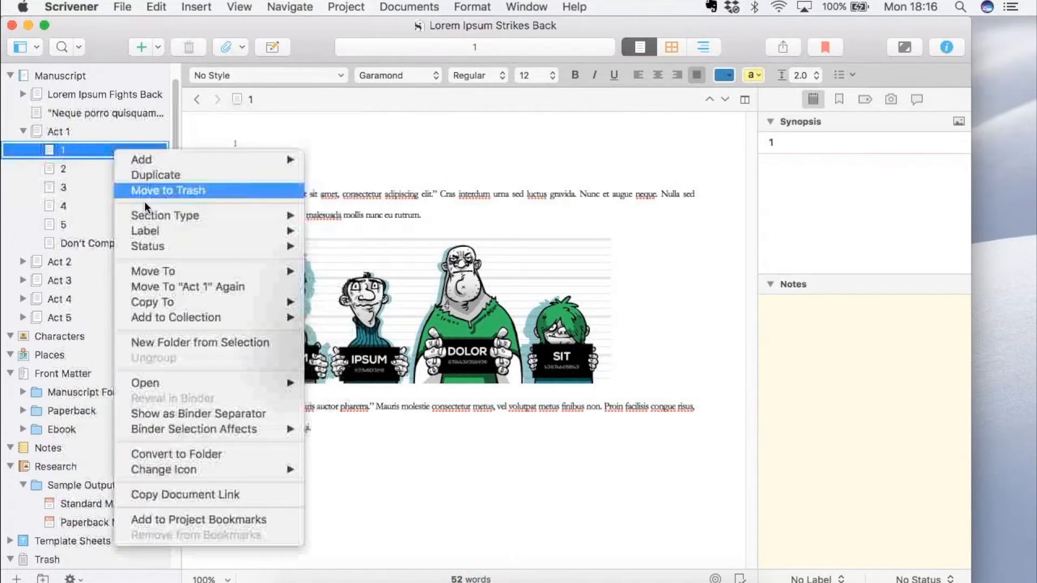
{"action": "left_click", "coordinate": [137, 168]}
{"action": "left_click", "coordinate": [247, 99]}
{"action": "type", "text": "Old Chapter 1"}
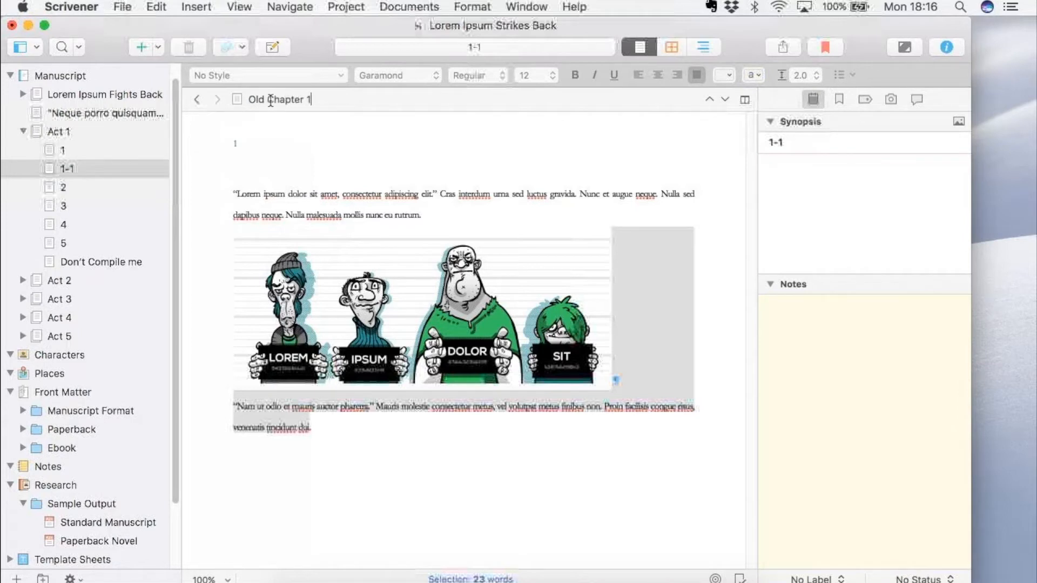
Move the Old Chapter 1 document from Act 1 to the trash.
{"action": "key", "text": "Return"}
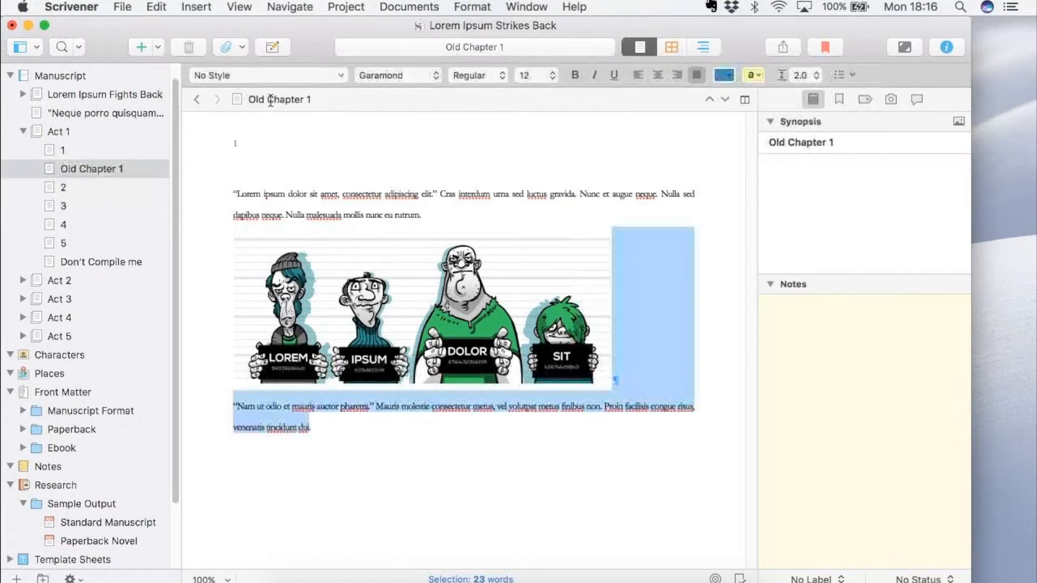
{"action": "left_click", "coordinate": [334, 152]}
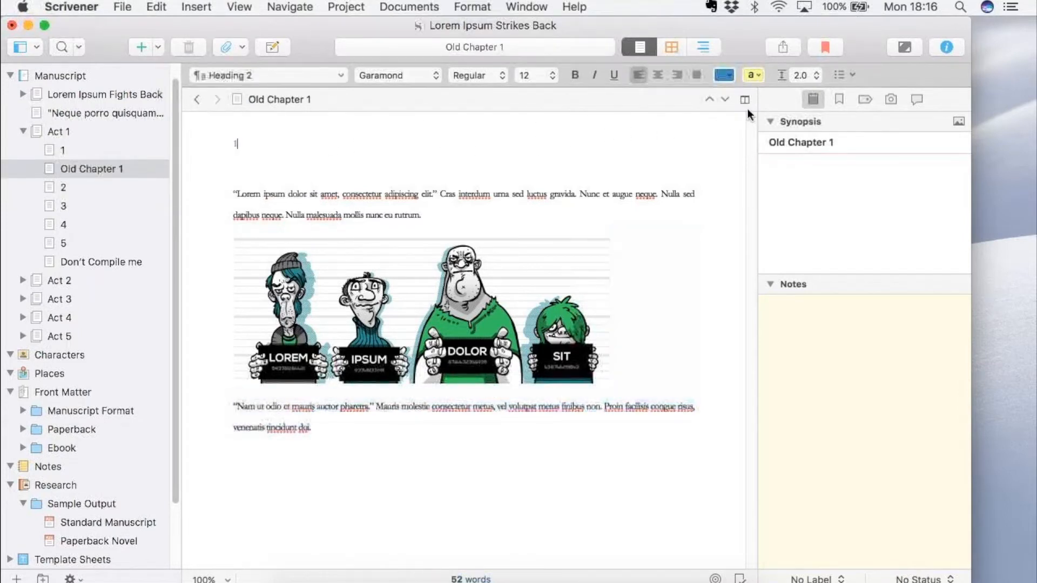
{"action": "right_click", "coordinate": [106, 172]}
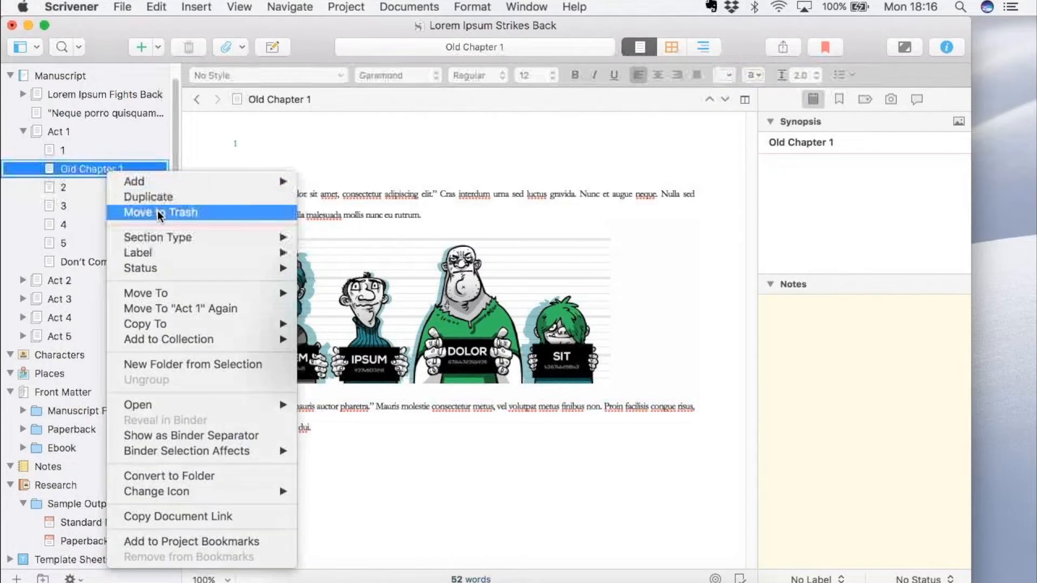
{"action": "left_click", "coordinate": [157, 210]}
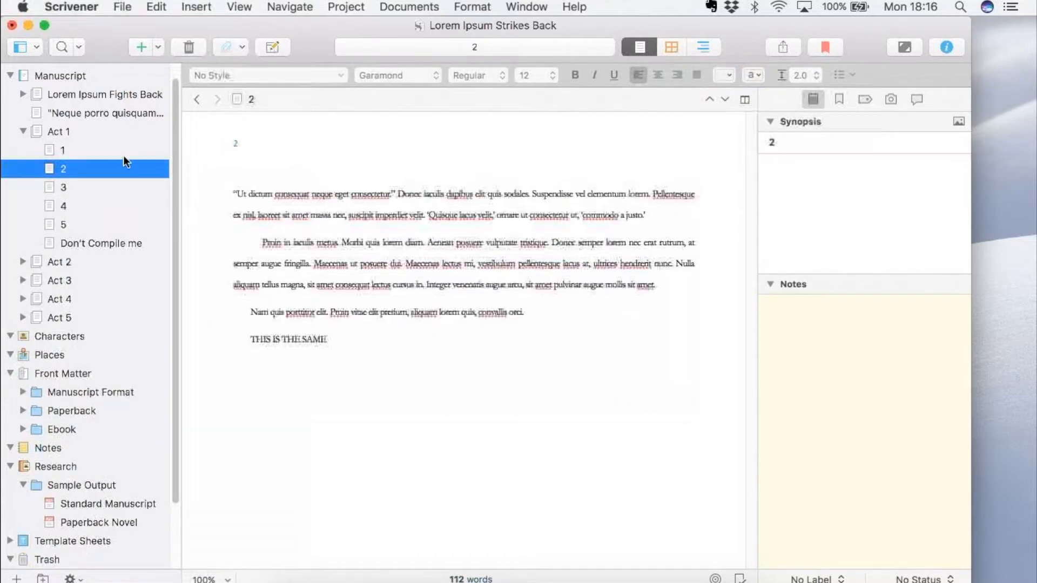
Open chapter 1 of Act 1 and split the editor vertically to show it in two panes side by side.
{"action": "left_click", "coordinate": [163, 147]}
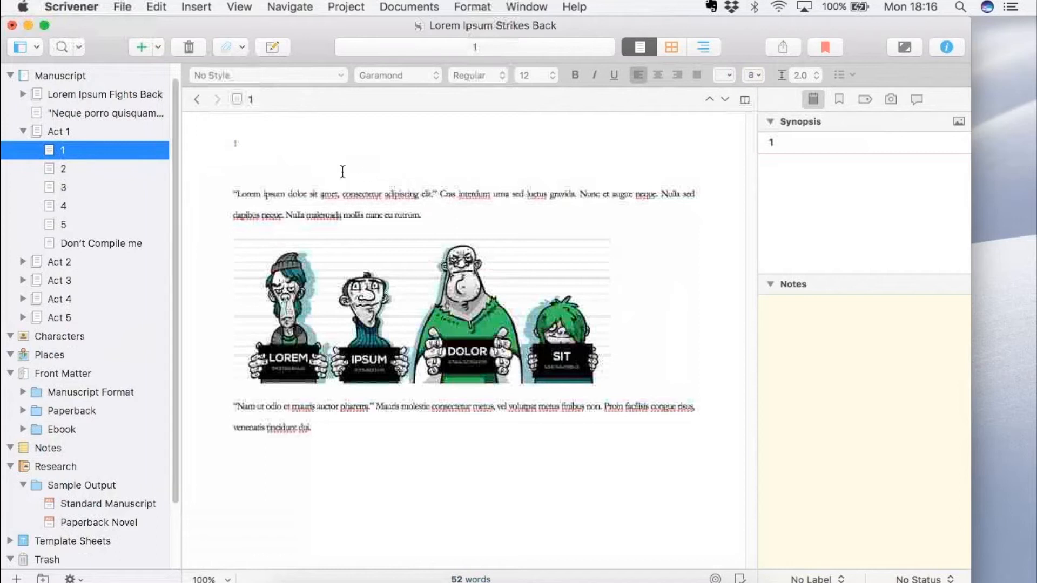
{"action": "triple_click", "coordinate": [404, 152]}
{"action": "left_click", "coordinate": [402, 170]}
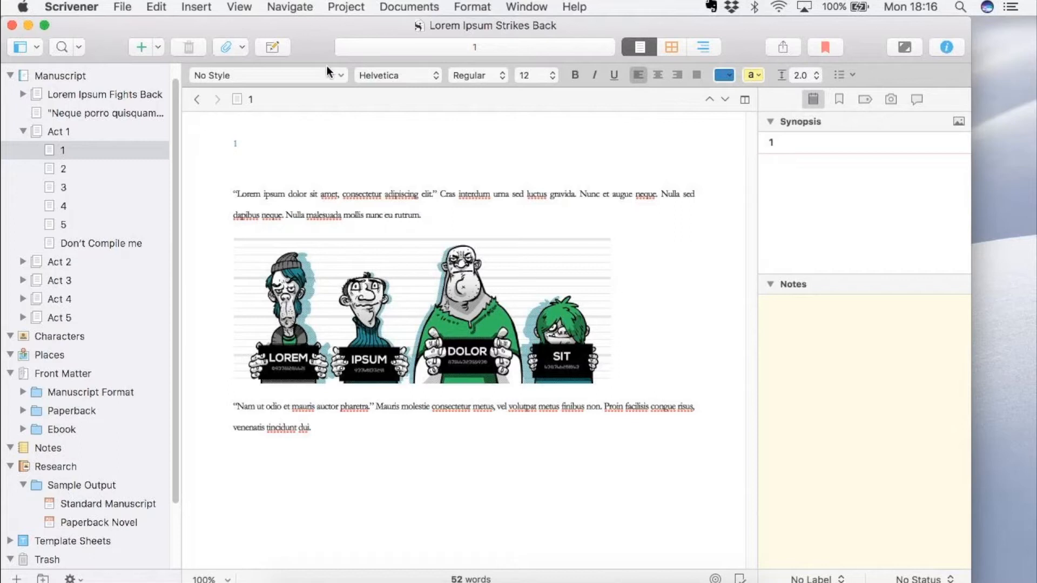
{"action": "left_click", "coordinate": [743, 99]}
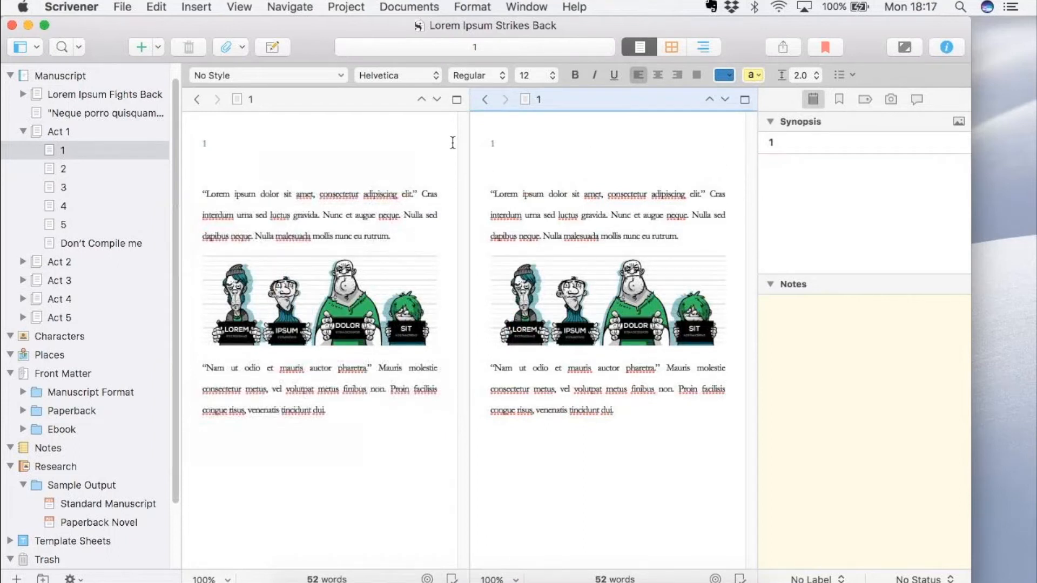
Try adding the text THIS IS THE SAME to chapter 1, and remove it again.
{"action": "type", "text": "THIS IS THE A"}
{"action": "key", "text": "BackSpace"}
{"action": "type", "text": "SAME"}
{"action": "key", "text": "BackSpace"}
{"action": "key", "text": "BackSpace"}
{"action": "key", "text": "BackSpace"}
{"action": "key", "text": "BackSpace"}
{"action": "key", "text": "BackSpace"}
{"action": "key", "text": "BackSpace"}
{"action": "key", "text": "BackSpace"}
{"action": "key", "text": "BackSpace"}
{"action": "key", "text": "BackSpace"}
{"action": "key", "text": "BackSpace"}
{"action": "key", "text": "BackSpace"}
{"action": "key", "text": "BackSpace"}
{"action": "key", "text": "BackSpace"}
{"action": "key", "text": "BackSpace"}
{"action": "key", "text": "BackSpace"}
{"action": "key", "text": "BackSpace"}
Copy chapter 1's body text and image, paste it three times at the chapter's end, and check the other pane for the copies.
{"action": "left_click", "coordinate": [631, 410]}
{"action": "key", "text": "super+a"}
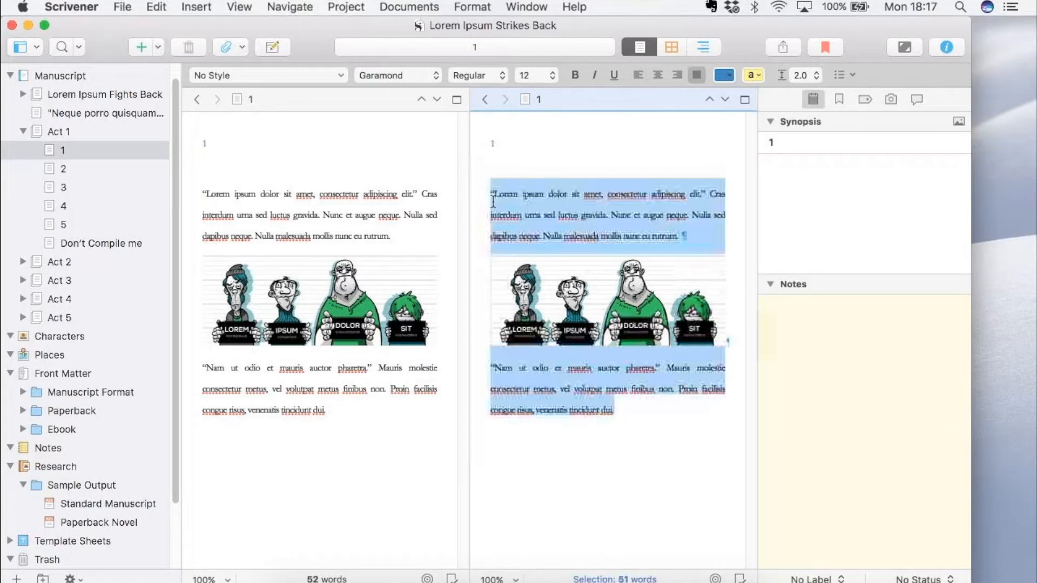
{"action": "key", "text": "super+c"}
{"action": "key", "text": "Right"}
{"action": "key", "text": "super+v"}
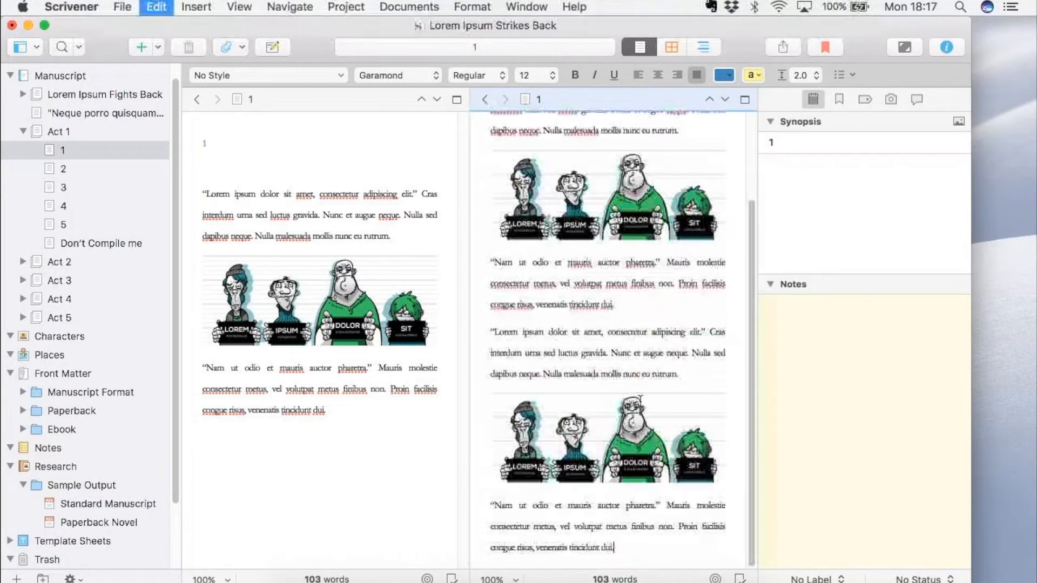
{"action": "key", "text": "super+v"}
{"action": "key", "text": "super+v"}
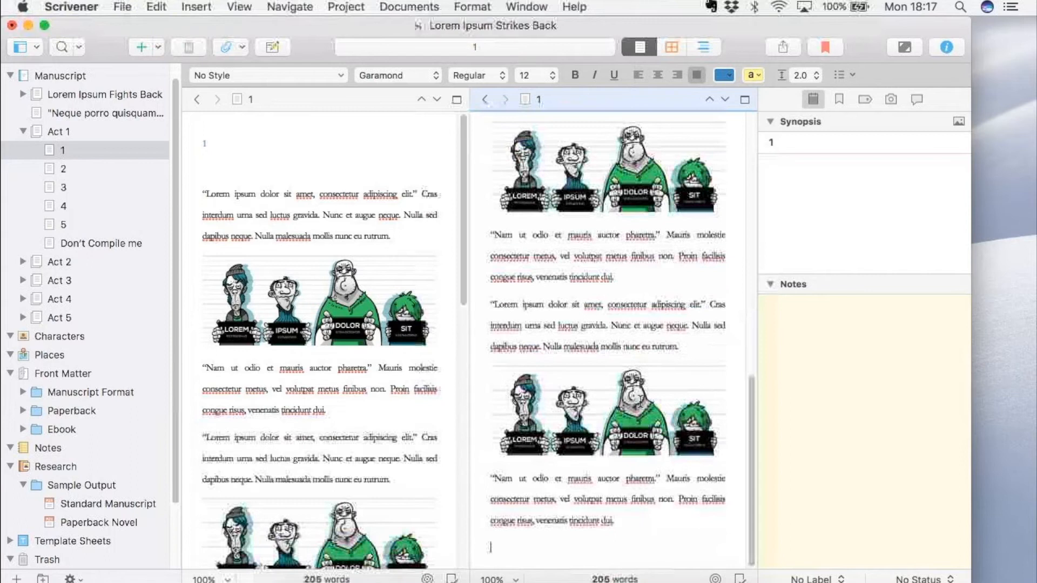
{"action": "left_click", "coordinate": [406, 212]}
{"action": "scroll", "coordinate": [406, 212], "scroll_direction": "down", "scroll_amount": 5}
{"action": "scroll", "coordinate": [406, 212], "scroll_direction": "down", "scroll_amount": 10}
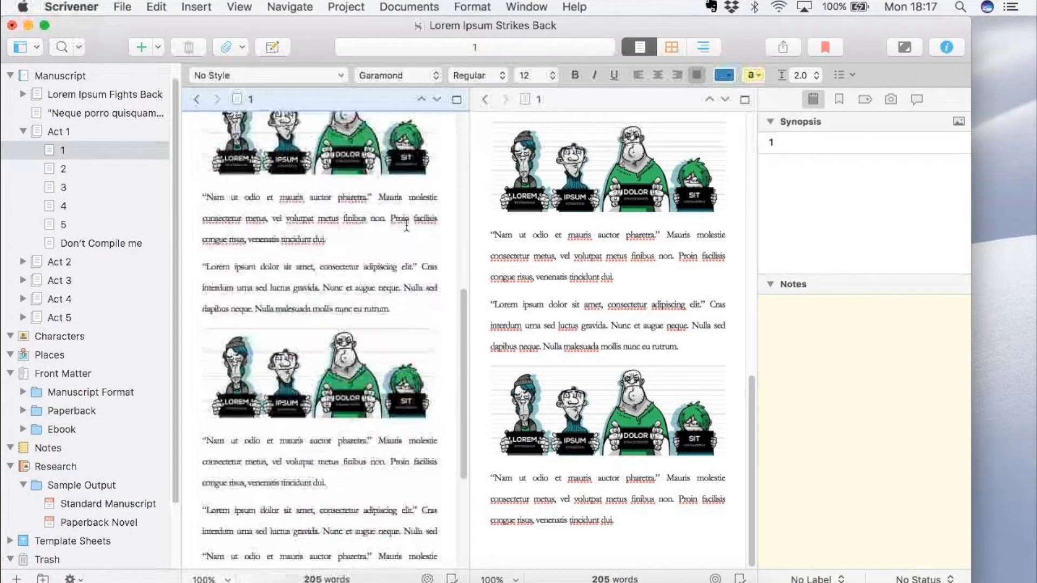
{"action": "scroll", "coordinate": [406, 224], "scroll_direction": "up", "scroll_amount": 10}
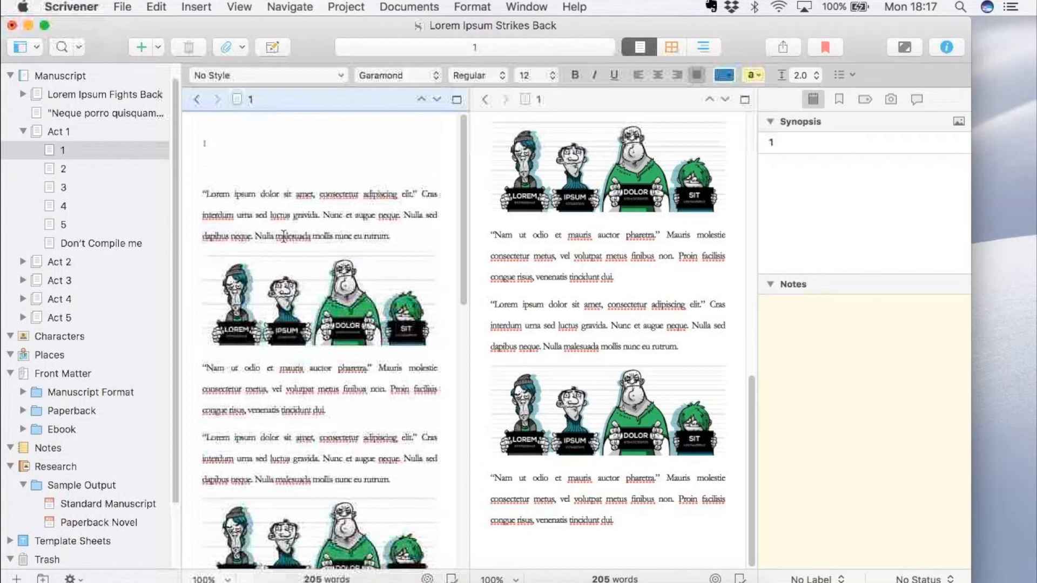
Delete the three pasted copies of the text and image from the end of chapter 1.
{"action": "left_click", "coordinate": [526, 271]}
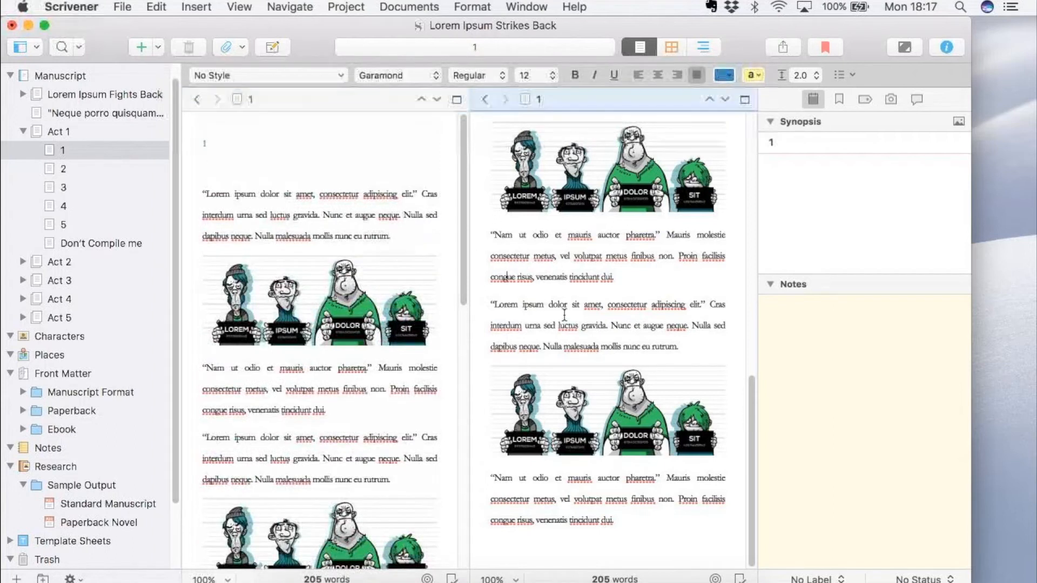
{"action": "left_click", "coordinate": [662, 521]}
{"action": "left_click", "coordinate": [607, 370], "text": "shift"}
{"action": "left_click_drag", "start_coordinate": [577, 159], "coordinate": [490, 361]}
{"action": "key", "text": "BackSpace"}
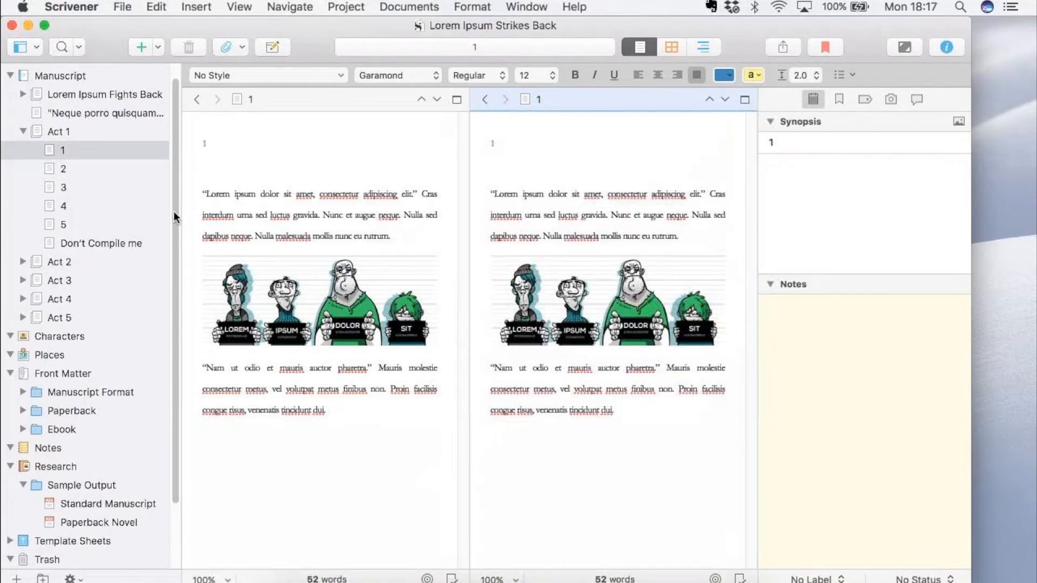
Open the trashed Old Chapter 1 in the second pane beside chapter 1.
{"action": "scroll", "coordinate": [162, 324], "scroll_direction": "down", "scroll_amount": 3}
{"action": "left_click", "coordinate": [108, 560]}
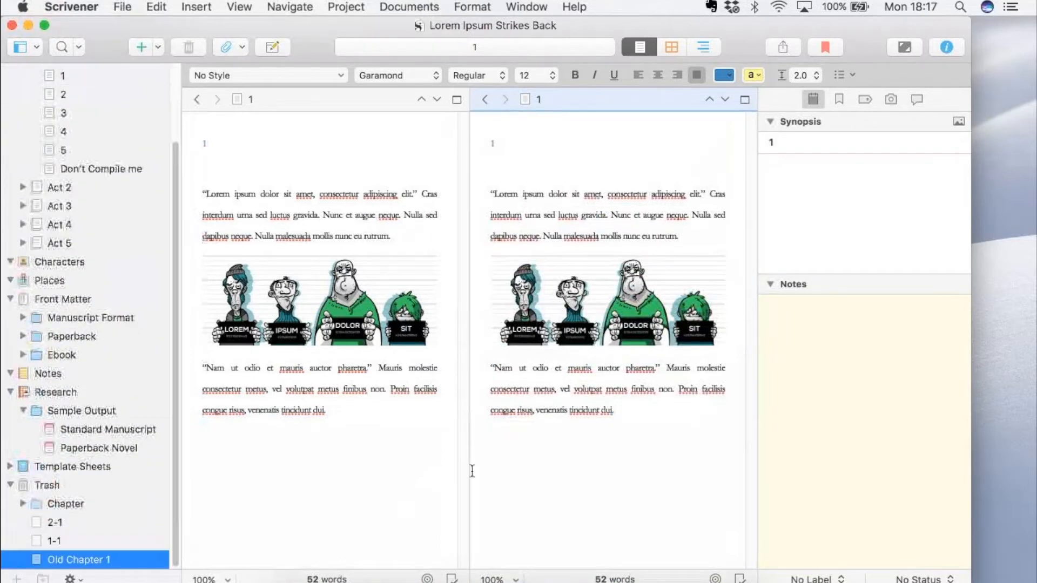
{"action": "left_click", "coordinate": [564, 419]}
Insert blank lines and the line THIS IS NOT THE SAME above the first paragraph of Old Chapter 1.
{"action": "left_click", "coordinate": [488, 195]}
{"action": "key", "text": "Return"}
{"action": "key", "text": "Return"}
{"action": "key", "text": "Return"}
{"action": "key", "text": "Up"}
{"action": "key", "text": "Up"}
{"action": "key", "text": "Up"}
{"action": "key", "text": "Up"}
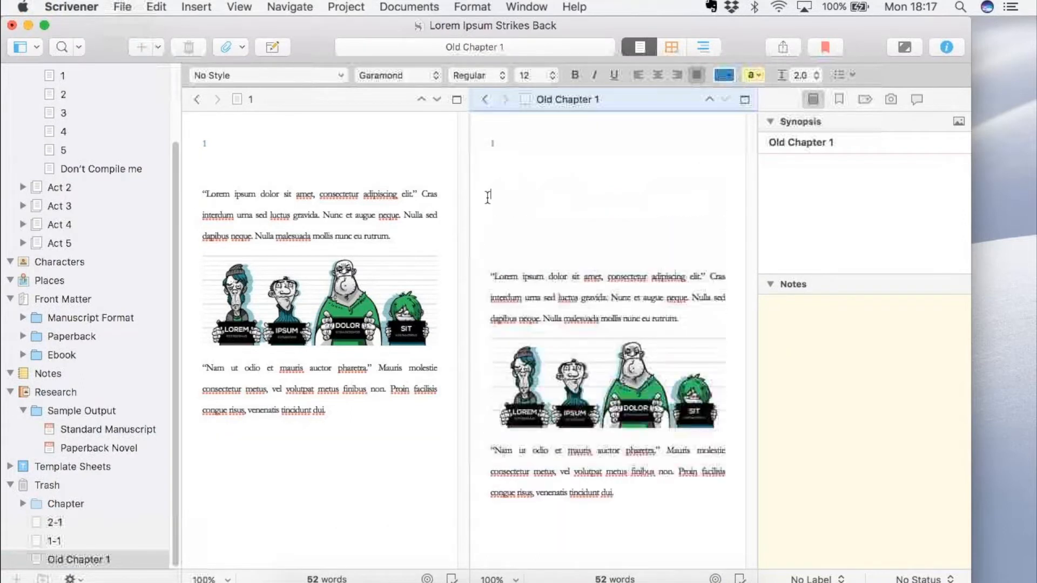
{"action": "key", "text": "Return"}
{"action": "key", "text": "Return"}
{"action": "type", "text": "THIS IS NOT THE SAME"}
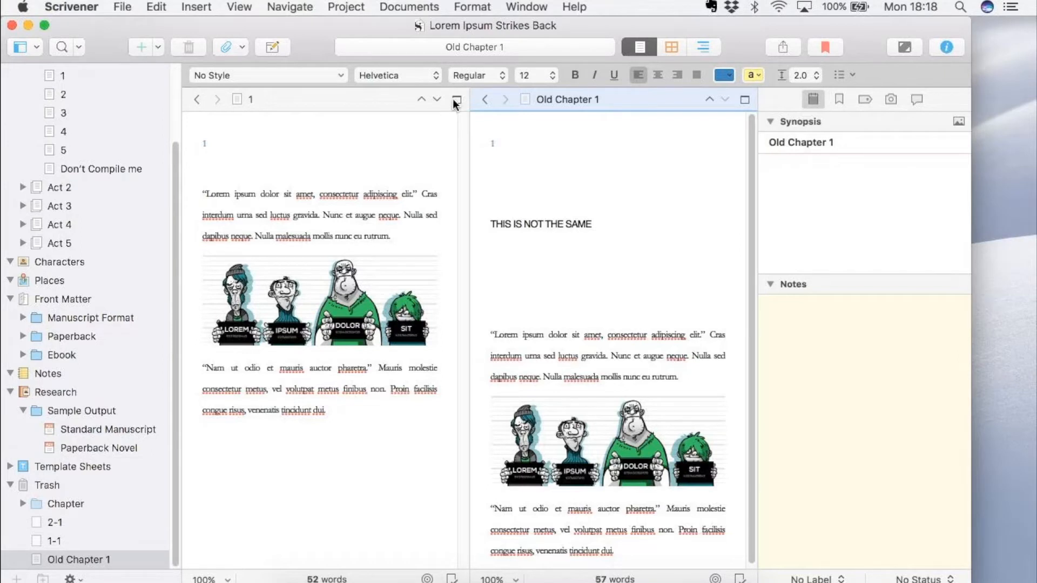
Switch the editor layout to a horizontal split and look through chapter 1 and Old Chapter 1 separately.
{"action": "left_click", "coordinate": [239, 8]}
{"action": "mouse_move", "coordinate": [391, 125]}
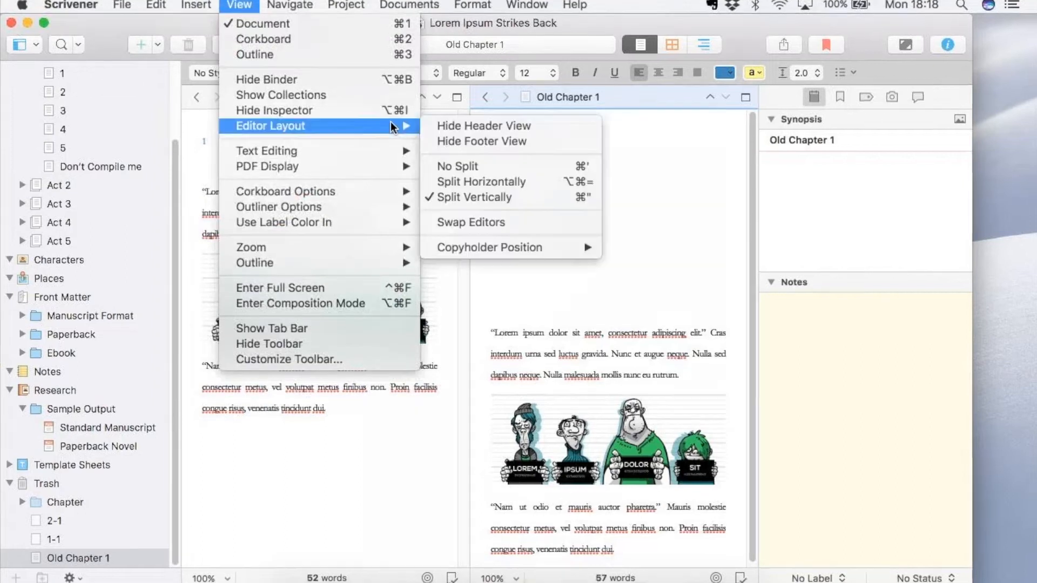
{"action": "left_click", "coordinate": [501, 183]}
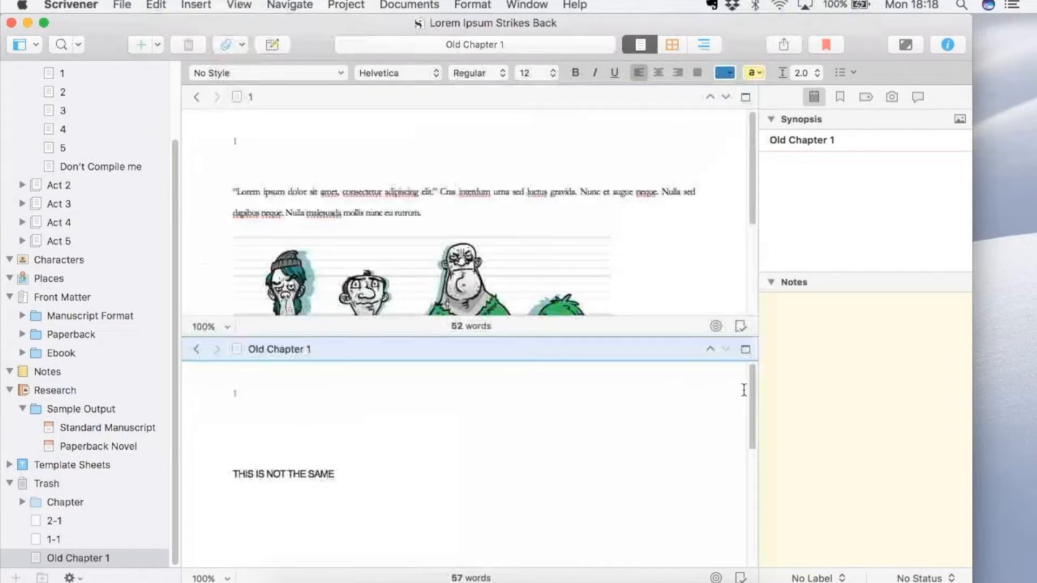
{"action": "left_click_drag", "start_coordinate": [750, 397], "coordinate": [751, 496]}
{"action": "left_click_drag", "start_coordinate": [756, 432], "coordinate": [756, 378]}
{"action": "left_click", "coordinate": [542, 223]}
{"action": "scroll", "coordinate": [542, 224], "scroll_direction": "down", "scroll_amount": 5}
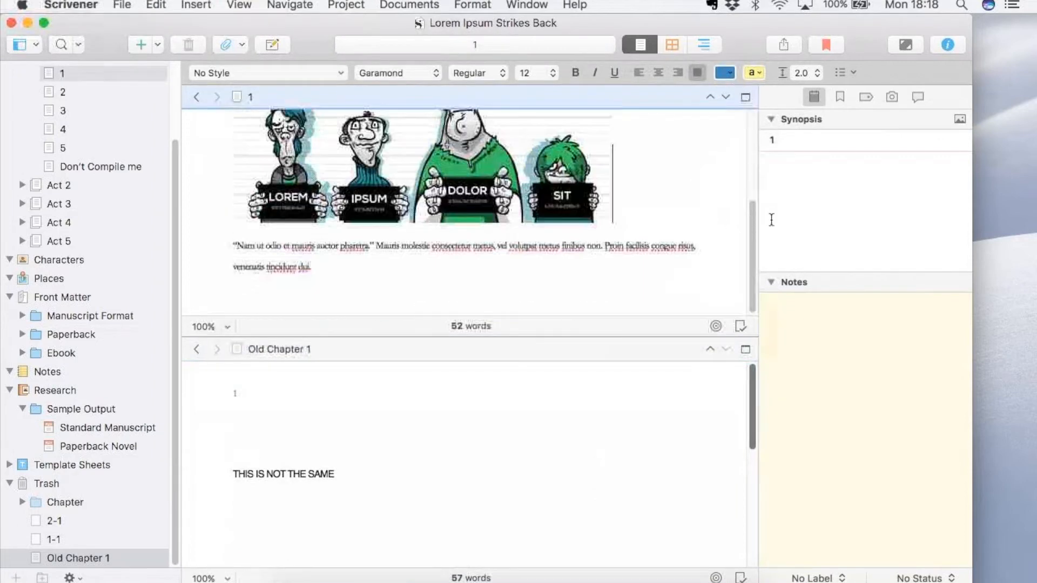
{"action": "scroll", "coordinate": [752, 180], "scroll_direction": "up", "scroll_amount": 5}
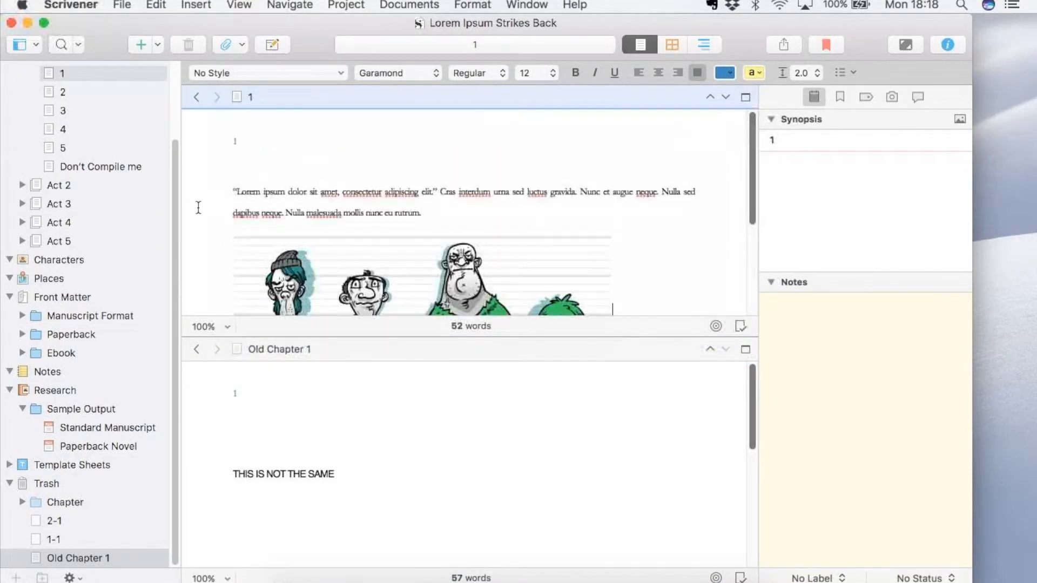
Expand Act 4 and open its chapter 17 in the pane showing Old Chapter 1.
{"action": "left_click_drag", "start_coordinate": [174, 207], "coordinate": [173, 118]}
{"action": "left_click", "coordinate": [338, 390]}
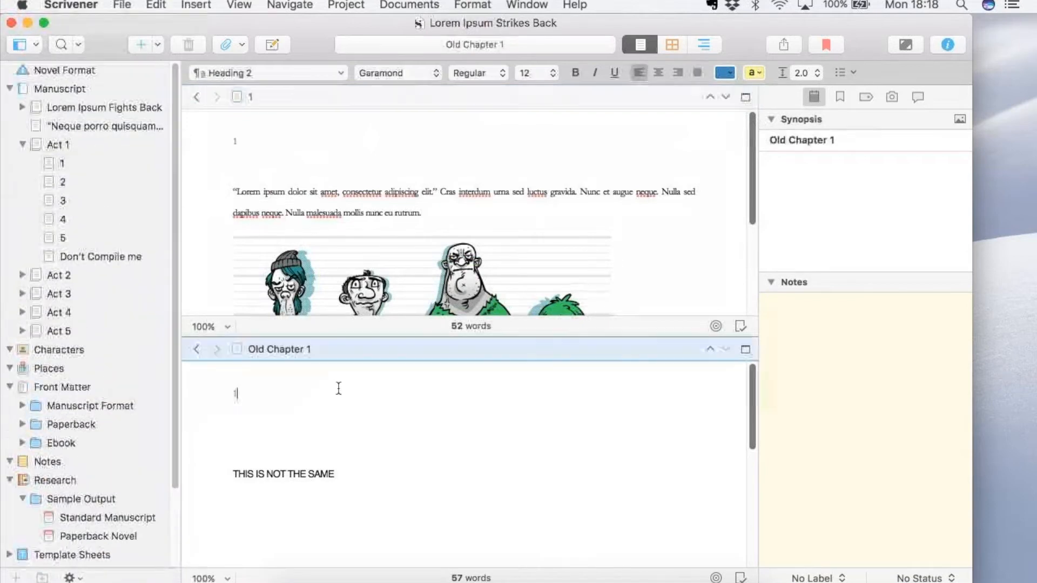
{"action": "left_click", "coordinate": [70, 312]}
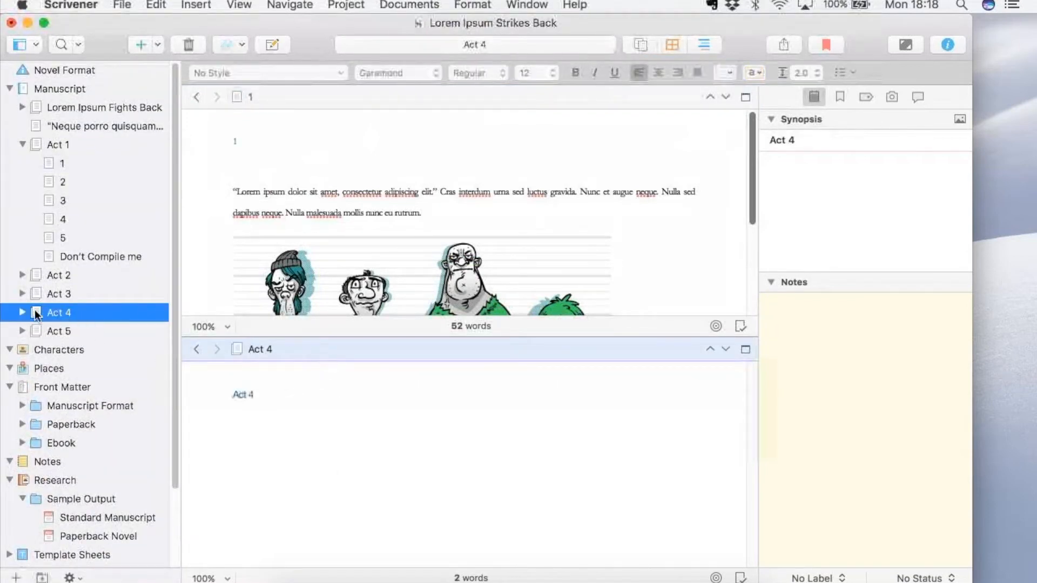
{"action": "key", "text": "Right"}
{"action": "left_click", "coordinate": [60, 348]}
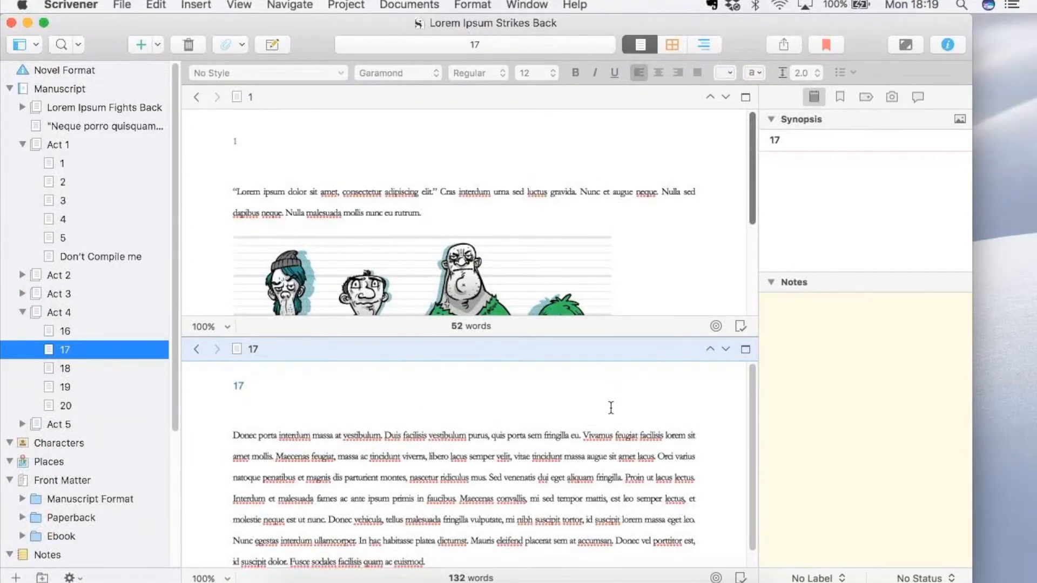
Switch between the two panes, then go back through chapter 17's pane history to Old Chapter 1 and forward to chapter 17.
{"action": "left_click", "coordinate": [578, 213]}
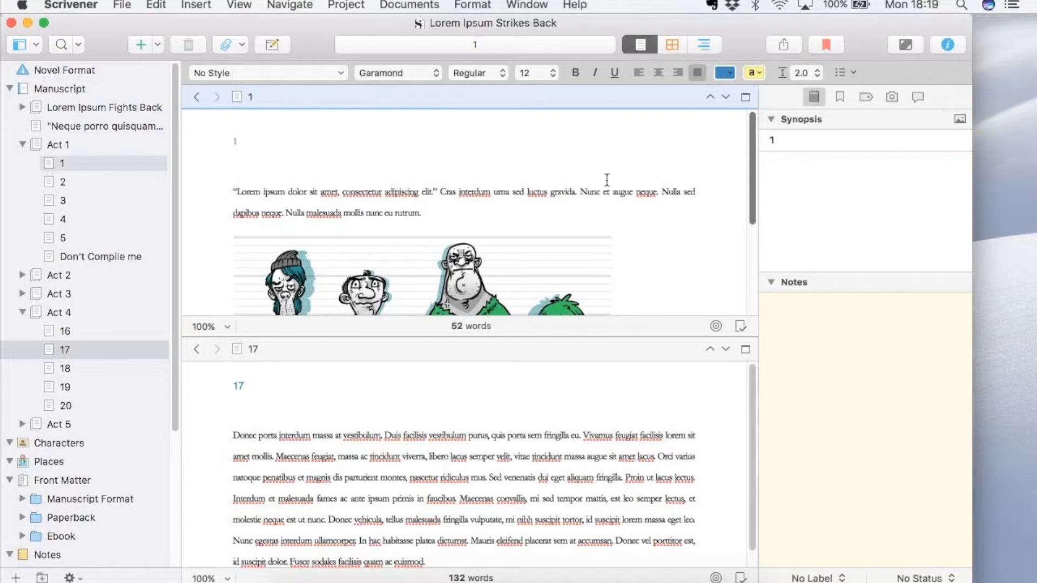
{"action": "left_click", "coordinate": [524, 384]}
{"action": "left_click", "coordinate": [511, 195]}
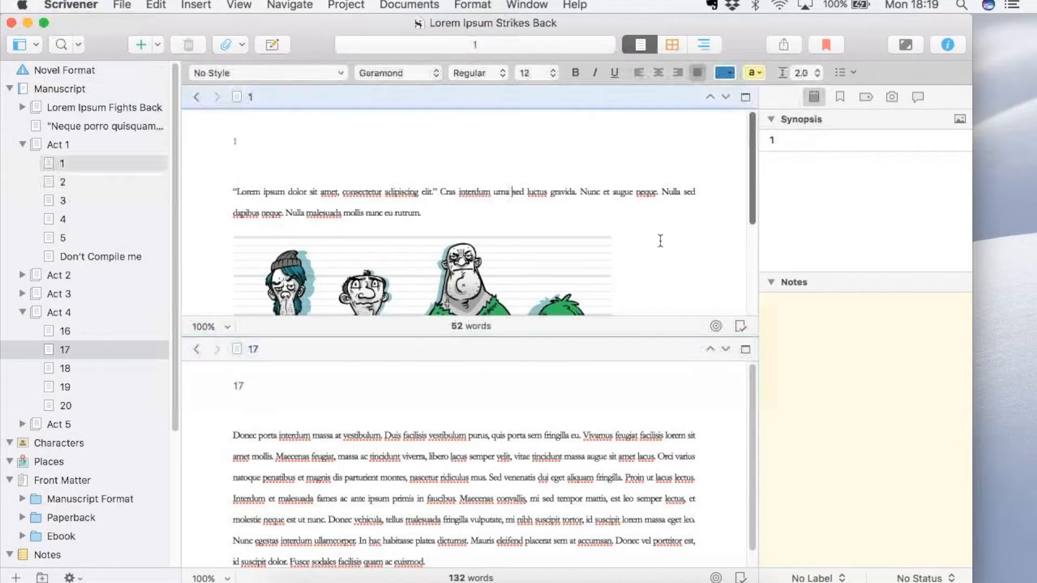
{"action": "left_click", "coordinate": [639, 417]}
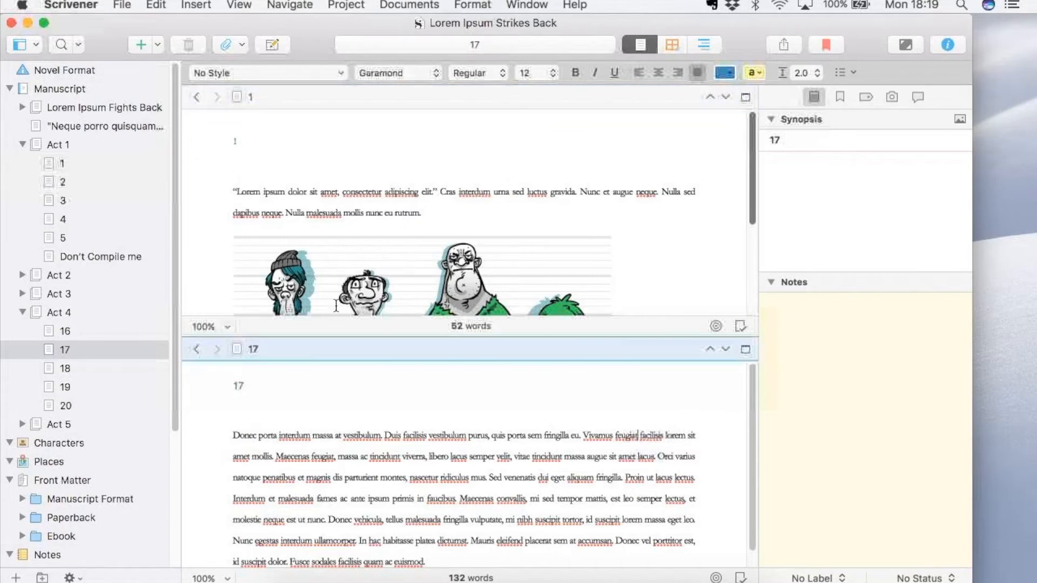
{"action": "left_click", "coordinate": [195, 348]}
{"action": "left_click", "coordinate": [216, 351]}
{"action": "left_click", "coordinate": [195, 350]}
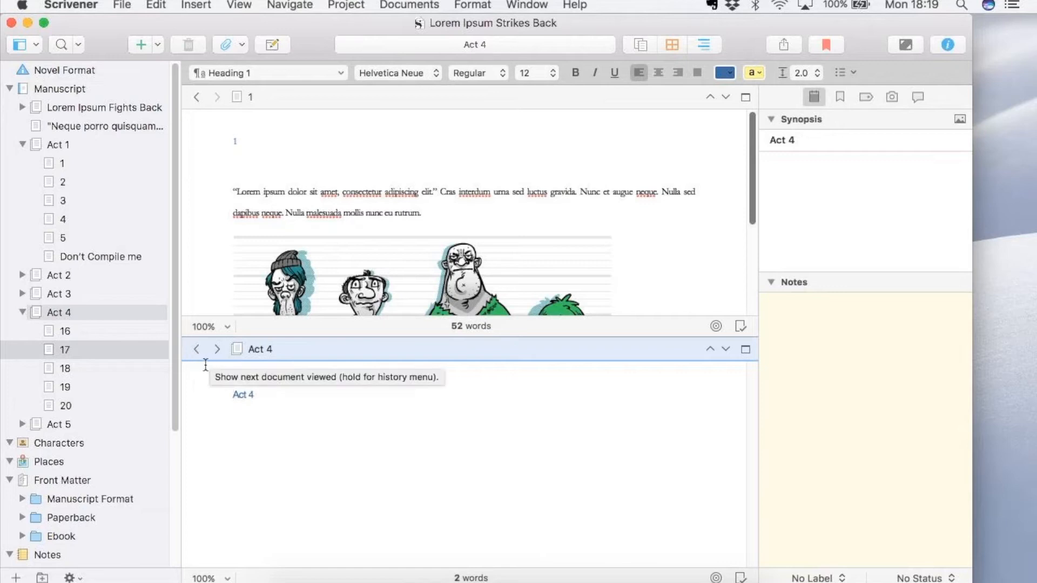
{"action": "left_click", "coordinate": [196, 350]}
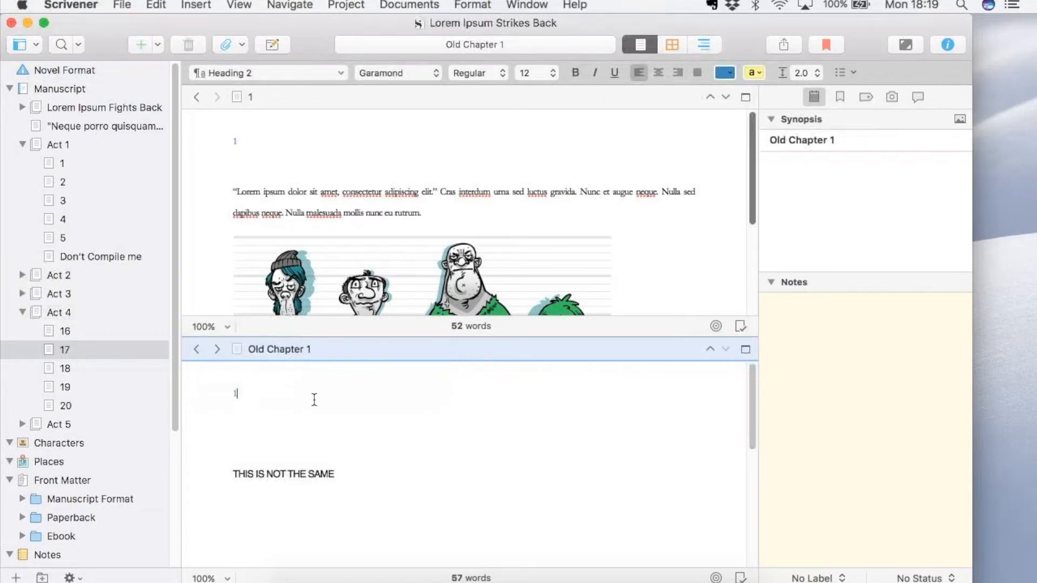
{"action": "left_click", "coordinate": [216, 351]}
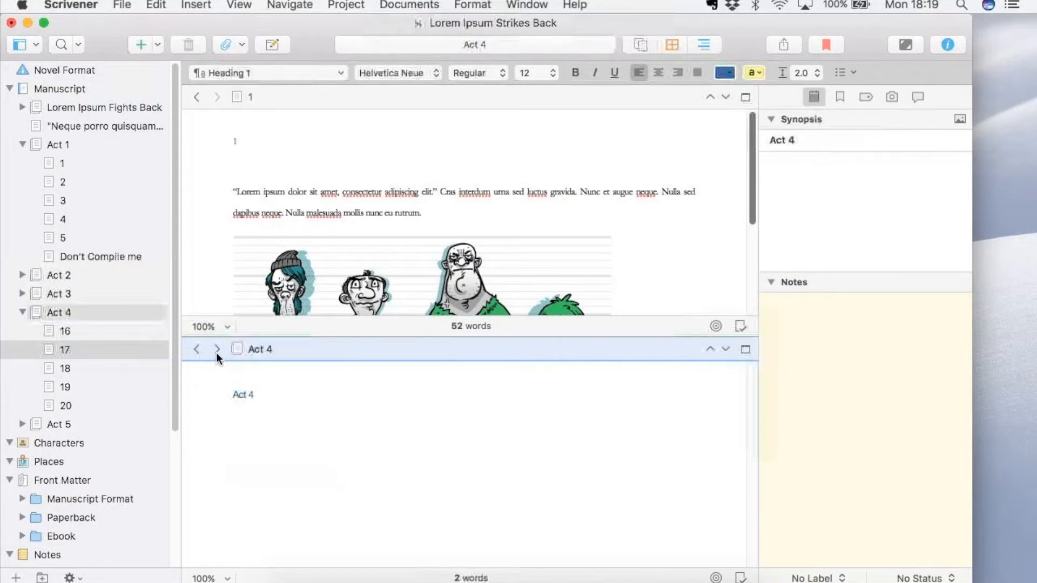
{"action": "left_click", "coordinate": [217, 351]}
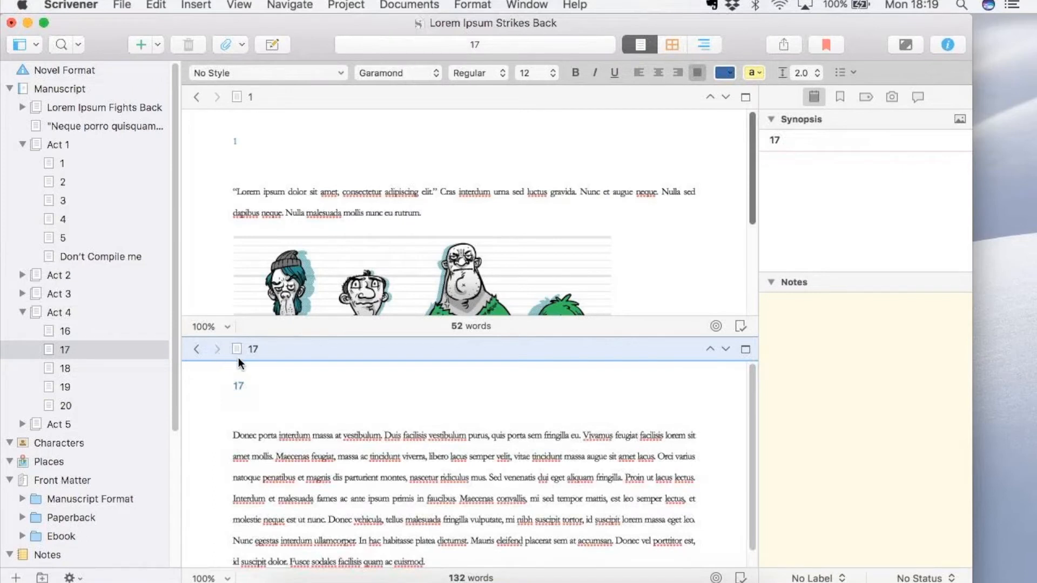
Give chapter 17 the document note TYPE SOME NOTES and the synopsis TEST.
{"action": "left_click", "coordinate": [329, 430]}
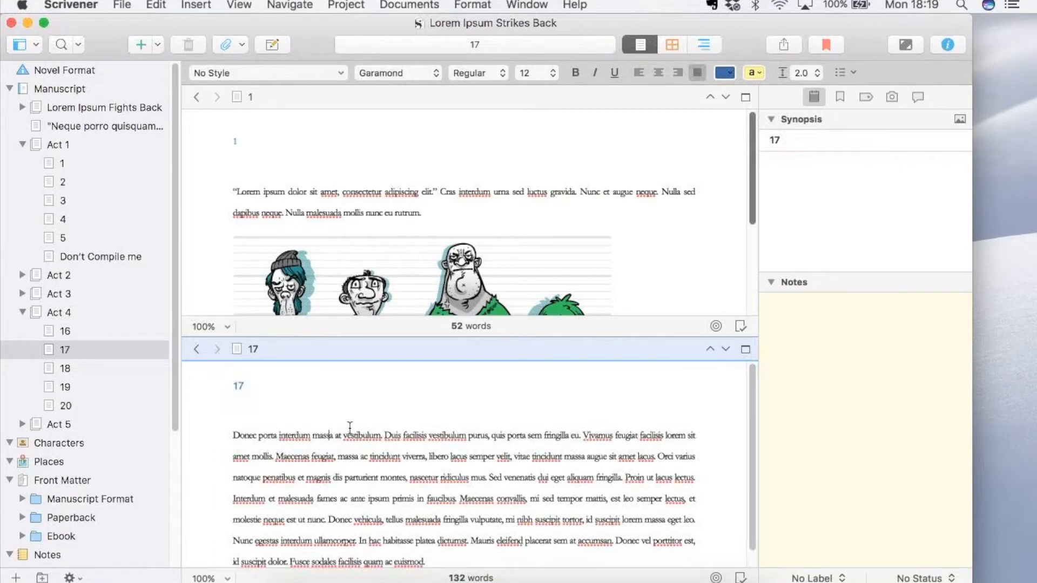
{"action": "left_click", "coordinate": [842, 388]}
{"action": "type", "text": "TYPE SOME NOTES"}
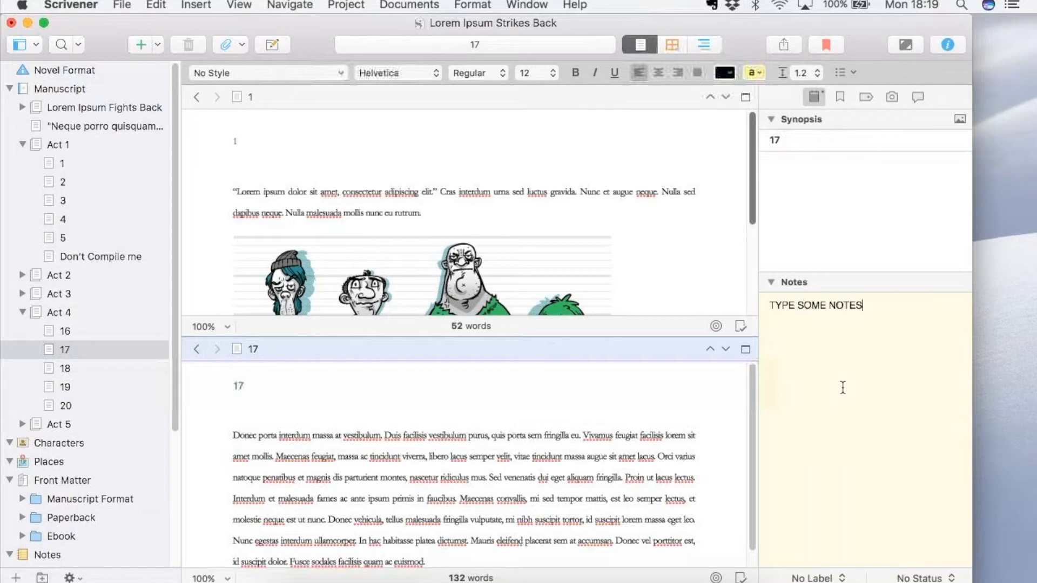
{"action": "left_click", "coordinate": [814, 198]}
{"action": "type", "text": "TEST"}
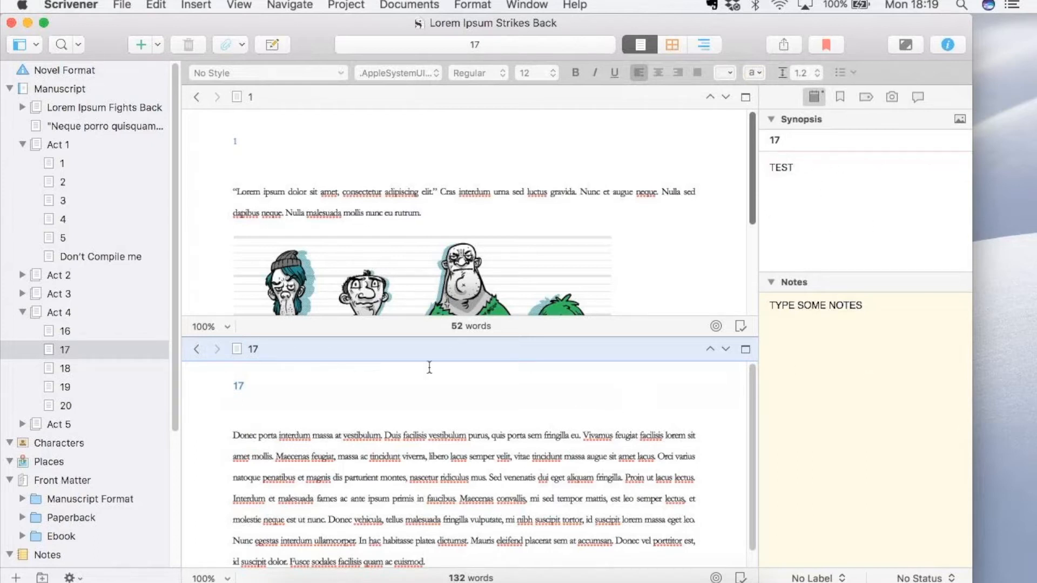
Compare the notes and synopsis of Act 4 and chapter 17 through the pane's history, ending on Act 4.
{"action": "left_click", "coordinate": [198, 352]}
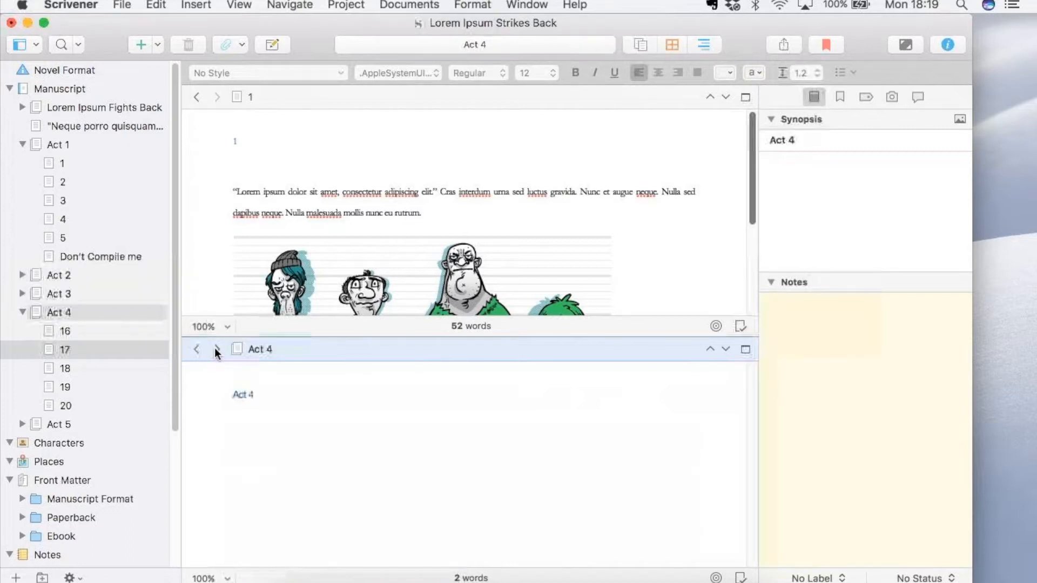
{"action": "left_click", "coordinate": [216, 349]}
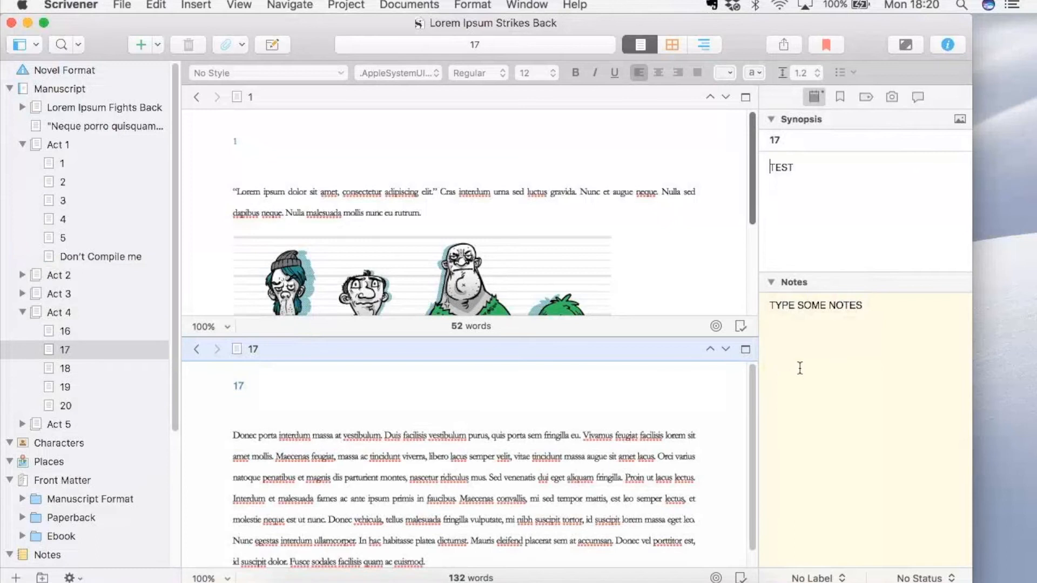
{"action": "left_click", "coordinate": [197, 352]}
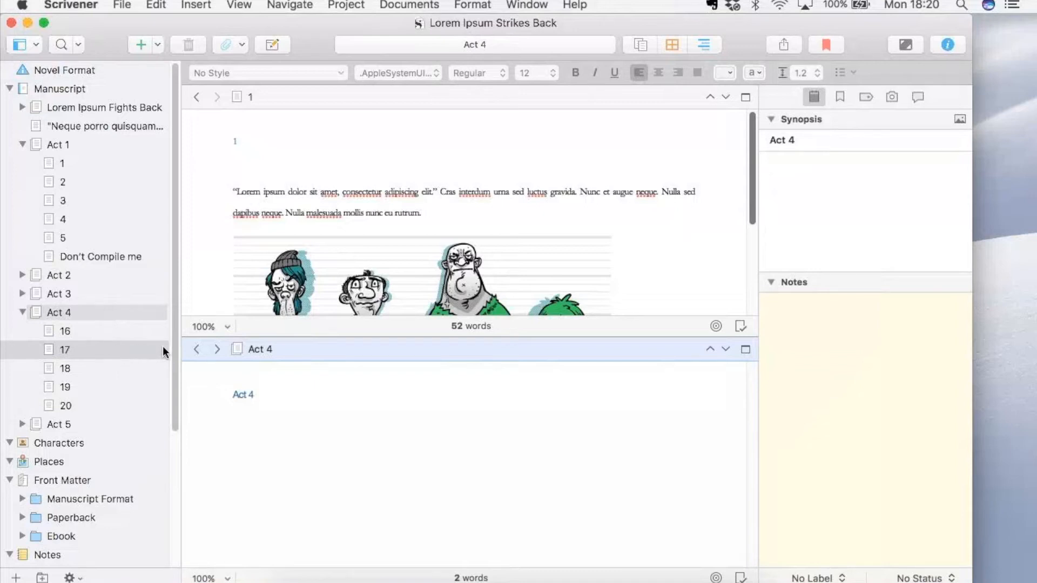
Return the pane showing Act 4 to chapter 17, and open chapter 1 in Composition Mode.
{"action": "left_click", "coordinate": [195, 350]}
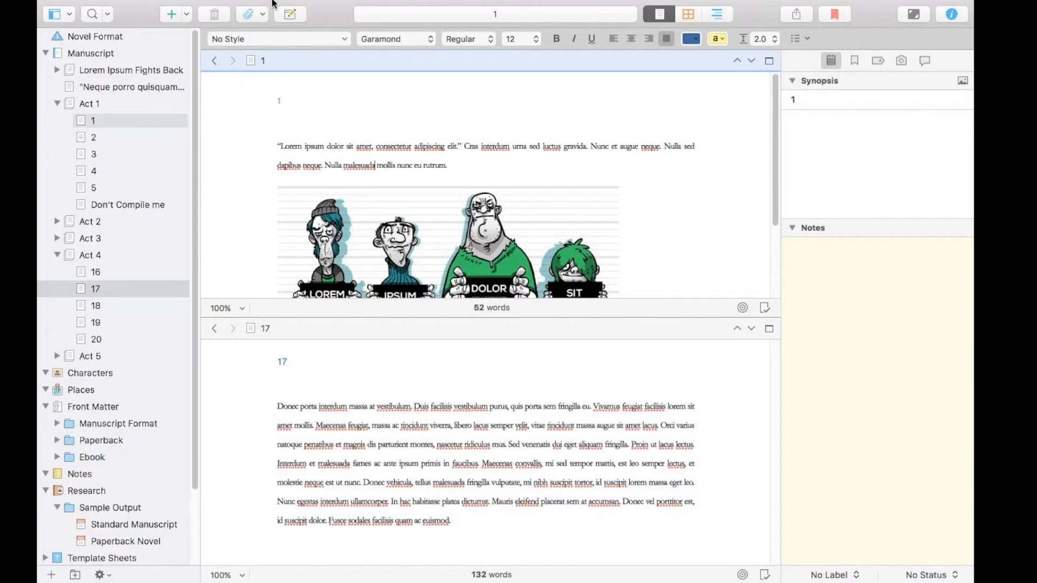
{"action": "mouse_move", "coordinate": [275, 2]}
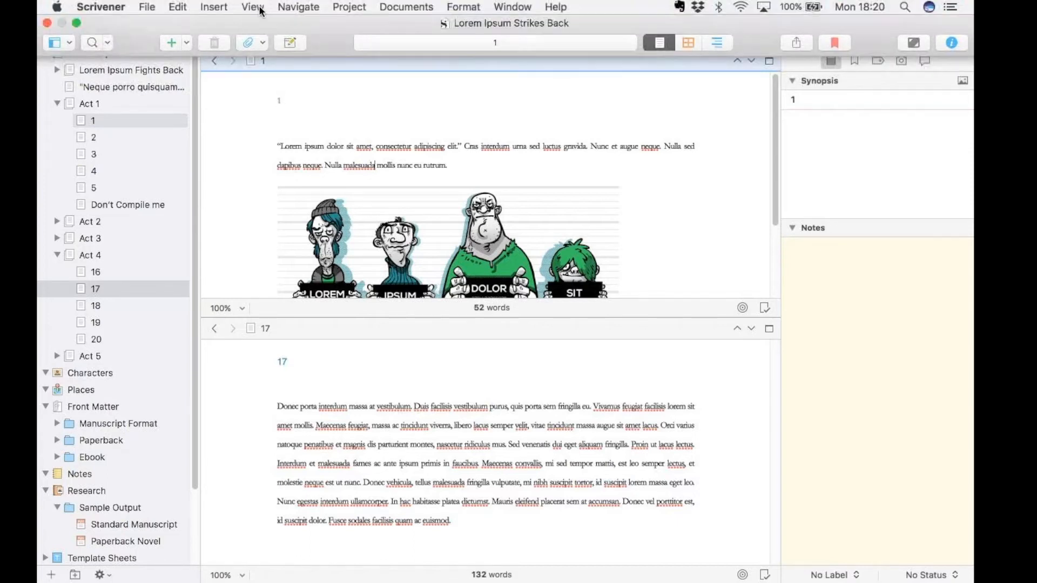
{"action": "left_click", "coordinate": [261, 10]}
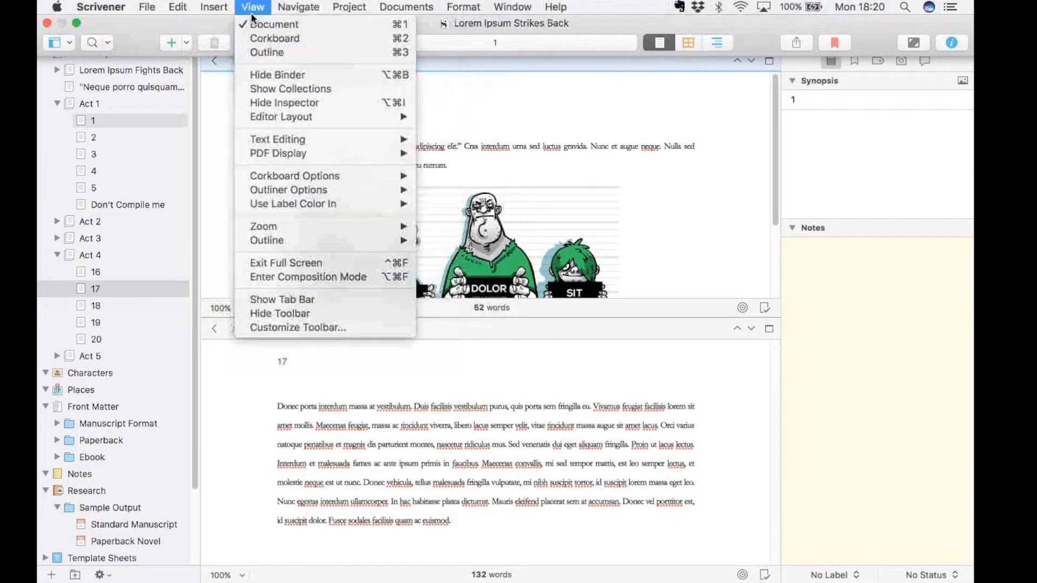
{"action": "left_click", "coordinate": [274, 279]}
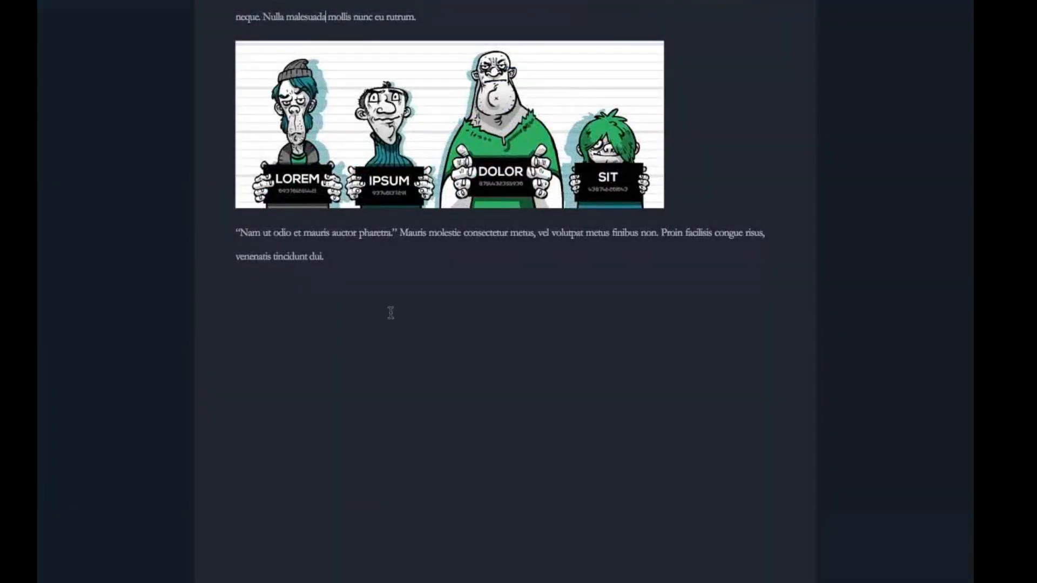
{"action": "scroll", "coordinate": [389, 314], "scroll_direction": "up", "scroll_amount": 3}
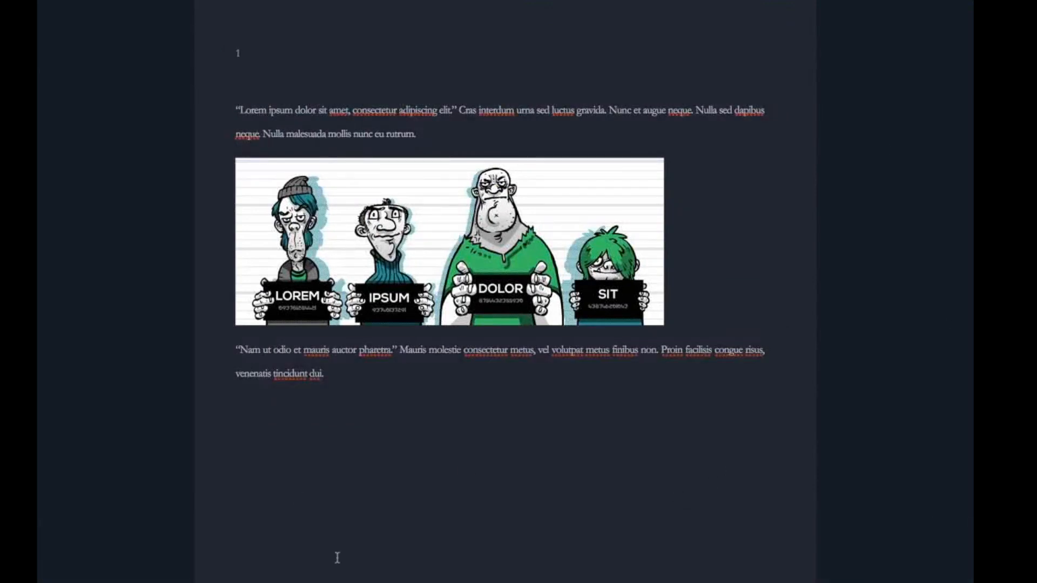
Set the Composition Mode text scale to 110% and make the paper slightly wider.
{"action": "mouse_move", "coordinate": [340, 582]}
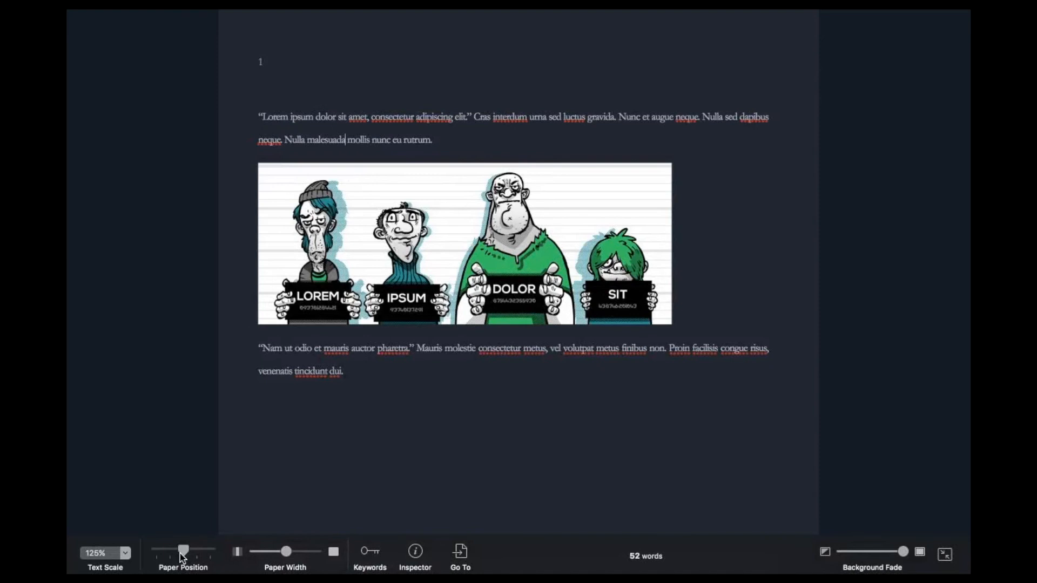
{"action": "left_click_drag", "start_coordinate": [189, 553], "coordinate": [182, 554]}
{"action": "left_click", "coordinate": [125, 553]}
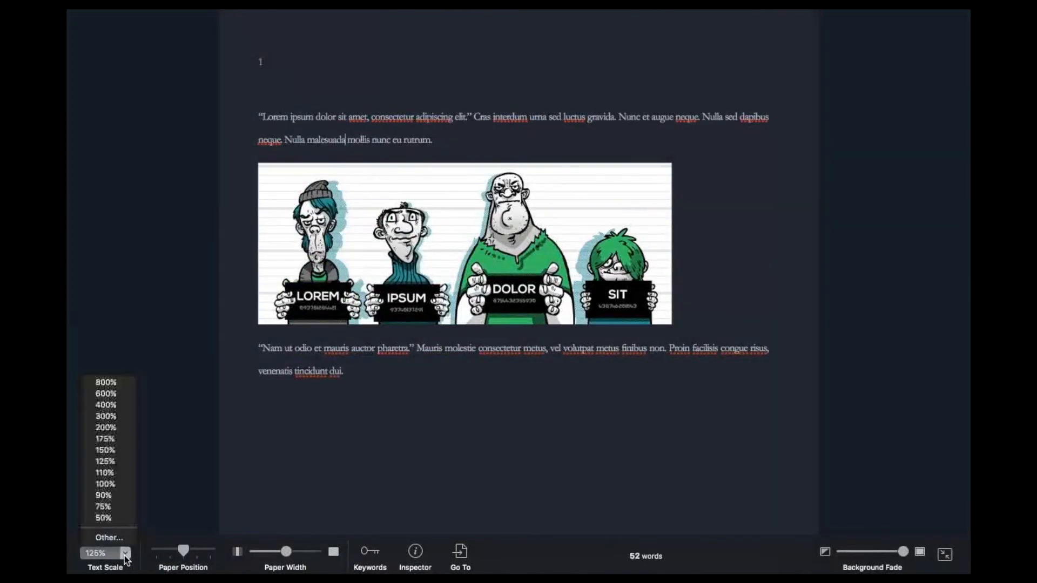
{"action": "left_click", "coordinate": [116, 473]}
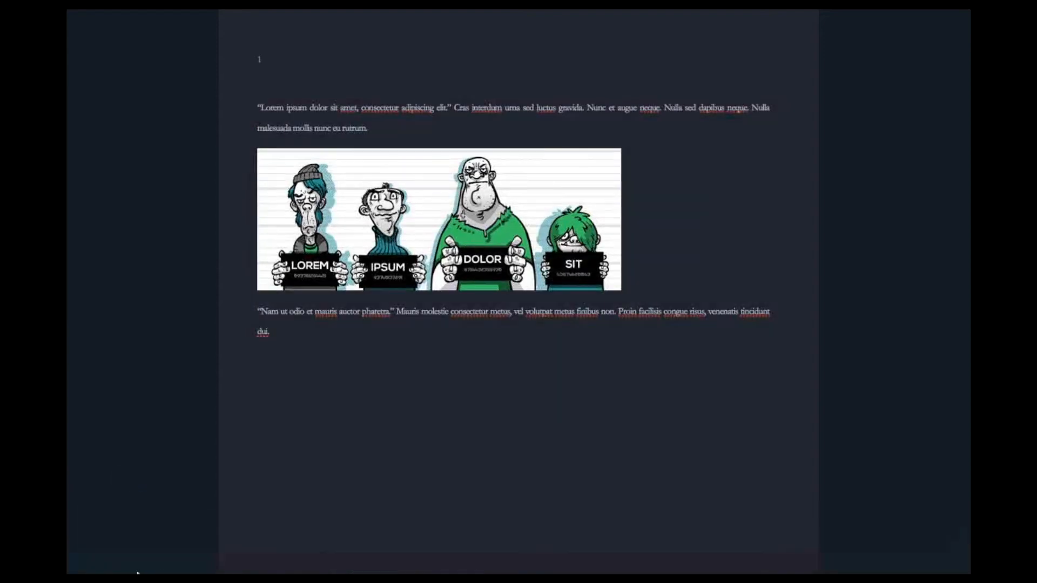
{"action": "mouse_move", "coordinate": [137, 574]}
{"action": "mouse_move", "coordinate": [286, 553]}
{"action": "left_mouse_down"}
{"action": "mouse_move", "coordinate": [312, 556]}
{"action": "mouse_move", "coordinate": [288, 552]}
{"action": "left_mouse_up"}
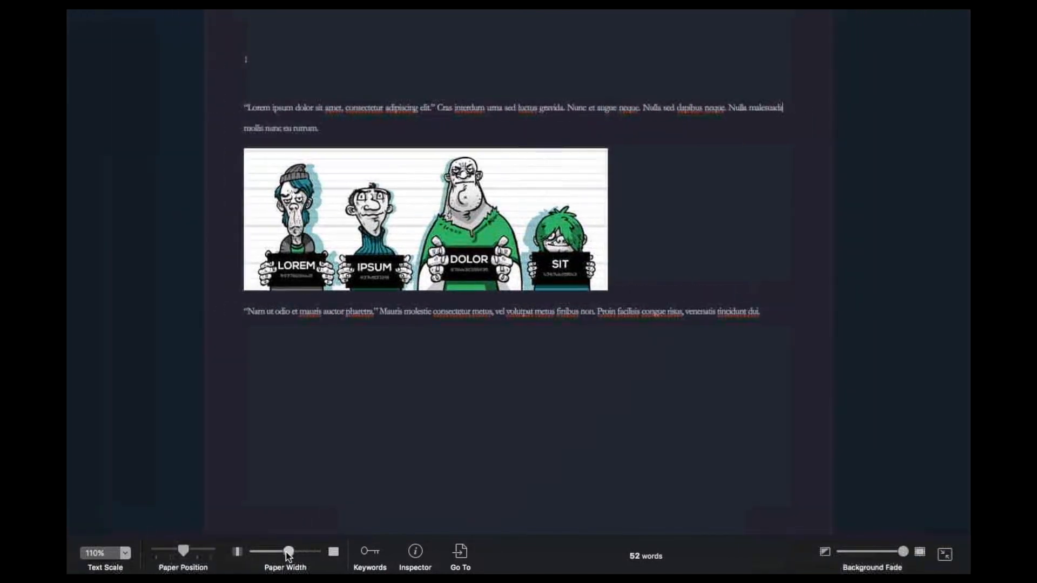
View and close chapter 1's floating inspector, then go to chapter 17 of Act 4 within Composition Mode.
{"action": "left_click", "coordinate": [422, 567]}
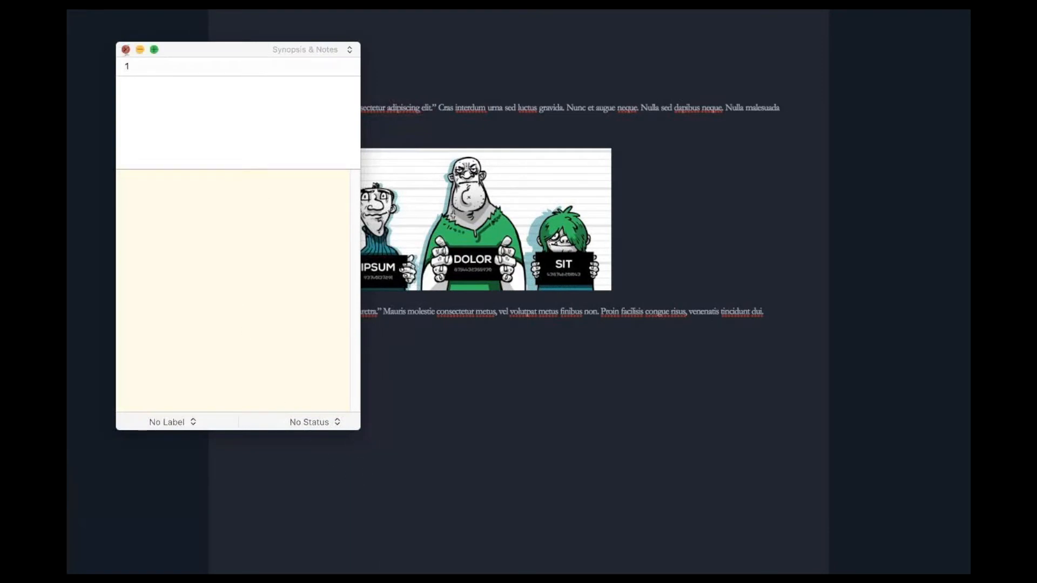
{"action": "left_click", "coordinate": [125, 49]}
{"action": "mouse_move", "coordinate": [359, 572]}
{"action": "left_click", "coordinate": [459, 556]}
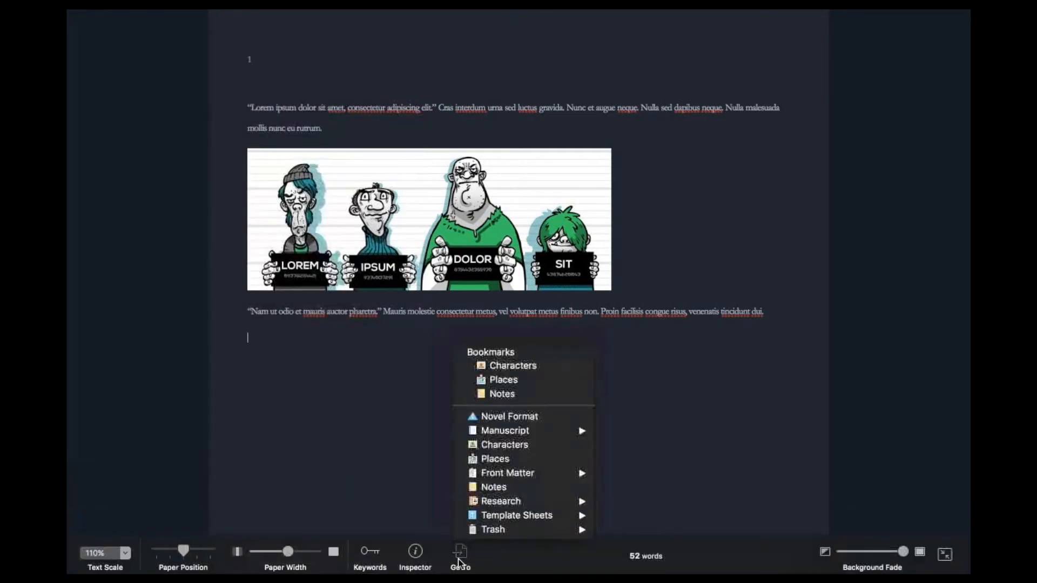
{"action": "mouse_move", "coordinate": [519, 432]}
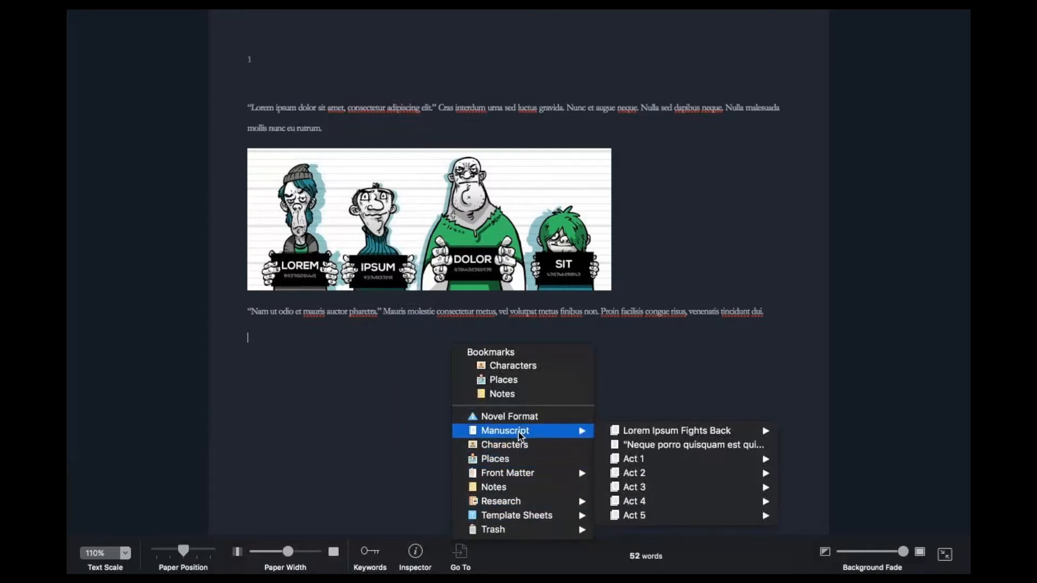
{"action": "mouse_move", "coordinate": [746, 501]}
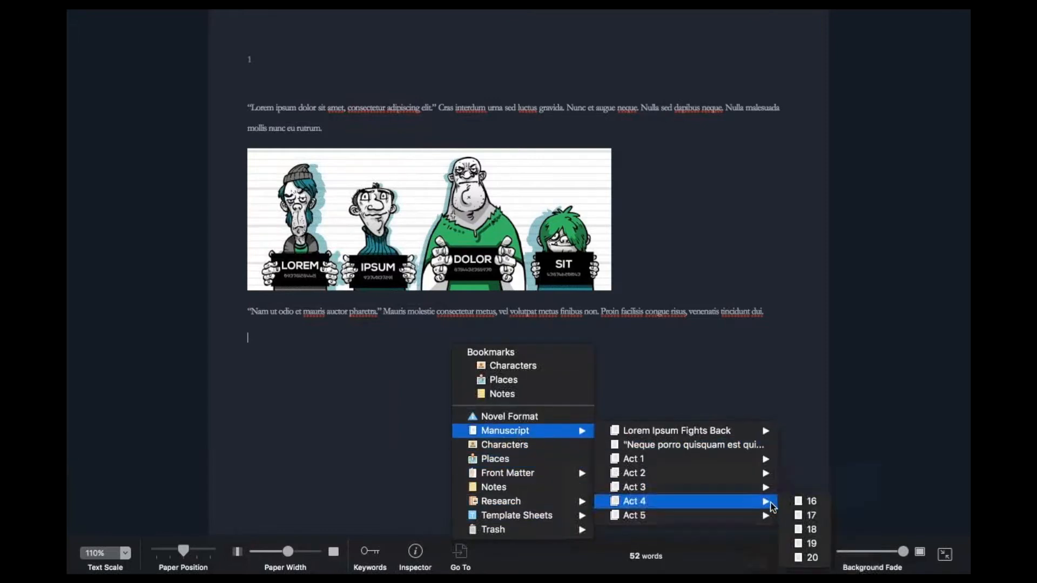
{"action": "left_click", "coordinate": [791, 516]}
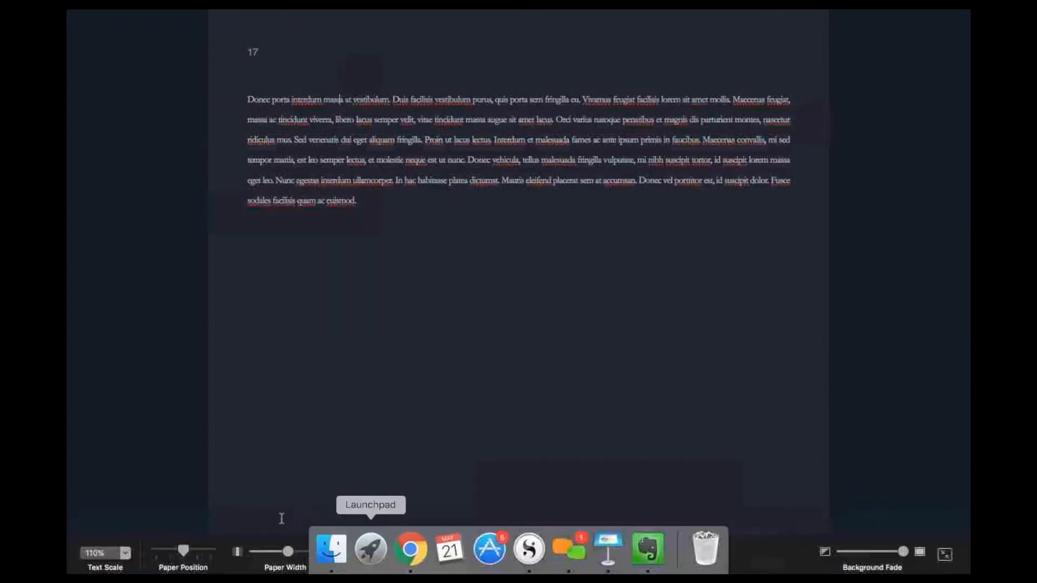
Review chapter 17's synopsis and notes in the floating inspector, then minimise it and return to the chapter text.
{"action": "left_click", "coordinate": [410, 554]}
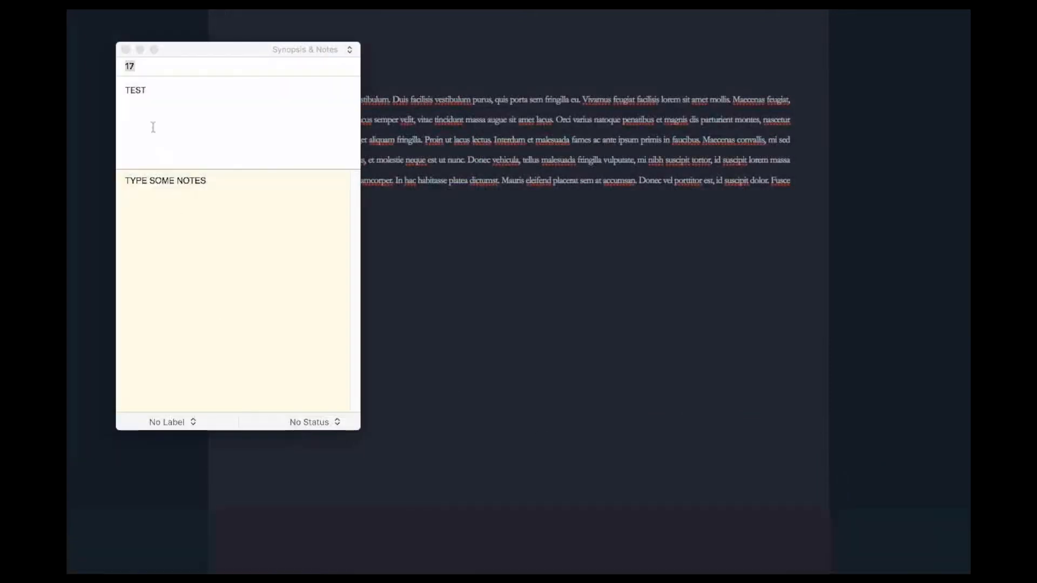
{"action": "left_click", "coordinate": [169, 193]}
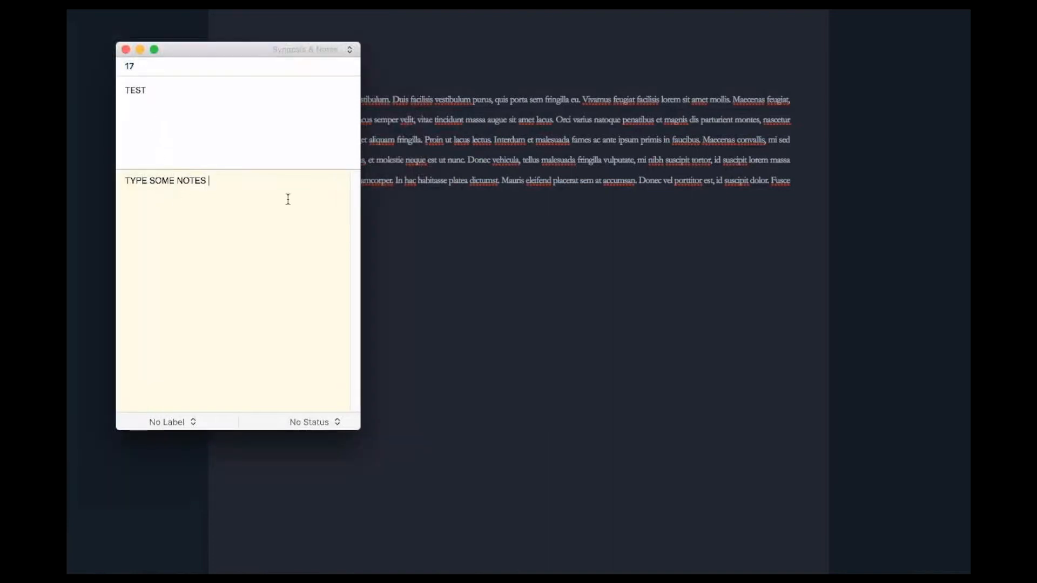
{"action": "left_click", "coordinate": [140, 49]}
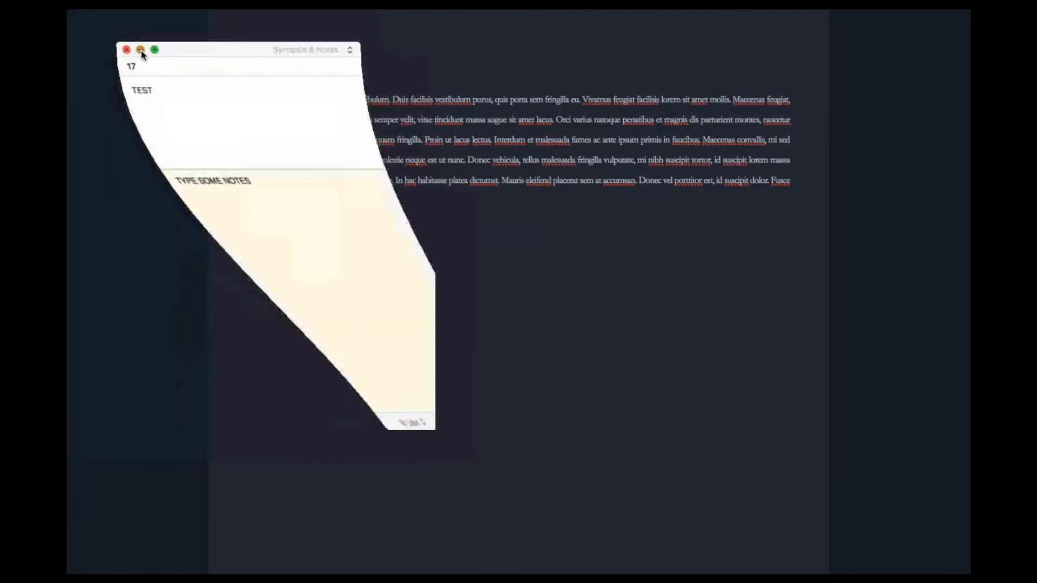
{"action": "left_click_drag", "start_coordinate": [386, 100], "coordinate": [433, 194]}
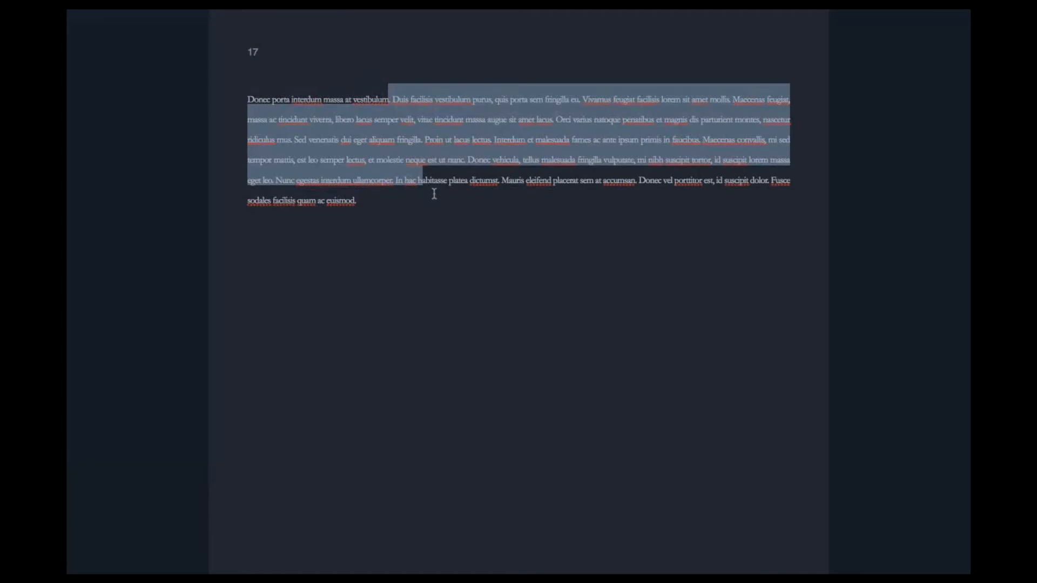
{"action": "left_click", "coordinate": [433, 194]}
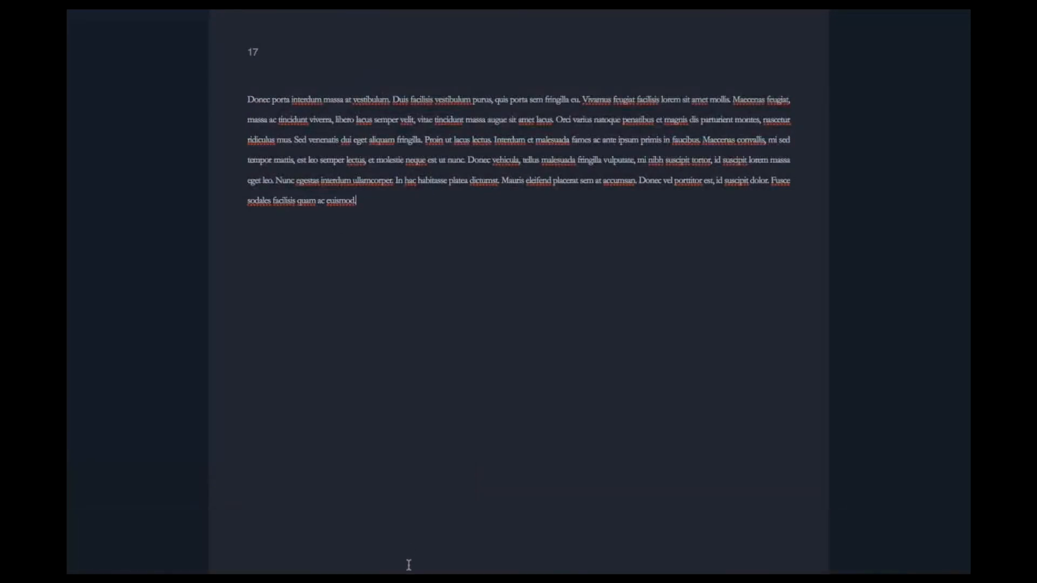
{"action": "left_click", "coordinate": [136, 220]}
Compare the lowest and highest background fade, leave it at the highest, and exit Composition Mode.
{"action": "mouse_move", "coordinate": [410, 573]}
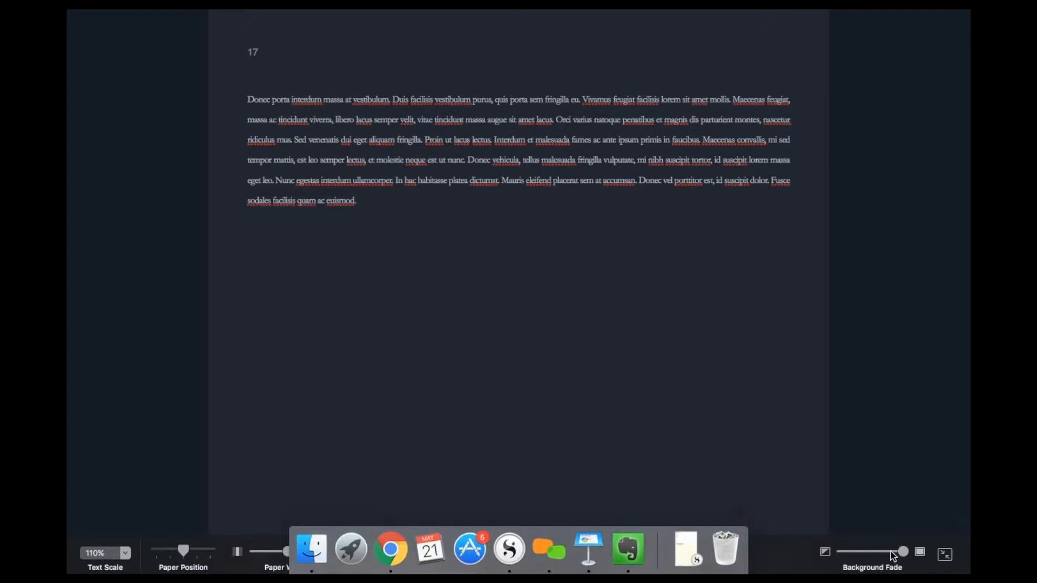
{"action": "left_click_drag", "start_coordinate": [867, 554], "coordinate": [834, 553]}
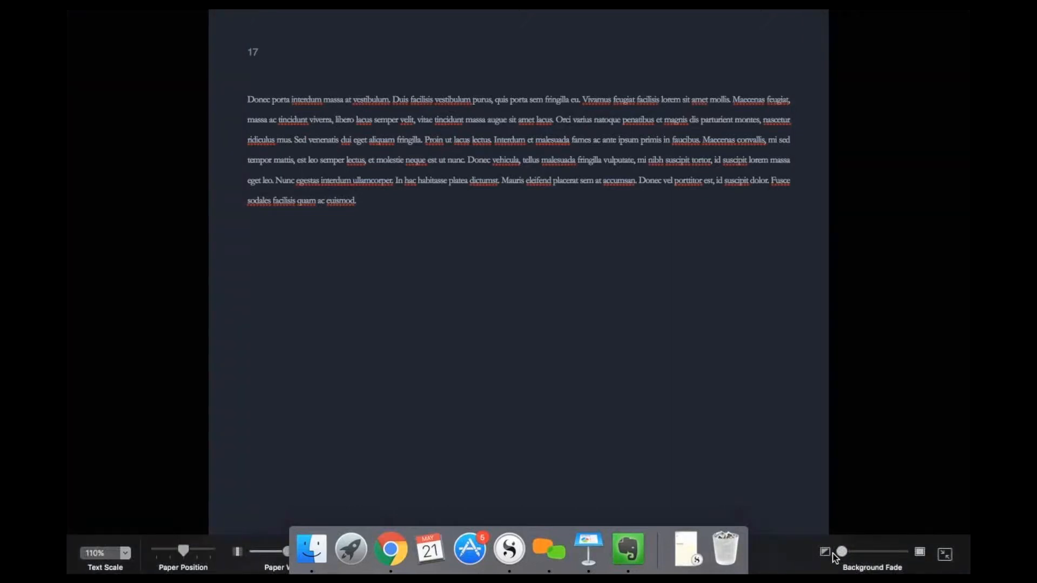
{"action": "left_click", "coordinate": [920, 552]}
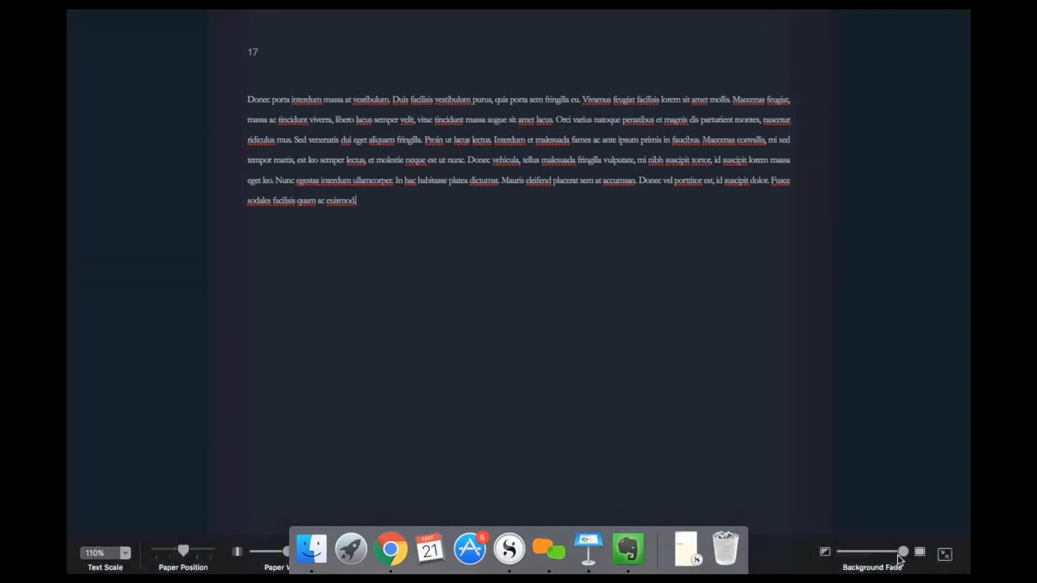
{"action": "left_click", "coordinate": [825, 551]}
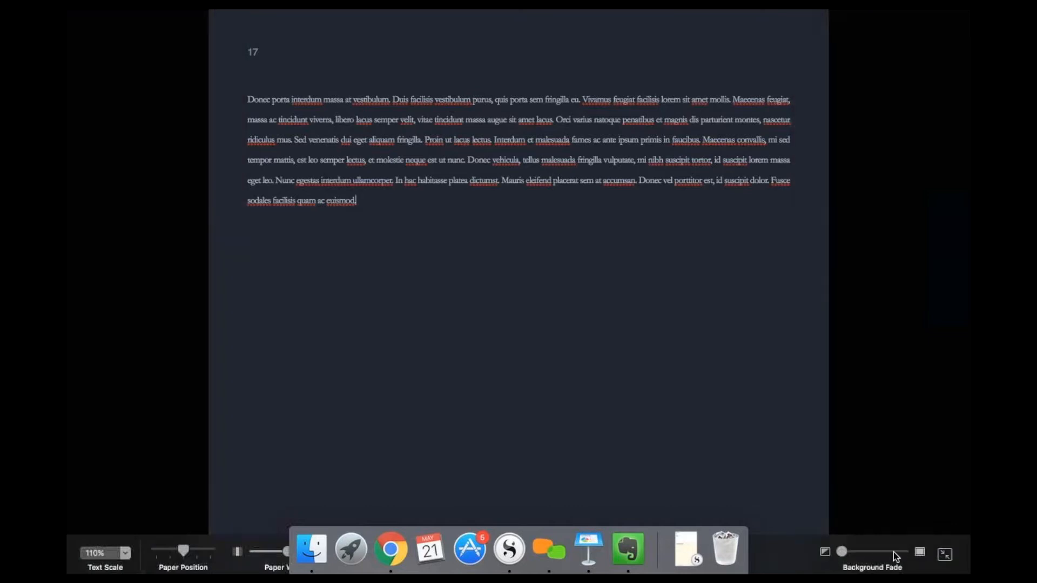
{"action": "left_click", "coordinate": [919, 553]}
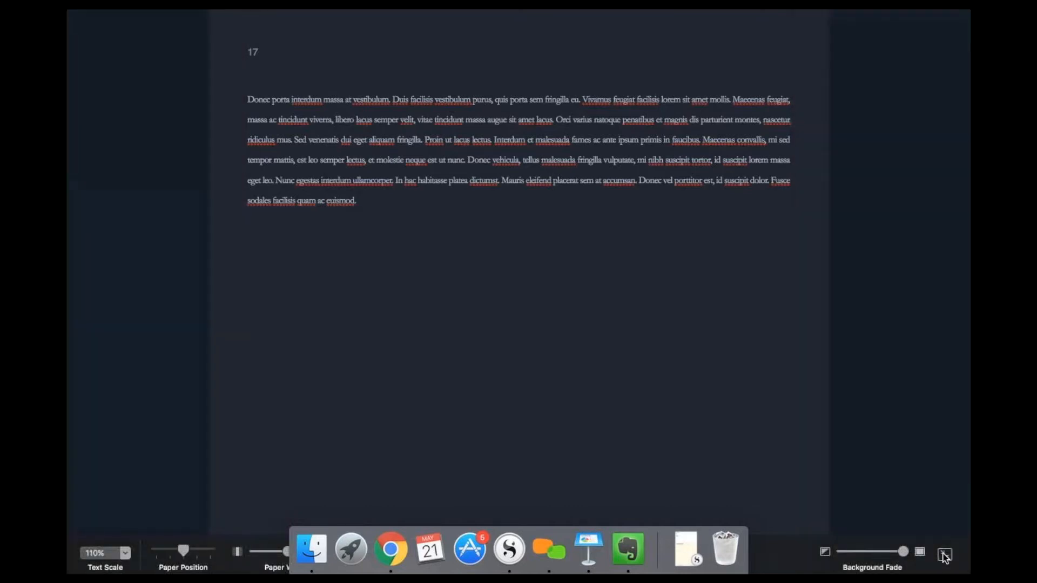
{"action": "left_click", "coordinate": [944, 554]}
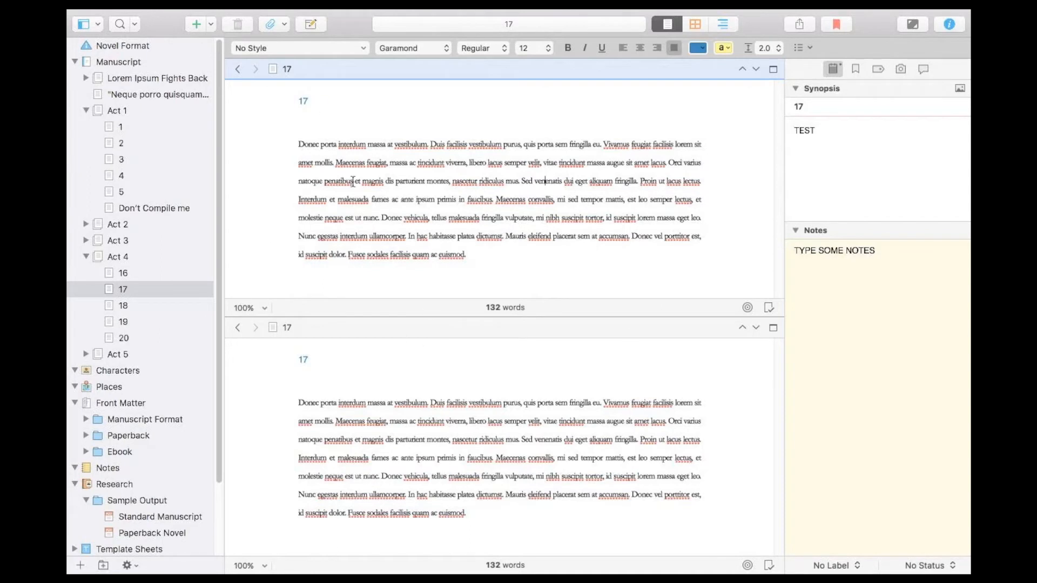
Hide both the binder and the inspector so only the split editors remain.
{"action": "left_click", "coordinate": [86, 30]}
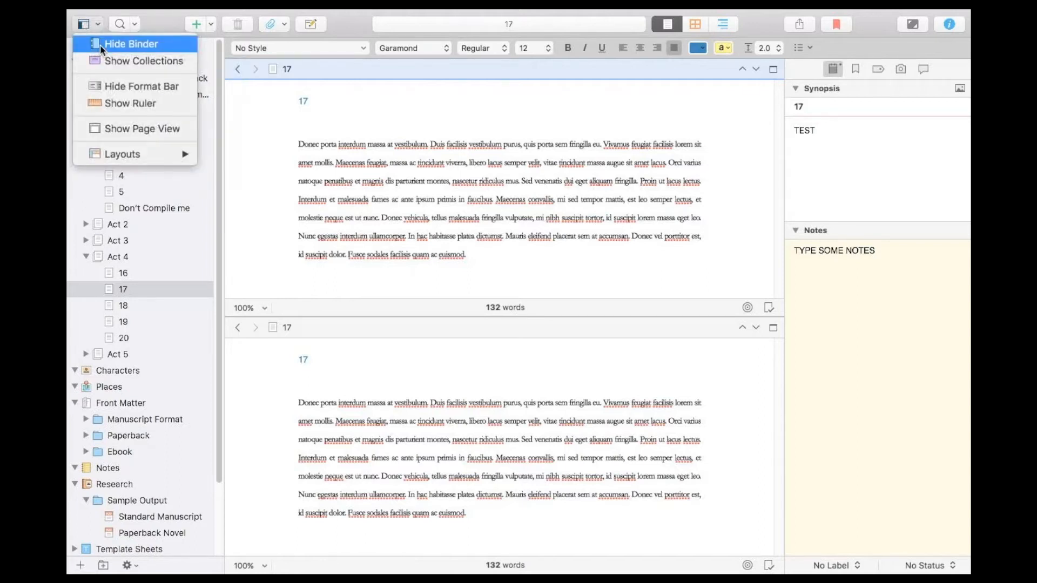
{"action": "left_click", "coordinate": [99, 44]}
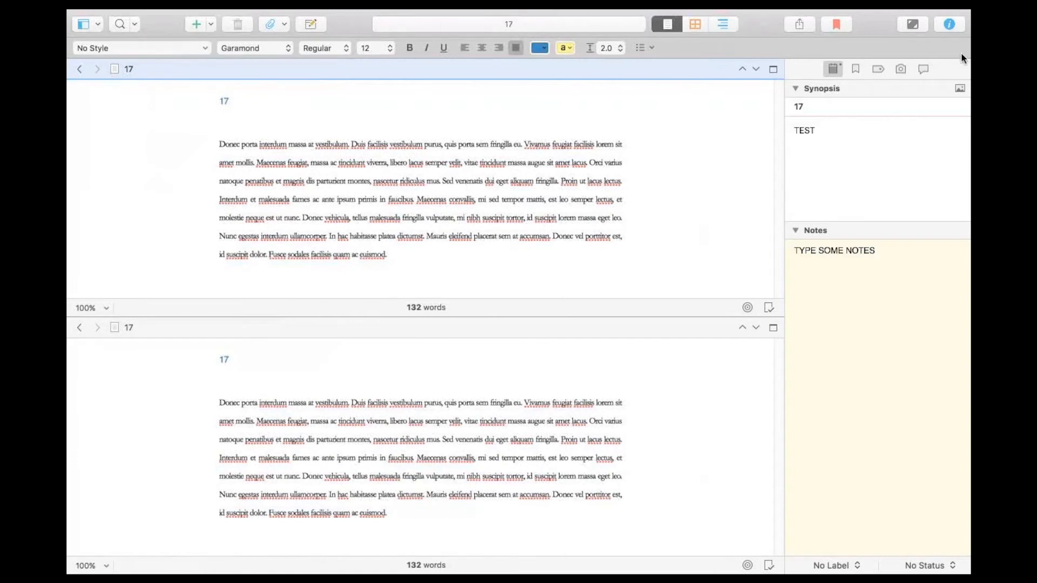
{"action": "left_click", "coordinate": [955, 30]}
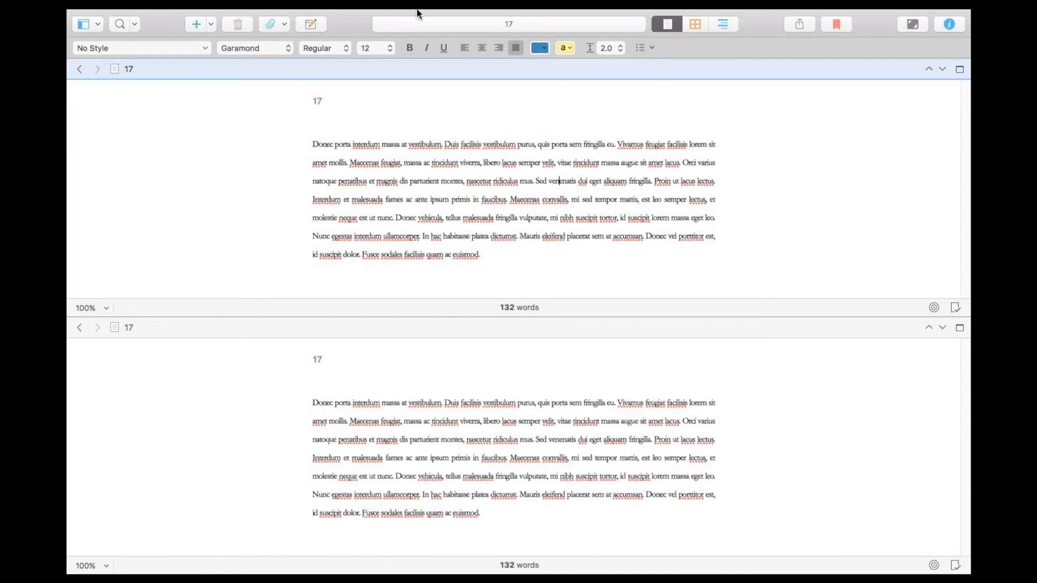
Change the editor layout to a vertical split, then collapse it to a single editor and restore the split.
{"action": "mouse_move", "coordinate": [418, 10]}
{"action": "left_click", "coordinate": [275, 17]}
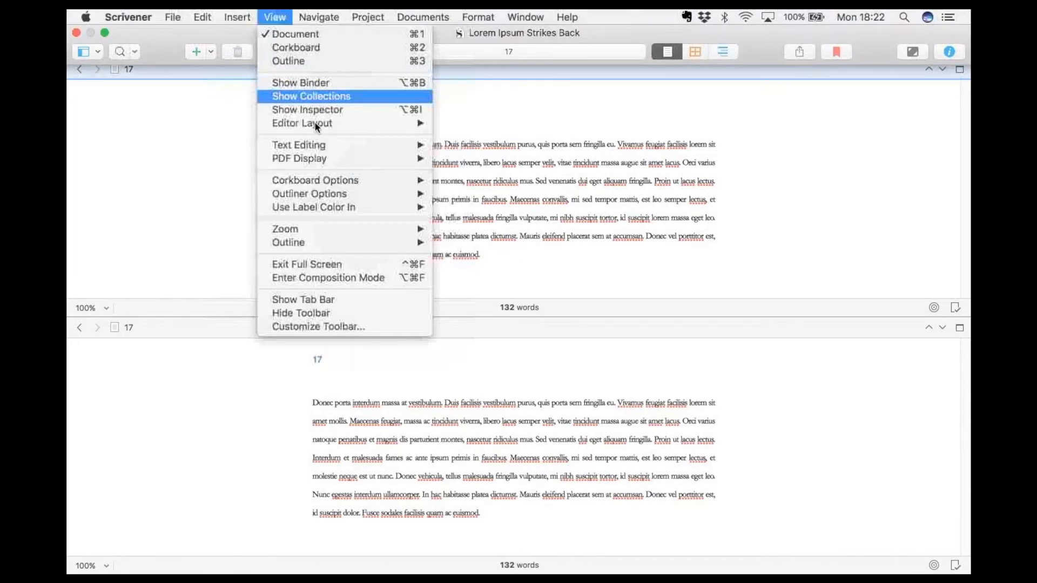
{"action": "mouse_move", "coordinate": [330, 122]}
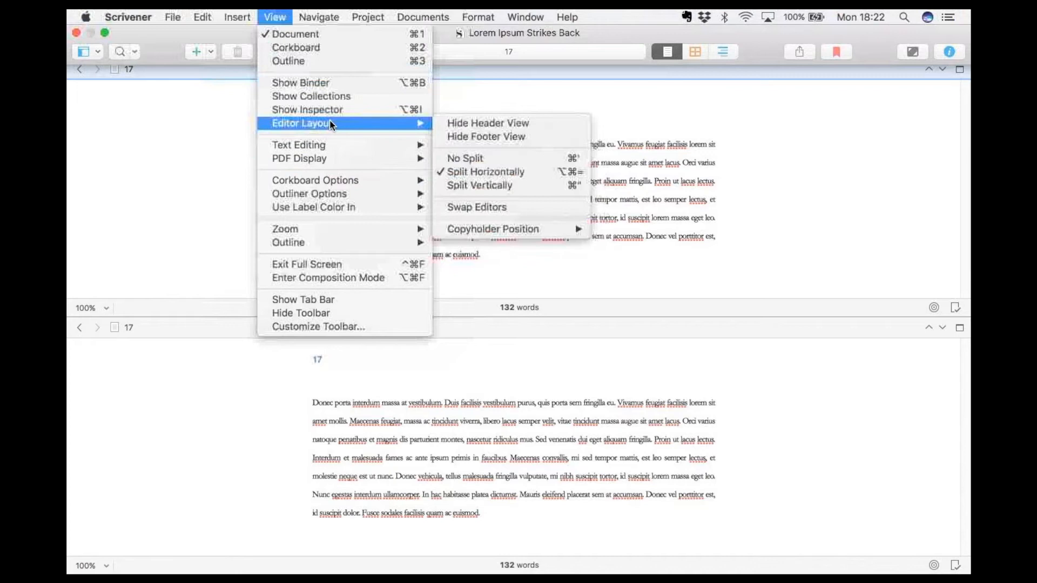
{"action": "left_click", "coordinate": [481, 182]}
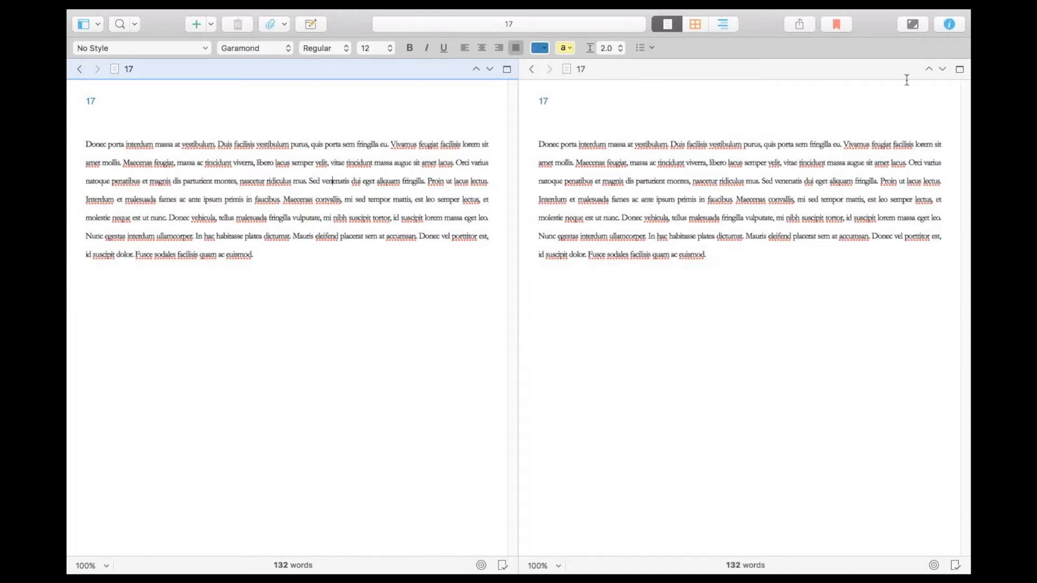
{"action": "left_click", "coordinate": [961, 68]}
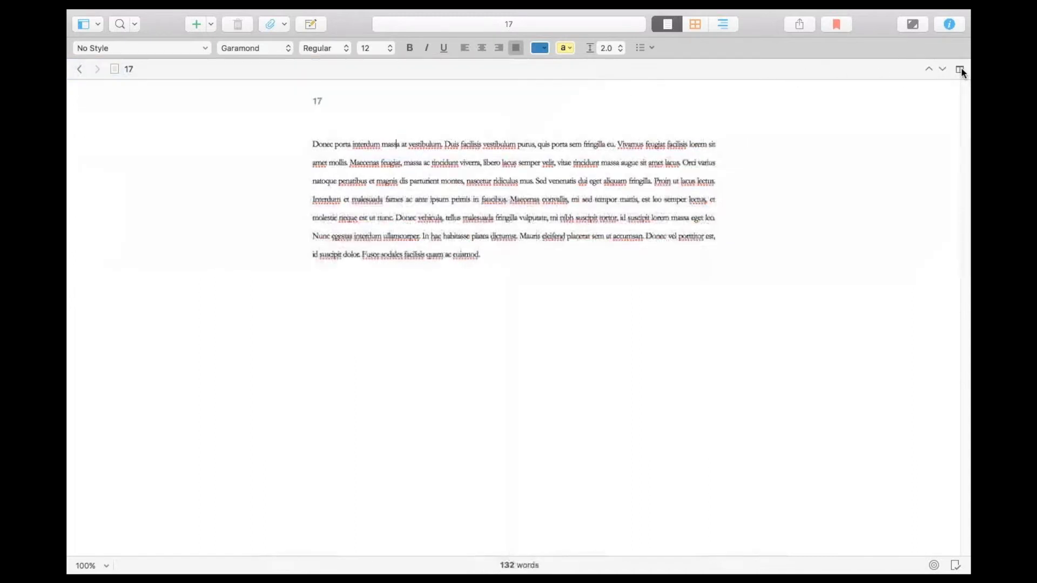
{"action": "left_click", "coordinate": [960, 68]}
Reveal chapter 17 in the binder from the header of the second split editor.
{"action": "left_click", "coordinate": [577, 69]}
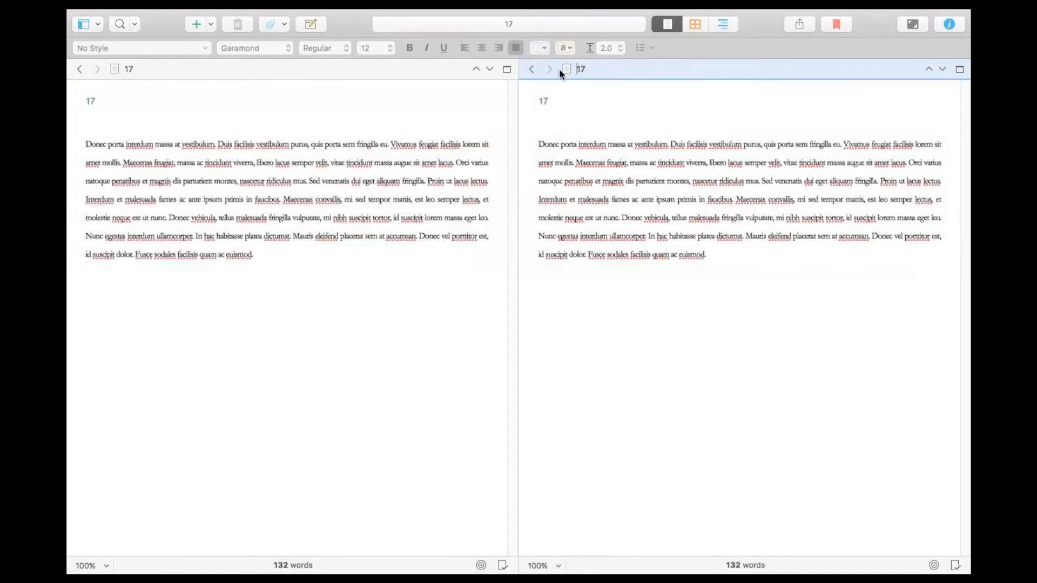
{"action": "right_click", "coordinate": [601, 68]}
{"action": "key", "text": "Escape"}
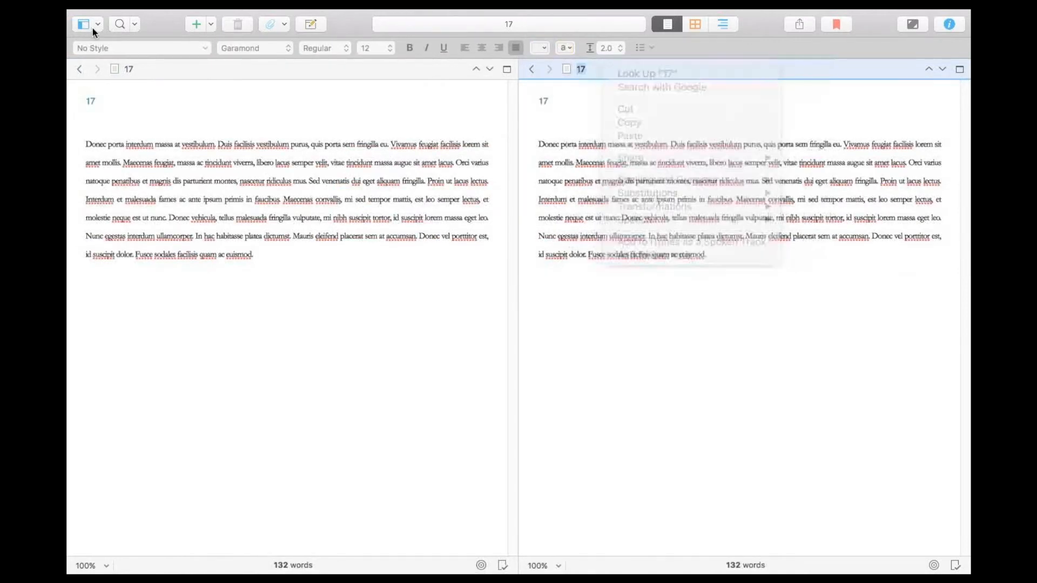
{"action": "right_click", "coordinate": [632, 71]}
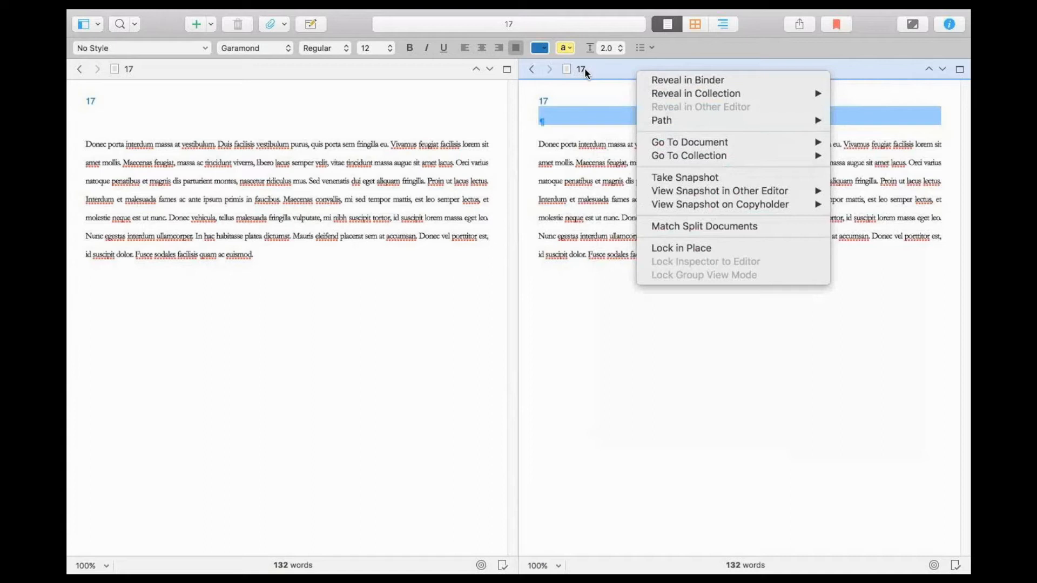
{"action": "left_click", "coordinate": [716, 84]}
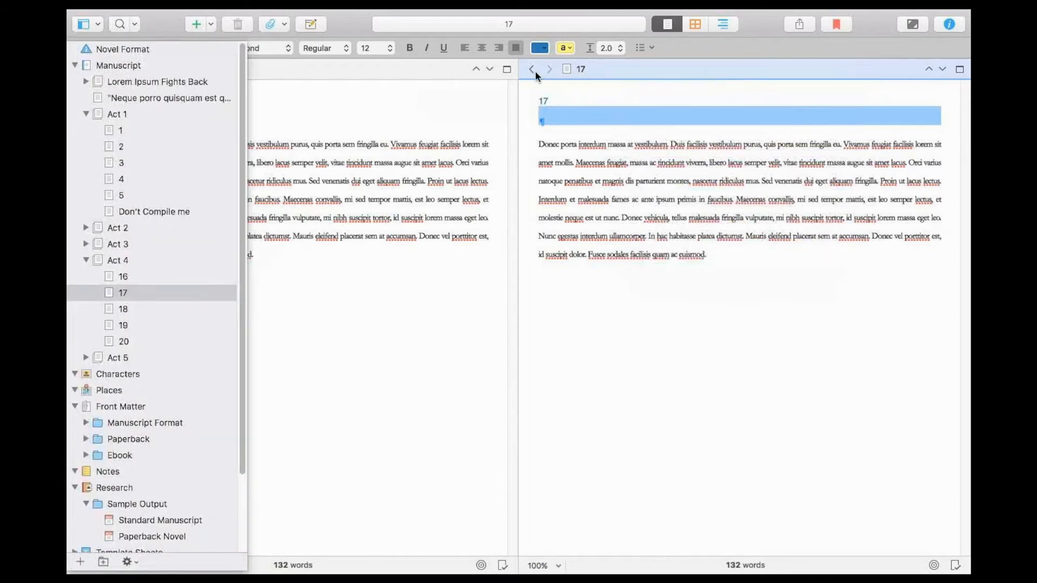
{"action": "right_click", "coordinate": [591, 72]}
{"action": "left_click", "coordinate": [608, 81]}
{"action": "left_click", "coordinate": [214, 415]}
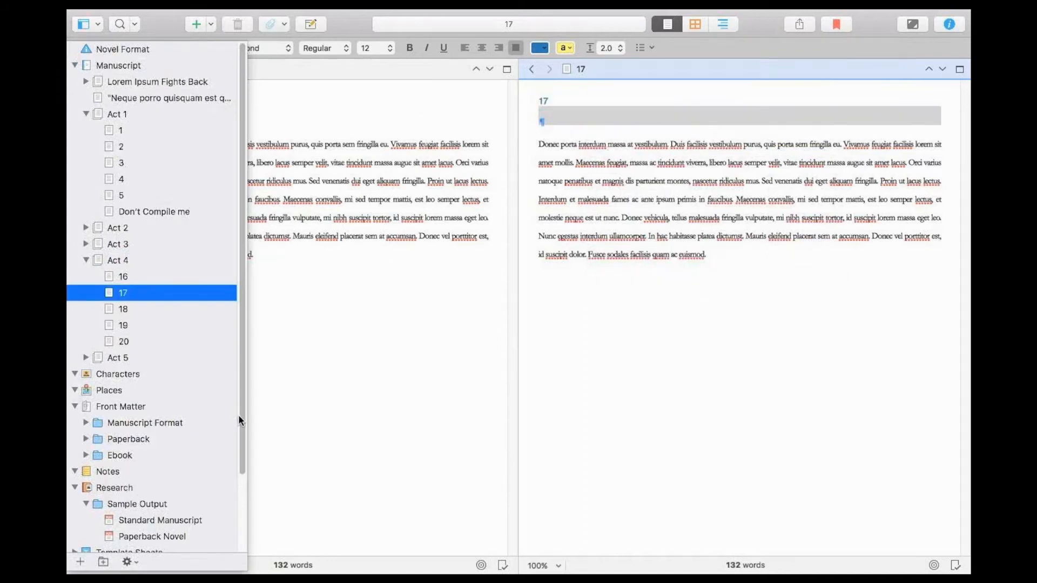
Open the Research folder in the second editor and start adding a web page to it.
{"action": "scroll", "coordinate": [233, 481], "scroll_direction": "down", "scroll_amount": 4}
{"action": "left_click", "coordinate": [117, 398]}
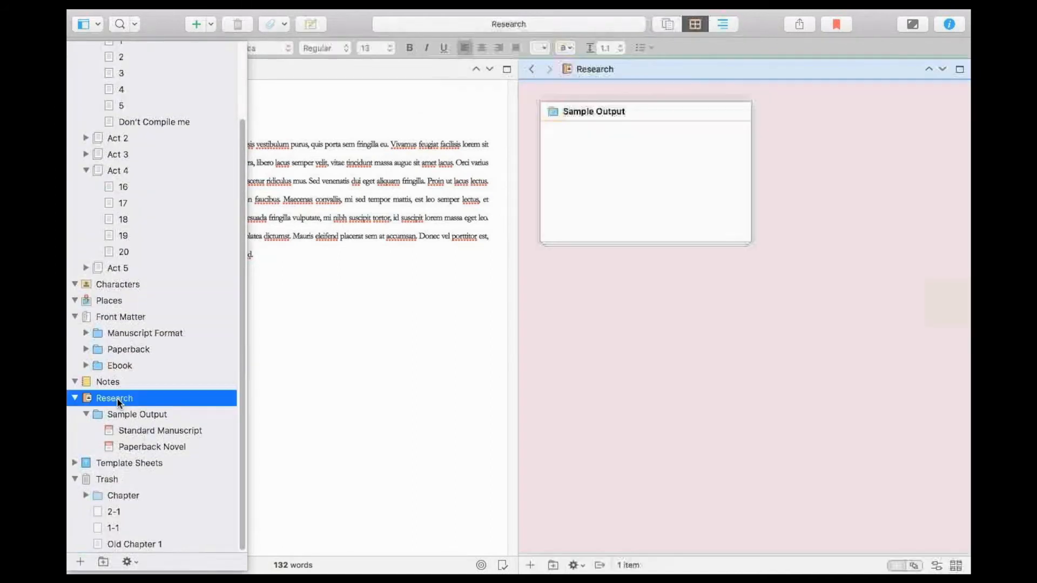
{"action": "right_click", "coordinate": [117, 398]}
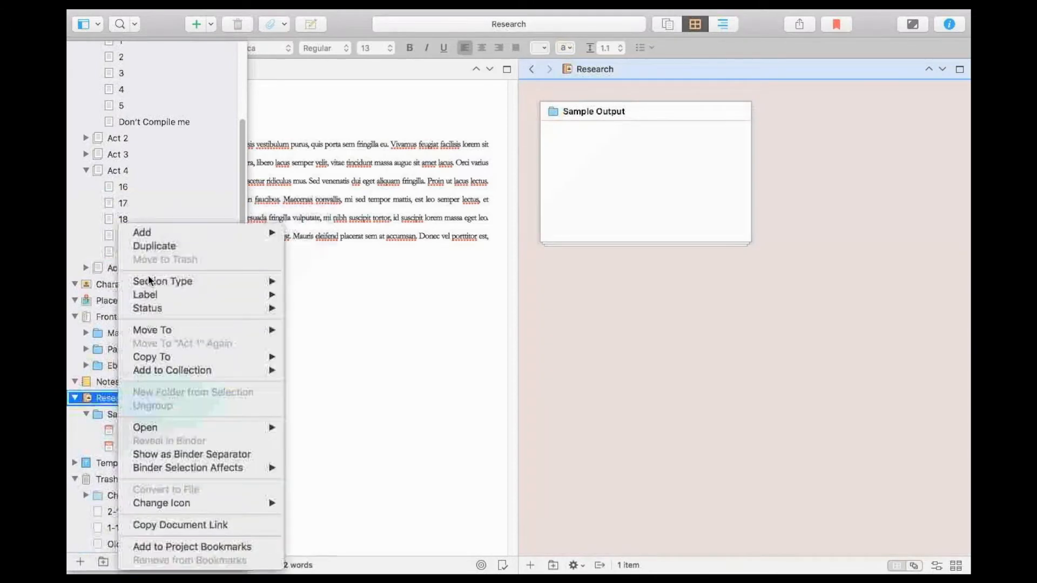
{"action": "mouse_move", "coordinate": [254, 233]}
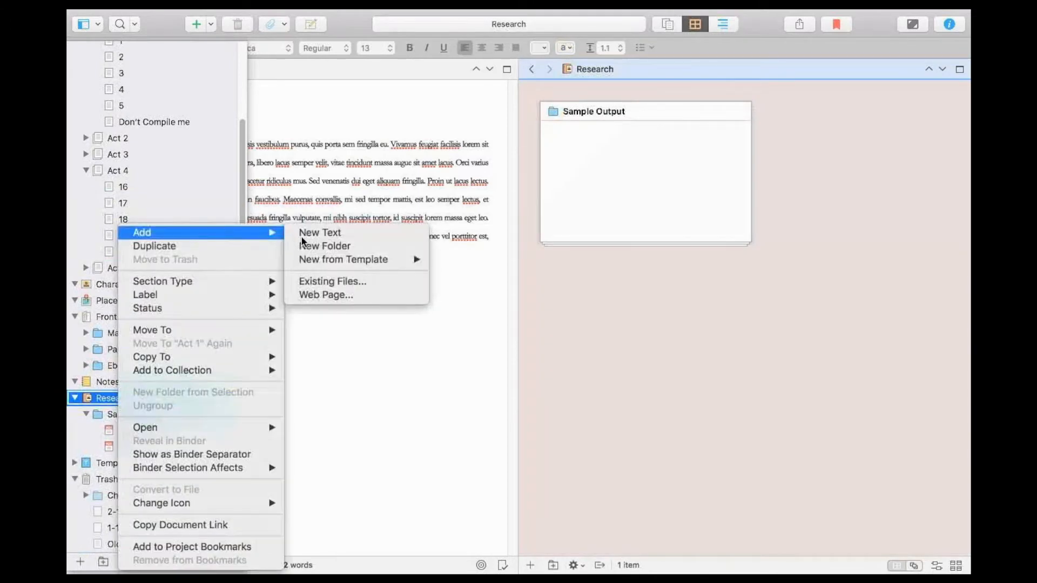
{"action": "left_click", "coordinate": [319, 295]}
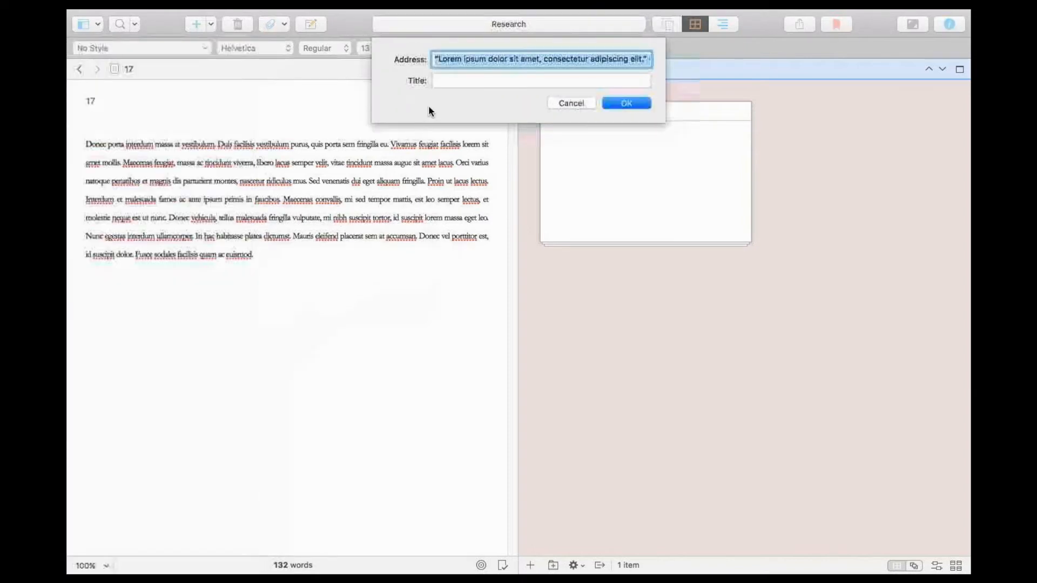
Copy the Scrivener 3: Redesigning Compile blog post's URL from Chrome and enter it as the new web page's address in Scrivener.
{"action": "left_click", "coordinate": [480, 82]}
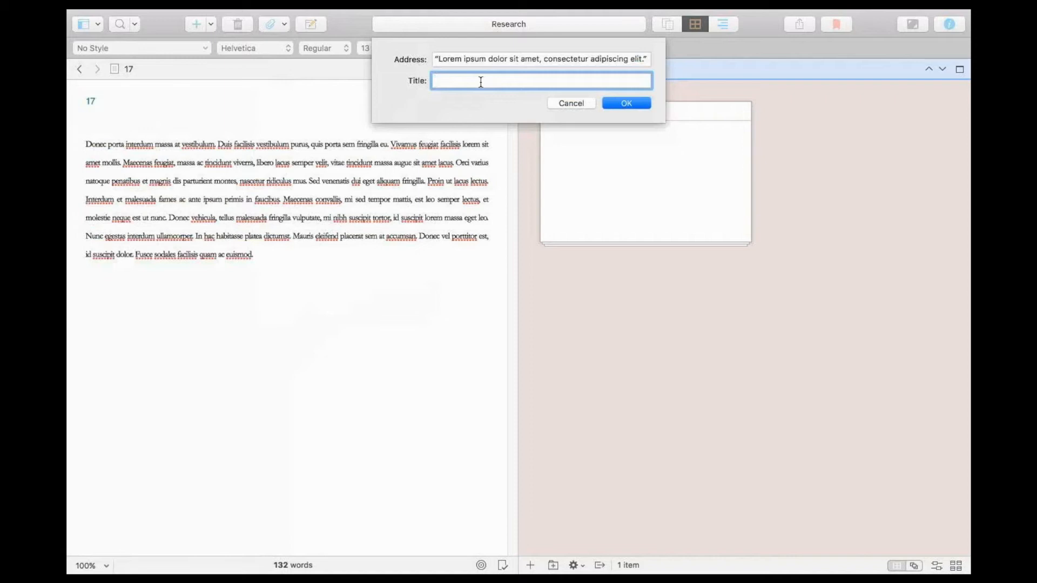
{"action": "key", "text": "super+Tab"}
{"action": "key", "text": "super+Tab"}
{"action": "key", "text": "super+Tab"}
{"action": "key", "text": "super+Tab"}
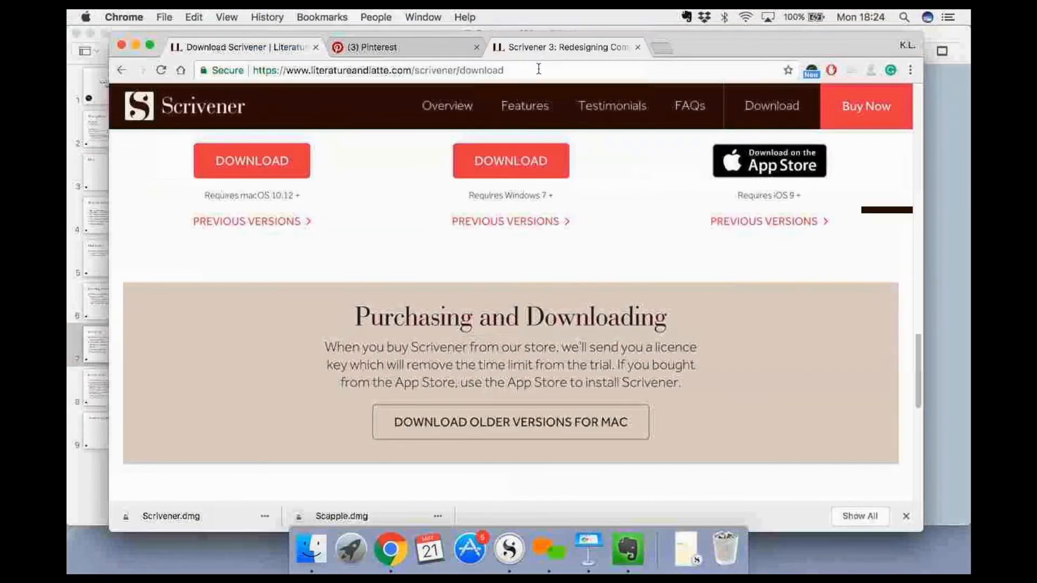
{"action": "left_click", "coordinate": [546, 48]}
{"action": "left_click", "coordinate": [538, 67]}
{"action": "key", "text": "super+c"}
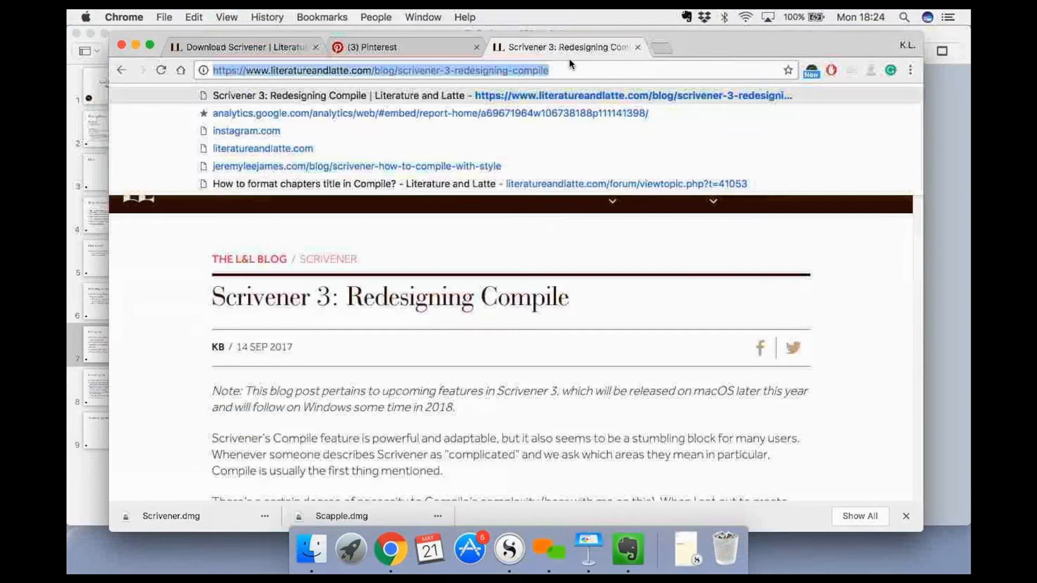
{"action": "key", "text": "super+Tab"}
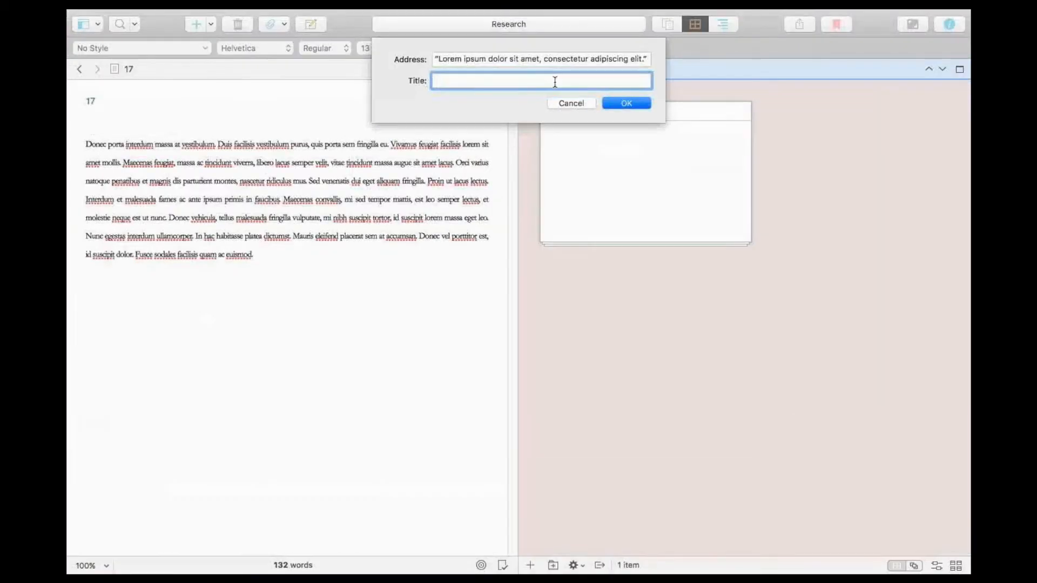
{"action": "type", "text": "\"Lorem ipsum dolor sit amet, consectetur adipiscing elit.\""}
{"action": "key", "text": "super+a"}
{"action": "key", "text": "super+v"}
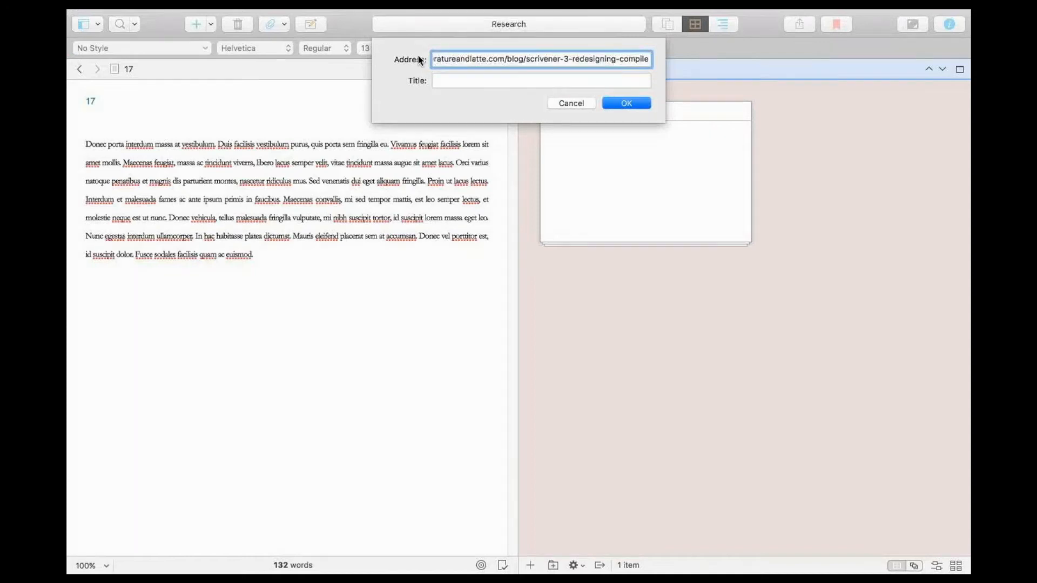
Title the web page "Compiling info" and import it into the Research folder.
{"action": "left_click", "coordinate": [442, 79]}
{"action": "type", "text": "Compiling info"}
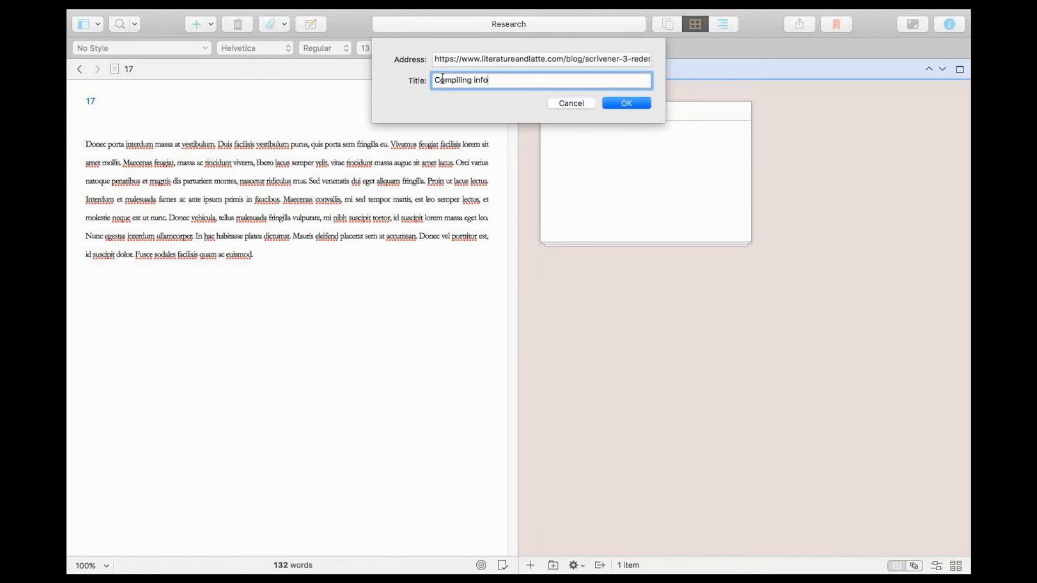
{"action": "key", "text": "Return"}
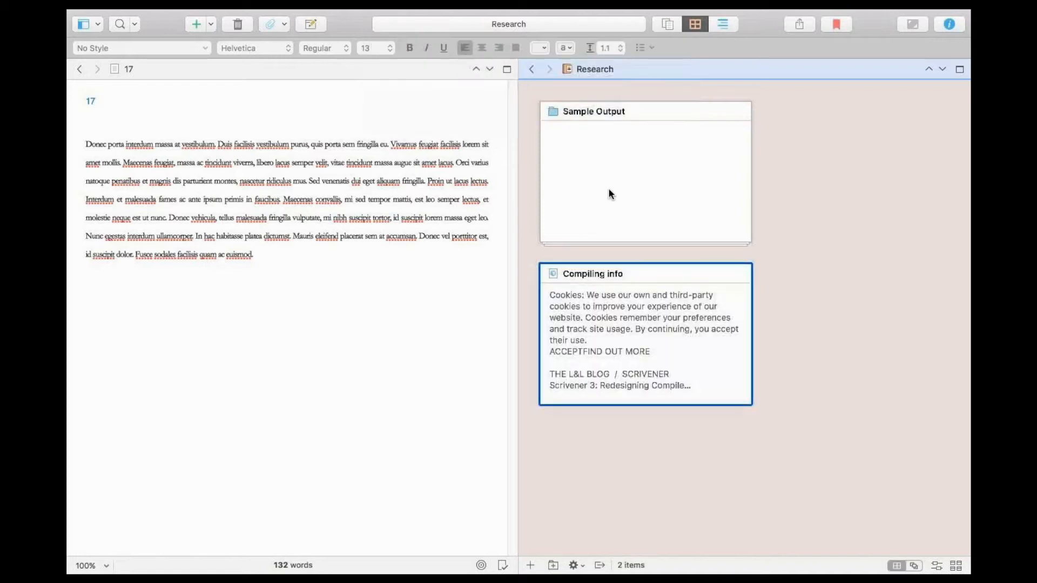
View Compiling info as a document, move it above the Sample Output folder in the binder, and return to chapter 17's editor.
{"action": "left_click", "coordinate": [665, 25]}
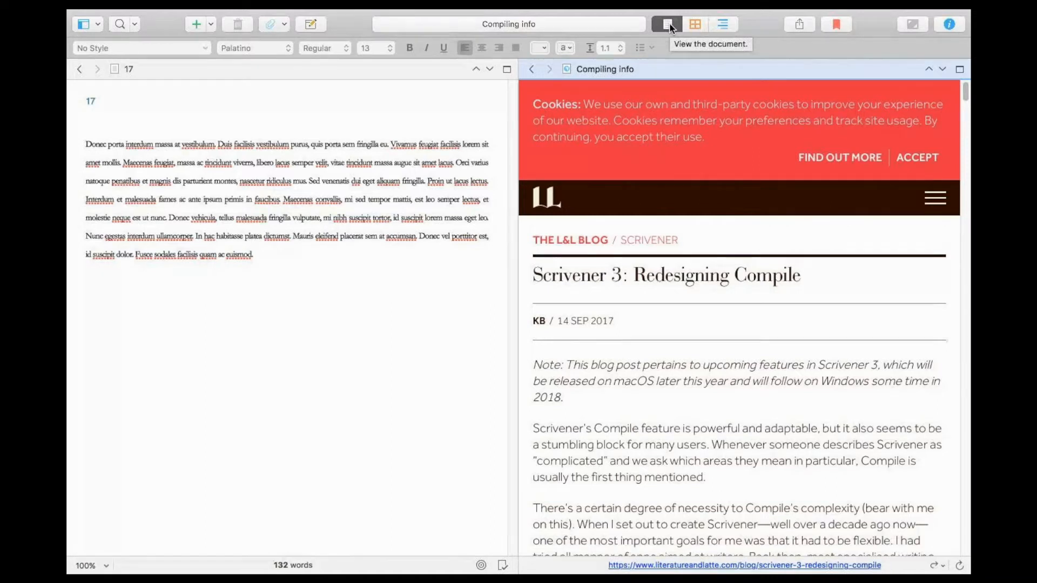
{"action": "left_click", "coordinate": [648, 67]}
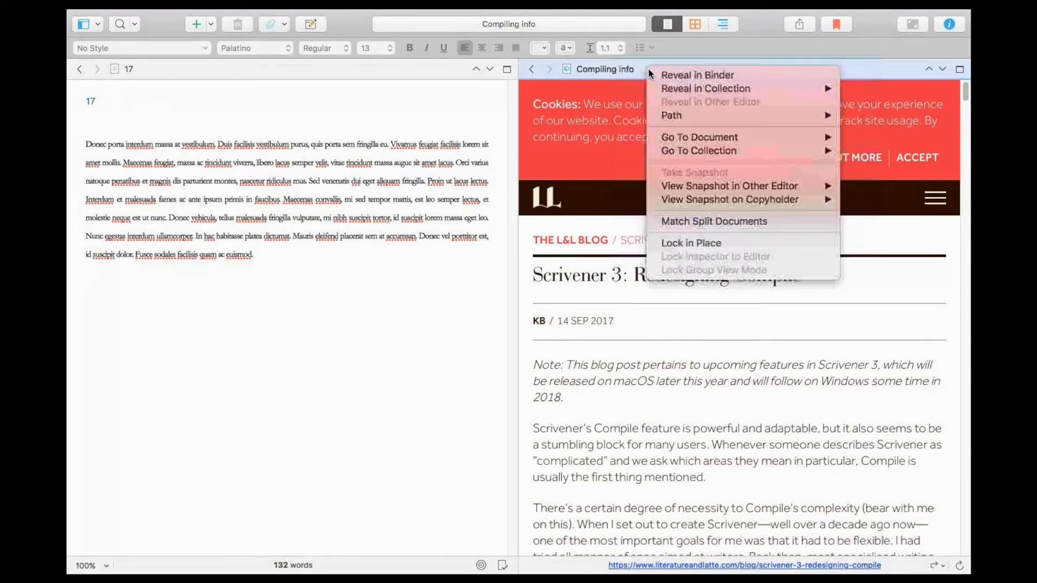
{"action": "left_click", "coordinate": [675, 79]}
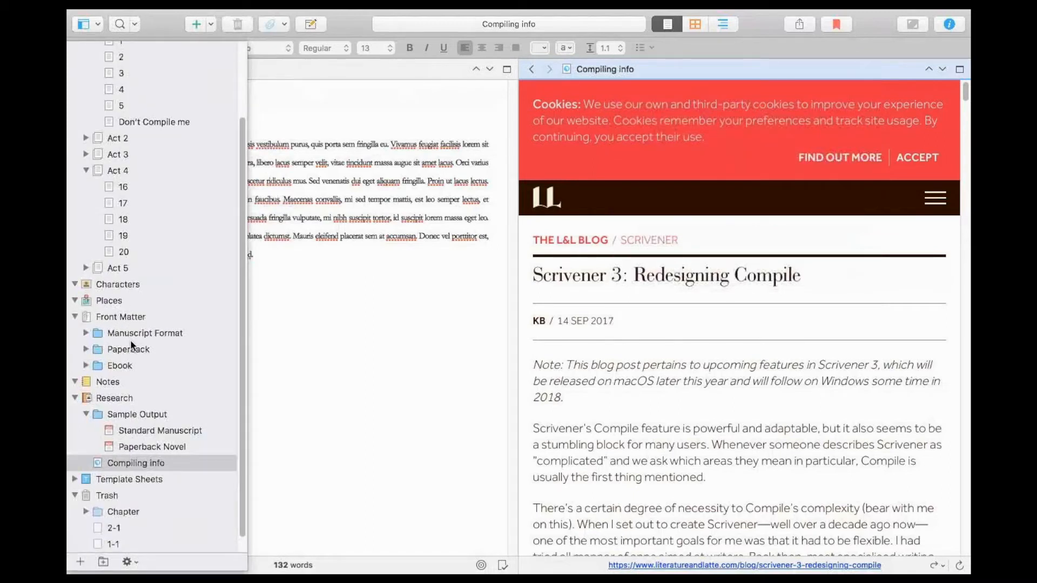
{"action": "left_click_drag", "start_coordinate": [117, 467], "coordinate": [132, 408]}
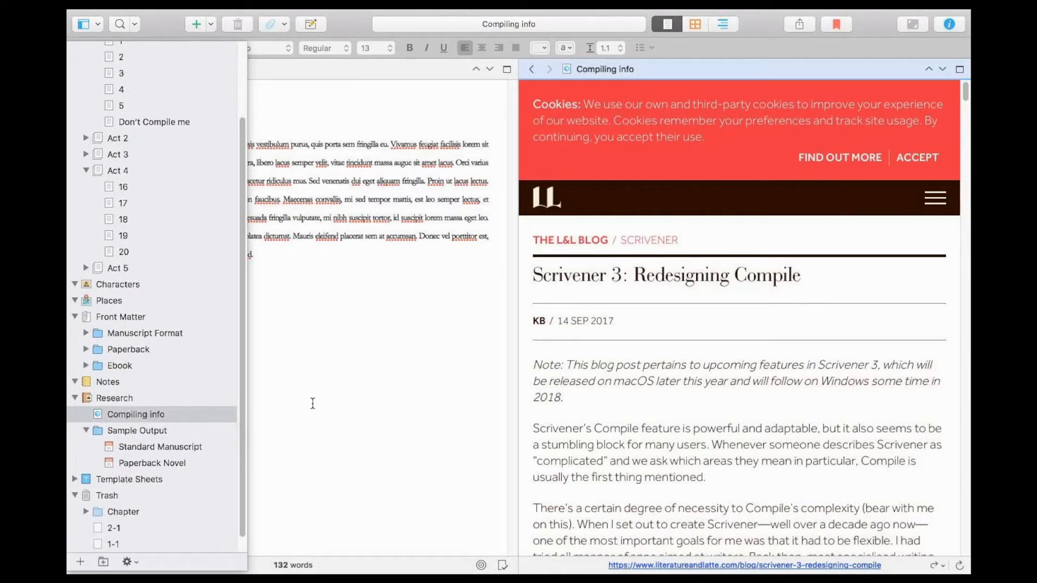
{"action": "key", "text": "super+alt+b"}
{"action": "left_click", "coordinate": [295, 303]}
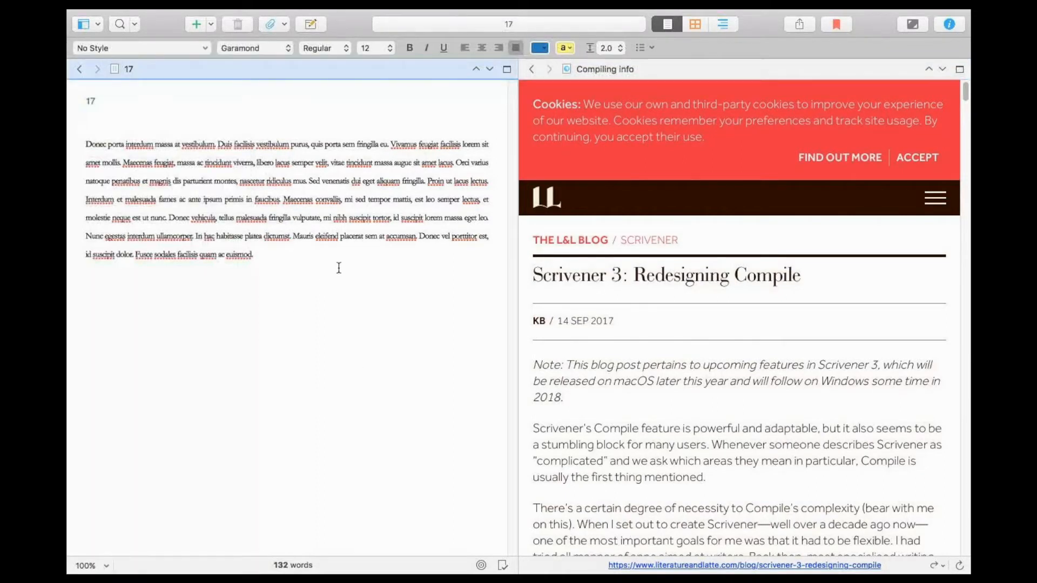
Copy the paragraph starting "Scrivener's Compile feature is powerful" and the site logo from the web page to the end of chapter 17.
{"action": "left_click_drag", "start_coordinate": [718, 479], "coordinate": [527, 429]}
{"action": "key", "text": "super+c"}
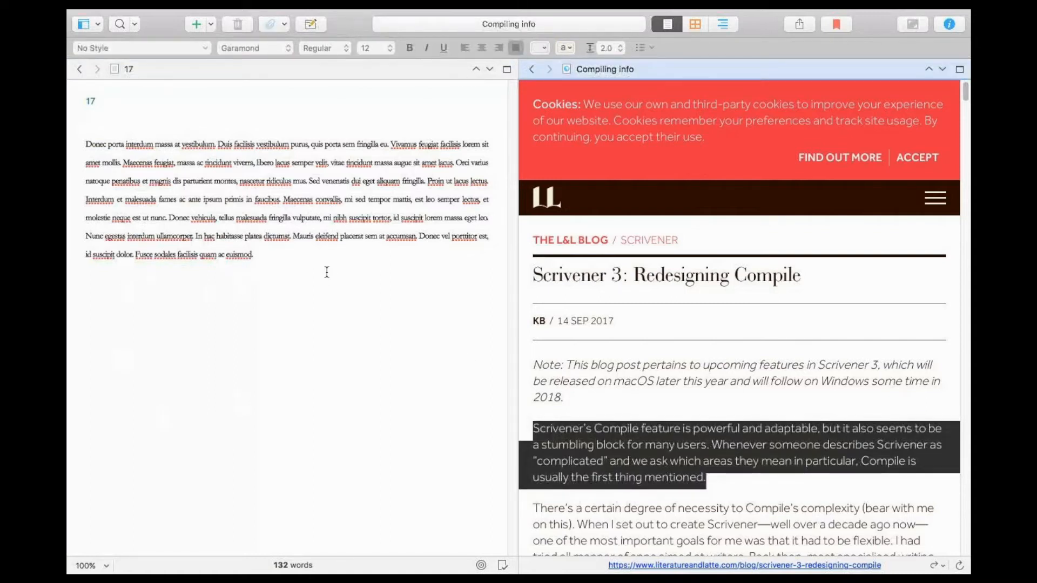
{"action": "left_click", "coordinate": [326, 272]}
{"action": "key", "text": "Return"}
{"action": "key", "text": "super+v"}
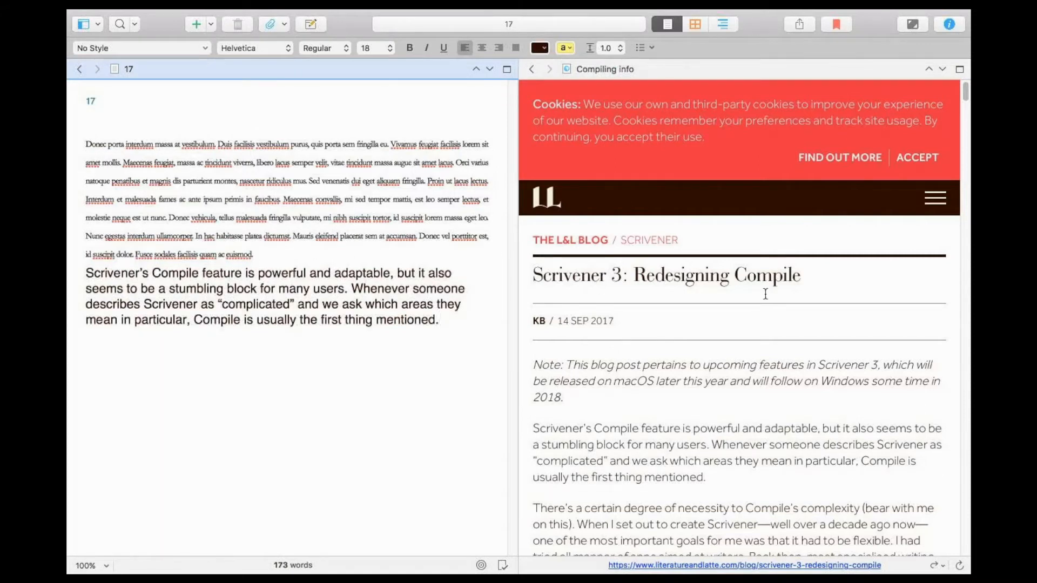
{"action": "left_click_drag", "start_coordinate": [536, 190], "coordinate": [312, 359]}
{"action": "left_click", "coordinate": [400, 371]}
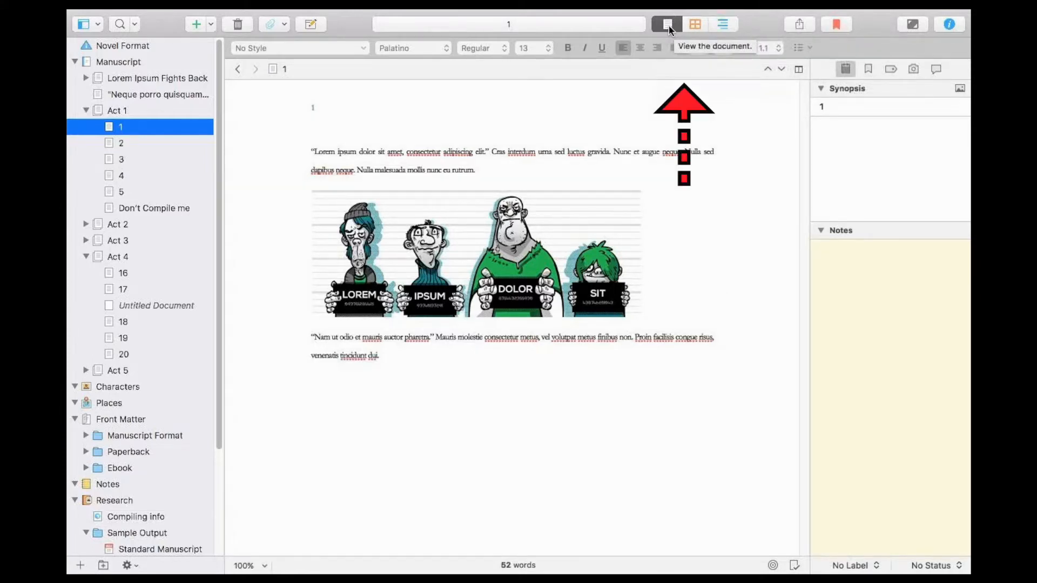
Compare chapter 1's corkboard with Act 1's corkboard, and return to chapter 1's document view.
{"action": "left_click", "coordinate": [694, 26]}
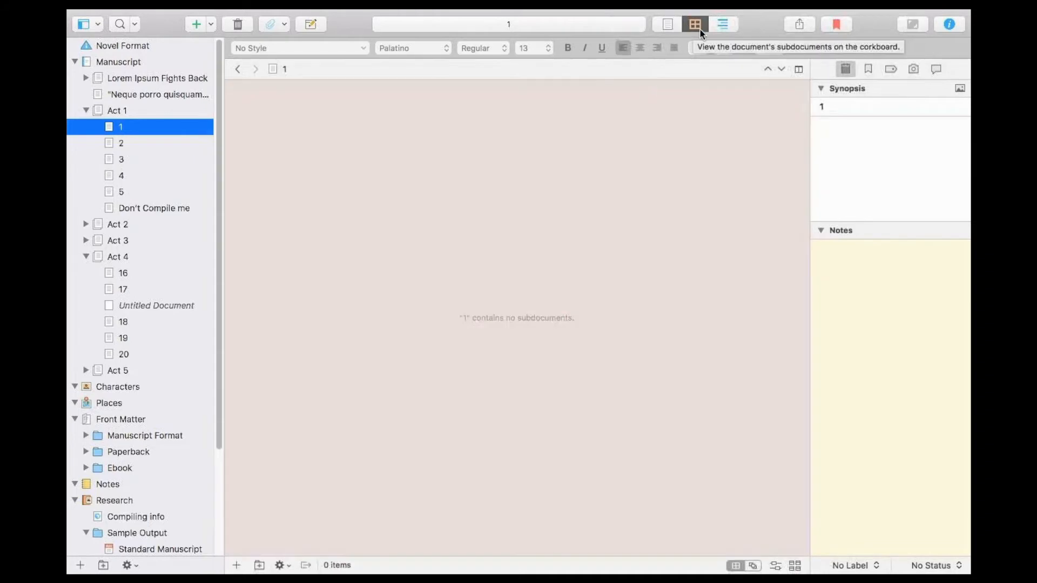
{"action": "left_click", "coordinate": [116, 111]}
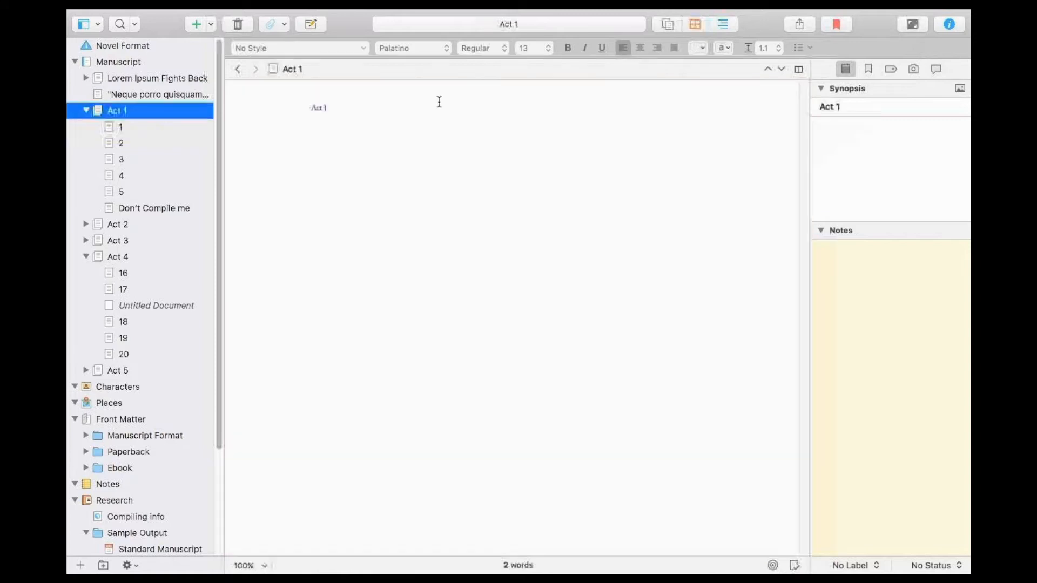
{"action": "left_click", "coordinate": [696, 24]}
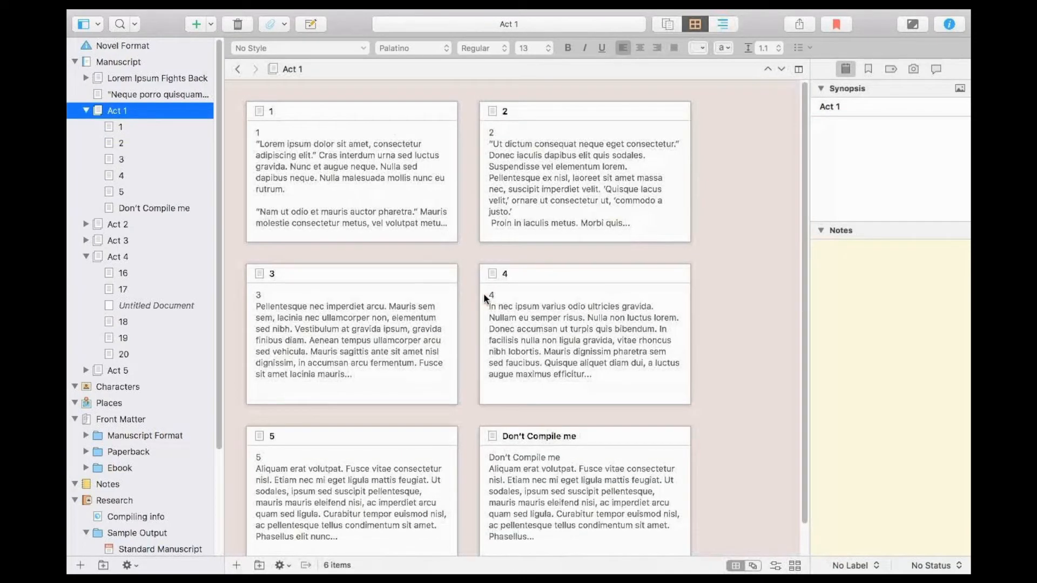
{"action": "left_click", "coordinate": [145, 125]}
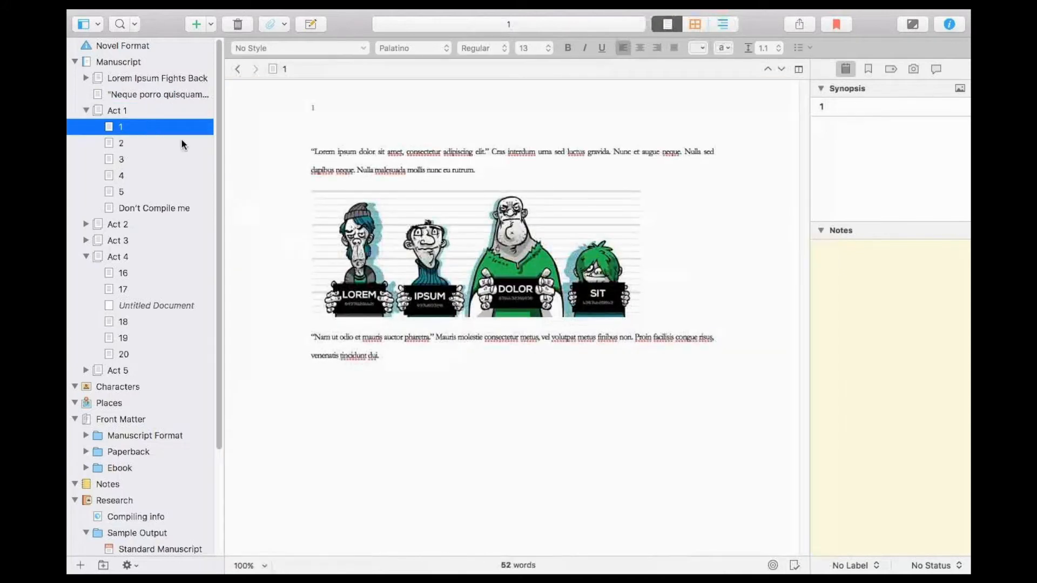
Select Act 1 and show its chapters as cards on the corkboard.
{"action": "left_click", "coordinate": [153, 113]}
{"action": "left_click", "coordinate": [859, 107]}
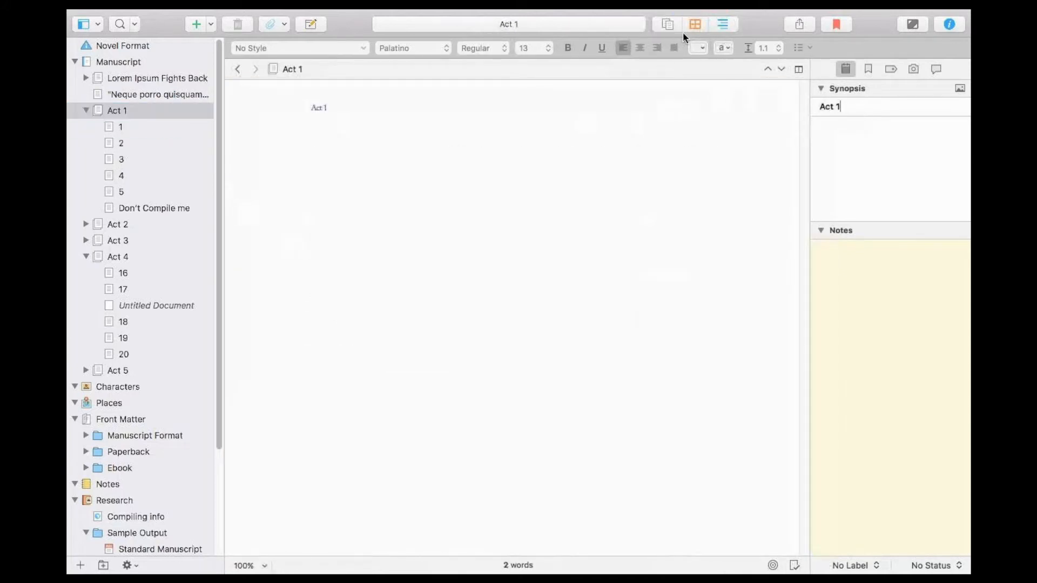
{"action": "key", "text": "super+2"}
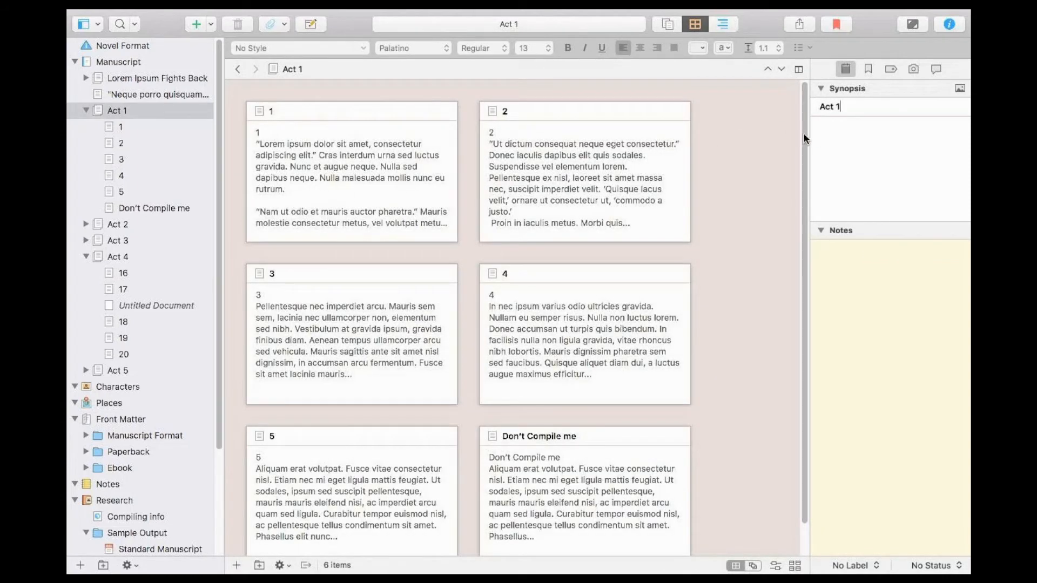
Give chapter 1's index card the synopsis "This is chapter one - it is my opening imaged.".
{"action": "left_click", "coordinate": [407, 139]}
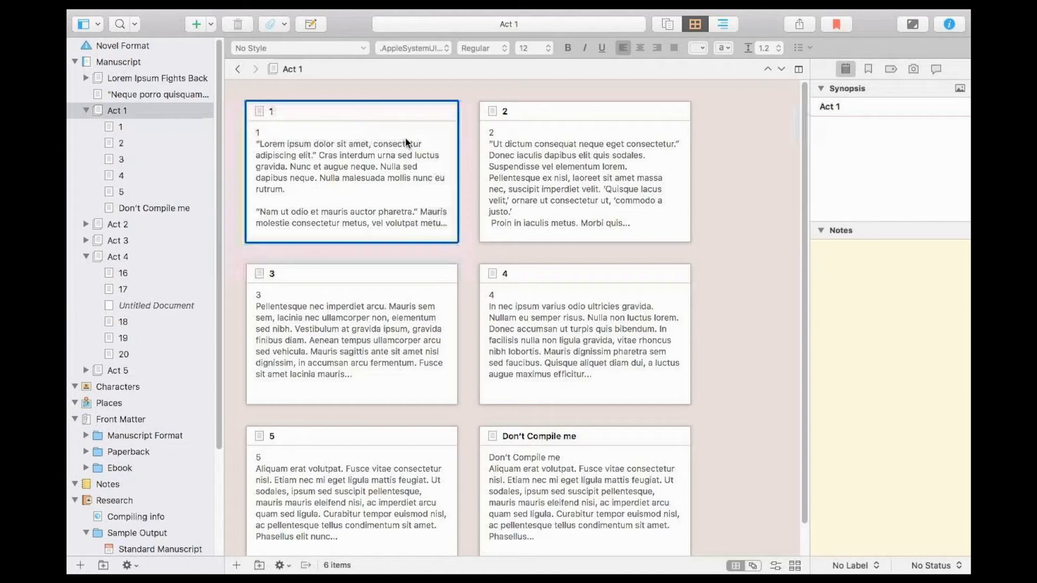
{"action": "left_click", "coordinate": [851, 132]}
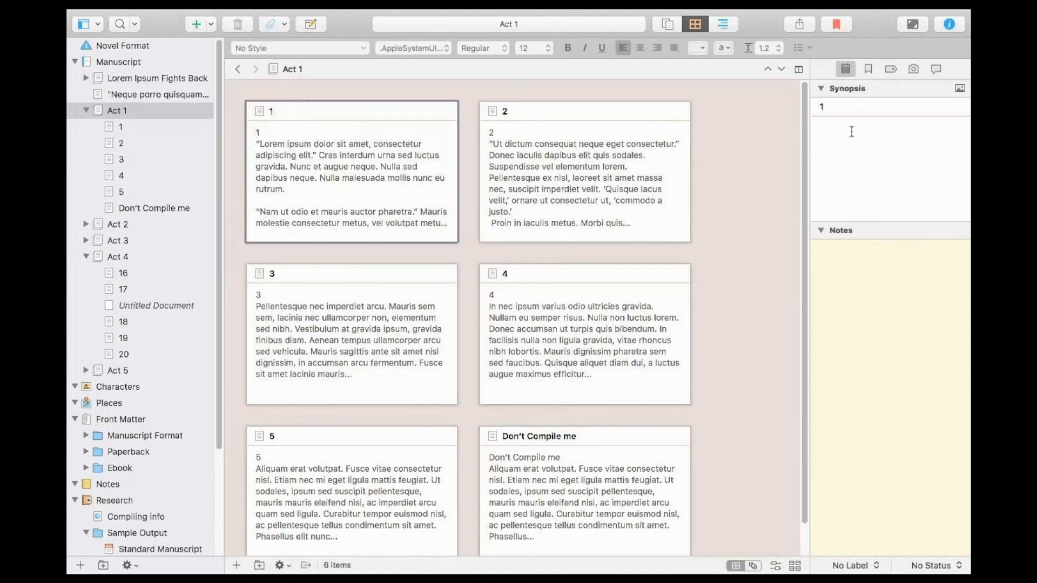
{"action": "type", "text": "This is chapter o"}
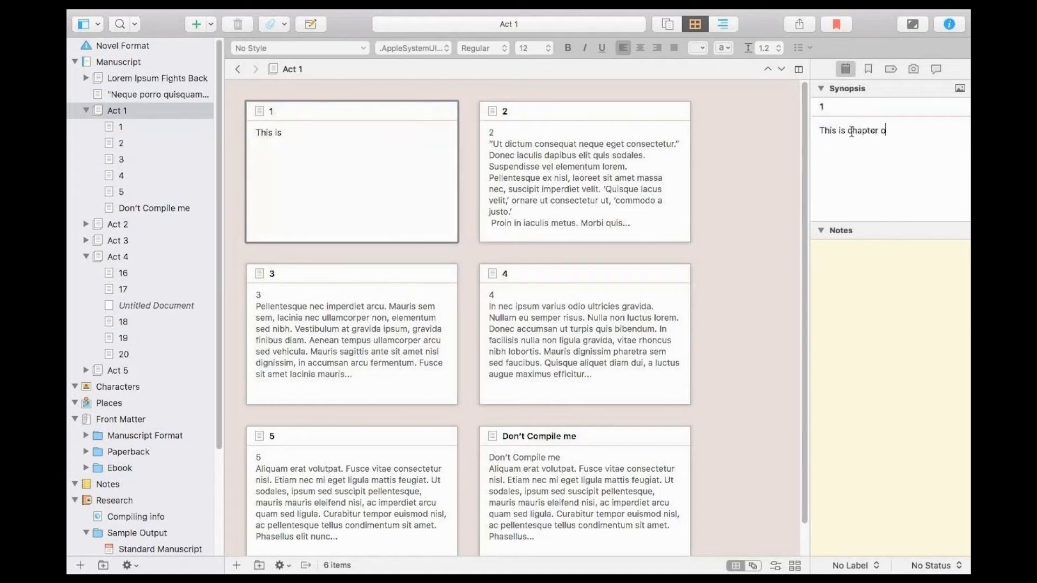
{"action": "type", "text": "ne - it is my ope"}
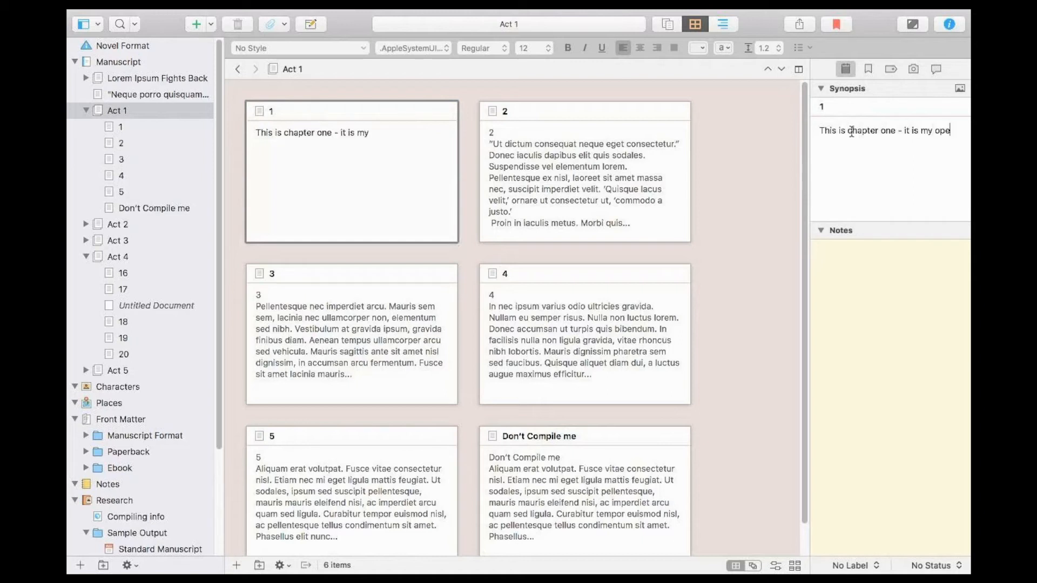
{"action": "type", "text": "ning image."}
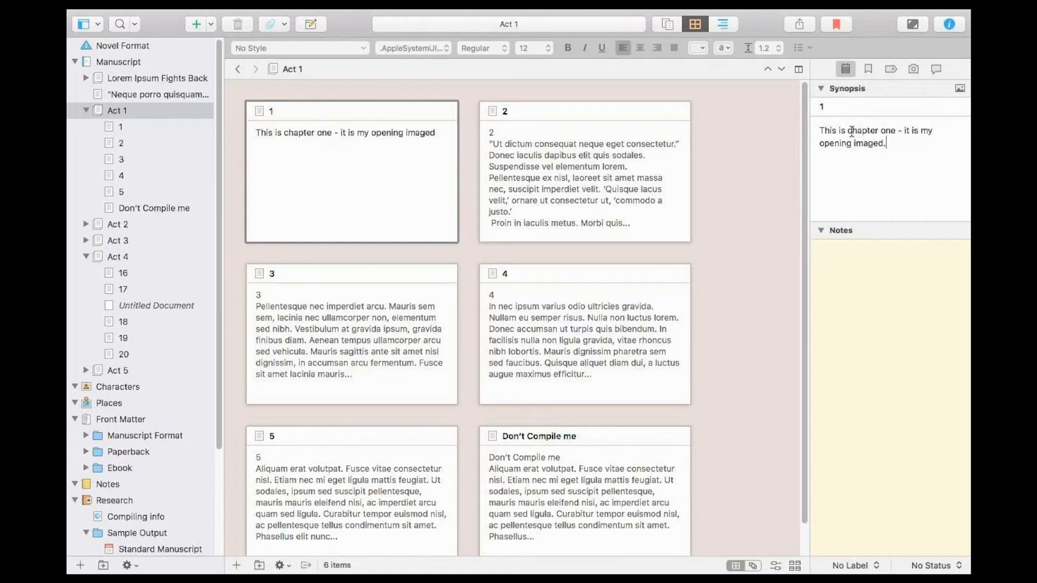
Correct the ending of chapter 1's synopsis to "opening image." and add the line "Create mood".
{"action": "key", "text": "Return"}
{"action": "type", "text": "Create moode"}
{"action": "key", "text": "Return"}
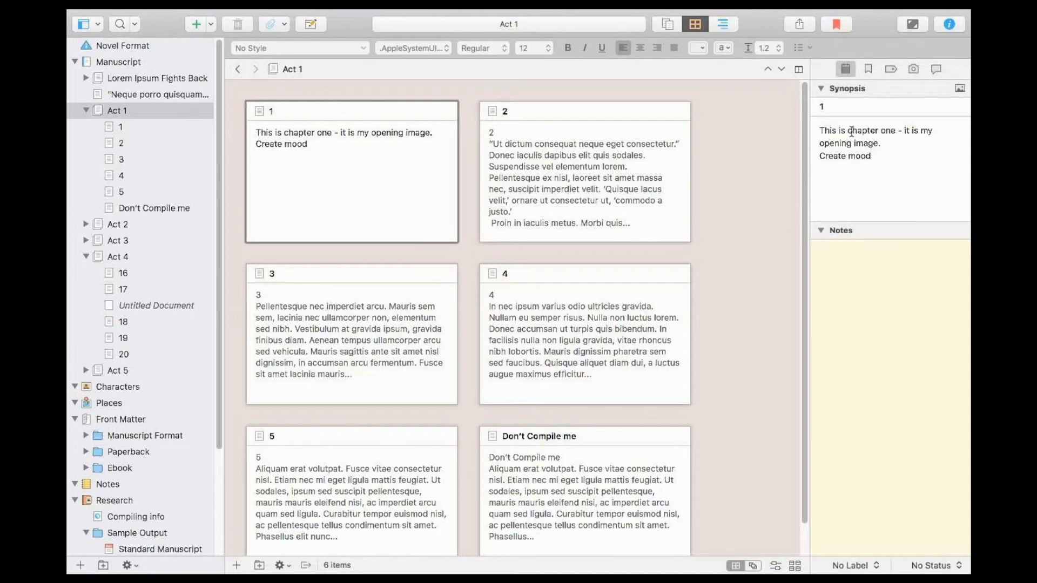
Add the line "Introduce character" to the end of chapter 1's synopsis.
{"action": "type", "text": "Intorducct"}
{"action": "key", "text": "BackSpace"}
{"action": "key", "text": "BackSpace"}
{"action": "key", "text": "BackSpace"}
{"action": "key", "text": "BackSpace"}
{"action": "key", "text": "BackSpace"}
{"action": "key", "text": "BackSpace"}
{"action": "key", "text": "BackSpace"}
{"action": "key", "text": "BackSpace"}
{"action": "type", "text": "rocuce"}
{"action": "key", "text": "BackSpace"}
{"action": "key", "text": "BackSpace"}
{"action": "key", "text": "BackSpace"}
{"action": "key", "text": "BackSpace"}
{"action": "type", "text": "duce characer"}
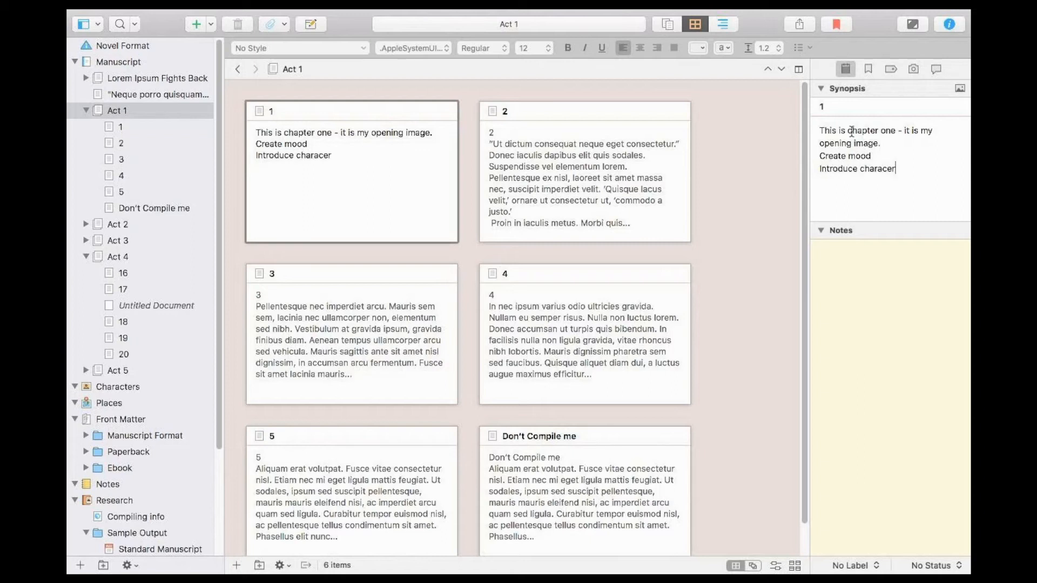
{"action": "key", "text": "BackSpace"}
{"action": "key", "text": "BackSpace"}
{"action": "type", "text": "ter"}
Give the "Don't Compile me" document in Act 1 the synopsis "Something dramatic happens here".
{"action": "left_click", "coordinate": [154, 208]}
{"action": "left_click", "coordinate": [85, 223]}
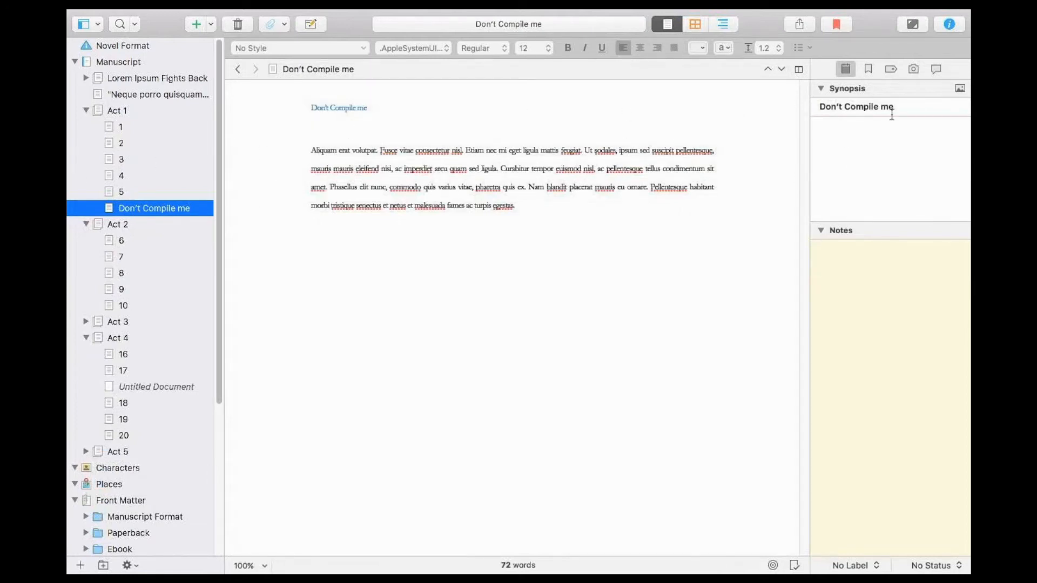
{"action": "left_click", "coordinate": [855, 143]}
{"action": "type", "text": "Something dramatic happens here"}
{"action": "key", "text": "Return"}
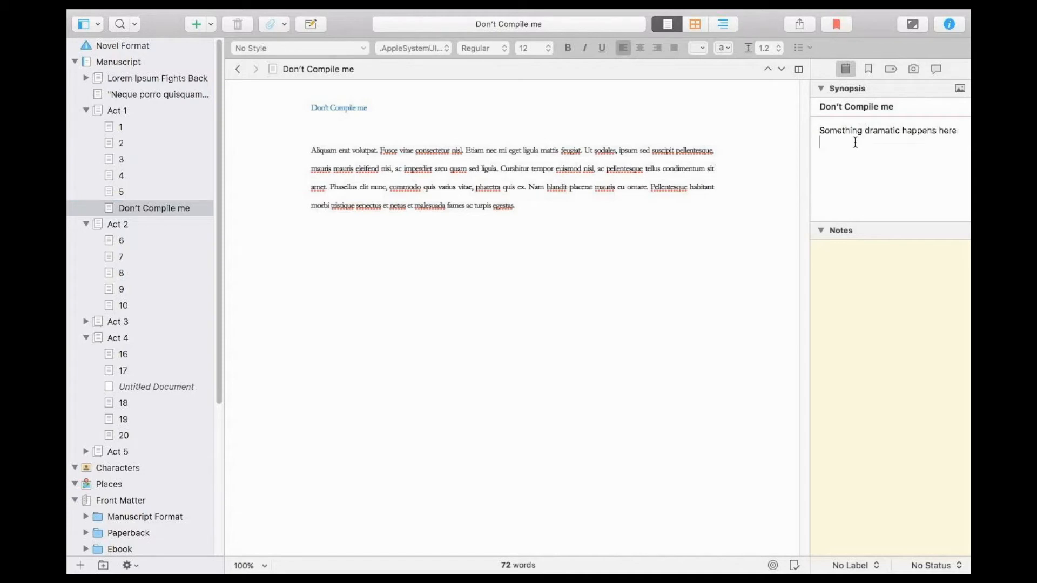
Show Act 1's corkboard, split the editor vertically, and open the Characters folder in the second pane.
{"action": "left_click", "coordinate": [125, 111]}
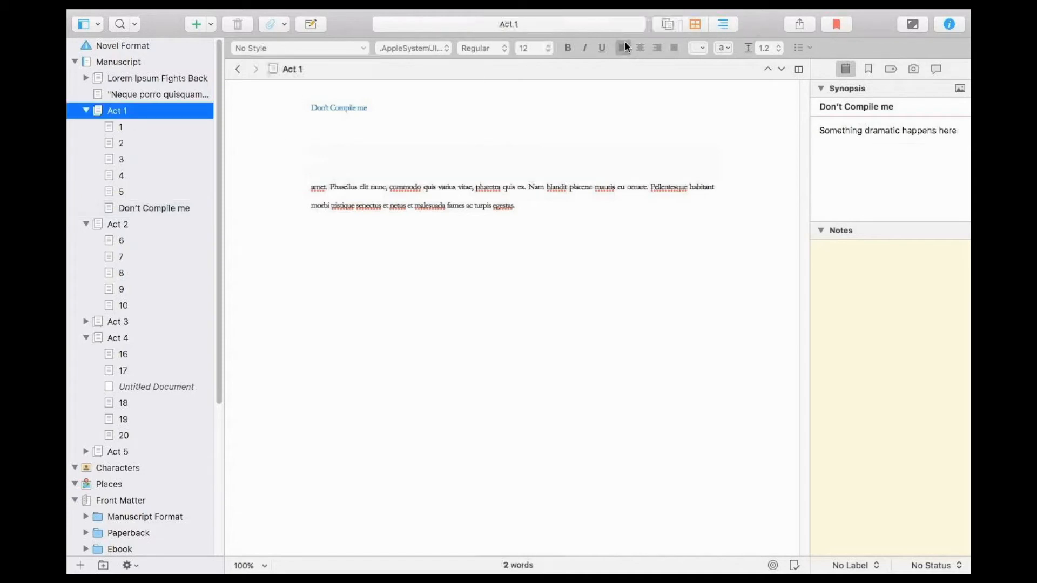
{"action": "left_click", "coordinate": [685, 22]}
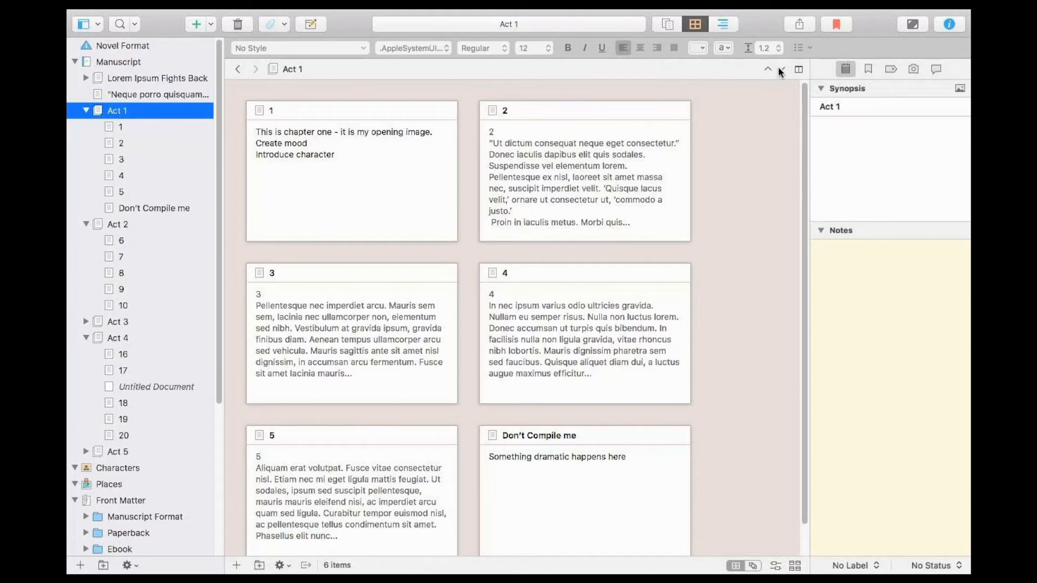
{"action": "left_click", "coordinate": [798, 69]}
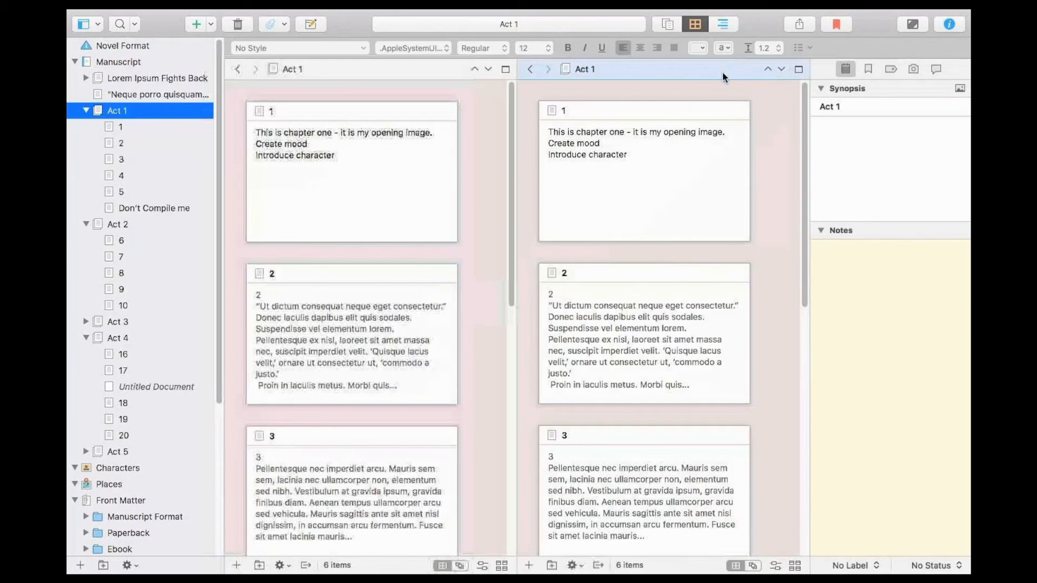
{"action": "left_click", "coordinate": [797, 69]}
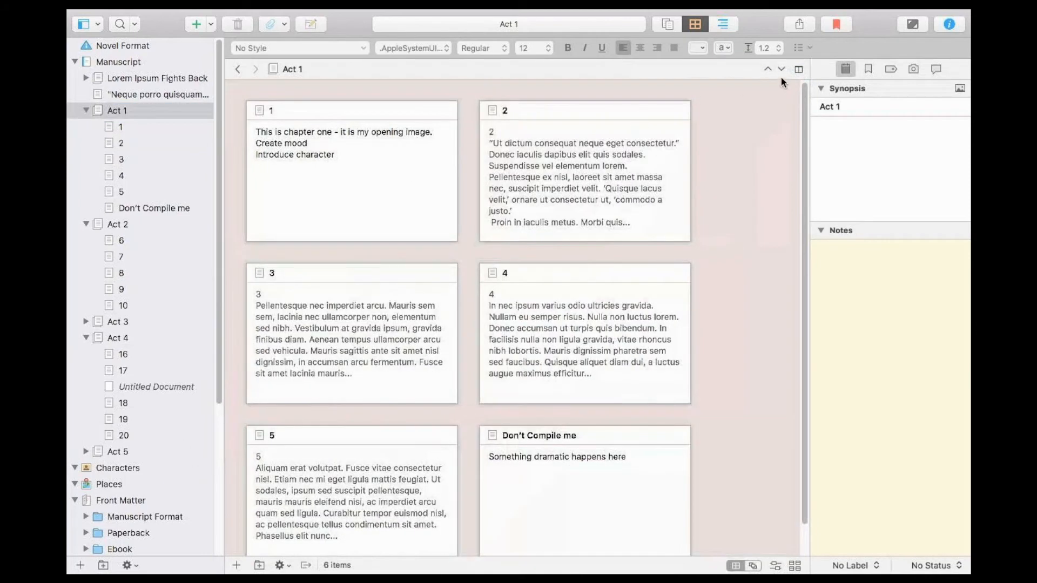
{"action": "left_click", "coordinate": [797, 69]}
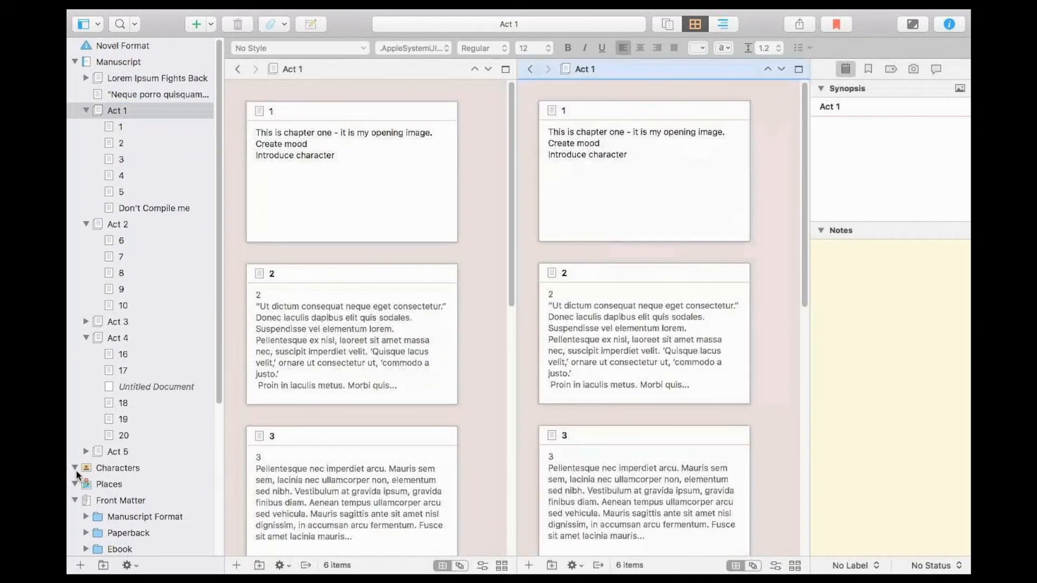
{"action": "left_click", "coordinate": [106, 472]}
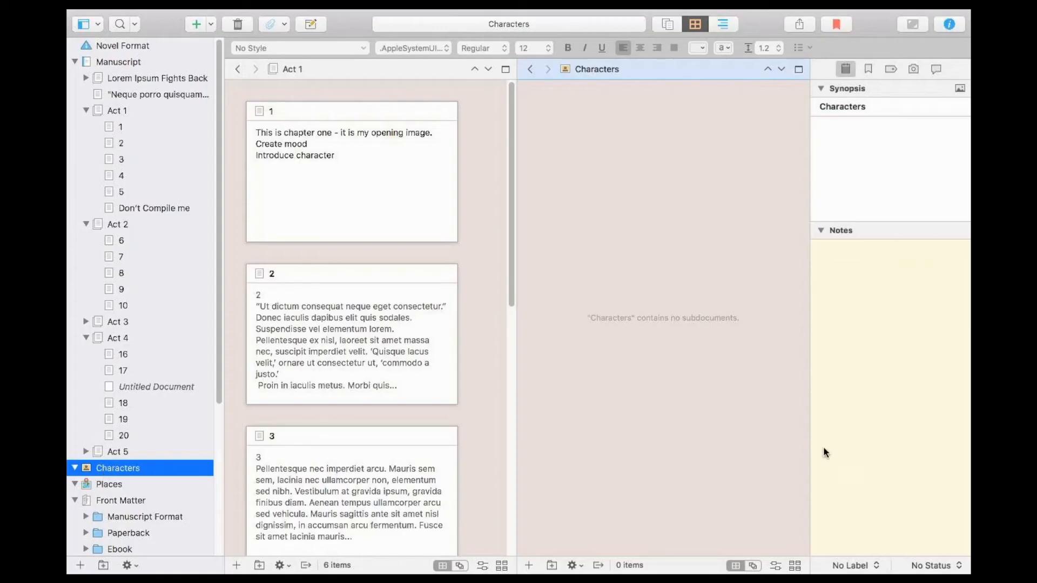
Display Act 1 as continuous text and enter chapter 1's notes "You can put anything here" and, on a new line, "blah".
{"action": "left_click", "coordinate": [838, 375]}
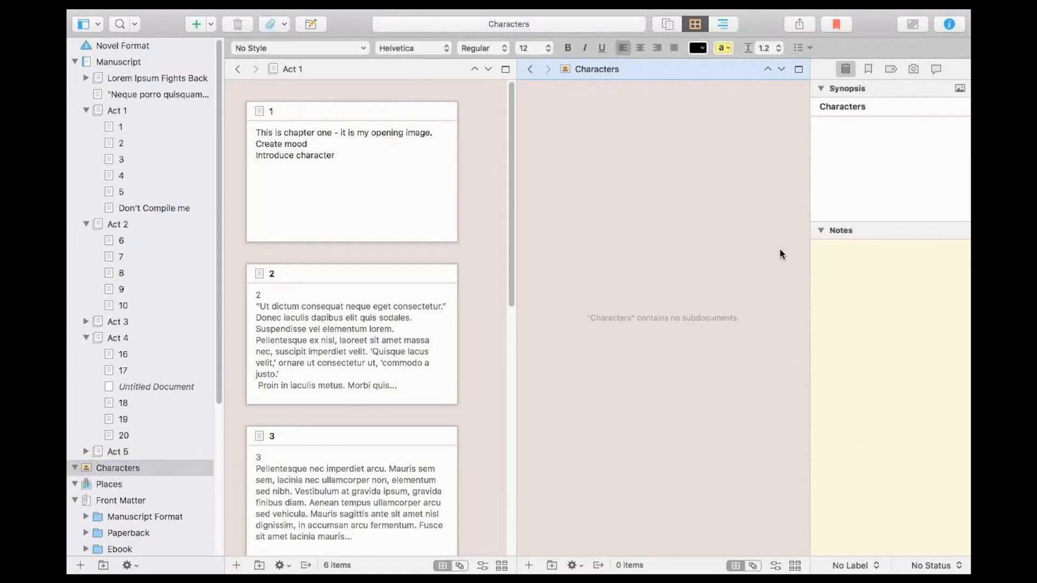
{"action": "left_click", "coordinate": [436, 181]}
{"action": "left_click", "coordinate": [828, 266]}
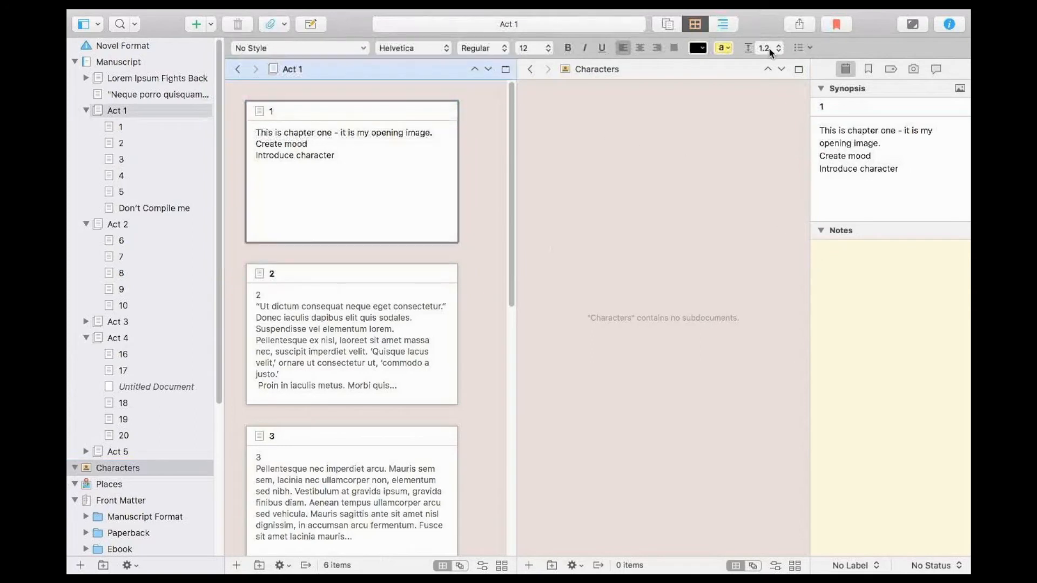
{"action": "left_click", "coordinate": [670, 24]}
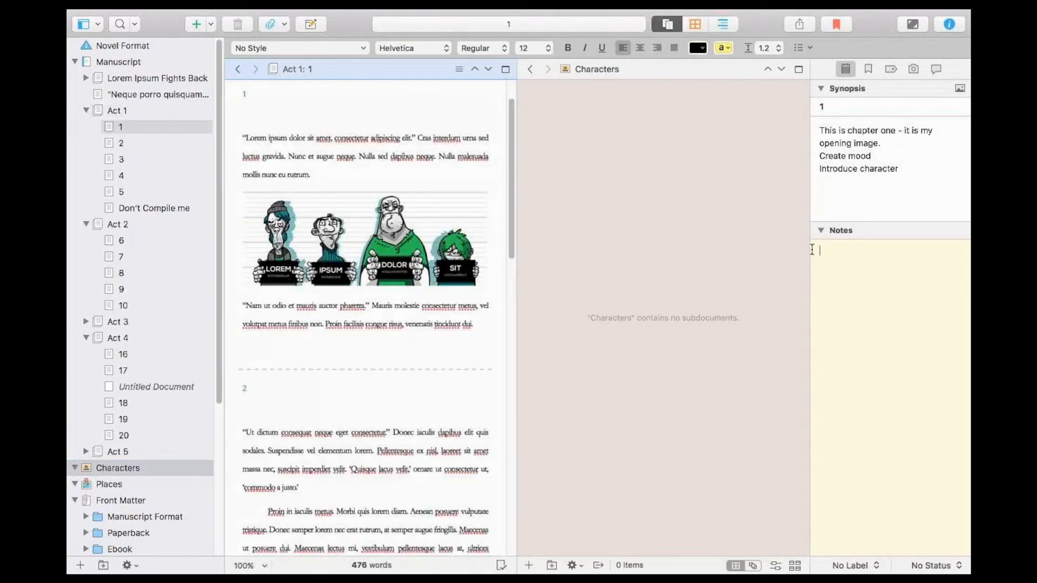
{"action": "type", "text": "You can put an"}
{"action": "type", "text": "ything here"}
{"action": "type", "text": "blah"}
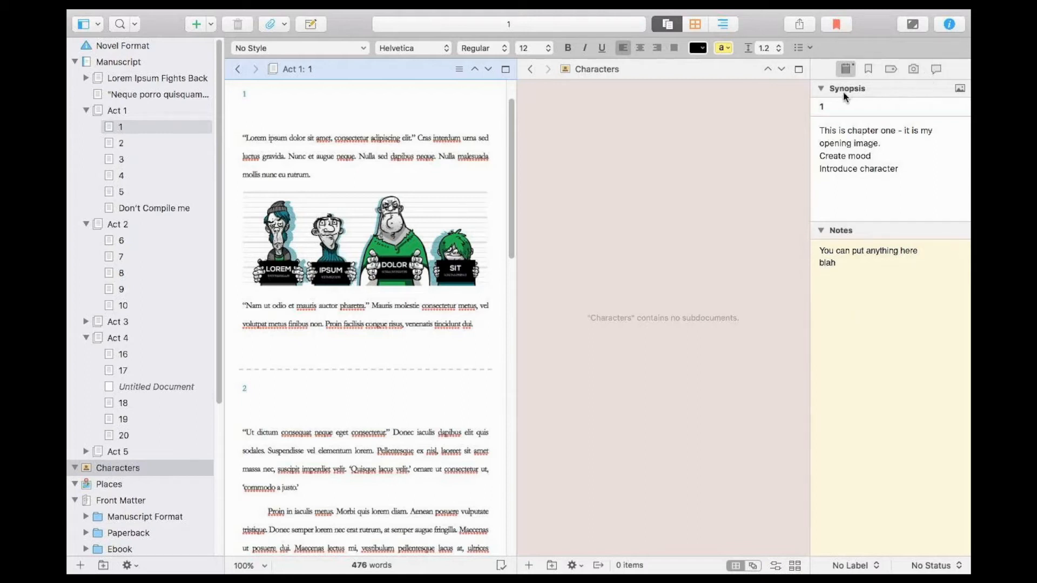
Attach a comment to the word "consectetur" in chapter 1's opening sentence.
{"action": "left_click", "coordinate": [937, 68]}
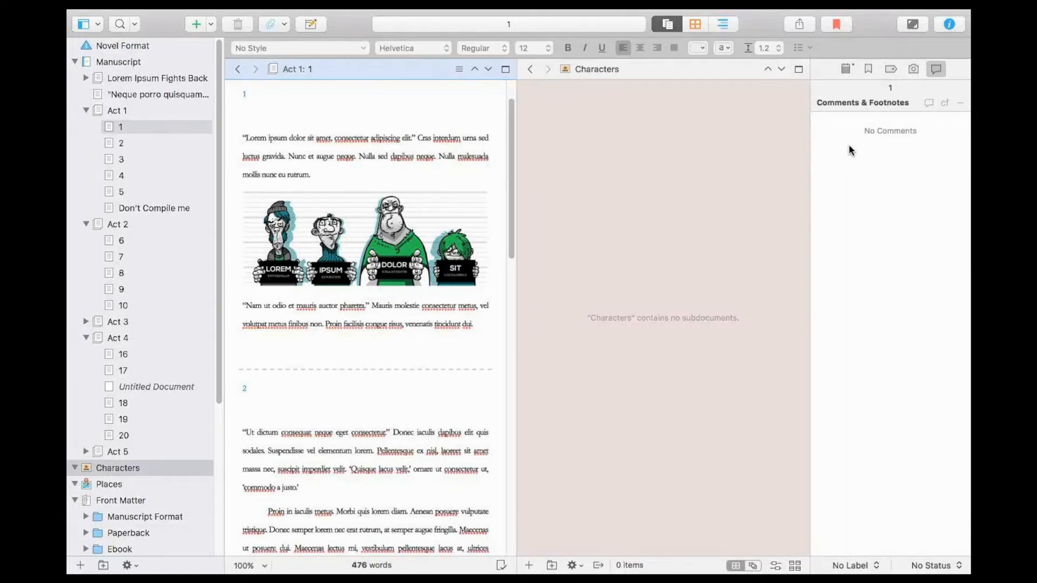
{"action": "left_click", "coordinate": [342, 136]}
{"action": "double_click", "coordinate": [343, 136]}
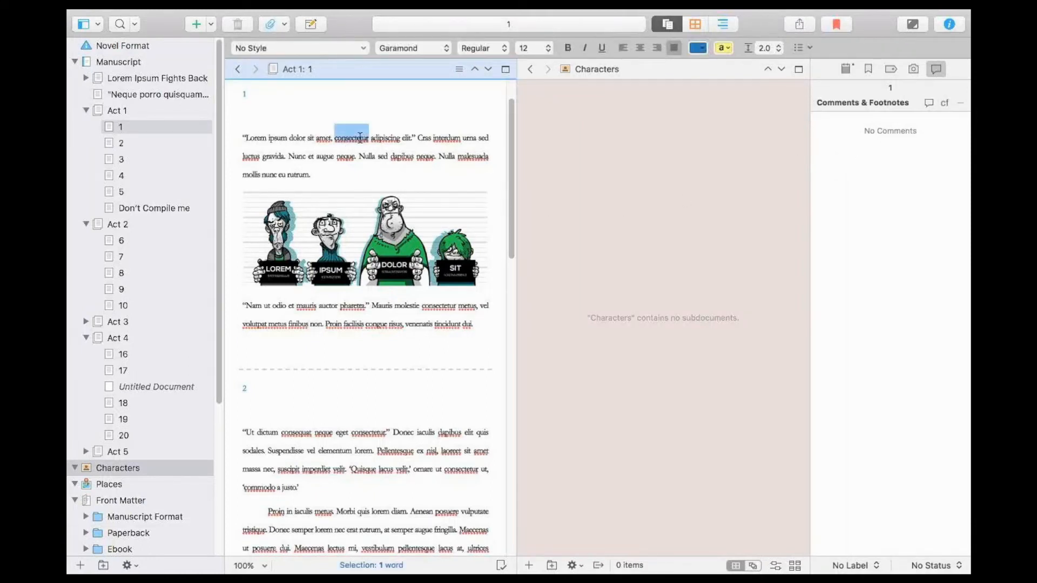
{"action": "right_click", "coordinate": [358, 138]}
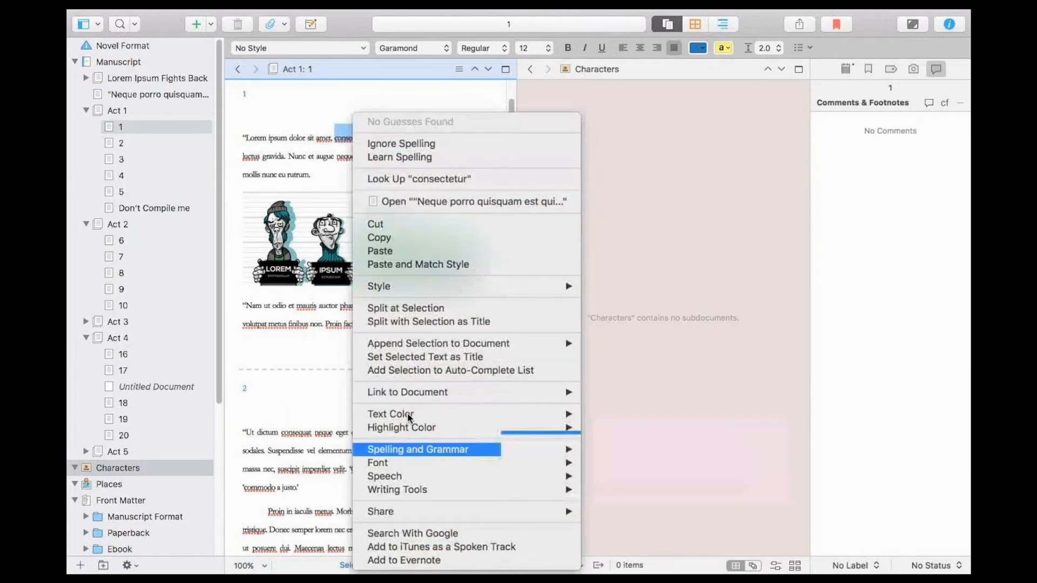
{"action": "left_click", "coordinate": [335, 129]}
{"action": "left_click", "coordinate": [362, 138]}
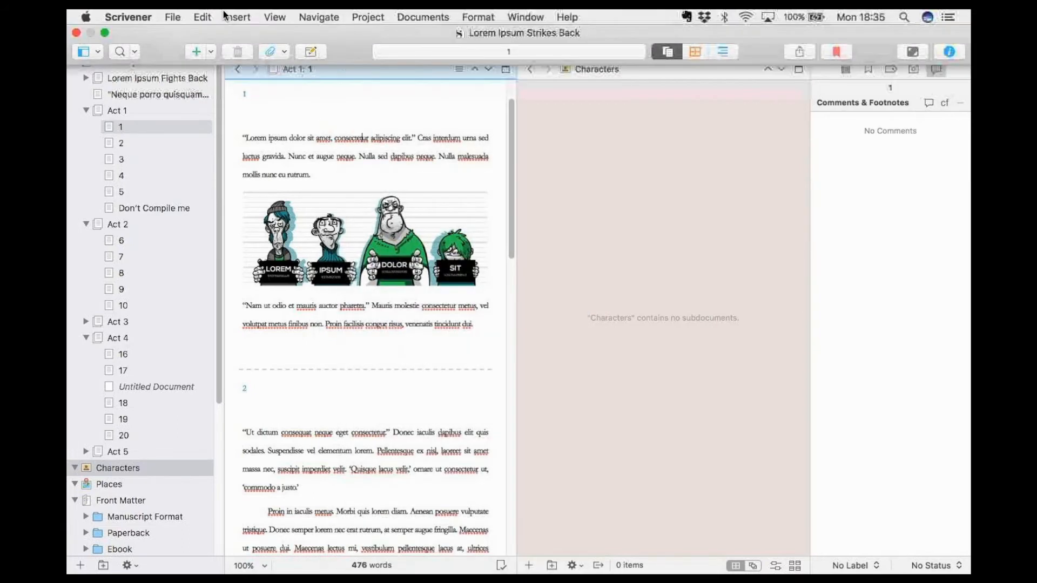
{"action": "left_click", "coordinate": [224, 15]}
{"action": "left_click", "coordinate": [265, 102]}
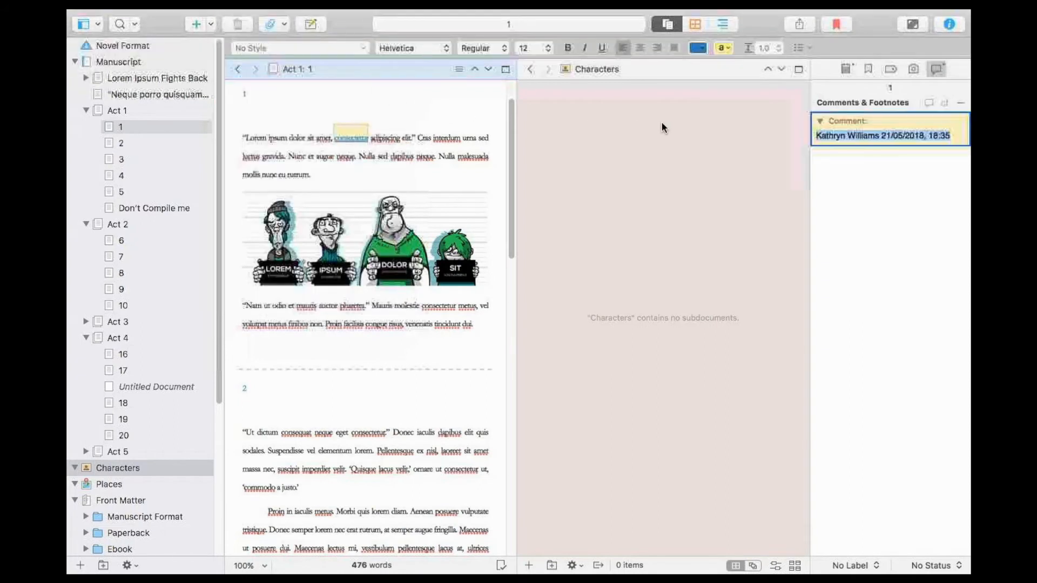
Replace the comment's default text with "This is terrible dialogue!".
{"action": "key", "text": "BackSpace"}
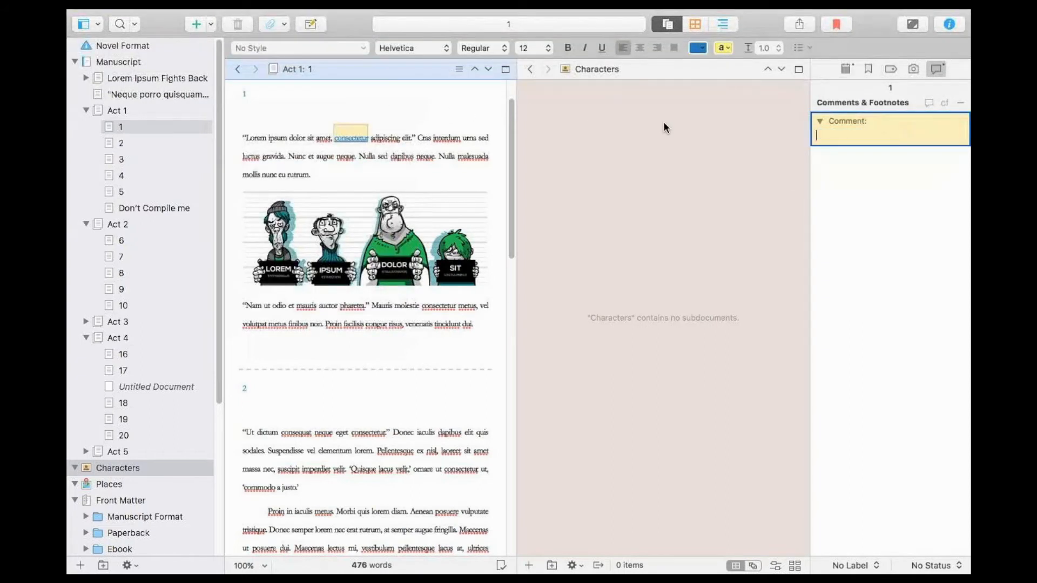
{"action": "type", "text": "This is terrible dialogue!"}
Change the color of the comment on "consectetur" to orange.
{"action": "right_click", "coordinate": [839, 142]}
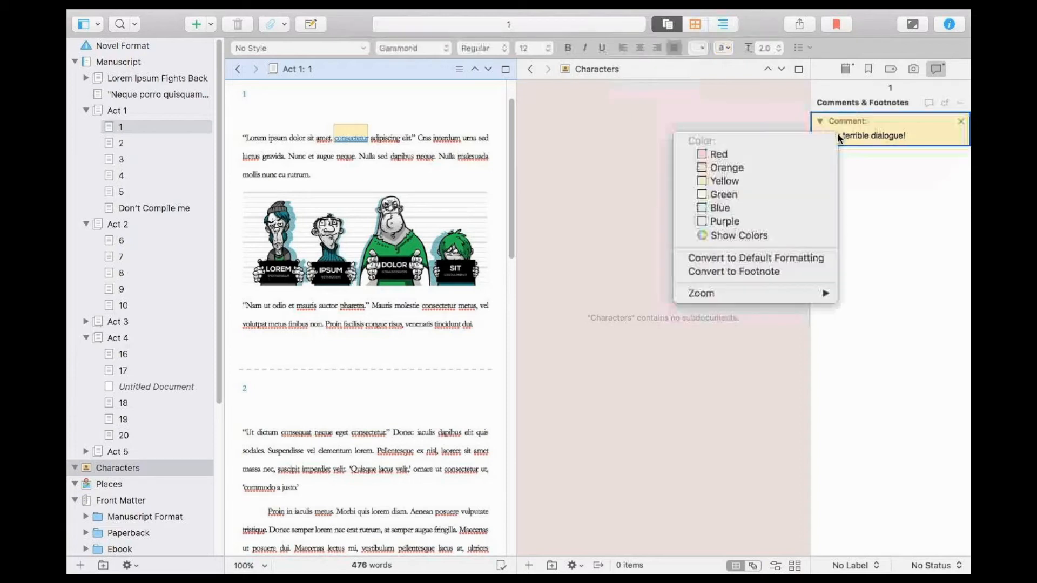
{"action": "left_click", "coordinate": [715, 167]}
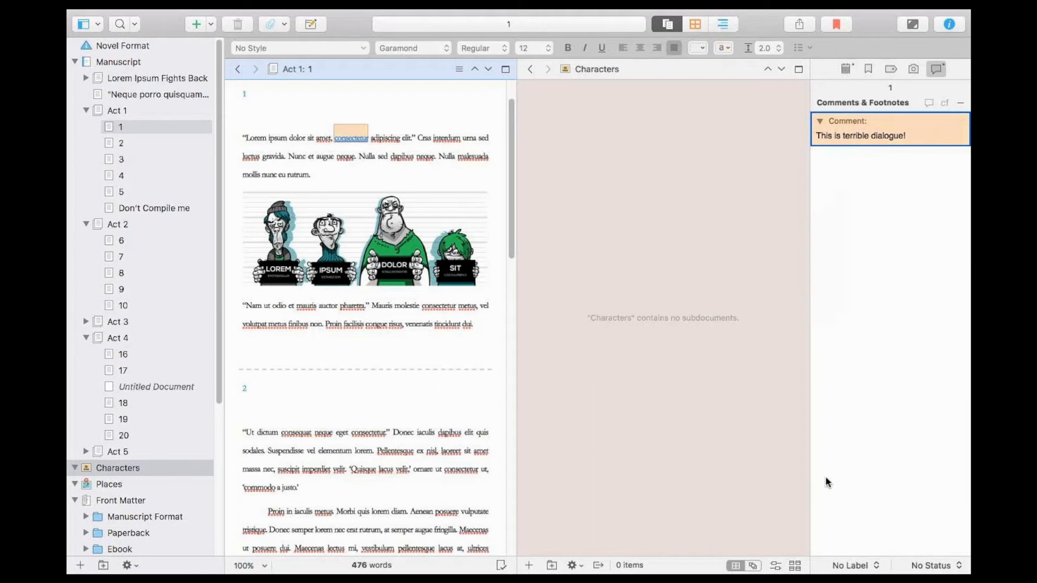
{"action": "right_click", "coordinate": [929, 140]}
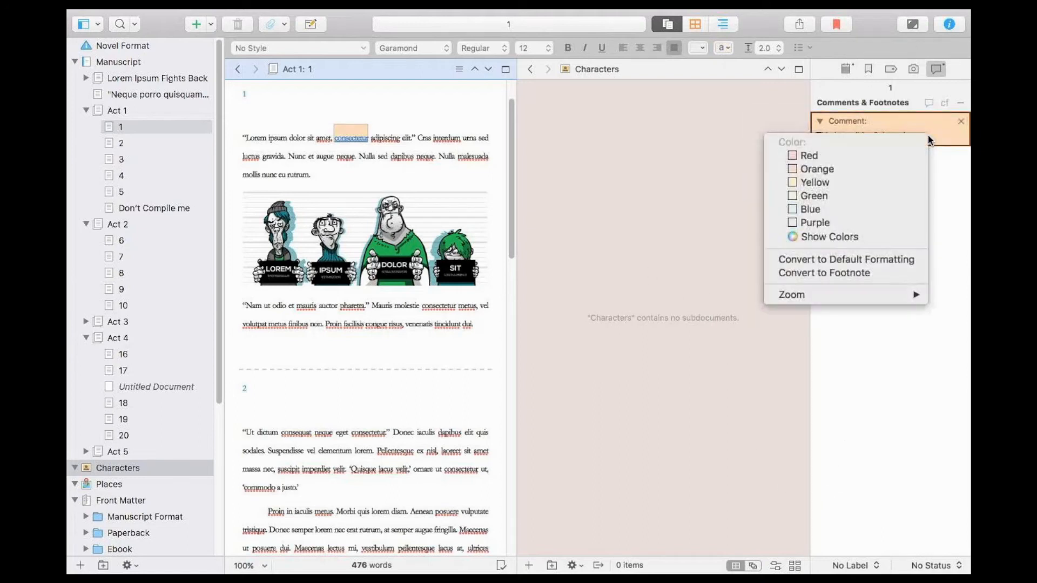
{"action": "left_click", "coordinate": [935, 256]}
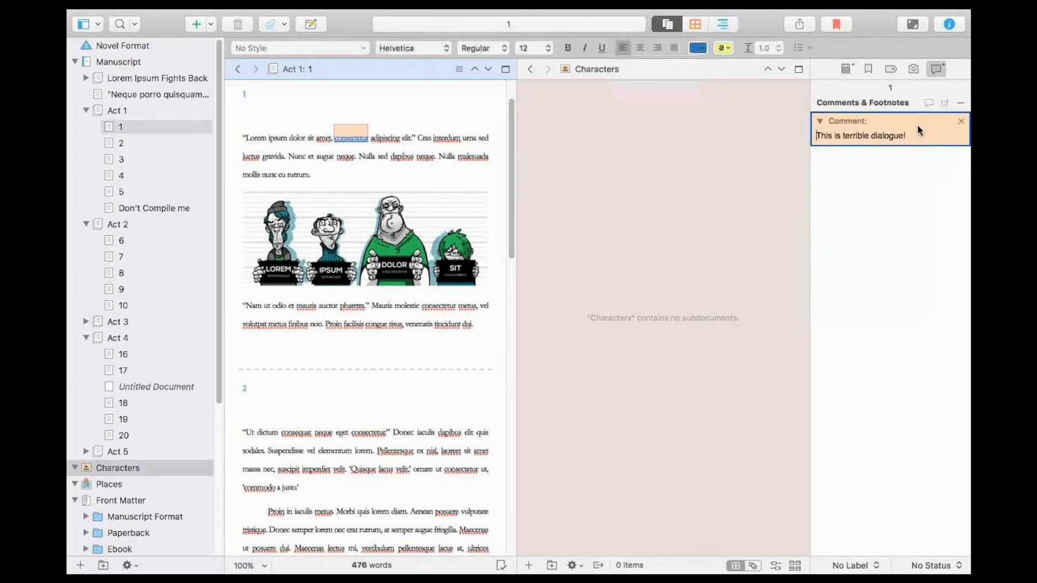
Convert the comment on "consectetur" to a footnote and look through the footnote's zoom and text options.
{"action": "right_click", "coordinate": [918, 127]}
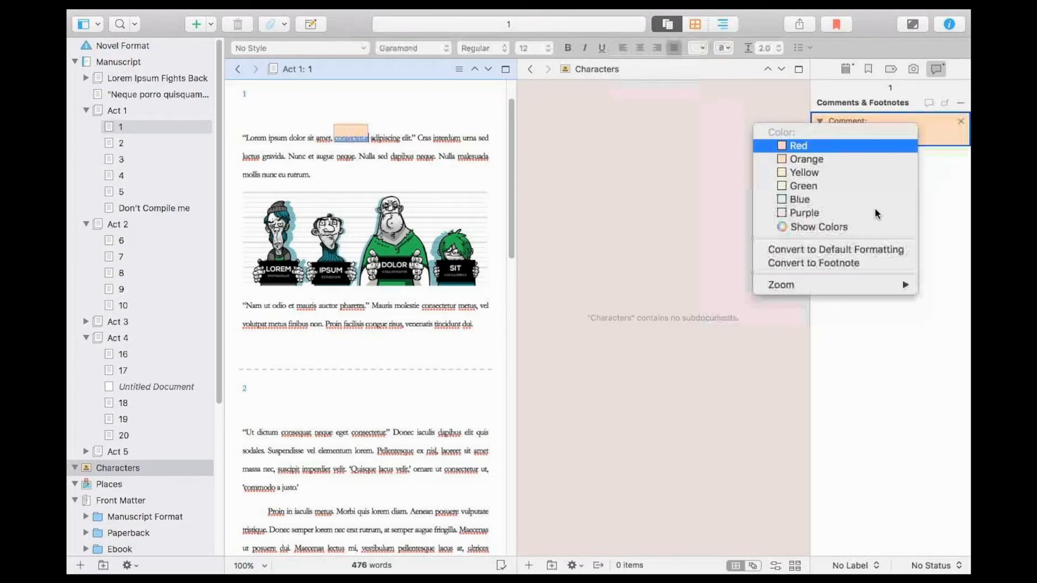
{"action": "left_click", "coordinate": [881, 263]}
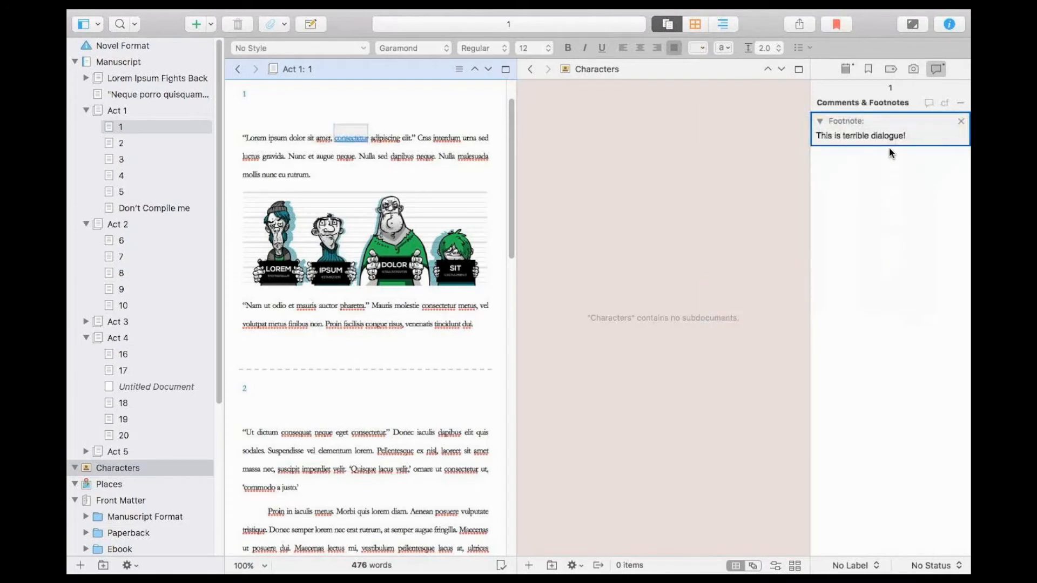
{"action": "right_click", "coordinate": [889, 147]}
{"action": "mouse_move", "coordinate": [874, 181]}
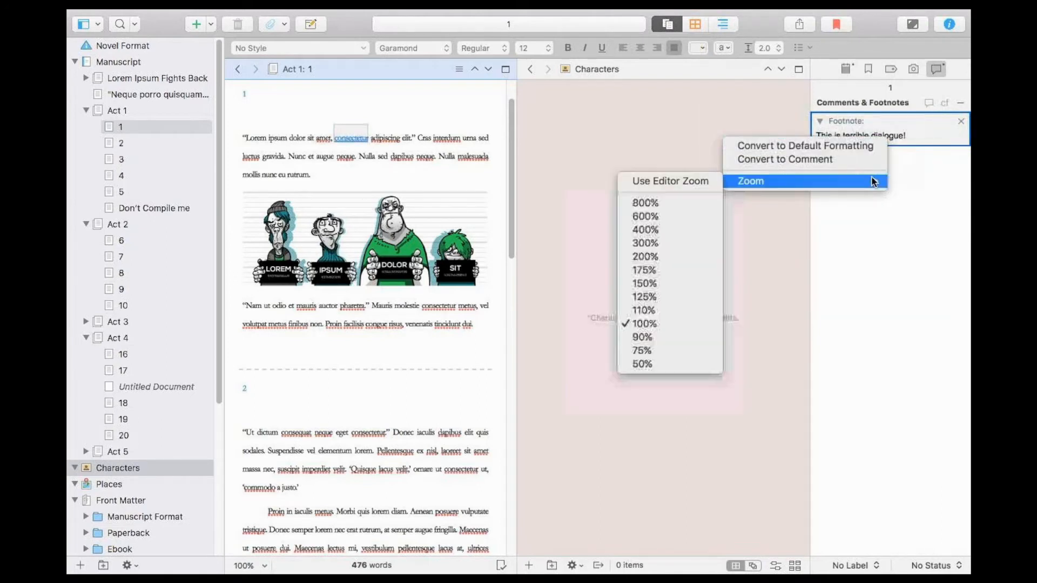
{"action": "left_click", "coordinate": [921, 115]}
{"action": "left_click", "coordinate": [919, 130]}
{"action": "right_click", "coordinate": [919, 129]}
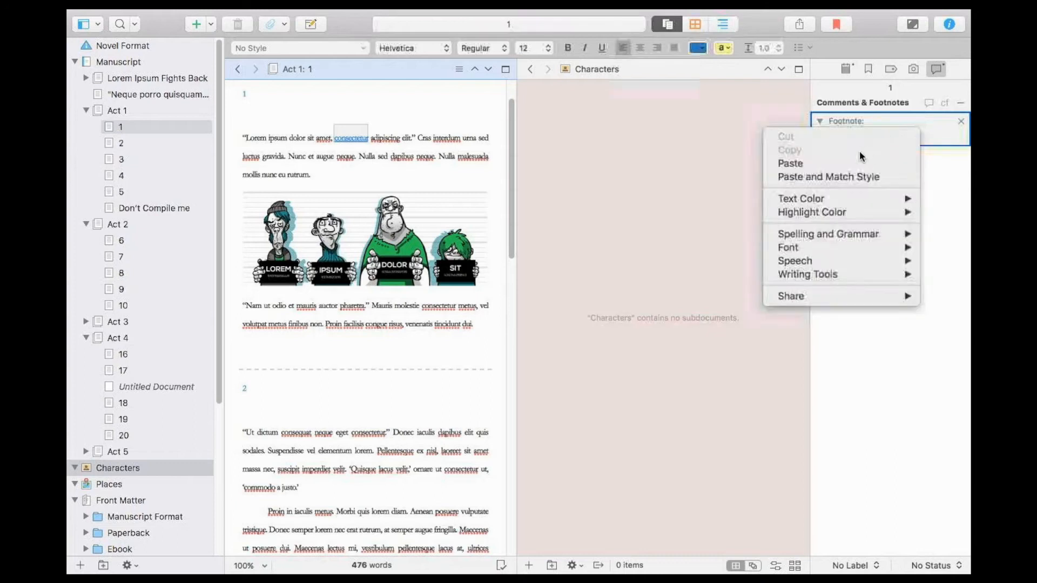
{"action": "left_click", "coordinate": [922, 128]}
{"action": "right_click", "coordinate": [910, 130]}
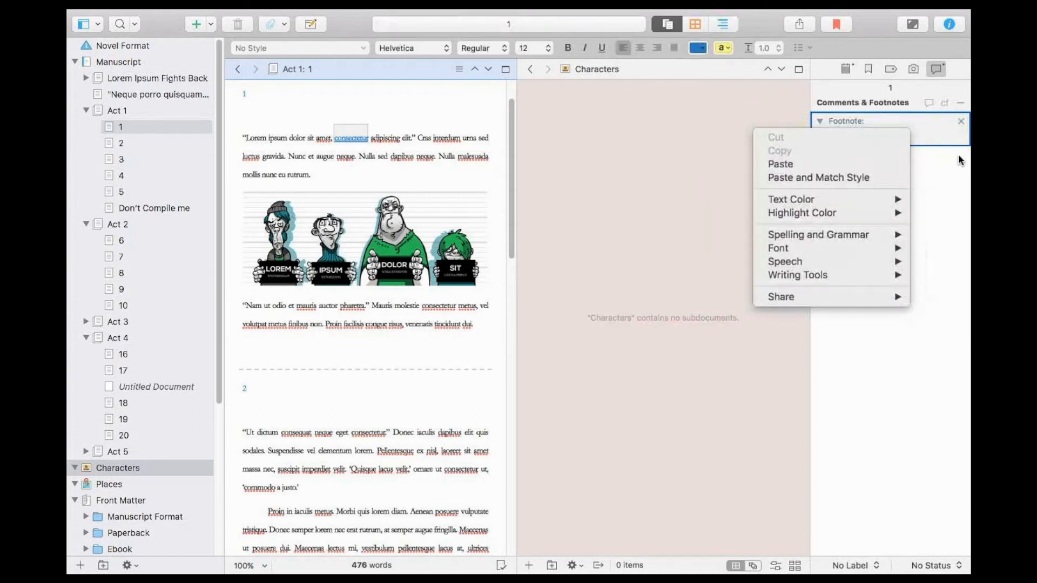
Convert the footnote on "consectetur" back to a comment.
{"action": "right_click", "coordinate": [866, 136]}
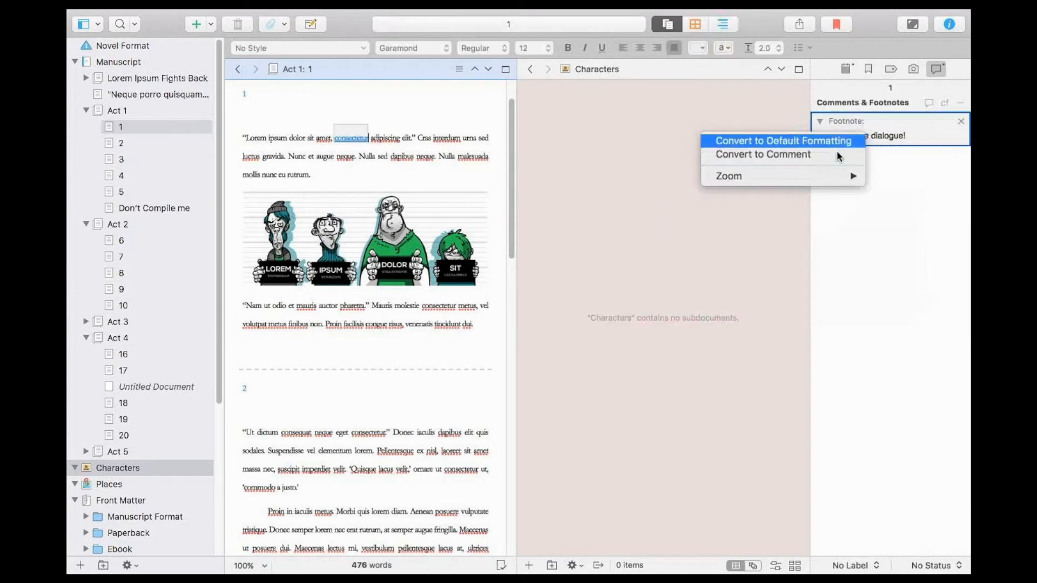
{"action": "left_click", "coordinate": [839, 154]}
{"action": "right_click", "coordinate": [864, 138]}
{"action": "left_click", "coordinate": [823, 186]}
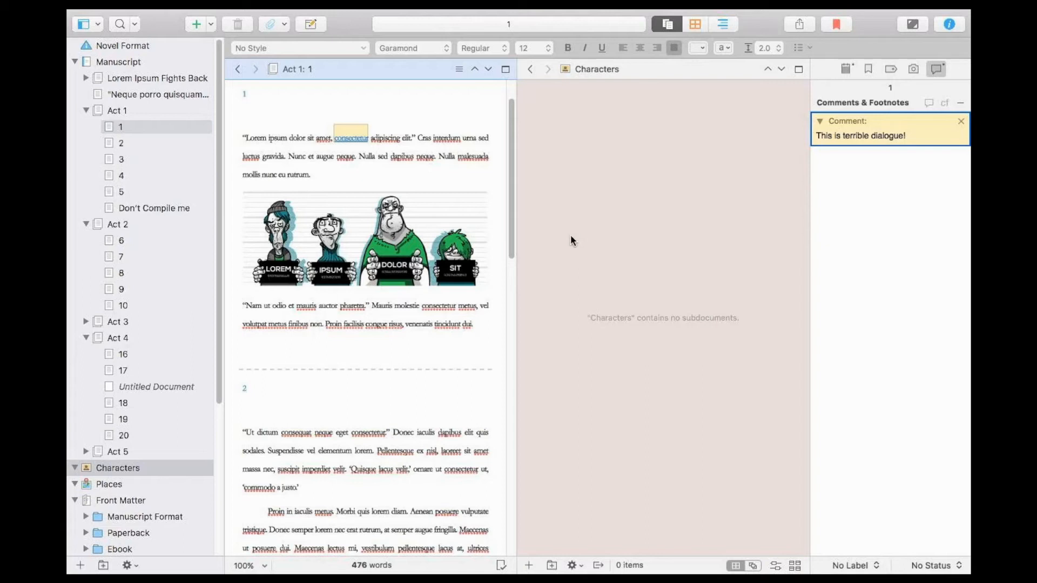
Delete the comment attached to "consectetur" in chapter 1.
{"action": "right_click", "coordinate": [960, 123]}
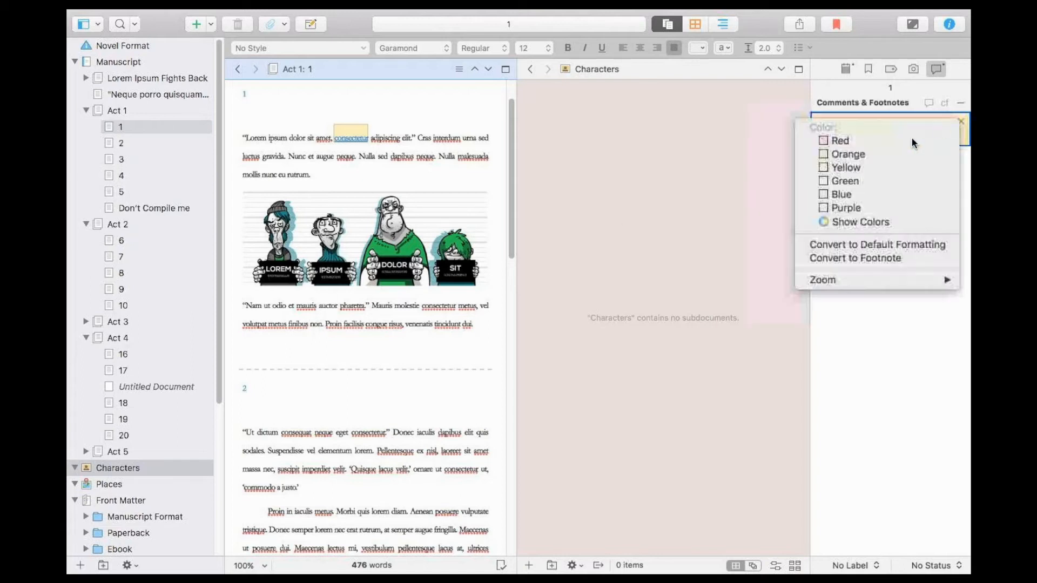
{"action": "left_click", "coordinate": [965, 262]}
{"action": "left_click", "coordinate": [961, 122]}
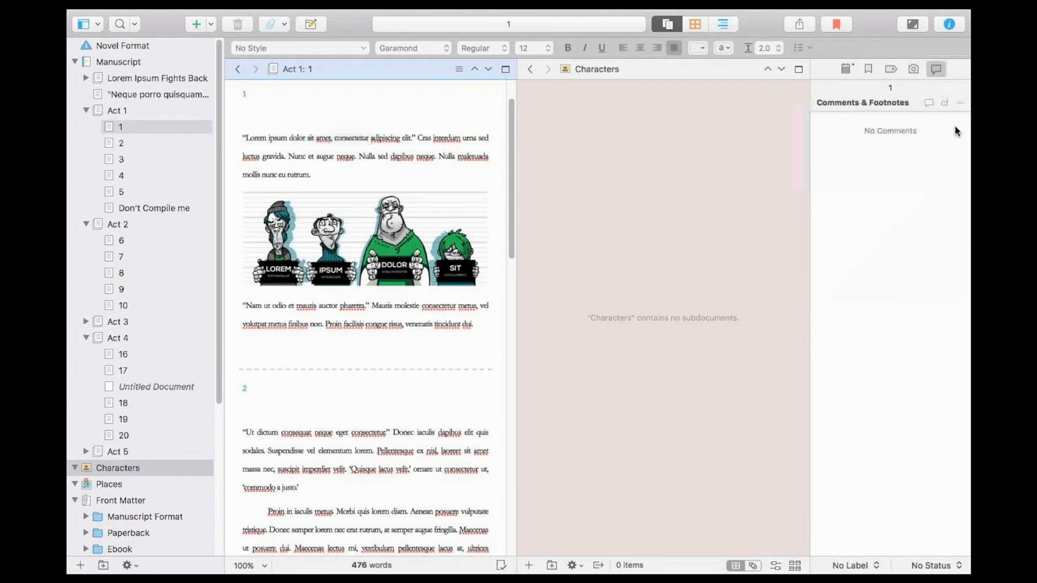
Switch chapter 1's synopsis to an image and fill it with the four-character lineup picture from the chapter text.
{"action": "left_click", "coordinate": [845, 69]}
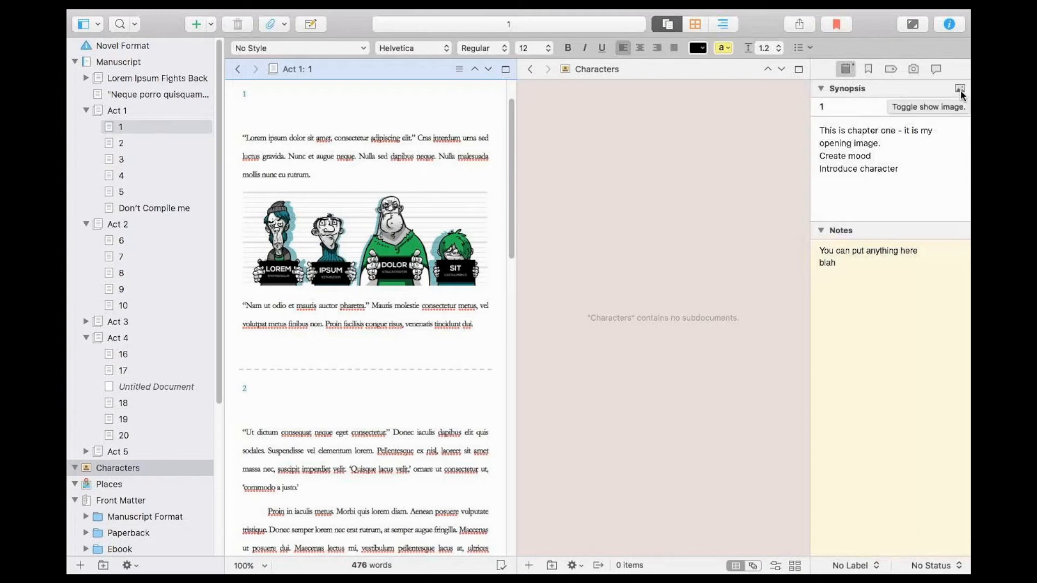
{"action": "left_click", "coordinate": [958, 90]}
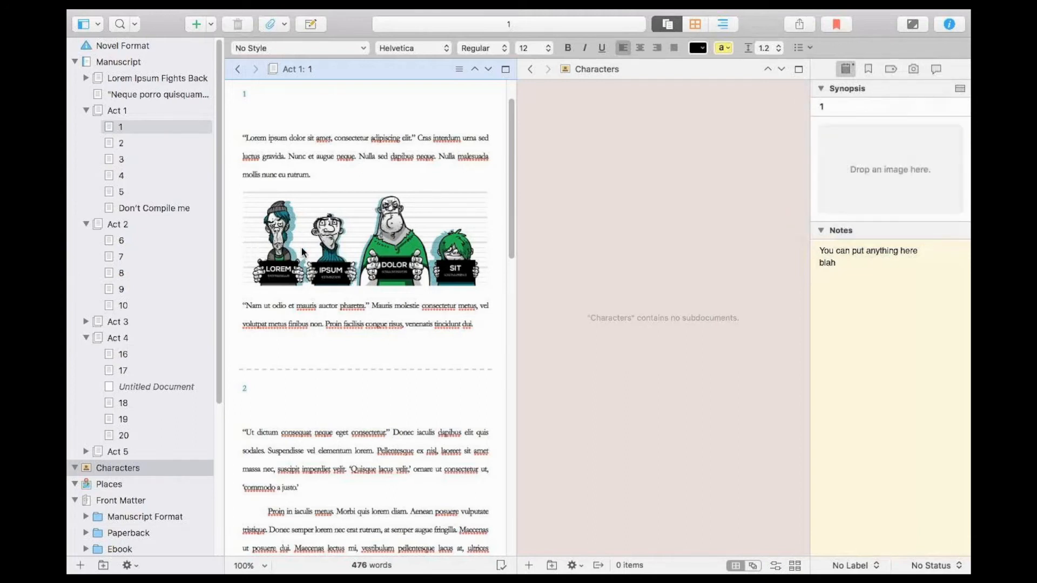
{"action": "left_click_drag", "start_coordinate": [243, 173], "coordinate": [307, 268]}
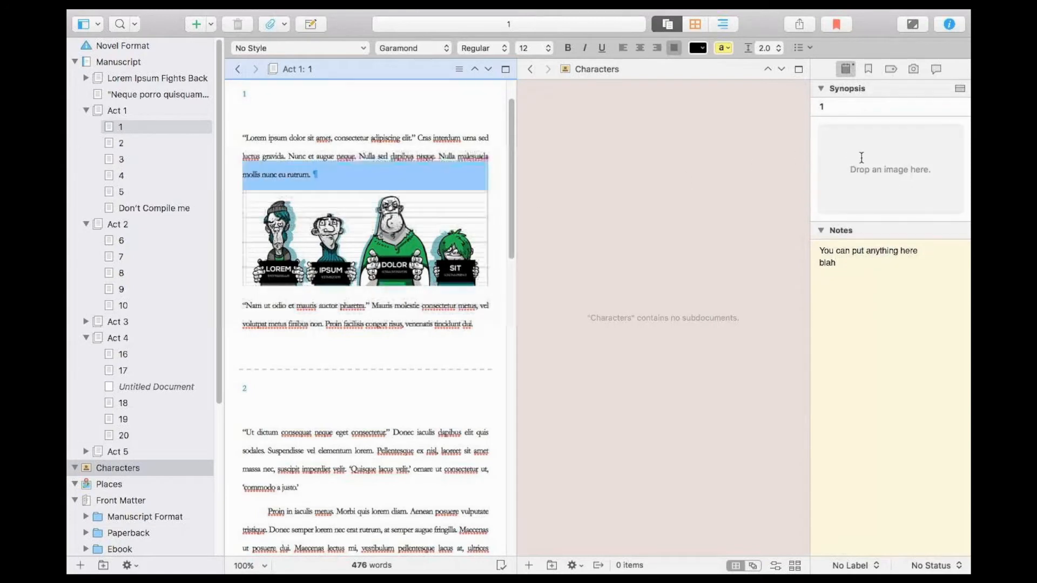
{"action": "left_click", "coordinate": [544, 151]}
{"action": "left_click_drag", "start_coordinate": [408, 236], "coordinate": [887, 185]}
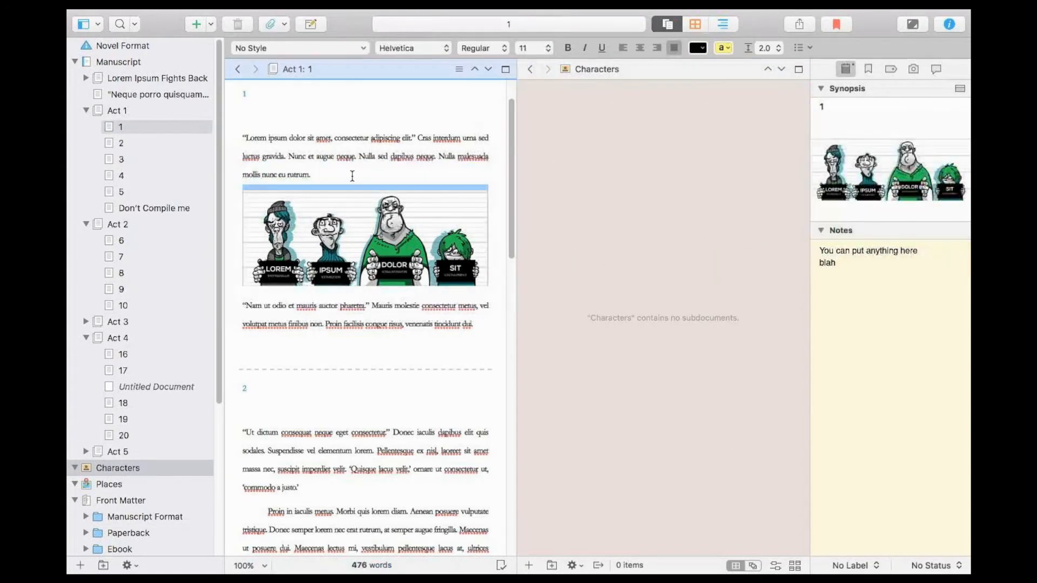
{"action": "left_click", "coordinate": [960, 89]}
{"action": "left_click", "coordinate": [961, 90]}
Show Act 1 on the corkboard and select the index card of chapter 1.
{"action": "left_click", "coordinate": [167, 110]}
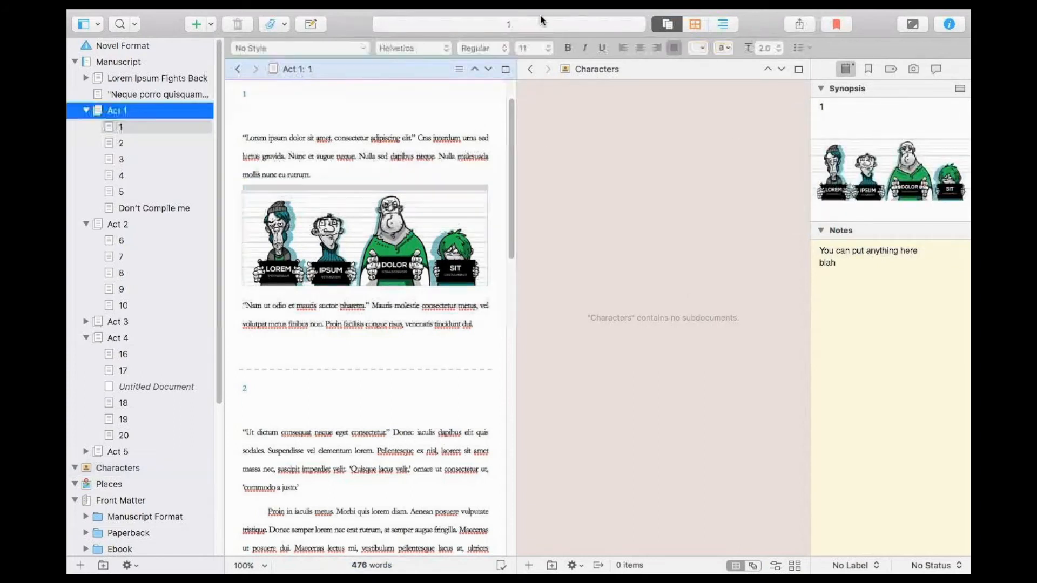
{"action": "left_click", "coordinate": [694, 24]}
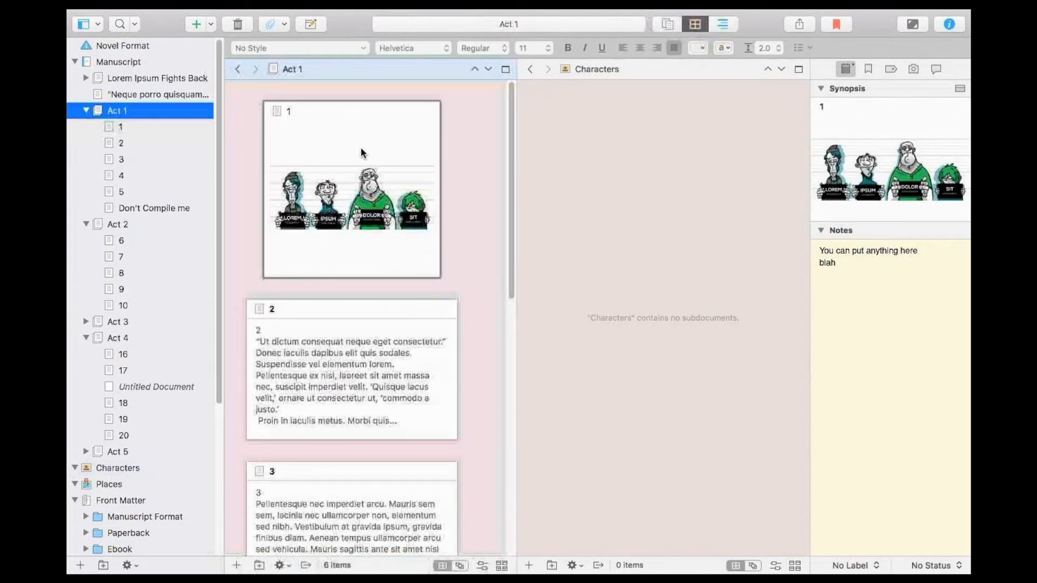
{"action": "left_click", "coordinate": [391, 160]}
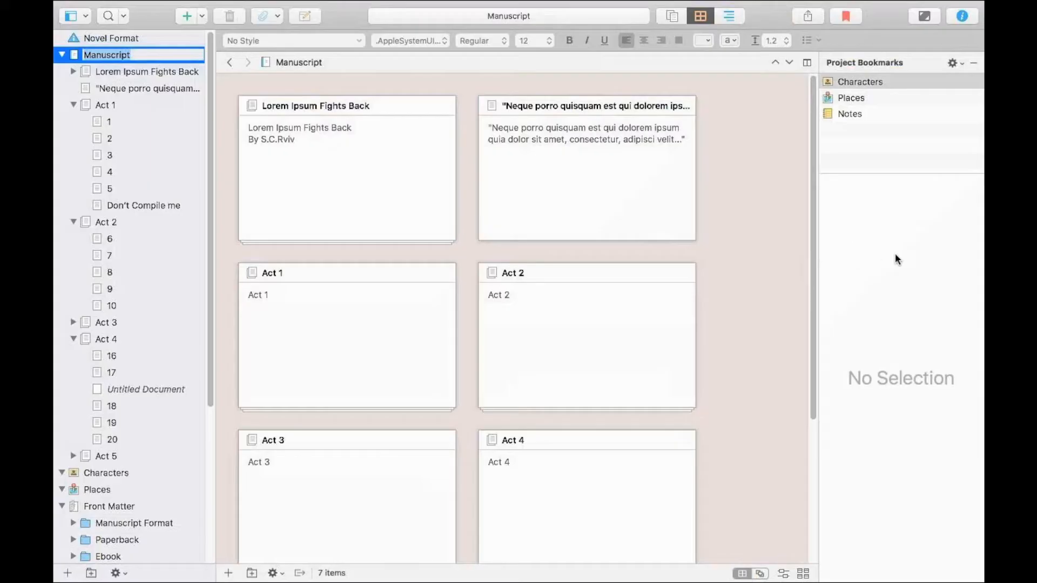
Show the Manuscript as scrivenings and move the Contents document under Lorem Ipsum Fights Back to the trash.
{"action": "key", "text": "Return"}
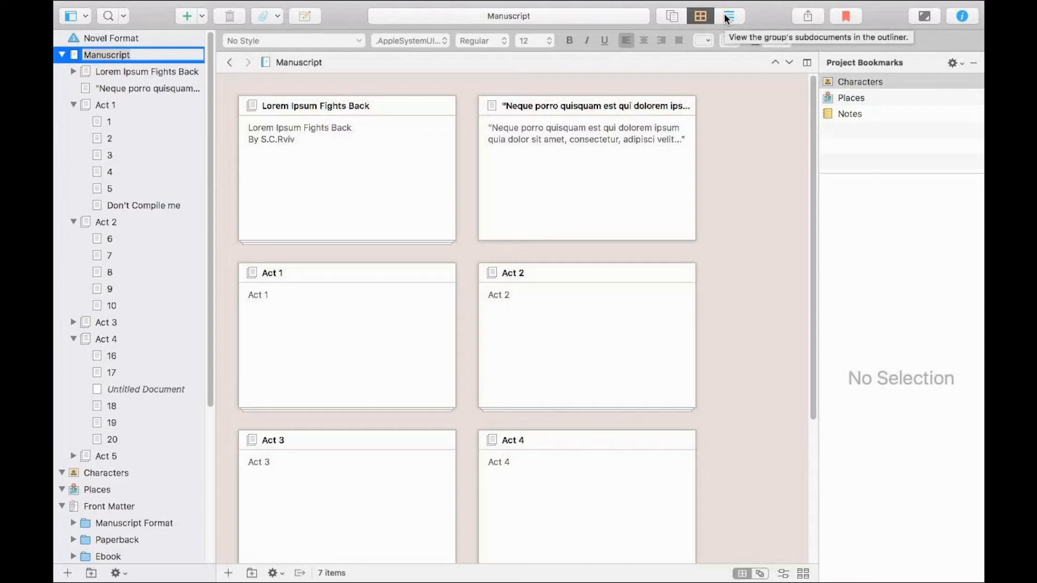
{"action": "left_click", "coordinate": [671, 15]}
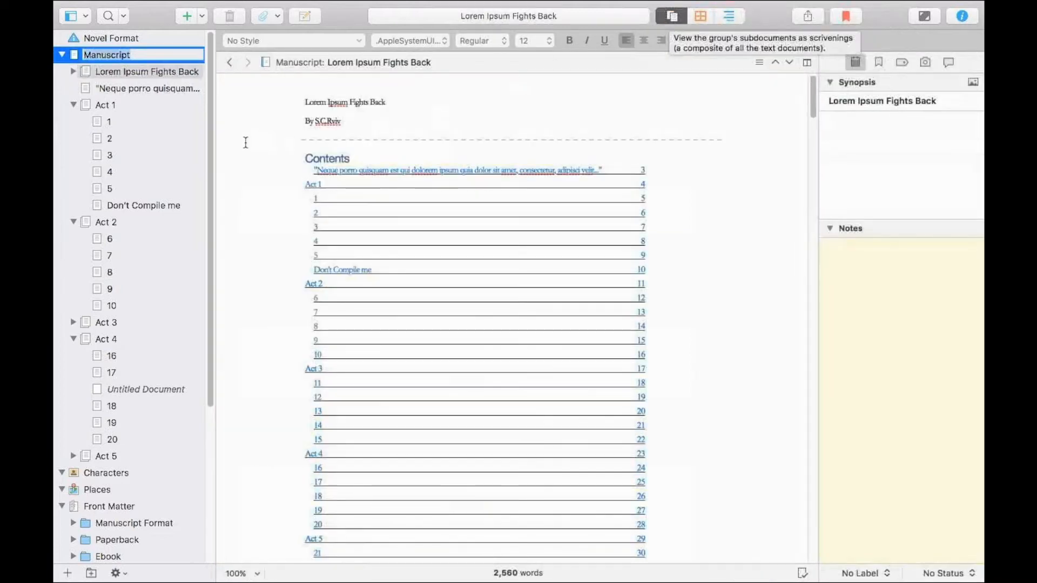
{"action": "left_click", "coordinate": [73, 72]}
{"action": "left_click", "coordinate": [119, 89]}
{"action": "right_click", "coordinate": [121, 88]}
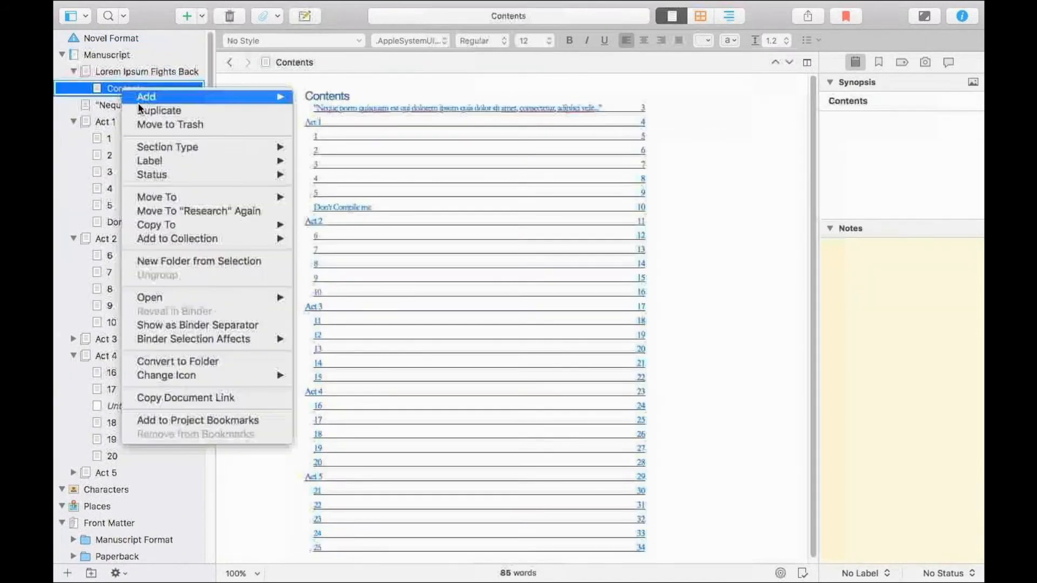
{"action": "left_click", "coordinate": [157, 124]}
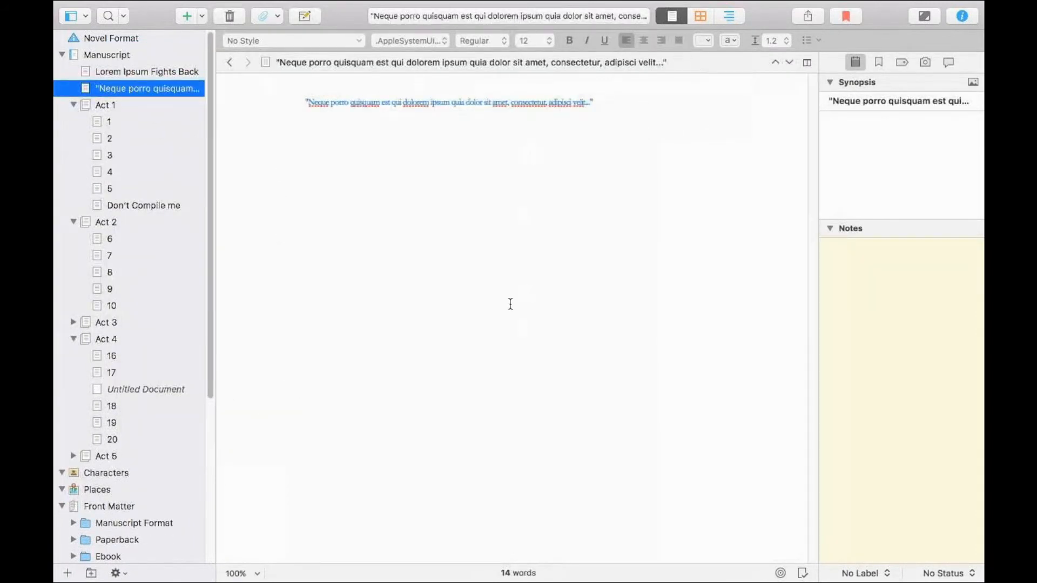
View the "Neque porro quisquam" page and Act 1 on the corkboard, opening the text of chapter 1 in between.
{"action": "left_click", "coordinate": [698, 17]}
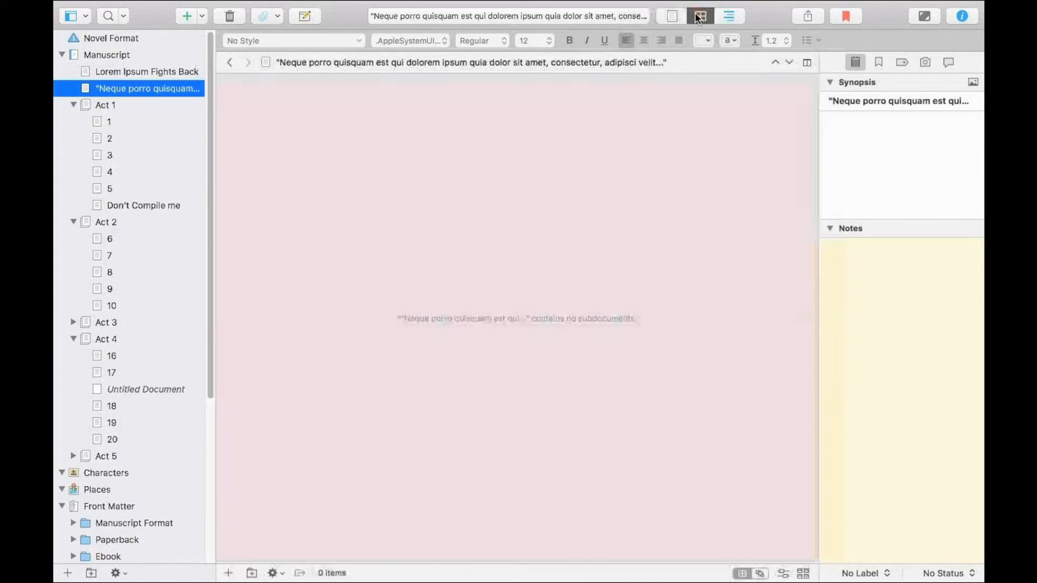
{"action": "left_click", "coordinate": [99, 106]}
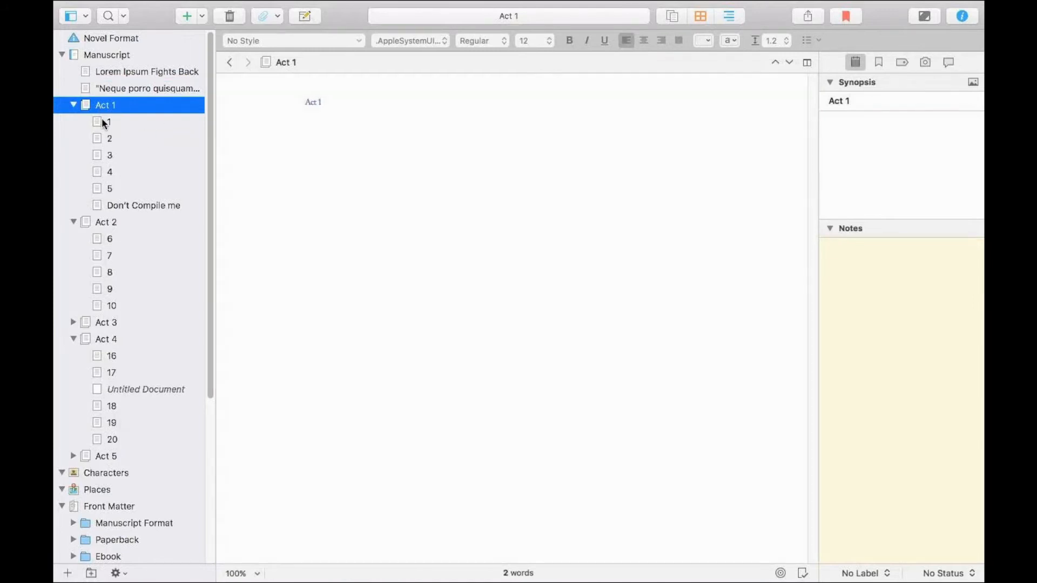
{"action": "left_click", "coordinate": [689, 18]}
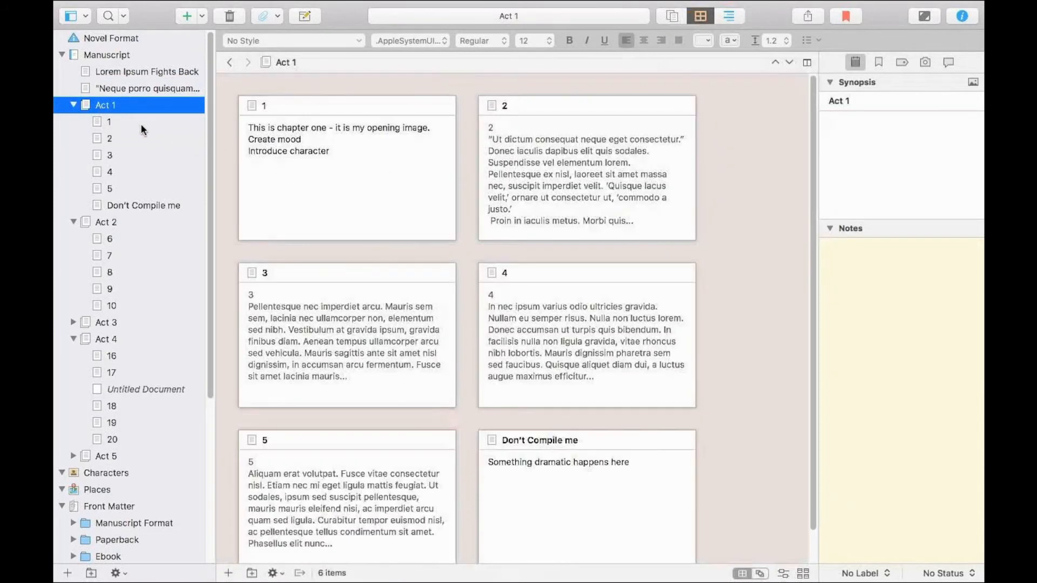
{"action": "left_click", "coordinate": [117, 121]}
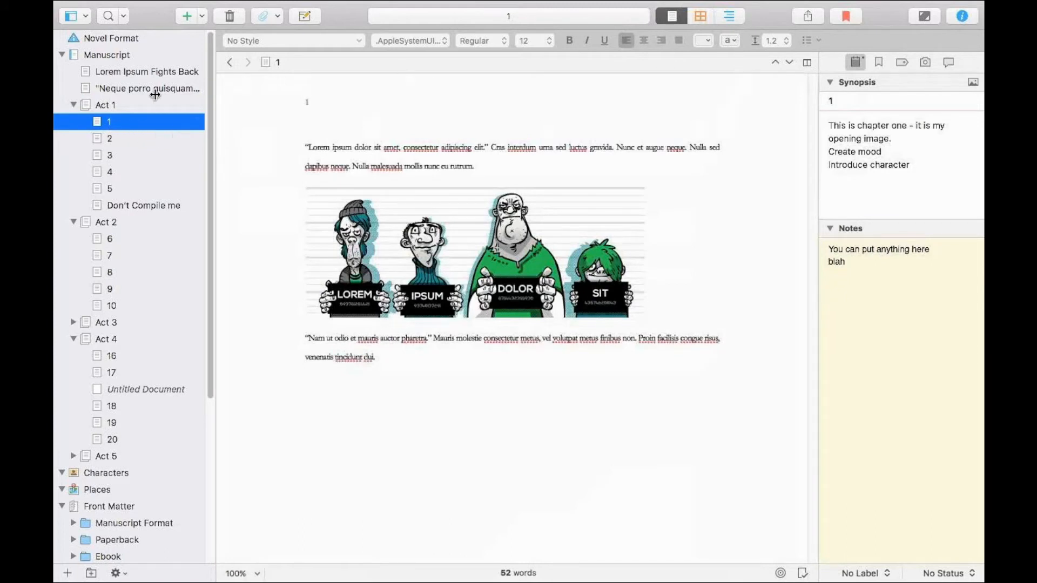
{"action": "left_click", "coordinate": [132, 105]}
{"action": "left_click", "coordinate": [701, 15]}
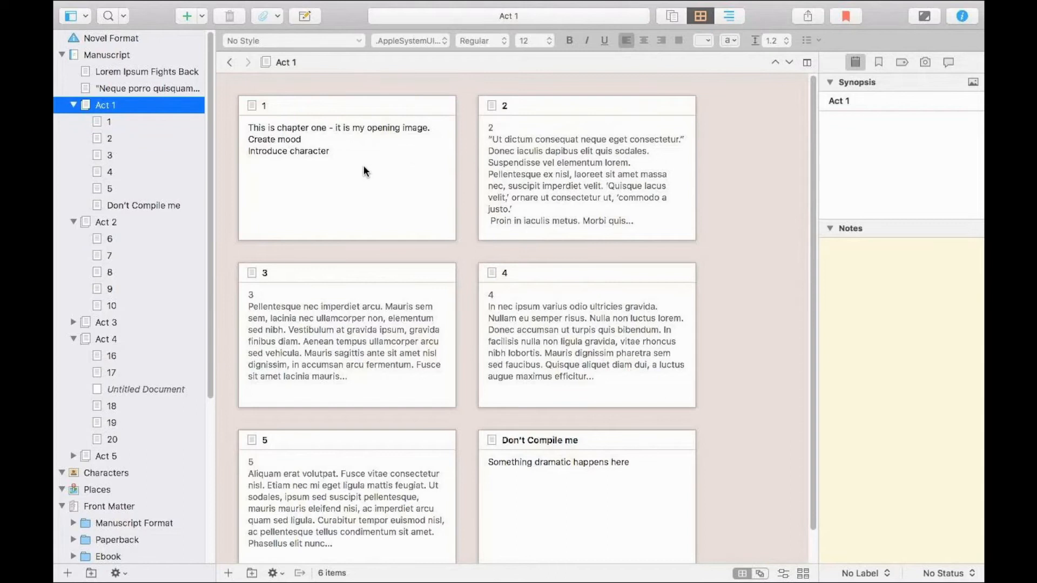
Show Act 1 in the outliner and look through the label and status options for chapter 1.
{"action": "left_click", "coordinate": [728, 15]}
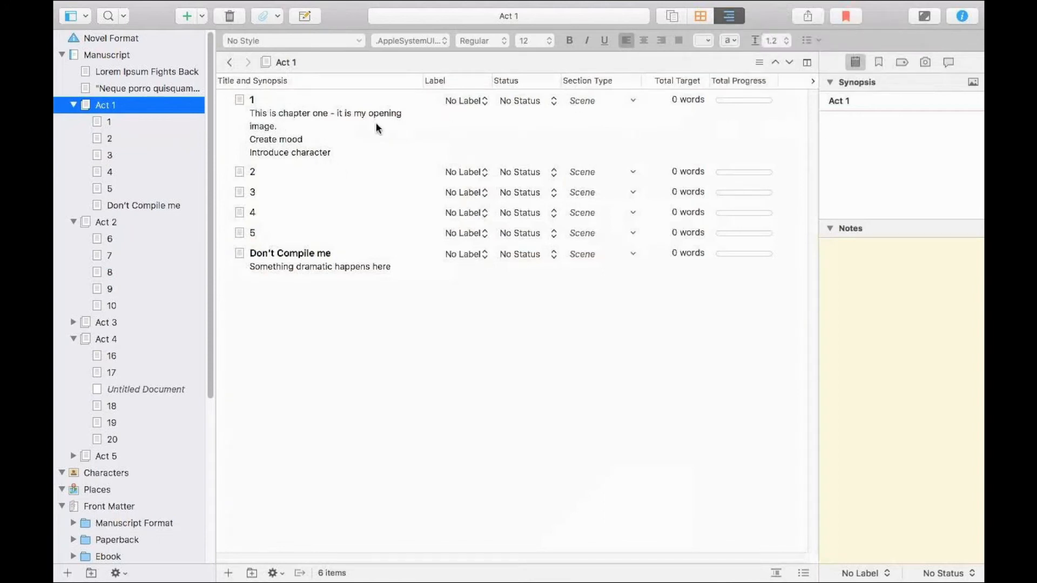
{"action": "left_click", "coordinate": [470, 101]}
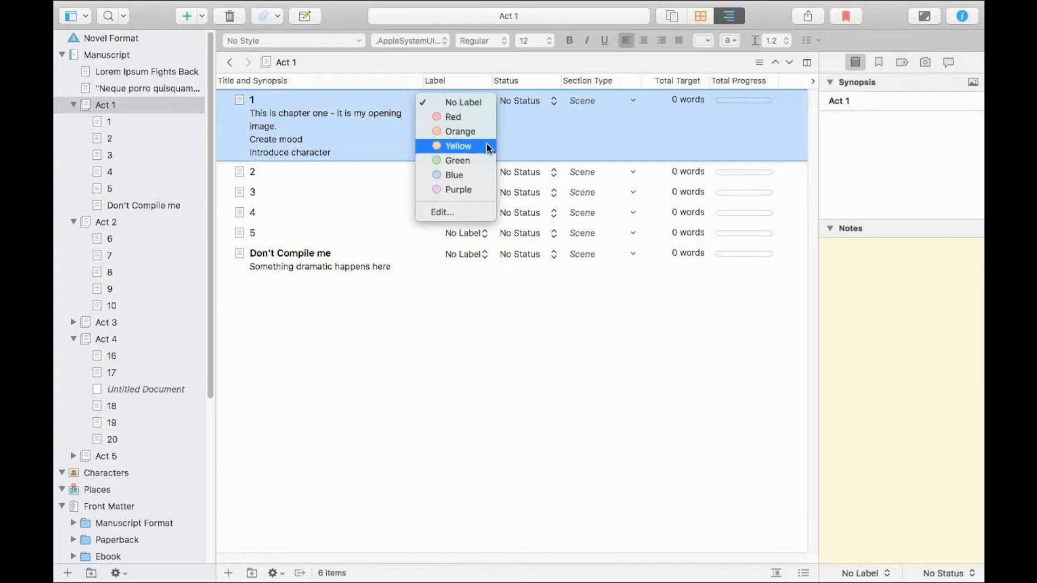
{"action": "left_click", "coordinate": [456, 82]}
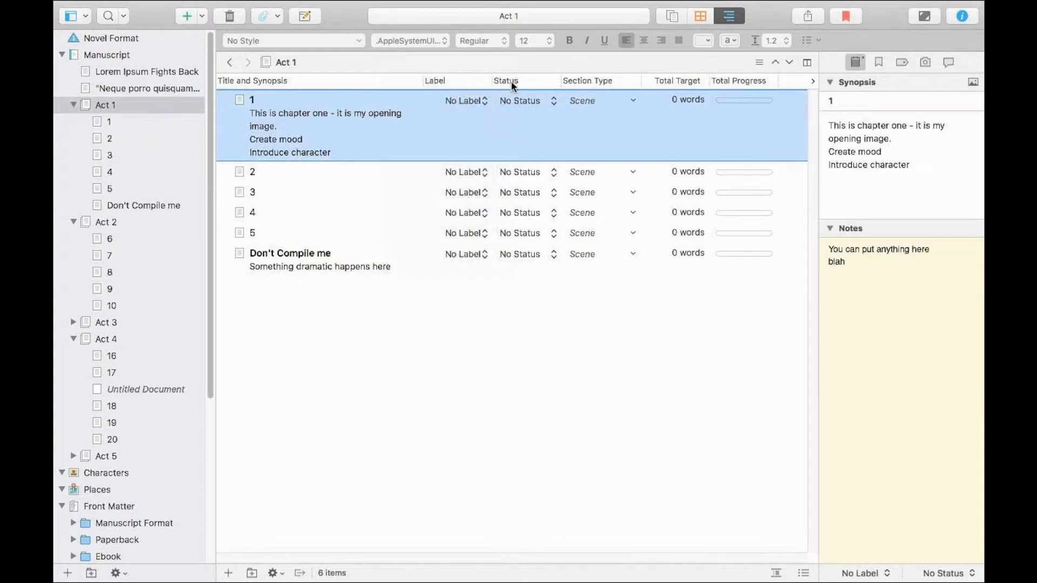
{"action": "left_click", "coordinate": [530, 105]}
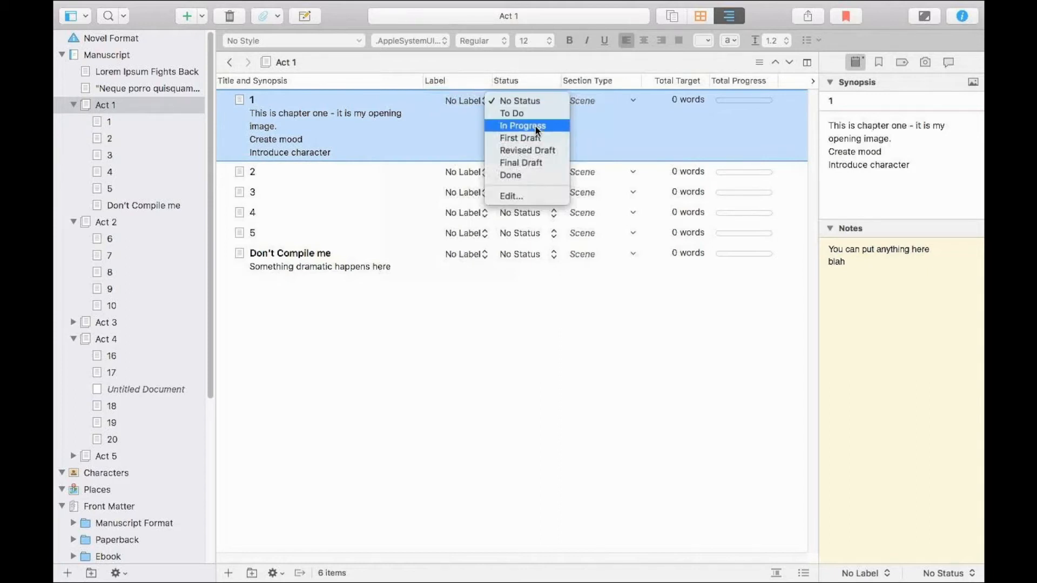
{"action": "left_click", "coordinate": [536, 98]}
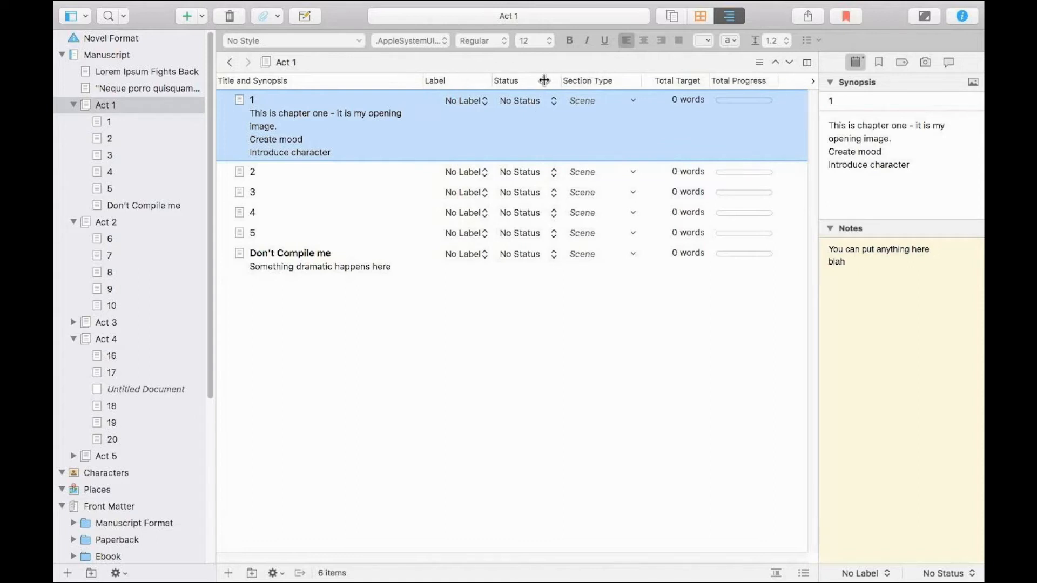
Set the section type of chapter 1 to N/A in the outliner.
{"action": "left_click", "coordinate": [587, 100]}
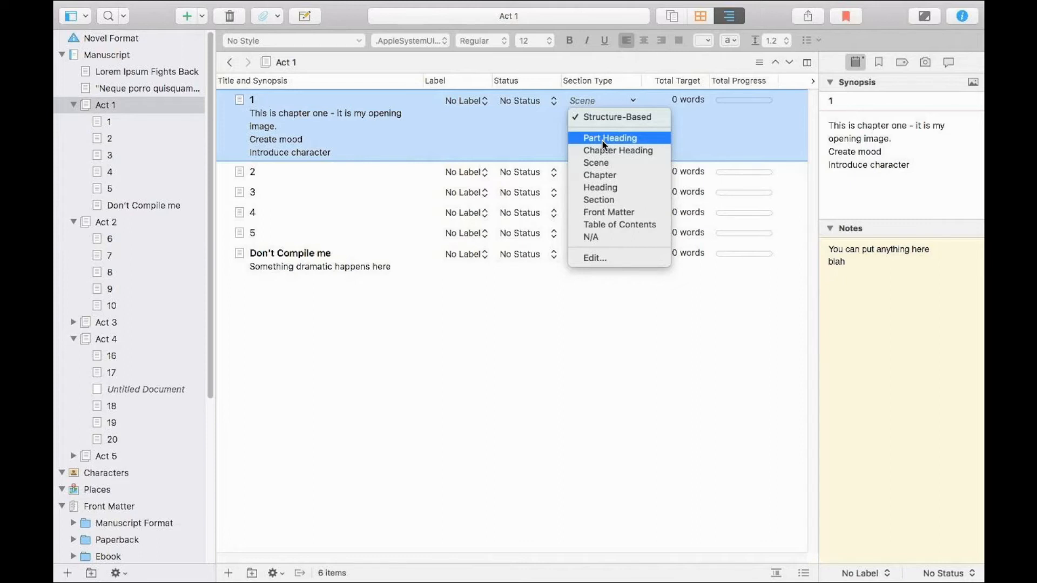
{"action": "left_click", "coordinate": [612, 237]}
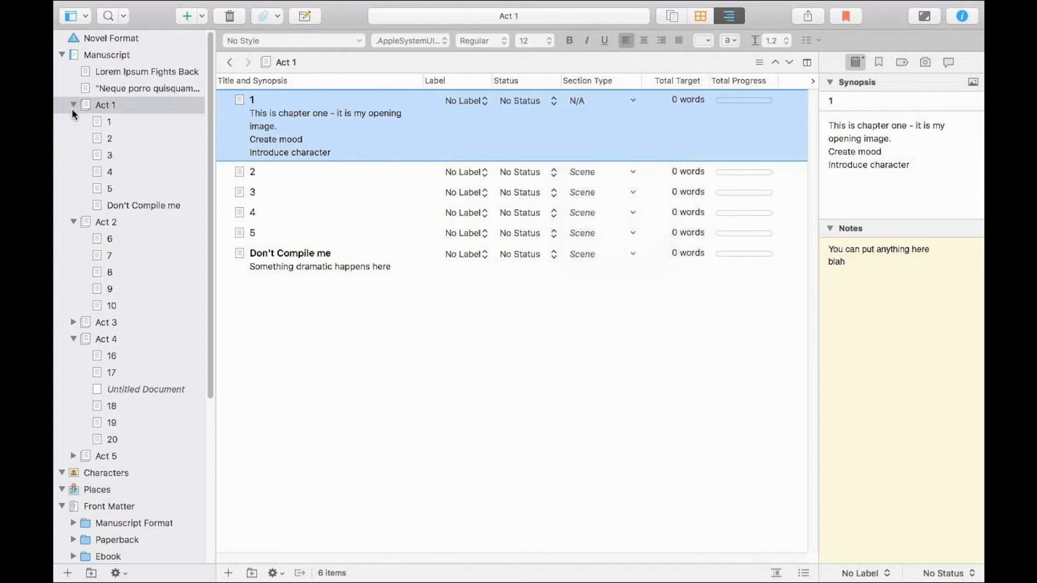
Expand Acts 3 and 5, select all documents from Lorem Ipsum Fights Back through chapter 25, and set their section type to N/A.
{"action": "left_click", "coordinate": [96, 82]}
{"action": "left_click", "coordinate": [103, 73]}
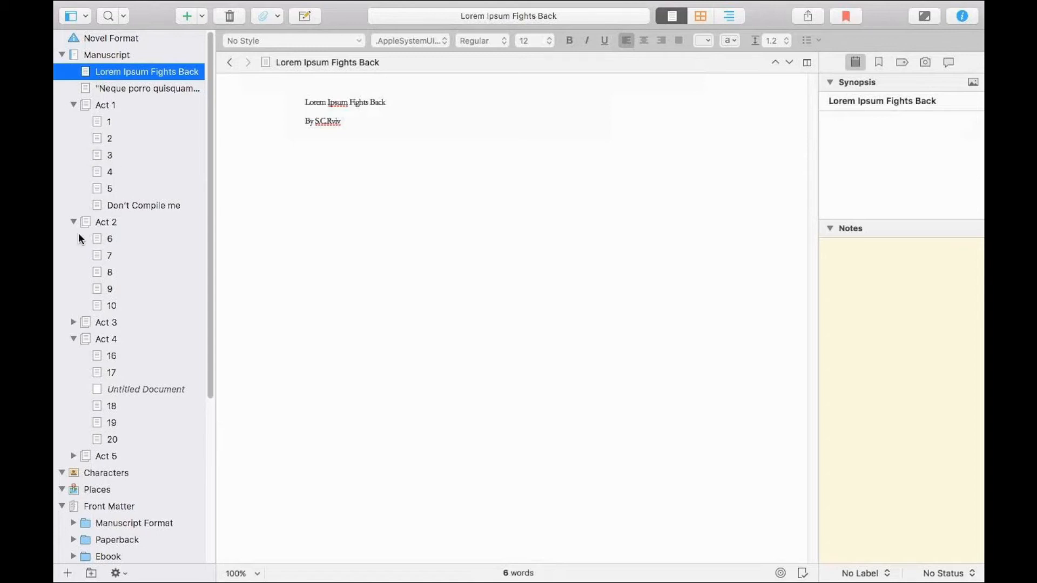
{"action": "left_click", "coordinate": [73, 322]}
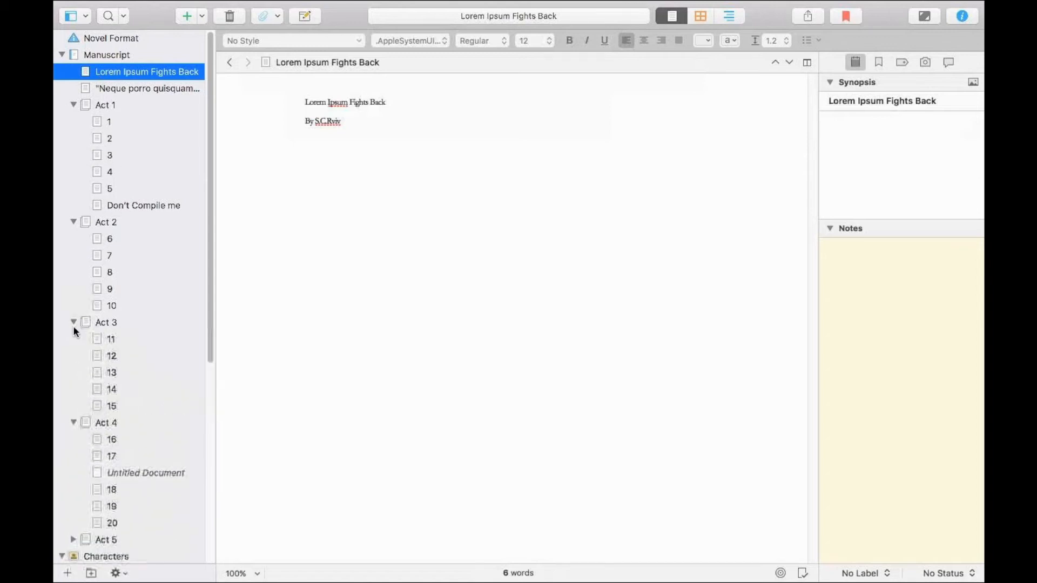
{"action": "left_click", "coordinate": [74, 539]}
{"action": "scroll", "coordinate": [100, 493], "scroll_direction": "down", "scroll_amount": 5}
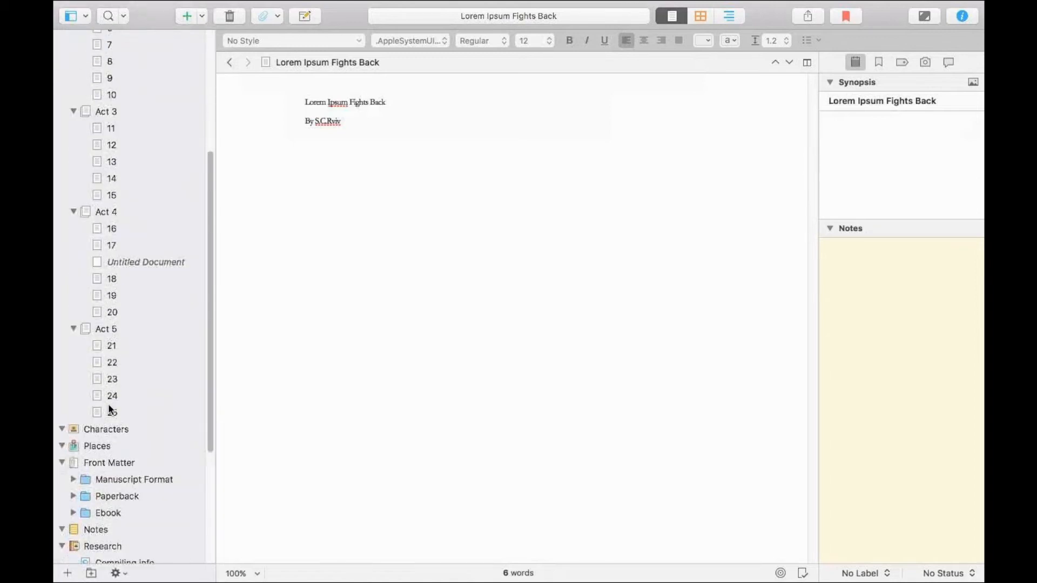
{"action": "left_click", "coordinate": [109, 409]}
{"action": "scroll", "coordinate": [108, 400], "scroll_direction": "up", "scroll_amount": 5}
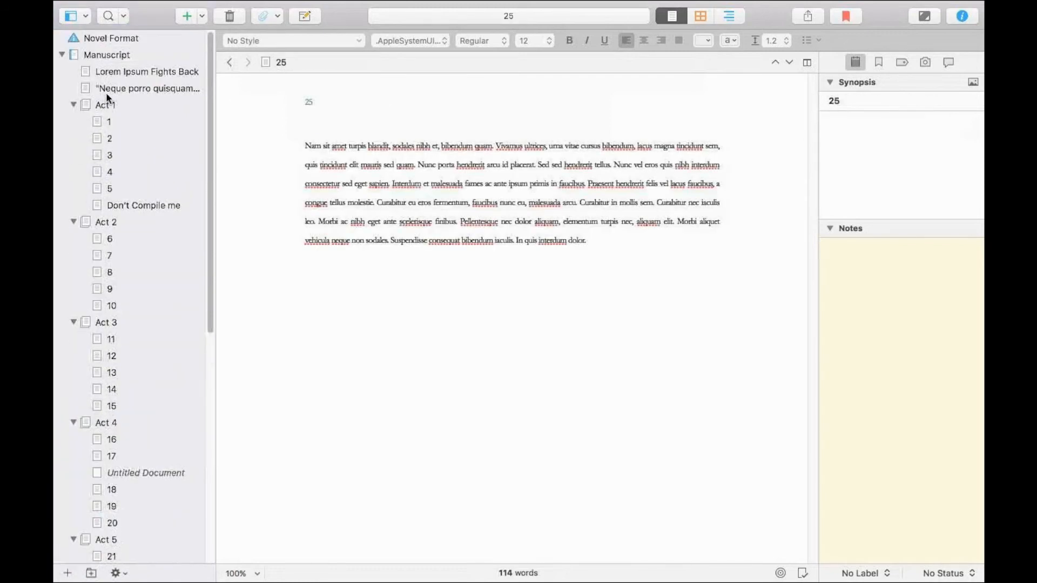
{"action": "left_click", "coordinate": [104, 71], "text": "shift"}
{"action": "right_click", "coordinate": [105, 70]}
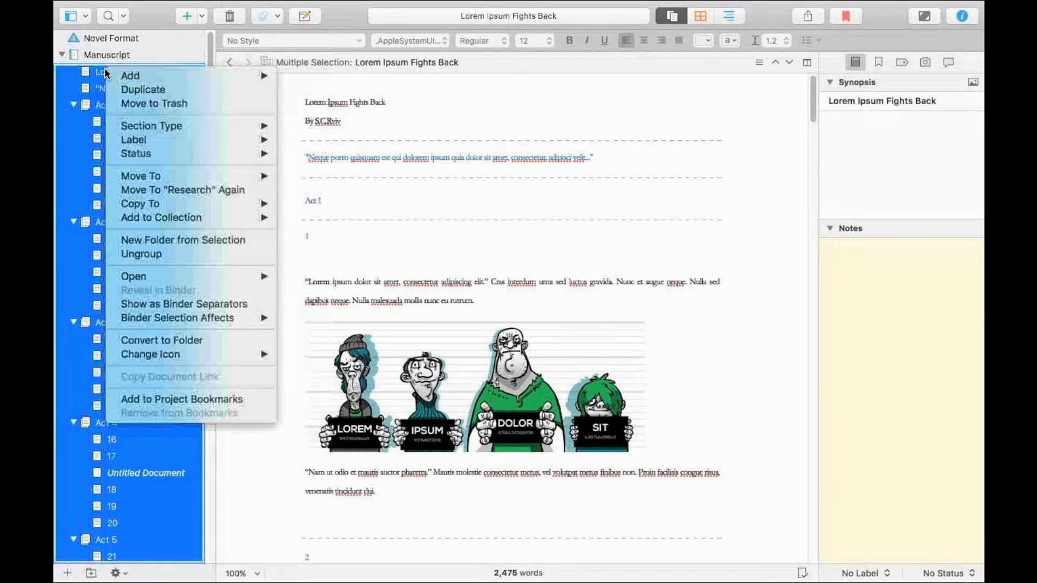
{"action": "mouse_move", "coordinate": [164, 130]}
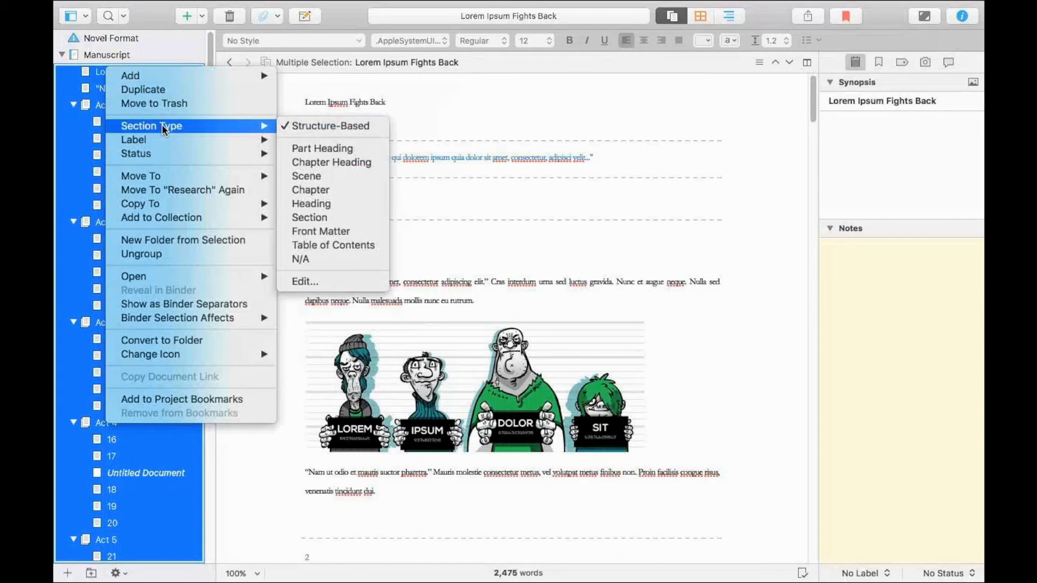
{"action": "left_click", "coordinate": [362, 260]}
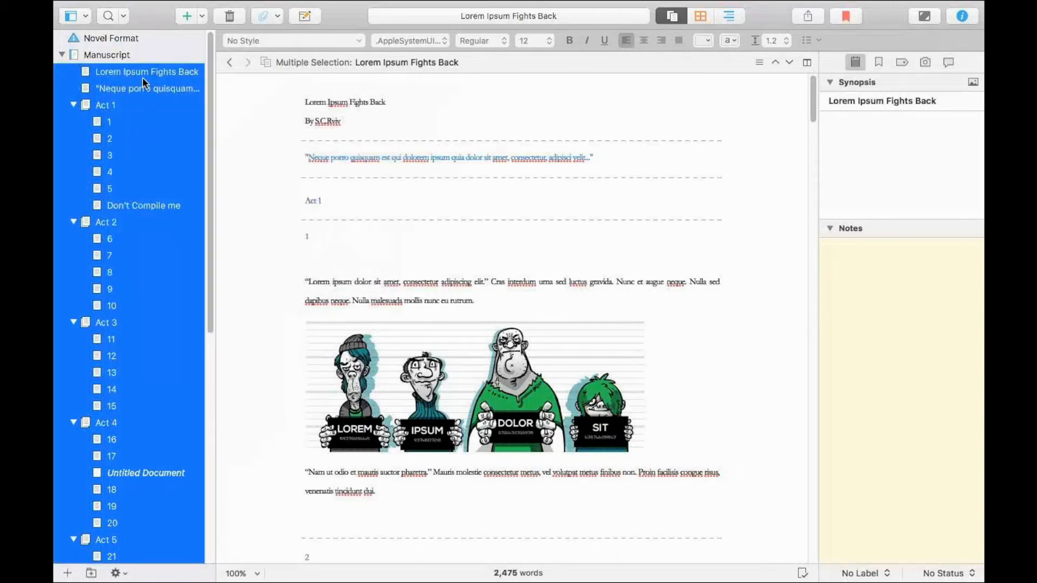
Show Act 1 in the outliner again and hide the inspector.
{"action": "left_click", "coordinate": [118, 103]}
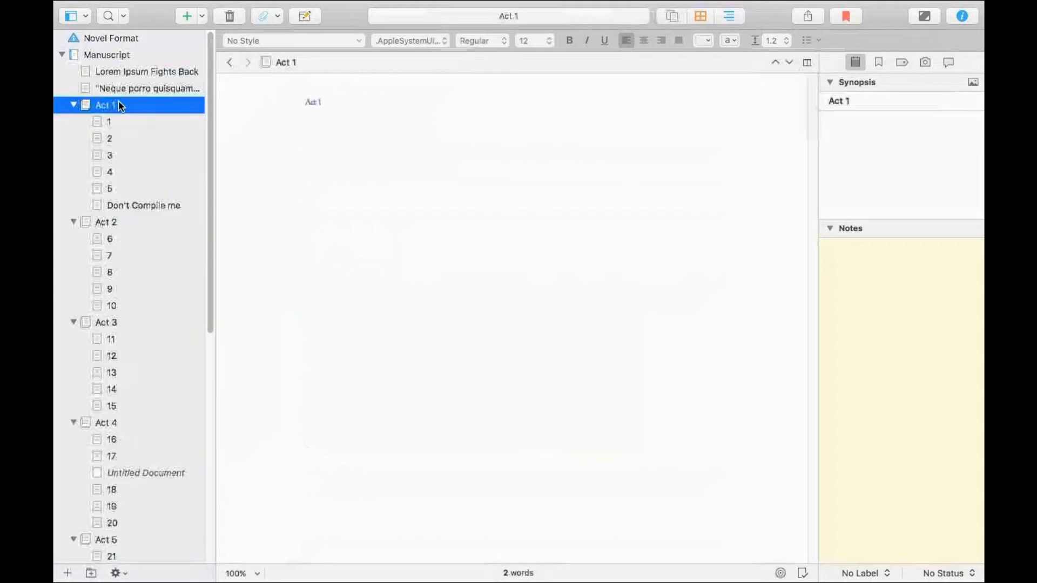
{"action": "left_click", "coordinate": [740, 15]}
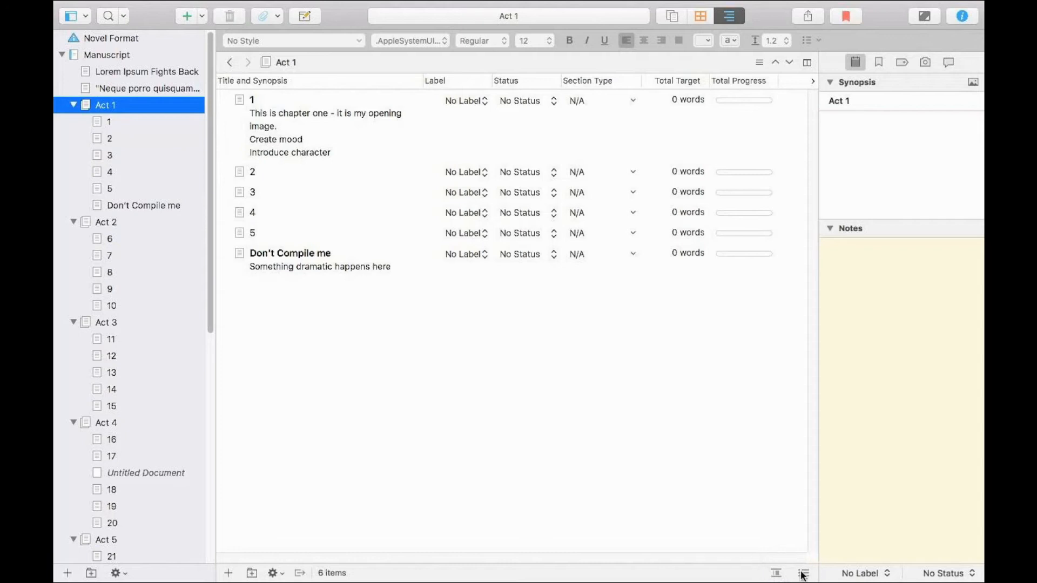
{"action": "left_click", "coordinate": [961, 16]}
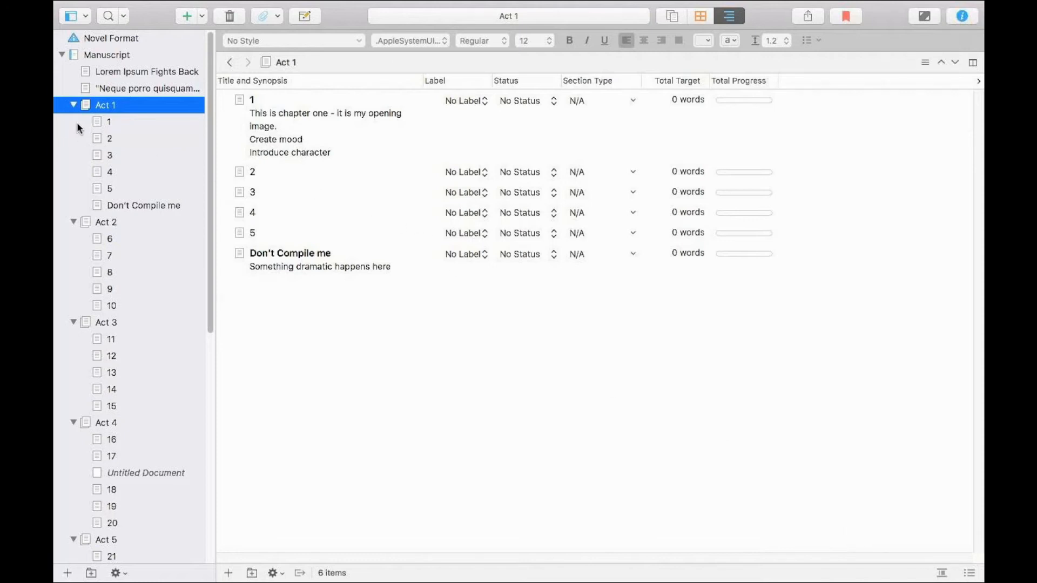
Open chapter 1, set its document target to 1500 words, and check the word count of its body text.
{"action": "left_click", "coordinate": [101, 120]}
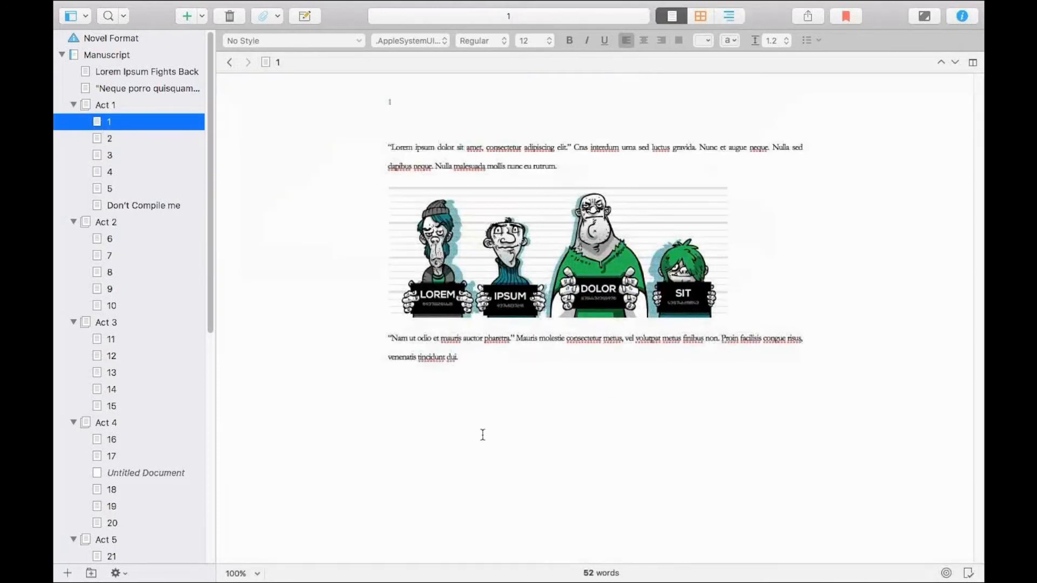
{"action": "left_click", "coordinate": [947, 573]}
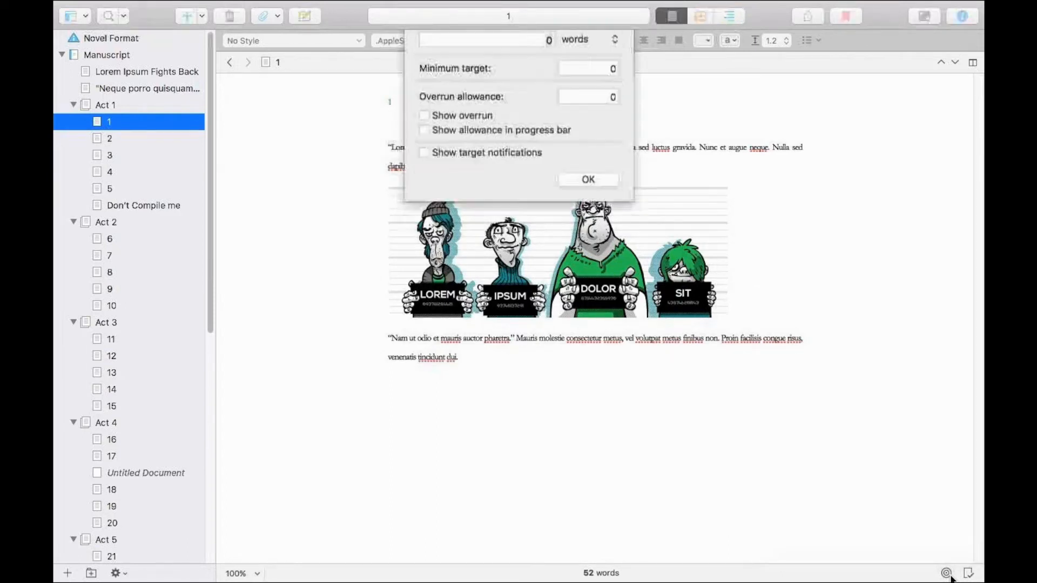
{"action": "type", "text": "1500"}
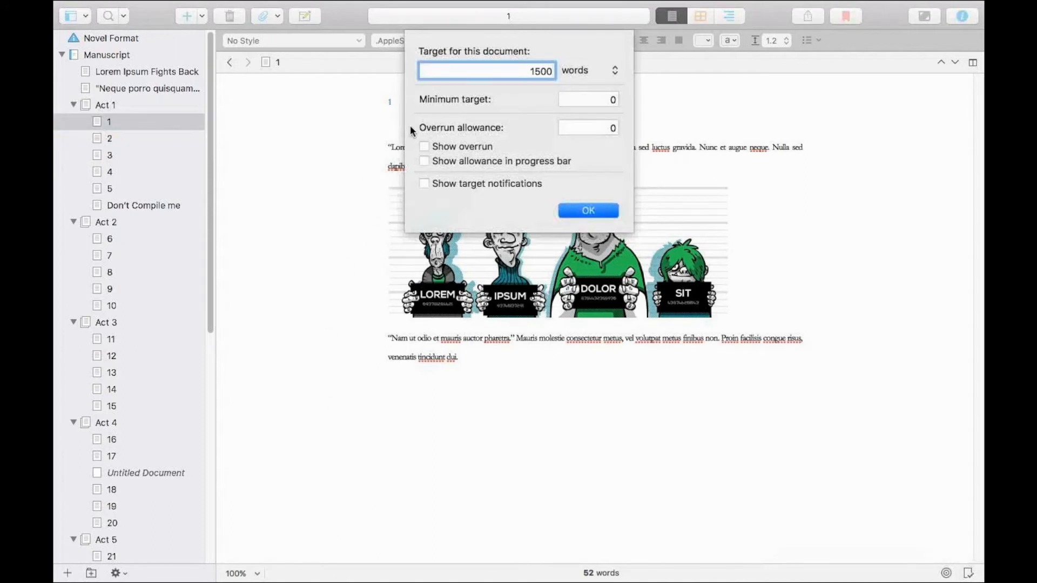
{"action": "key", "text": "Return"}
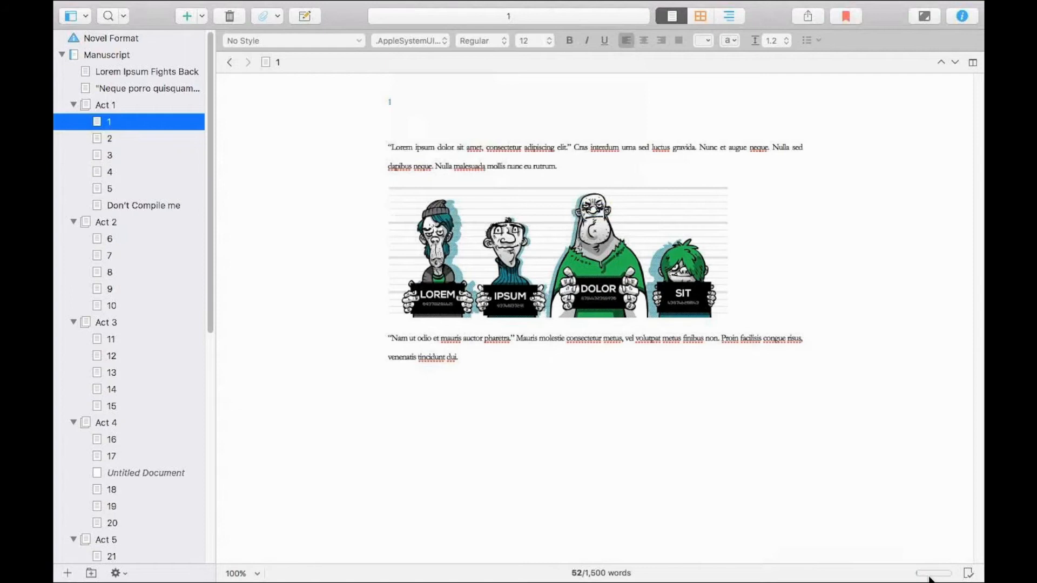
{"action": "left_click_drag", "start_coordinate": [486, 359], "coordinate": [386, 143]}
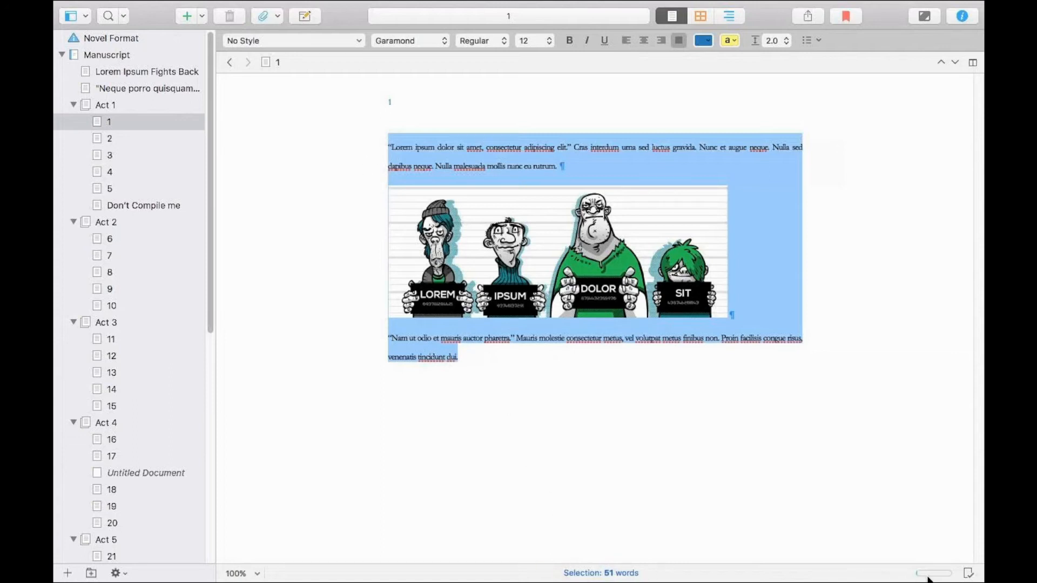
{"action": "left_click", "coordinate": [805, 483]}
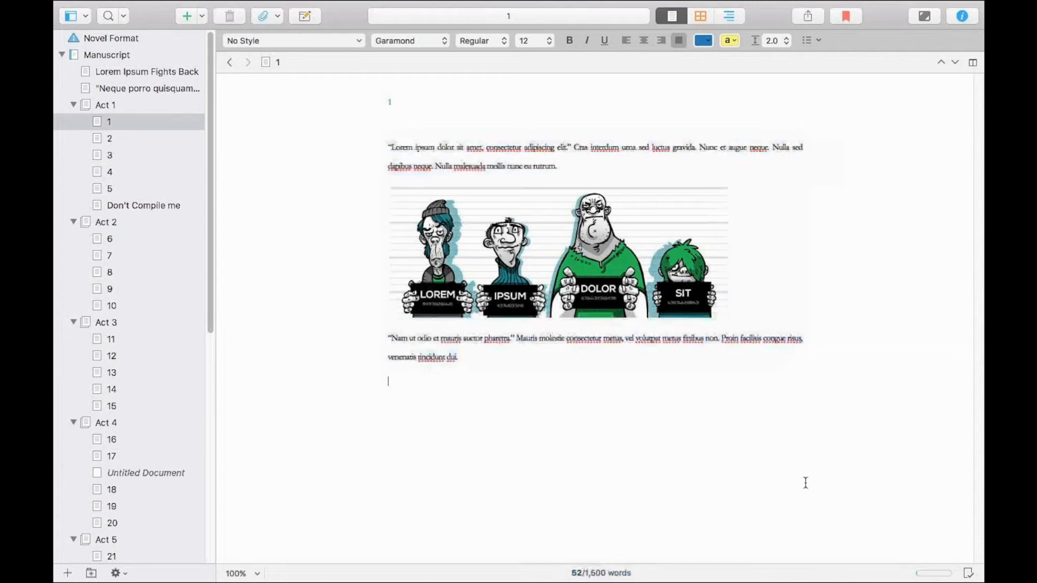
Lower the document target of chapter 1 to 50 words.
{"action": "left_click", "coordinate": [928, 573]}
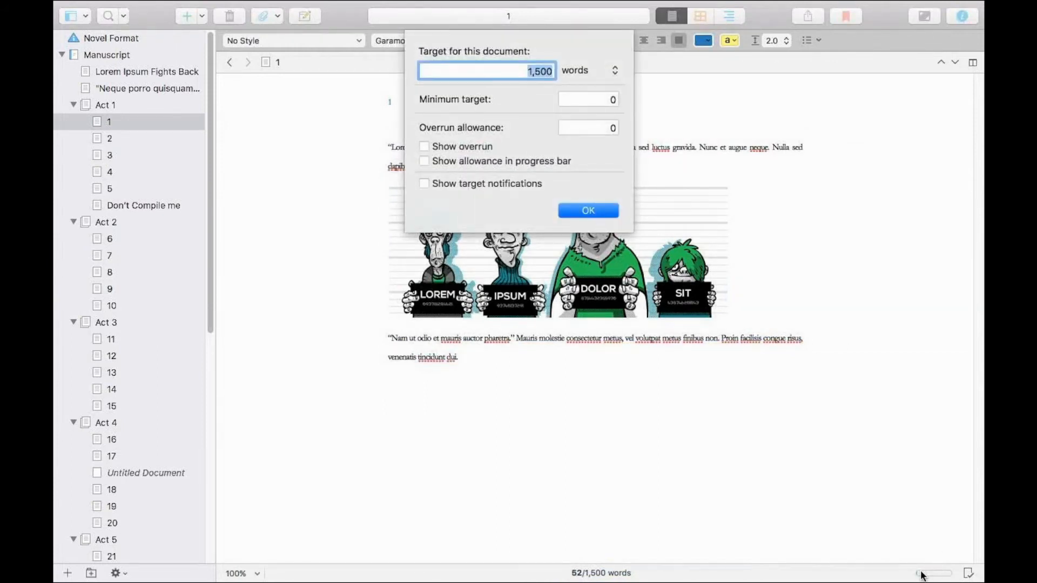
{"action": "left_click_drag", "start_coordinate": [492, 71], "coordinate": [565, 73]}
{"action": "key", "text": "BackSpace"}
{"action": "type", "text": "50"}
{"action": "key", "text": "Return"}
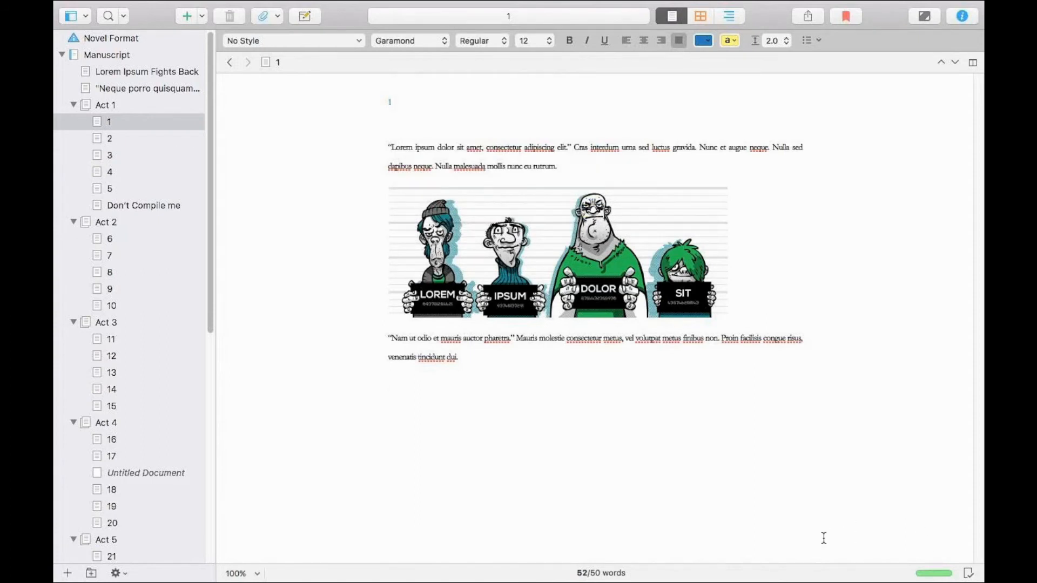
Check Act 1 in the outliner and set the document target of chapter 1 to 45 words.
{"action": "left_click", "coordinate": [106, 103]}
{"action": "left_click", "coordinate": [730, 16]}
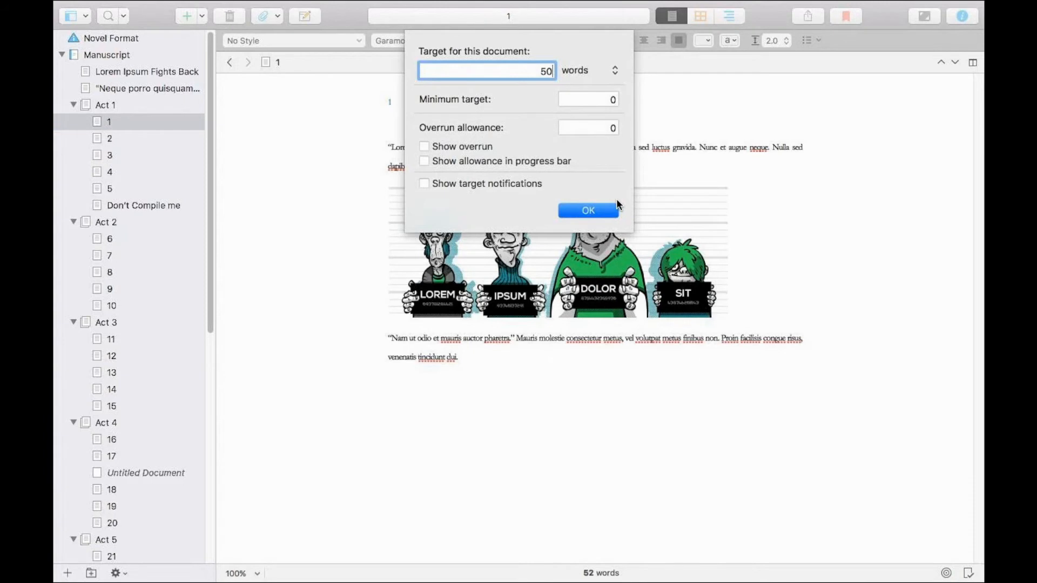
{"action": "key", "text": "BackSpace"}
{"action": "key", "text": "BackSpace"}
{"action": "type", "text": "45"}
{"action": "key", "text": "Return"}
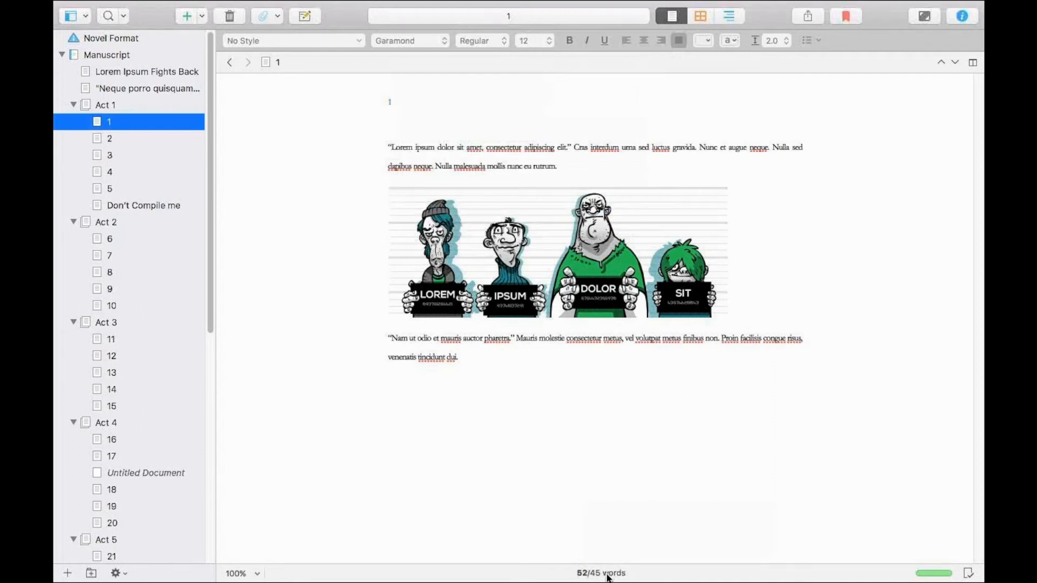
Set the document target of chapter 1 to 60 words, leaving the minimum target and overrun options as they are.
{"action": "mouse_move", "coordinate": [607, 577]}
{"action": "left_click", "coordinate": [967, 574]}
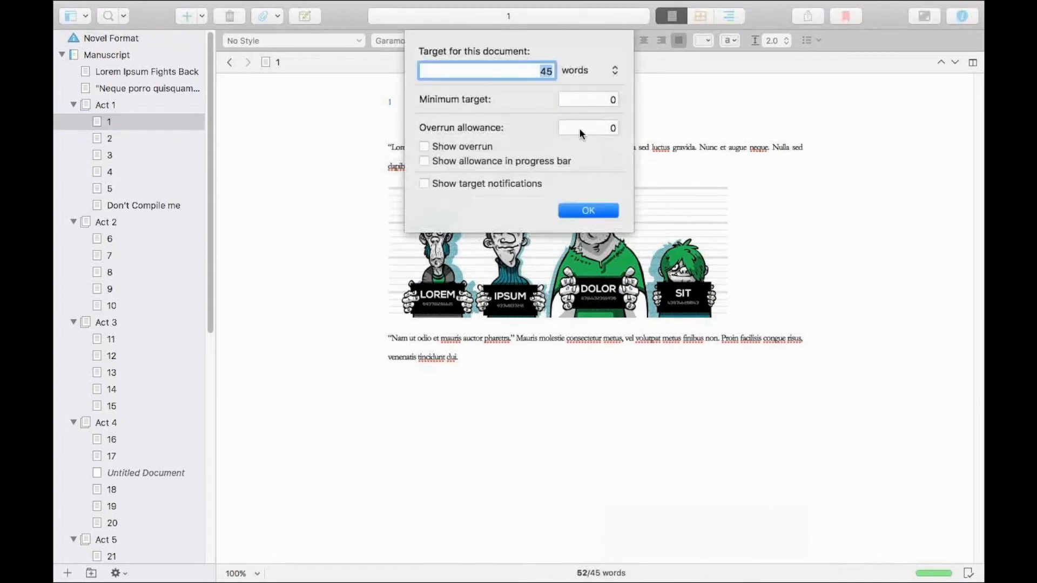
{"action": "left_click", "coordinate": [534, 75]}
{"action": "key", "text": "BackSpace"}
{"action": "key", "text": "BackSpace"}
{"action": "type", "text": "60"}
{"action": "key", "text": "Tab"}
{"action": "key", "text": "Return"}
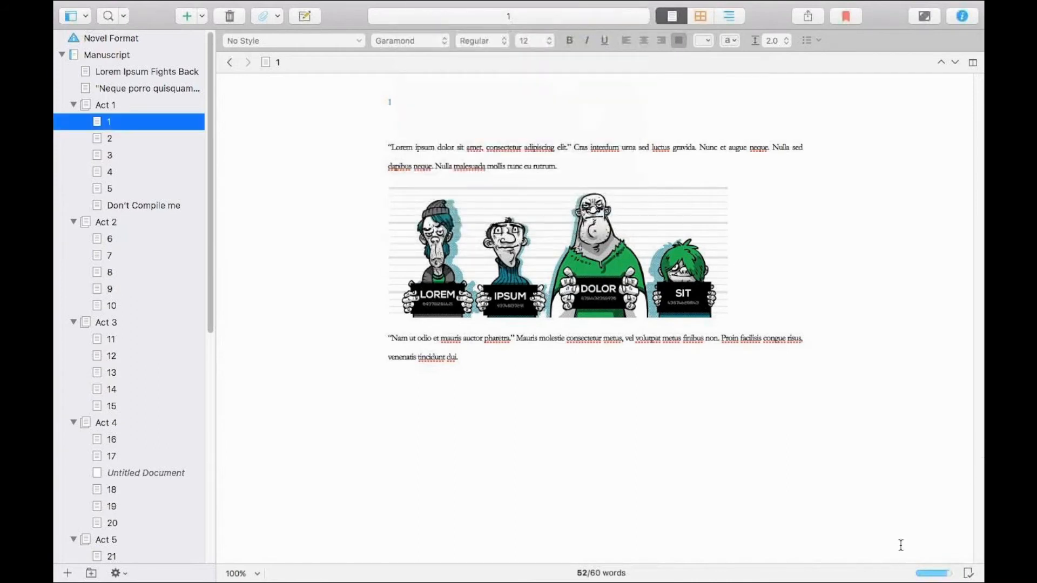
{"action": "left_click", "coordinate": [940, 575]}
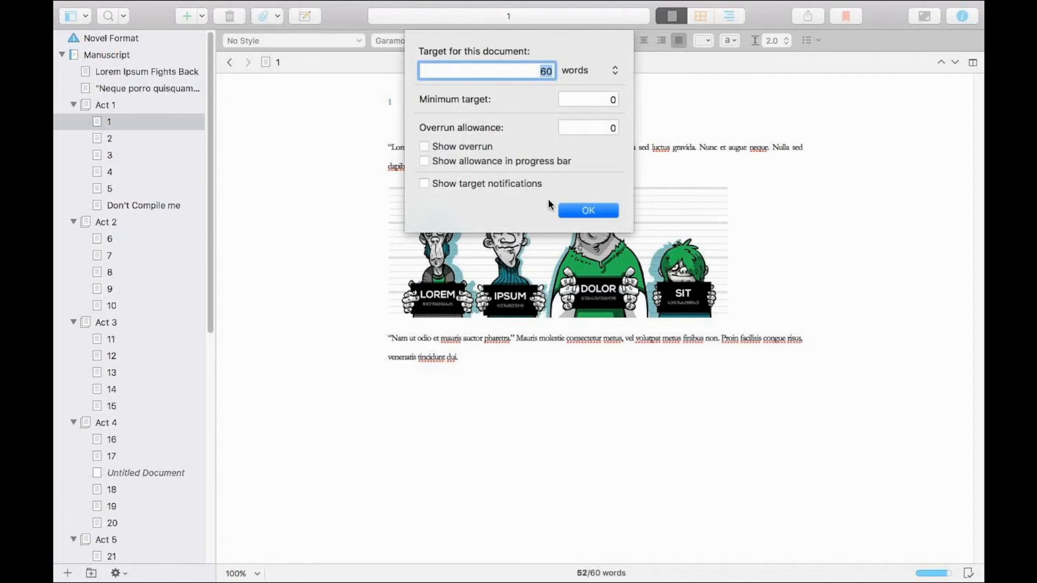
{"action": "left_click", "coordinate": [572, 210]}
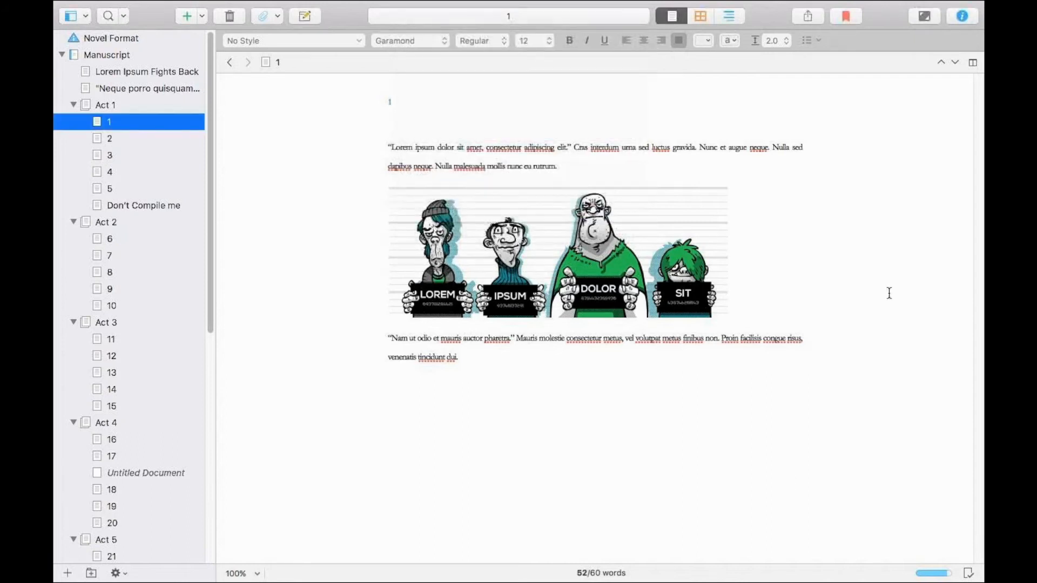
Show Act 1 in the outliner and check the total target and total progress of chapter 1.
{"action": "left_click", "coordinate": [729, 16]}
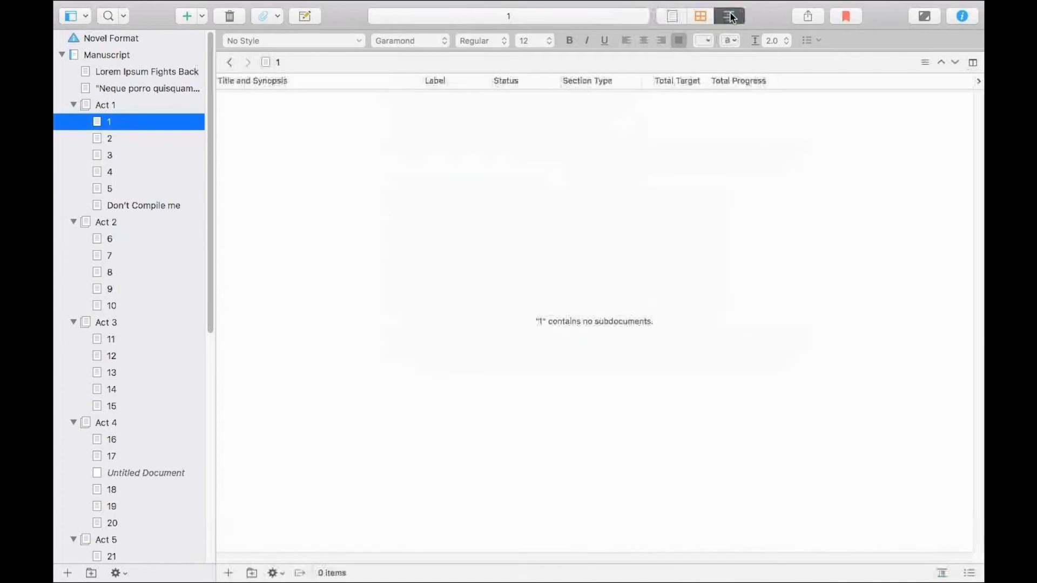
{"action": "left_click", "coordinate": [122, 103]}
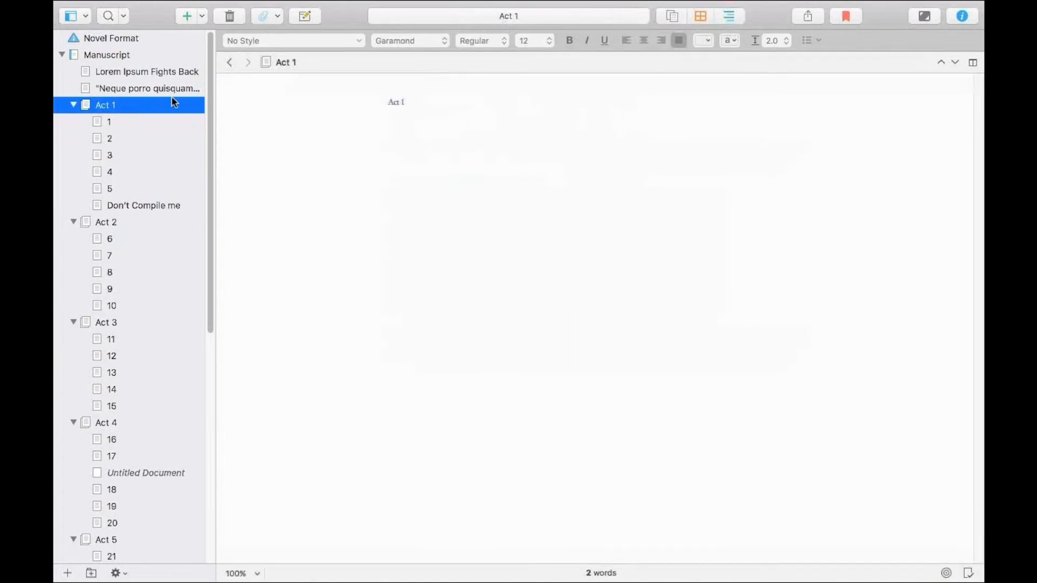
{"action": "left_click", "coordinate": [719, 16]}
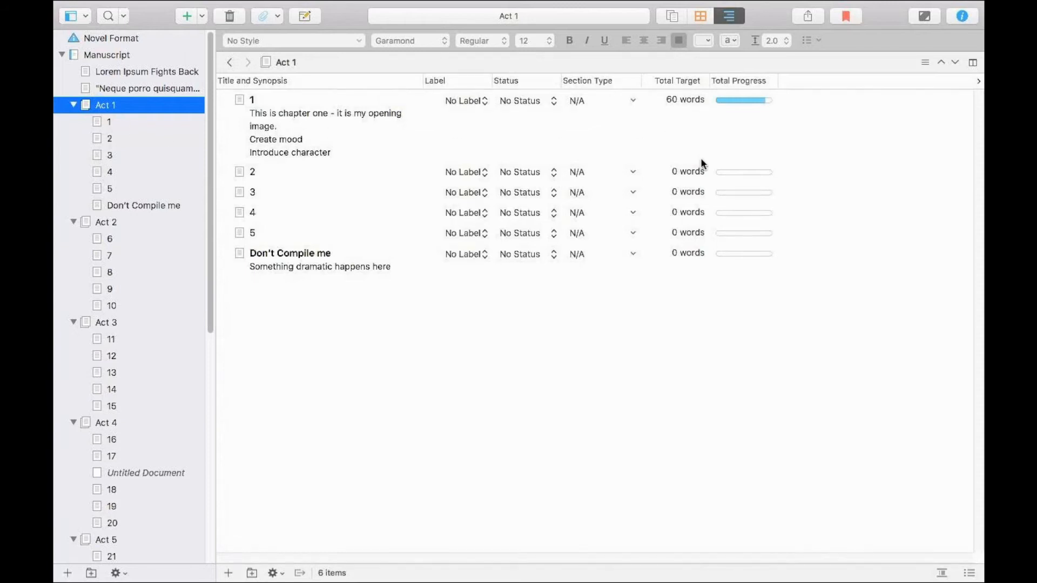
{"action": "left_click", "coordinate": [665, 278]}
{"action": "right_click", "coordinate": [110, 106]}
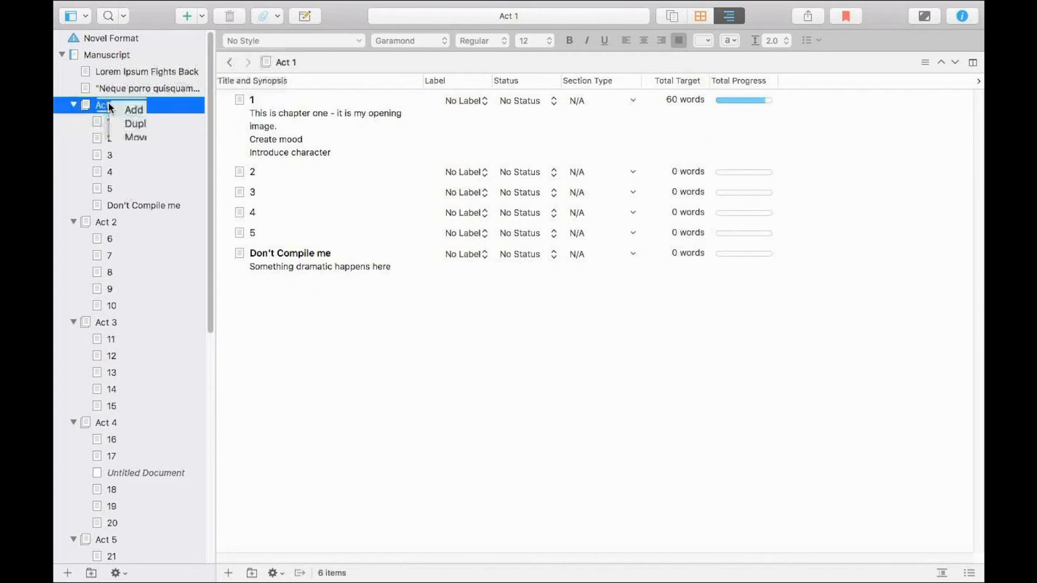
{"action": "left_click", "coordinate": [372, 123]}
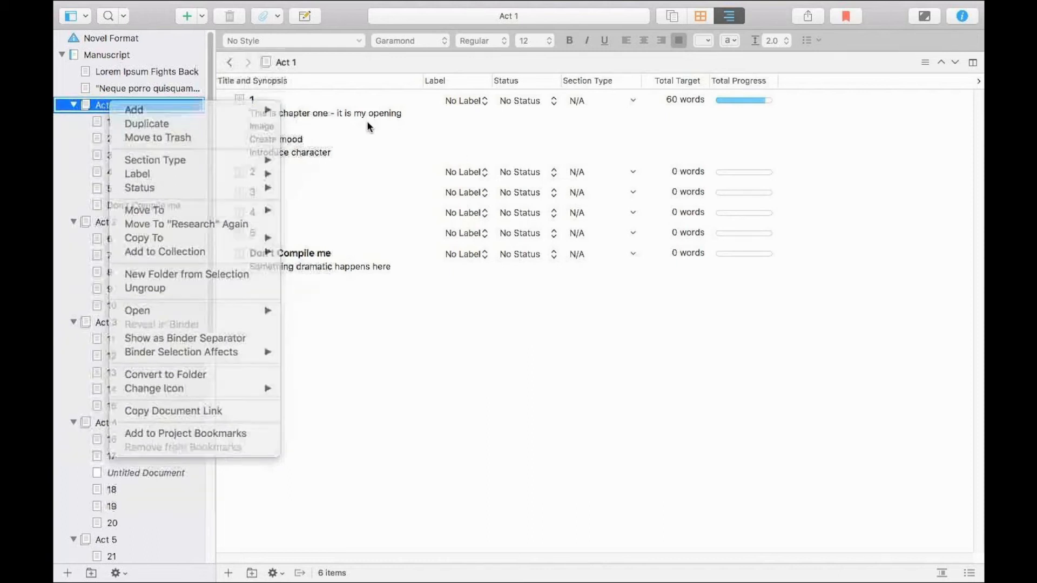
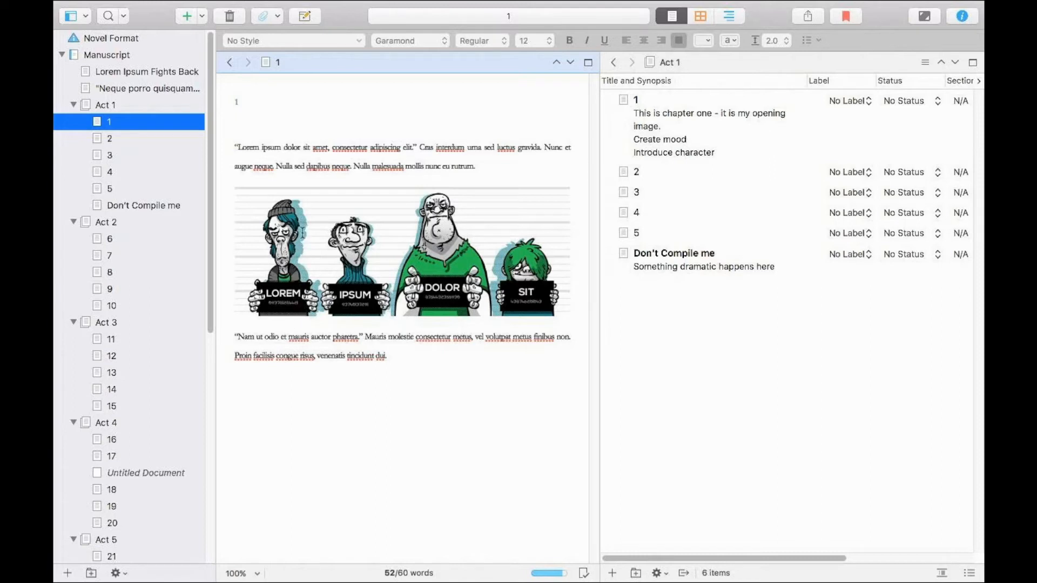
Collapse the Research and Trash groups in the binder and expand Template Sheets.
{"action": "scroll", "coordinate": [185, 486], "scroll_direction": "down", "scroll_amount": 15}
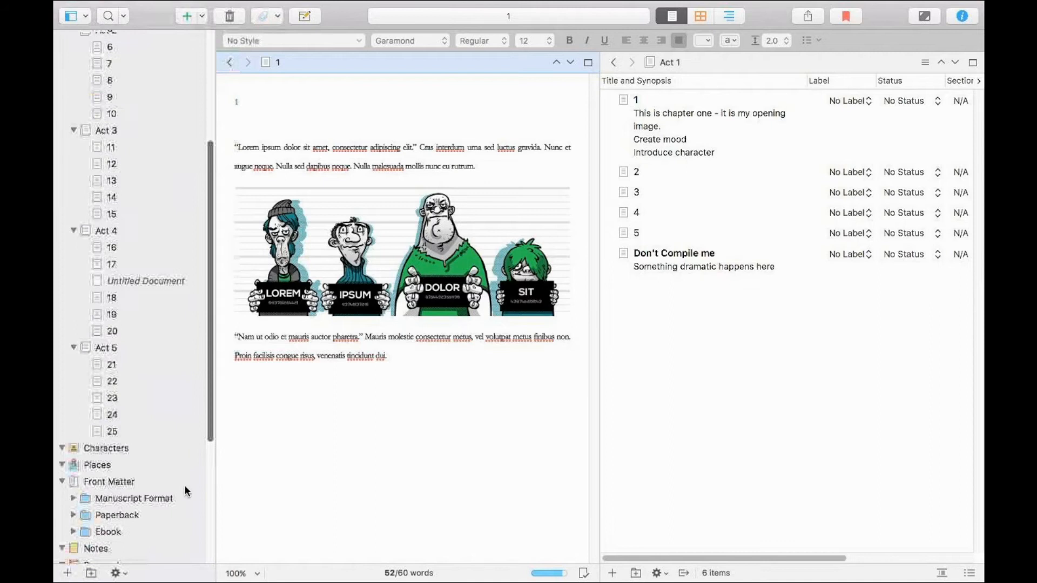
{"action": "scroll", "coordinate": [189, 559], "scroll_direction": "down", "scroll_amount": 1}
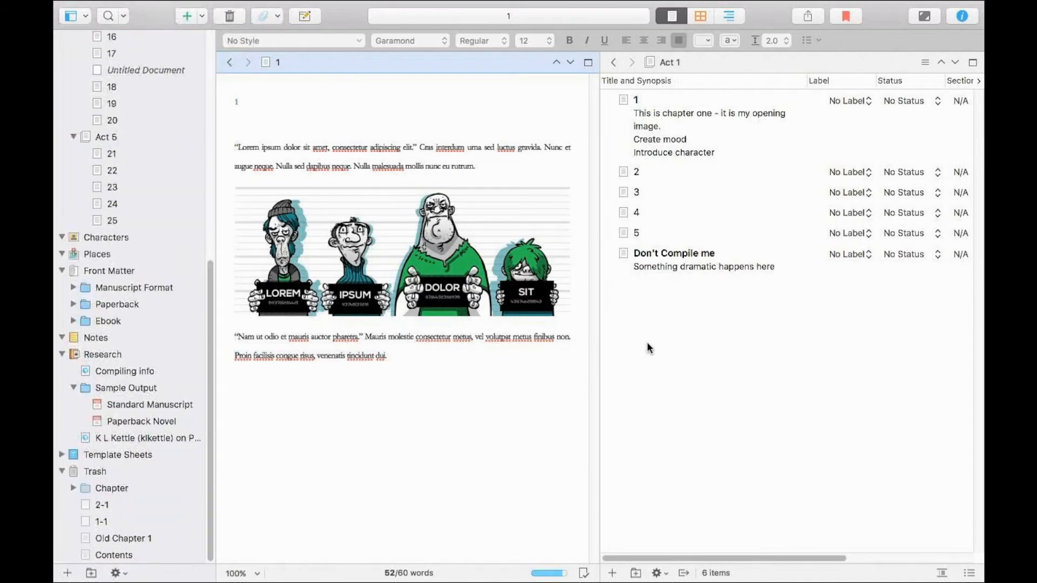
{"action": "left_click", "coordinate": [673, 325]}
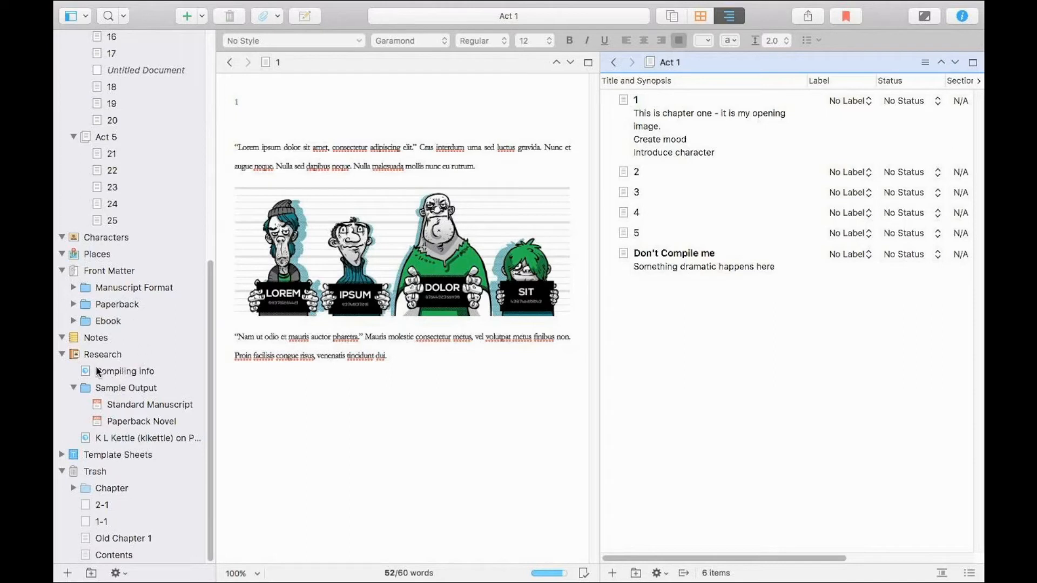
{"action": "left_click", "coordinate": [66, 354]}
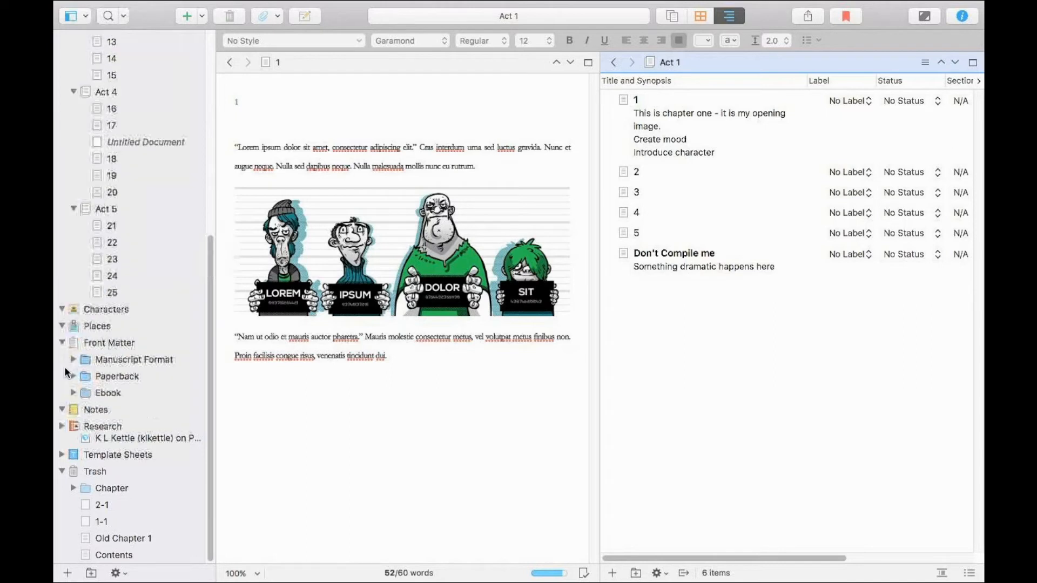
{"action": "left_click", "coordinate": [61, 470]}
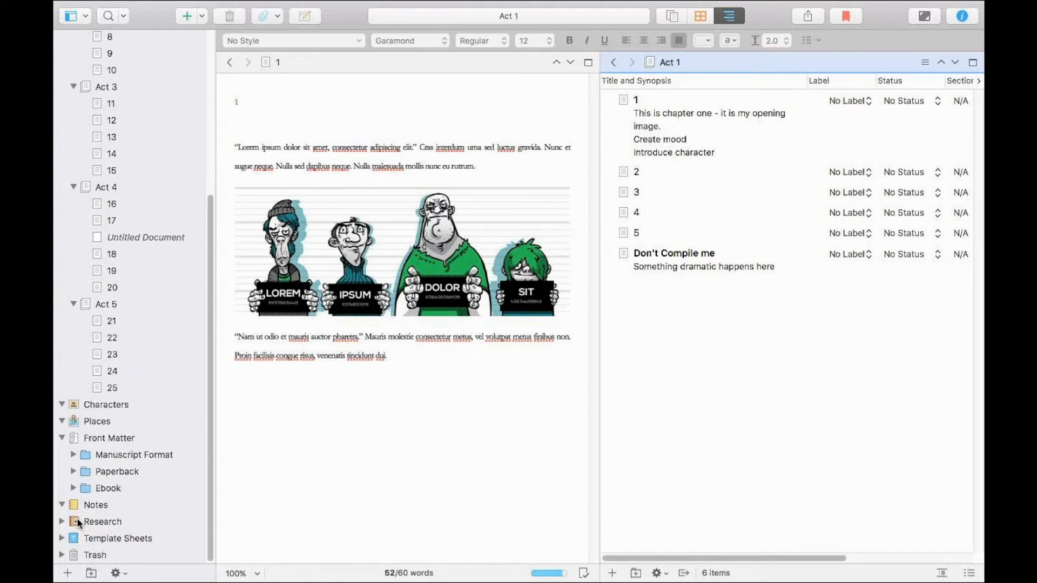
{"action": "left_click", "coordinate": [62, 538]}
{"action": "scroll", "coordinate": [90, 501], "scroll_direction": "down", "scroll_amount": 2}
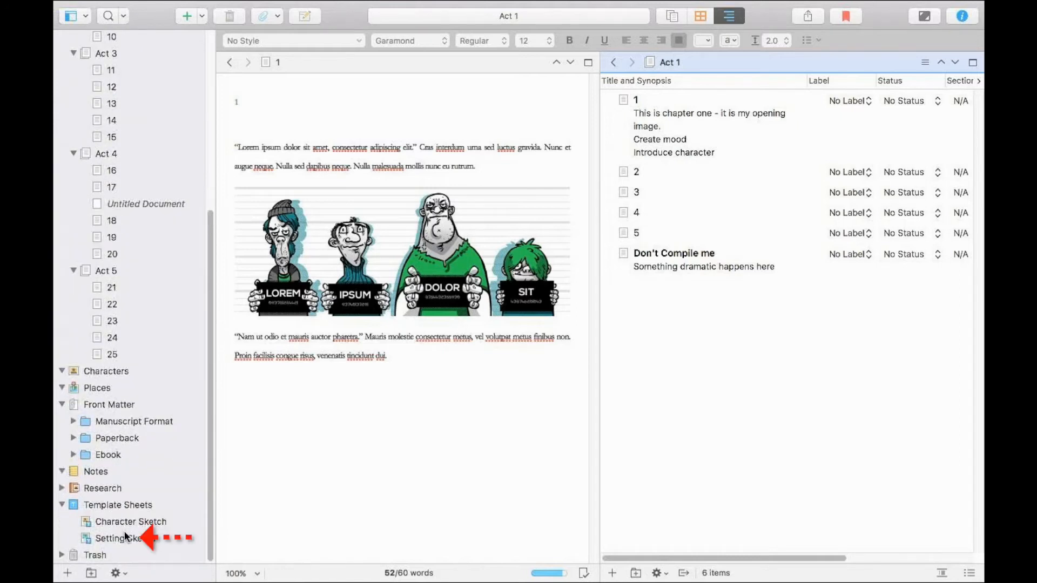
Add the lines "Dramatis Personae" and "Catchphrase" below Age • Location in the Character Sketch template sheet.
{"action": "left_click", "coordinate": [153, 527]}
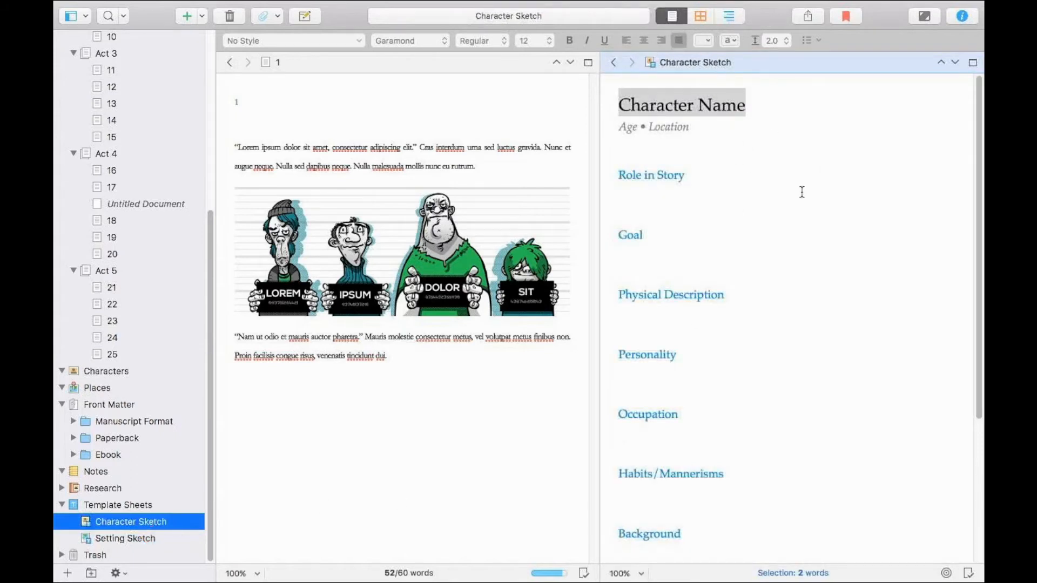
{"action": "left_click", "coordinate": [669, 135]}
{"action": "key", "text": "Return"}
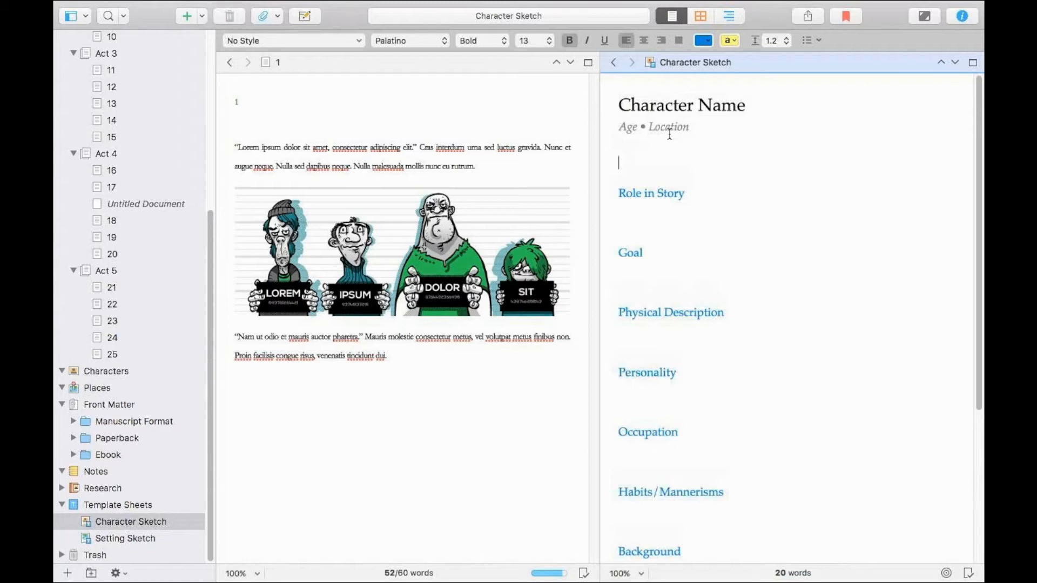
{"action": "type", "text": "Dramatis Personae -"}
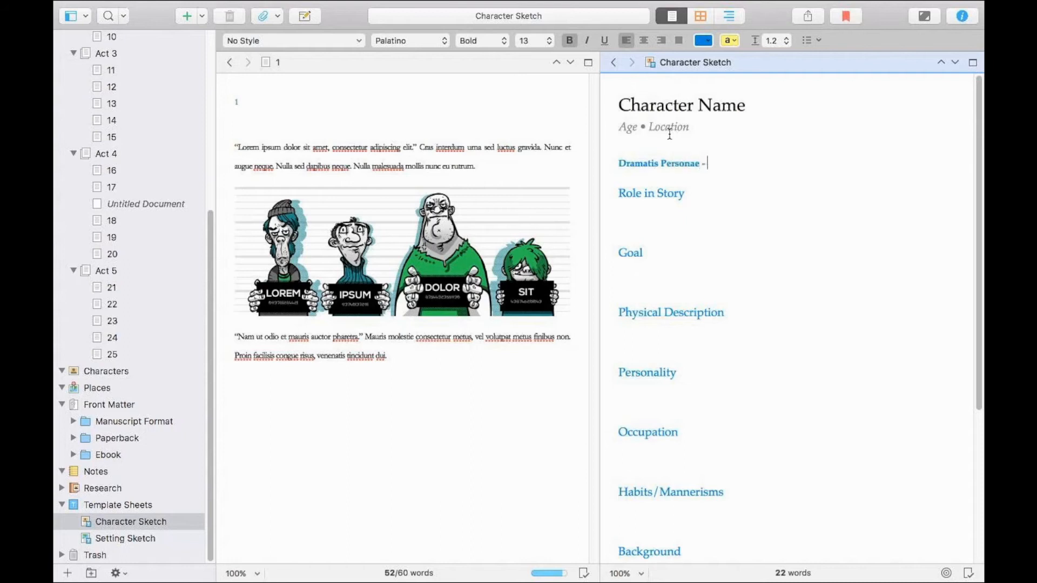
{"action": "key", "text": "BackSpace"}
{"action": "key", "text": "BackSpace"}
{"action": "key", "text": "Return"}
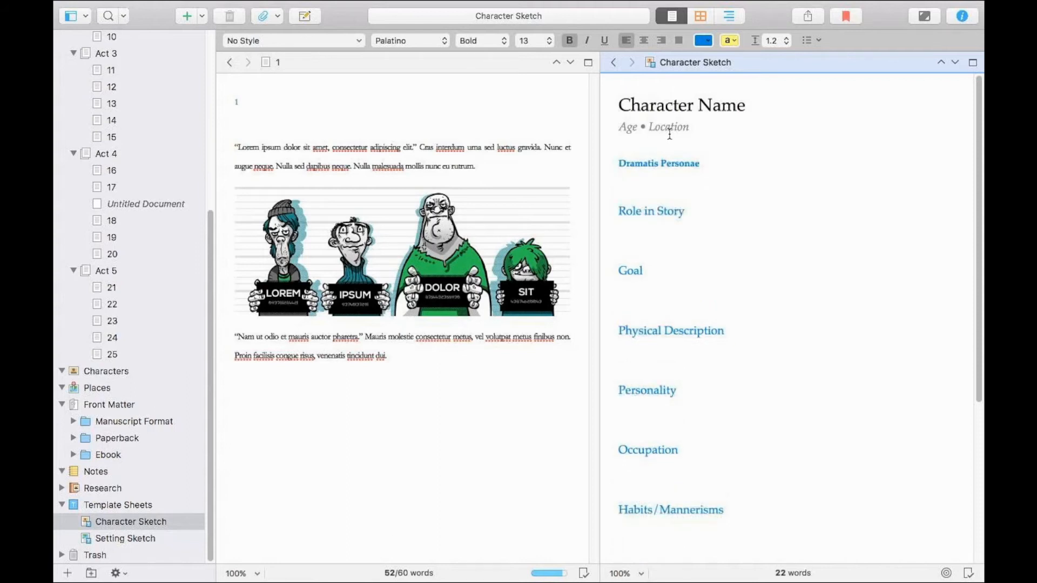
{"action": "type", "text": "Catchphrase"}
{"action": "left_click", "coordinate": [146, 505]}
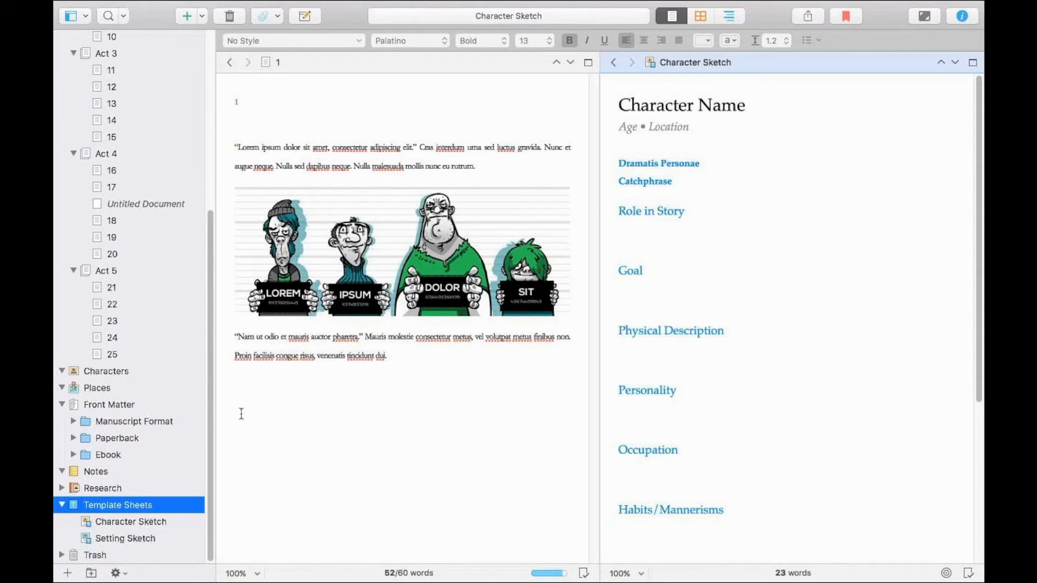
Add a new document to the Characters folder from the Character Sketch template.
{"action": "left_click", "coordinate": [89, 372]}
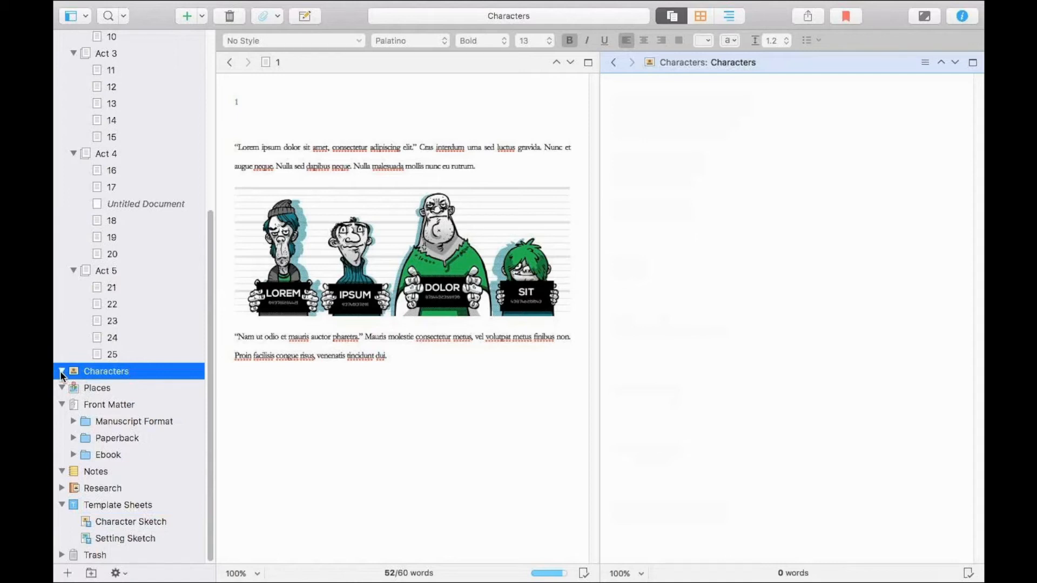
{"action": "right_click", "coordinate": [81, 372]}
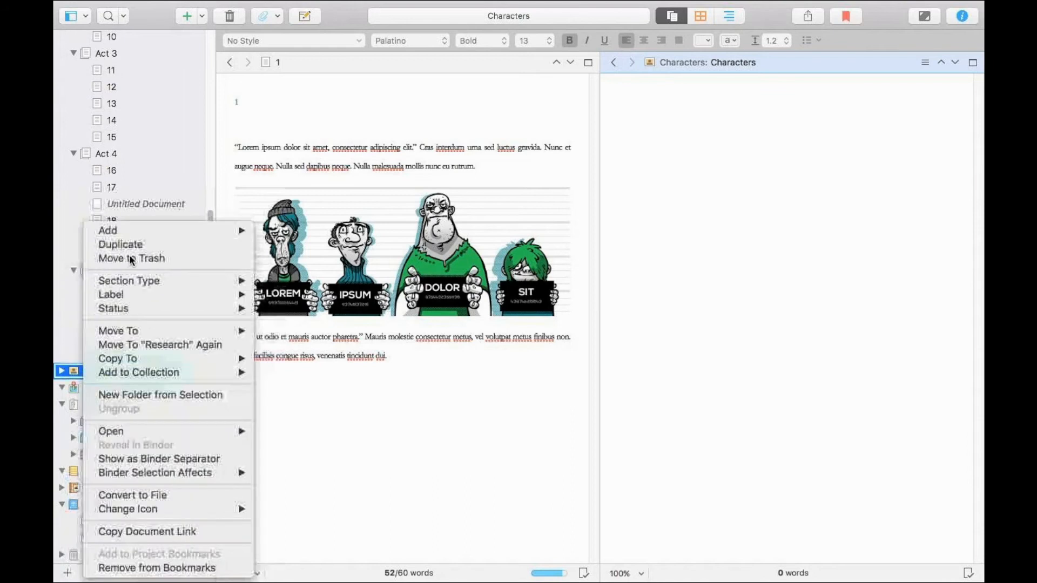
{"action": "mouse_move", "coordinate": [144, 231]}
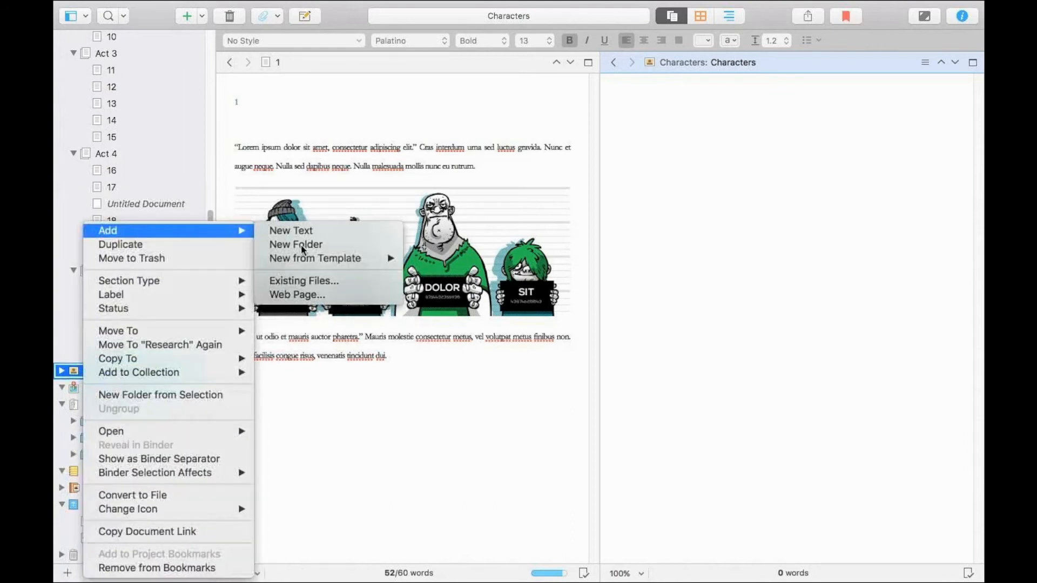
{"action": "mouse_move", "coordinate": [304, 258]}
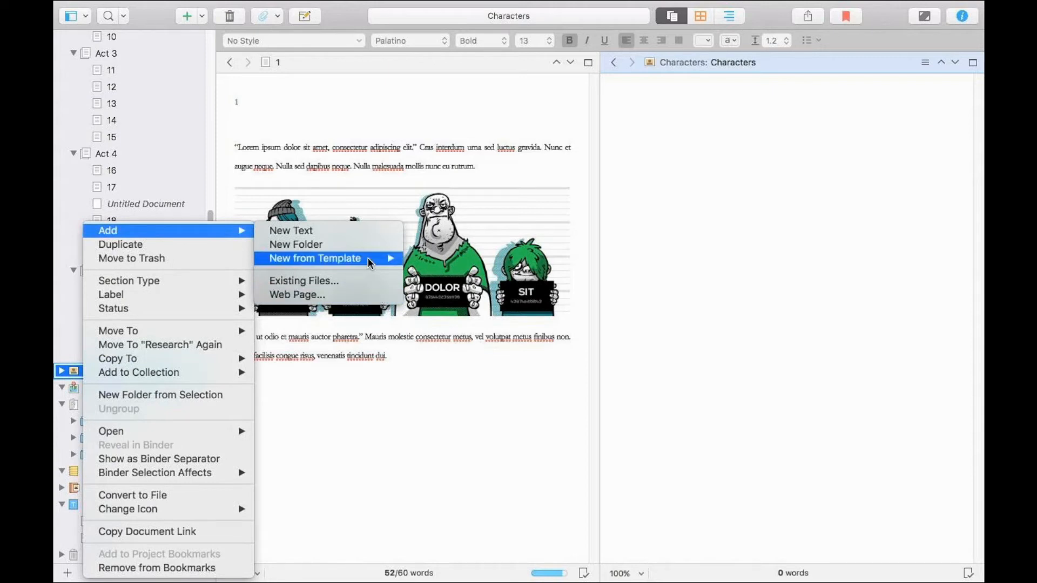
{"action": "mouse_move", "coordinate": [371, 263]}
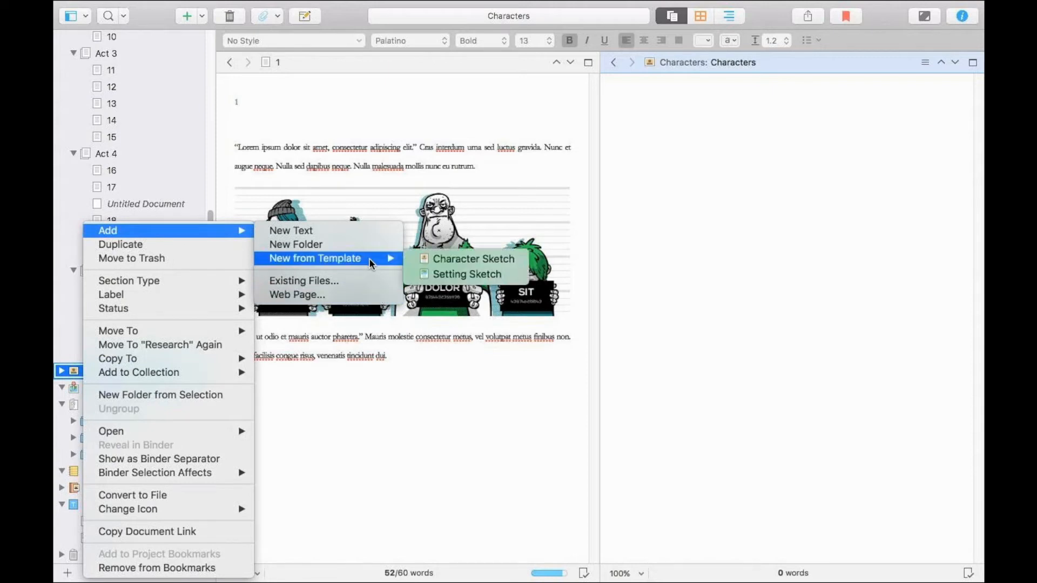
{"action": "left_click", "coordinate": [428, 259]}
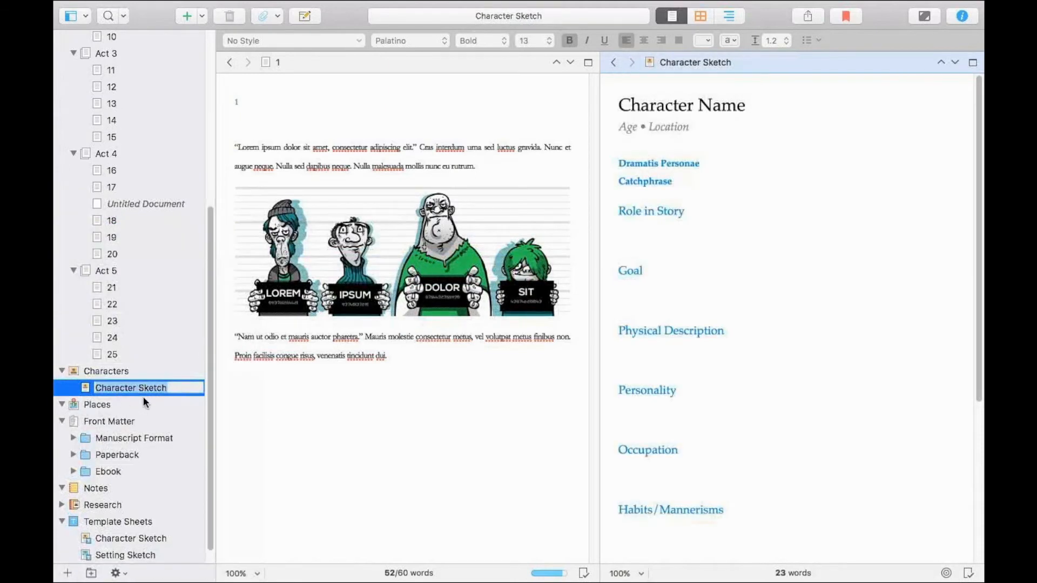
Replace the Character Name heading in the new character sketch with "Mr Lorem Ipsum".
{"action": "left_click", "coordinate": [795, 122]}
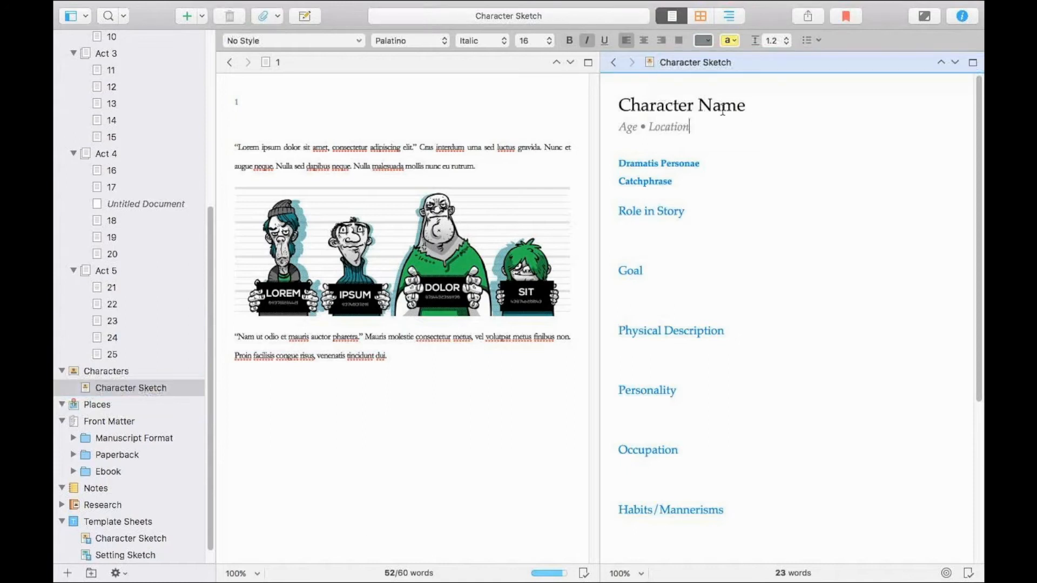
{"action": "left_click_drag", "start_coordinate": [648, 163], "coordinate": [661, 184]}
{"action": "left_click", "coordinate": [692, 176]}
{"action": "left_click_drag", "start_coordinate": [745, 107], "coordinate": [585, 117]}
{"action": "double_click", "coordinate": [587, 117]}
{"action": "left_click", "coordinate": [628, 104]}
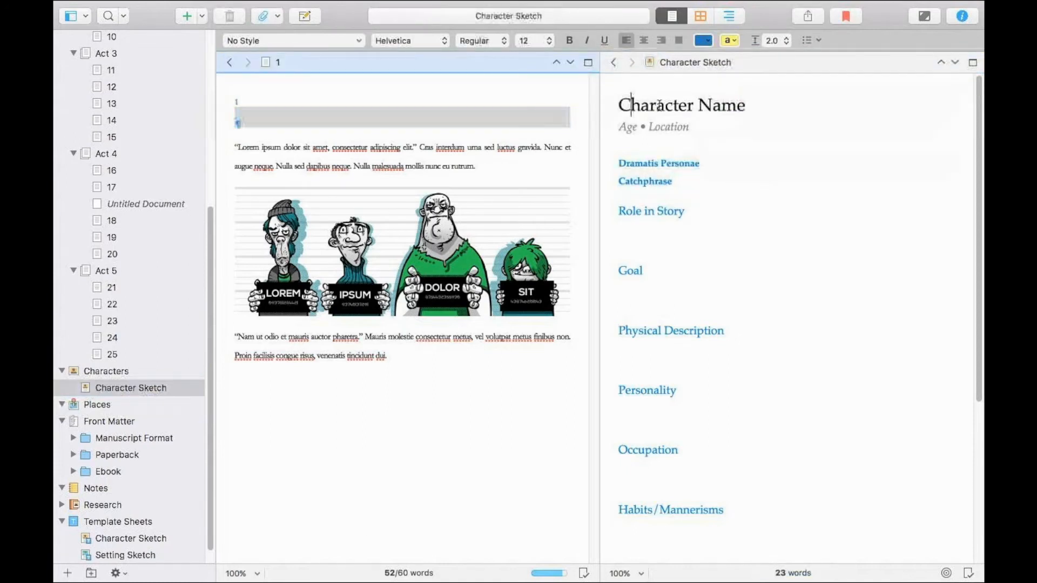
{"action": "left_click_drag", "start_coordinate": [745, 105], "coordinate": [619, 107]}
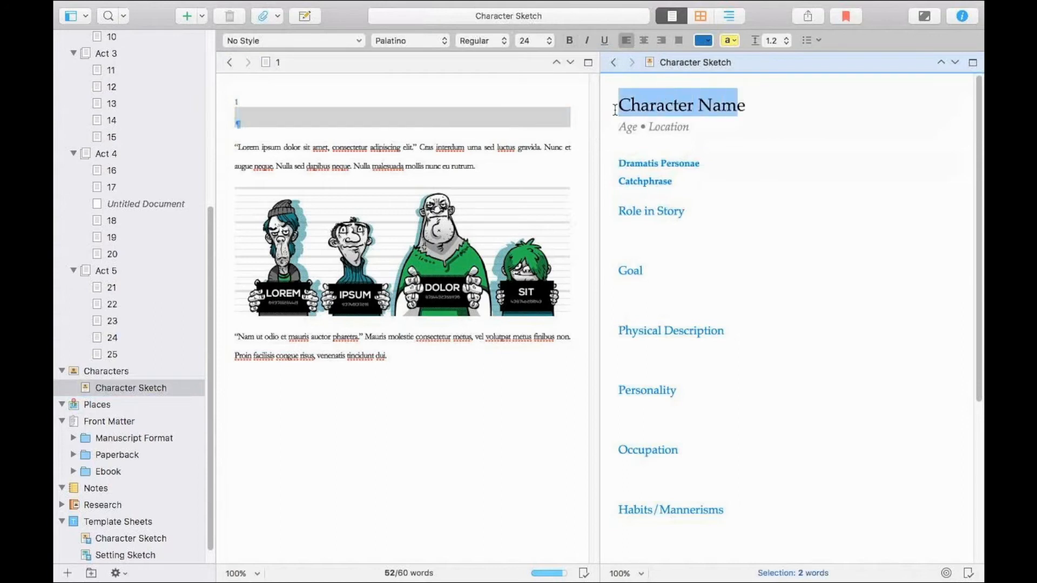
{"action": "type", "text": "Mer"}
{"action": "type", "text": "em Ipsum"}
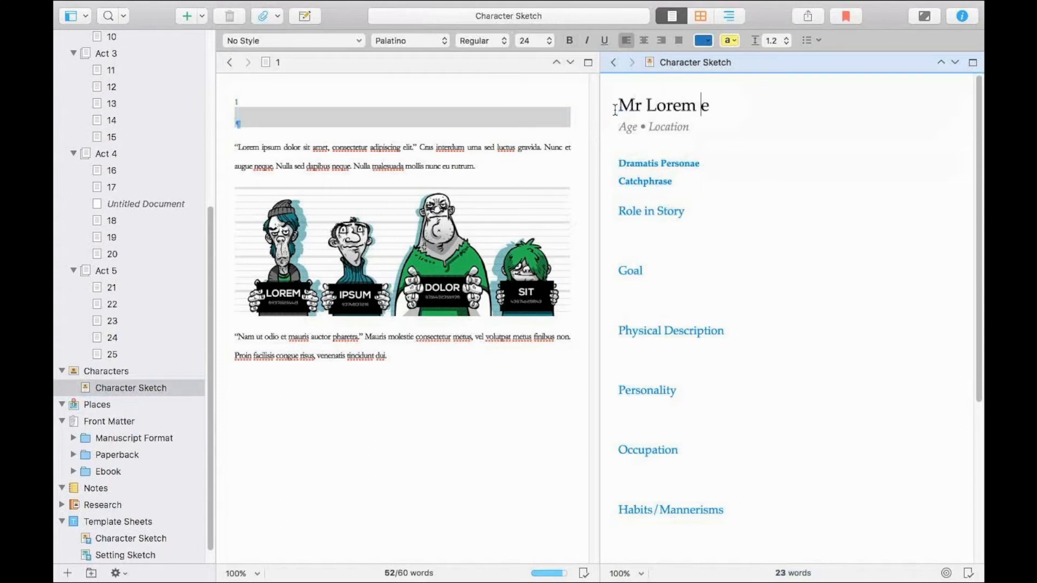
{"action": "key", "text": "shift+Right"}
{"action": "key", "text": "BackSpace"}
Complete the sketch's Dramatis Personae line with "- Protagonist" and the Catchphrase line with "- “Lorem Ipsum”".
{"action": "left_click", "coordinate": [754, 166]}
{"action": "type", "text": "- P"}
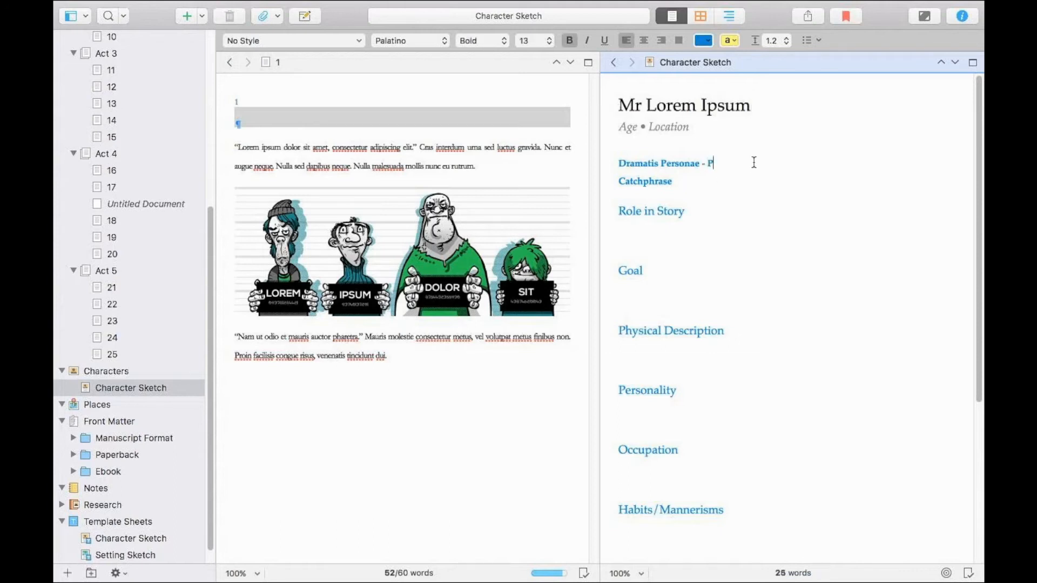
{"action": "type", "text": "rotagonist"}
{"action": "left_click", "coordinate": [753, 193]}
{"action": "left_click", "coordinate": [754, 181]}
{"action": "type", "text": "- Lroem"}
{"action": "key", "text": "BackSpace"}
{"action": "key", "text": "BackSpace"}
{"action": "key", "text": "BackSpace"}
{"action": "type", "text": "Ipsum@"}
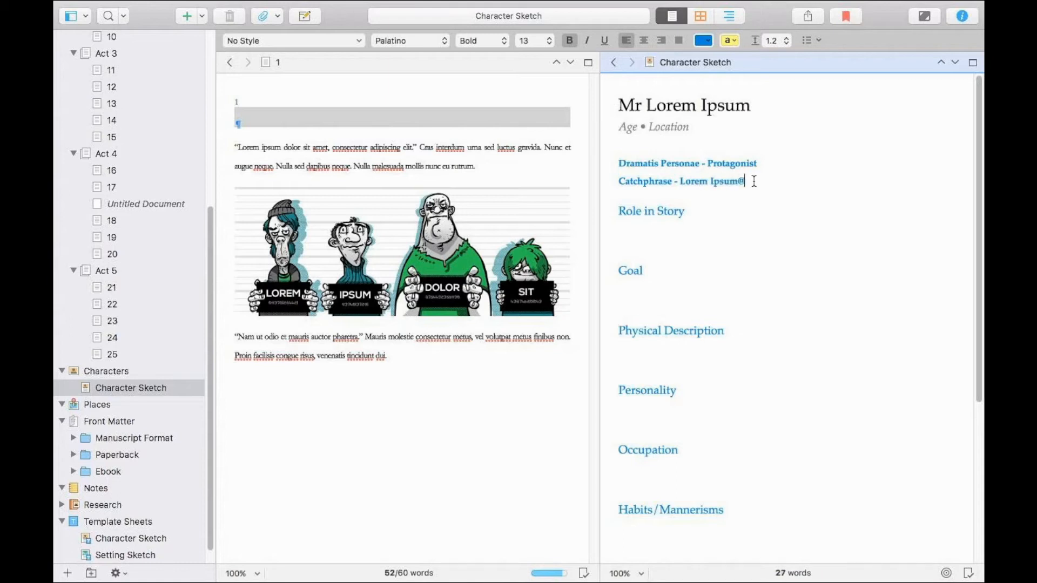
{"action": "type", "text": "\""}
Copy the line-up image from chapter 1 and paste it below Age • Location in the character sketch.
{"action": "left_click_drag", "start_coordinate": [769, 184], "coordinate": [766, 241]}
{"action": "scroll", "coordinate": [762, 241], "scroll_direction": "down", "scroll_amount": 1}
{"action": "left_click", "coordinate": [753, 239]}
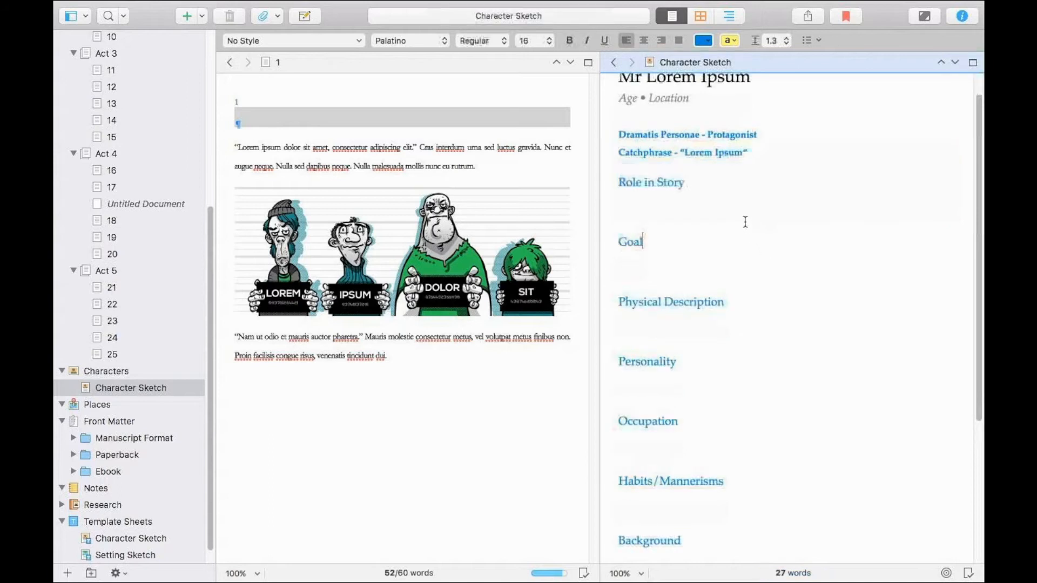
{"action": "left_click_drag", "start_coordinate": [979, 157], "coordinate": [978, 323]}
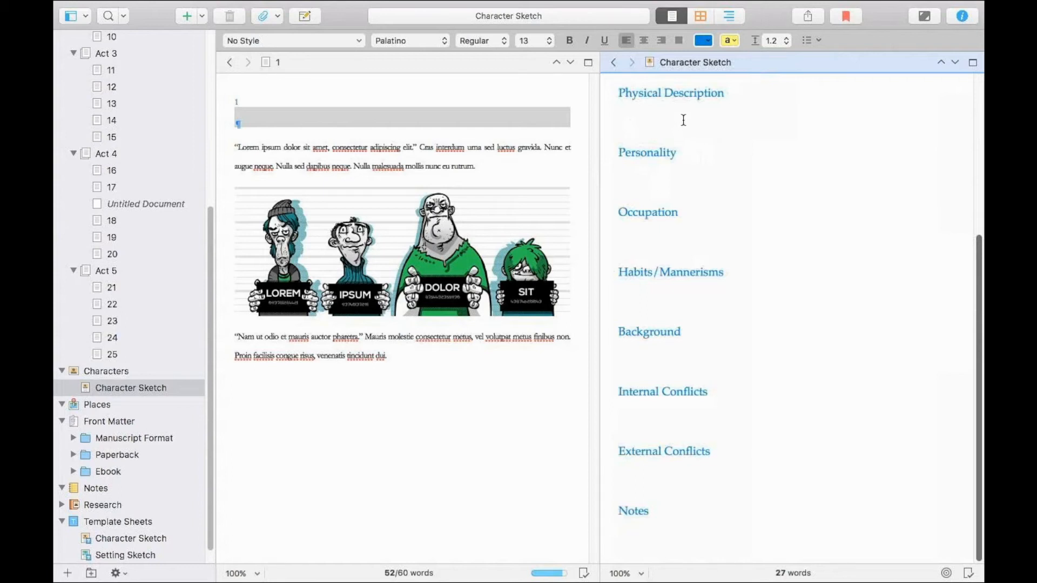
{"action": "scroll", "coordinate": [868, 135], "scroll_direction": "up", "scroll_amount": 10}
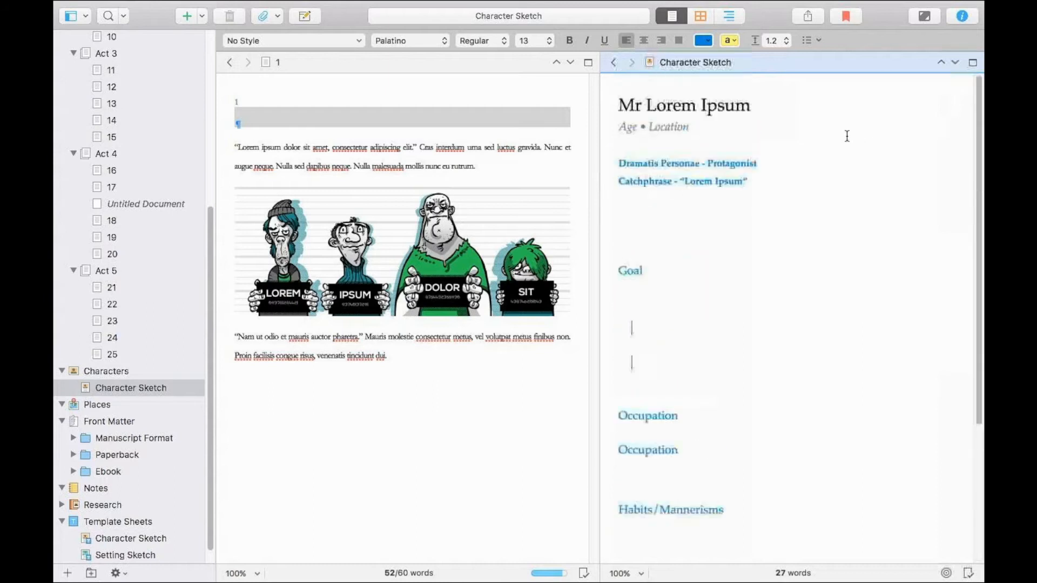
{"action": "left_click_drag", "start_coordinate": [481, 211], "coordinate": [543, 225]}
{"action": "left_click", "coordinate": [493, 237]}
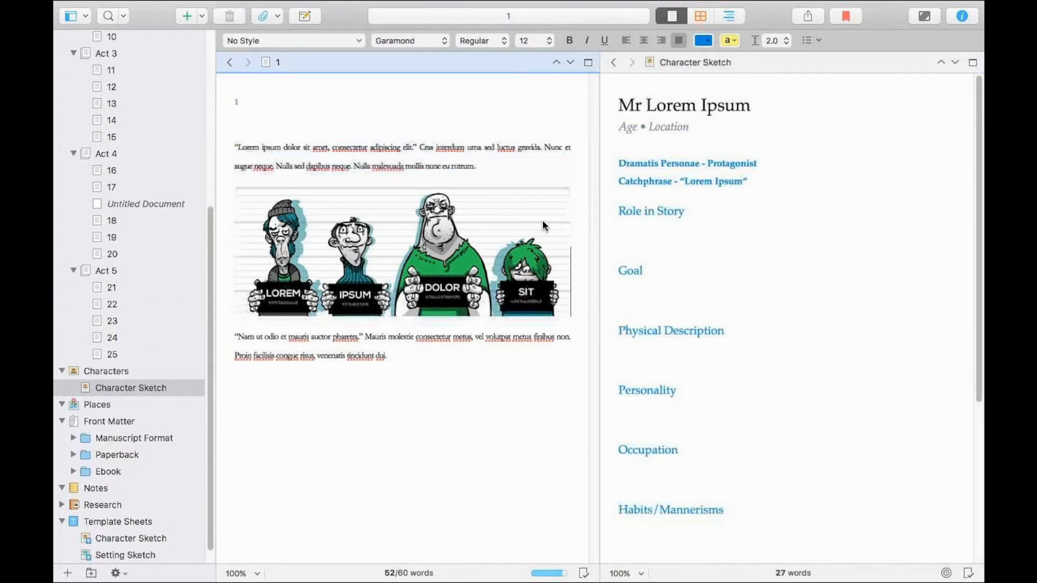
{"action": "right_click", "coordinate": [543, 225]}
{"action": "left_click", "coordinate": [557, 240]}
{"action": "left_click", "coordinate": [633, 146]}
{"action": "right_click", "coordinate": [633, 145]}
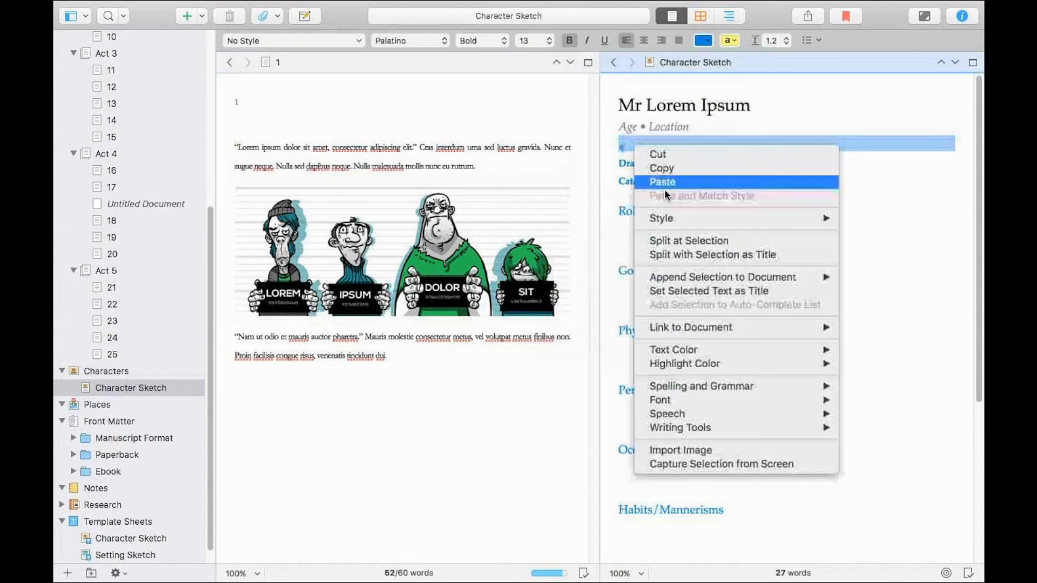
{"action": "left_click", "coordinate": [666, 181]}
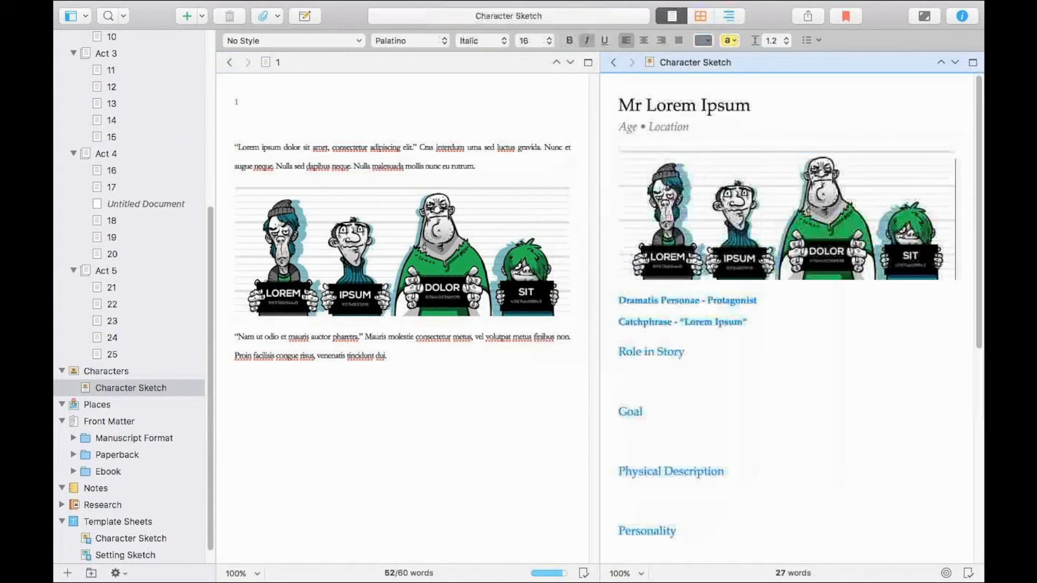
{"action": "left_click", "coordinate": [250, 134]}
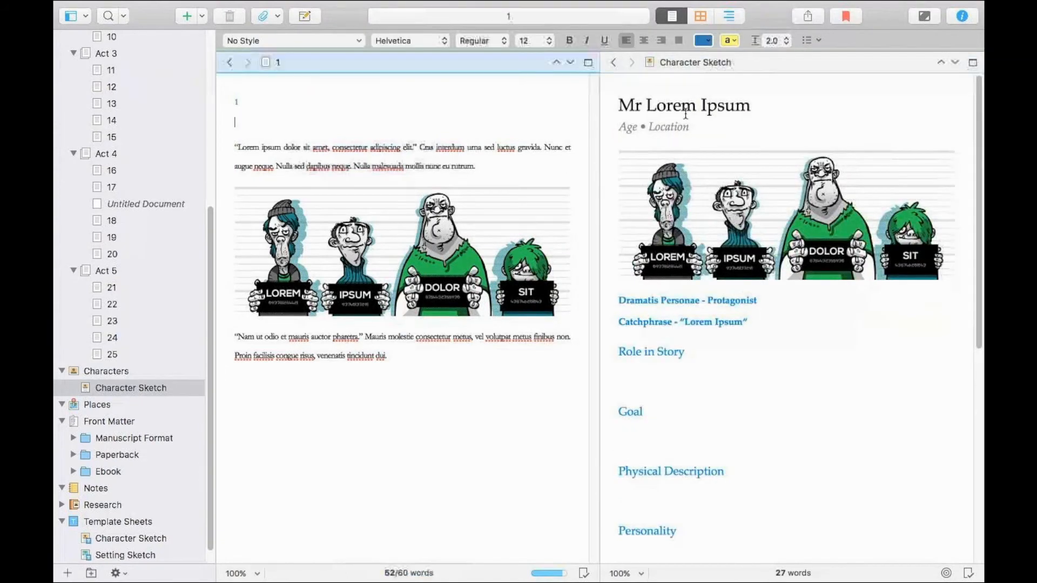
Show the character sketch alone without the split editor and rename it "L. Ipsum" in the binder.
{"action": "left_click", "coordinate": [146, 393]}
{"action": "left_click", "coordinate": [972, 62]}
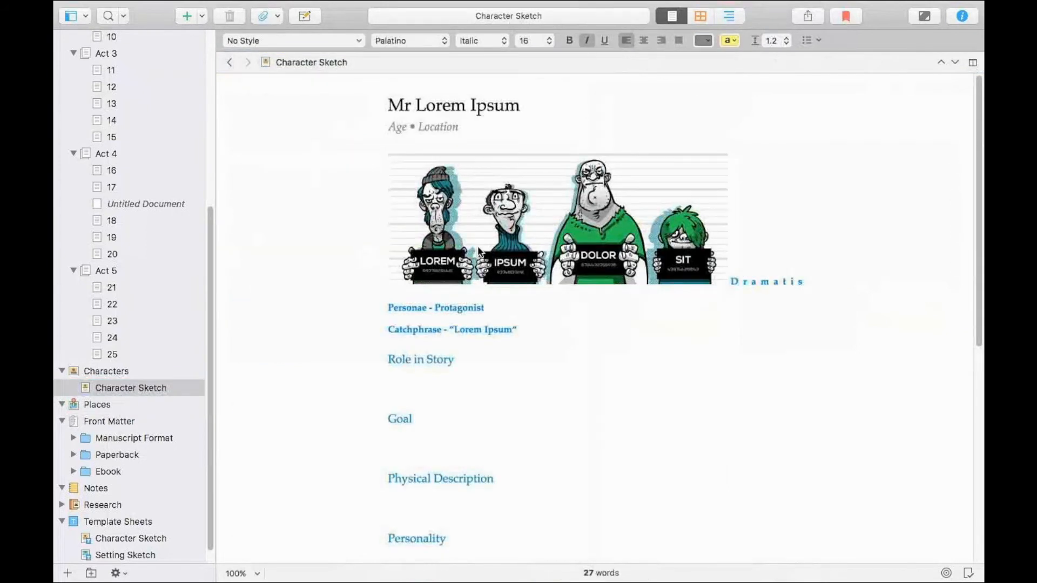
{"action": "left_click", "coordinate": [119, 391]}
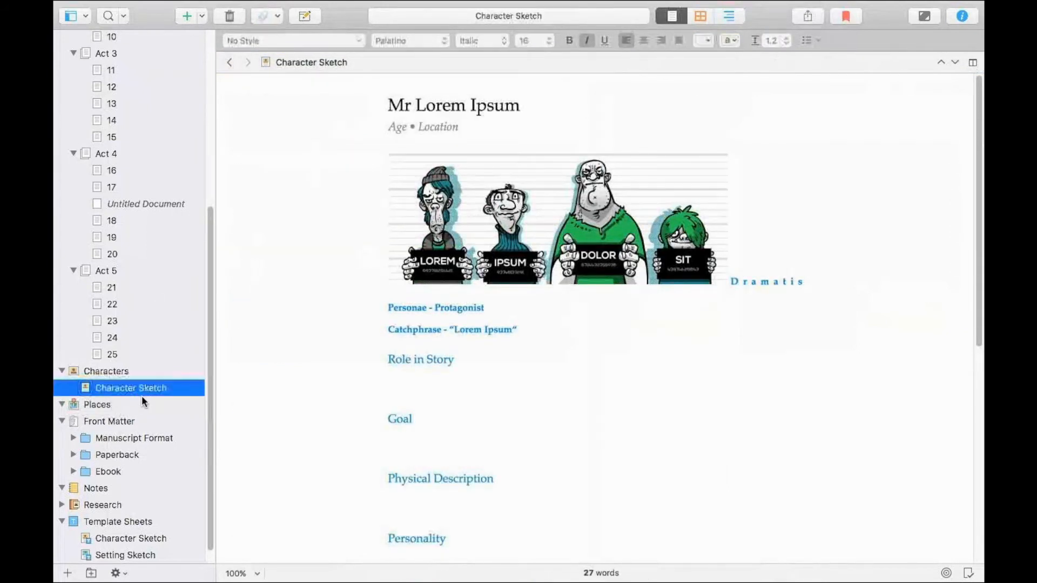
{"action": "left_click", "coordinate": [137, 389]}
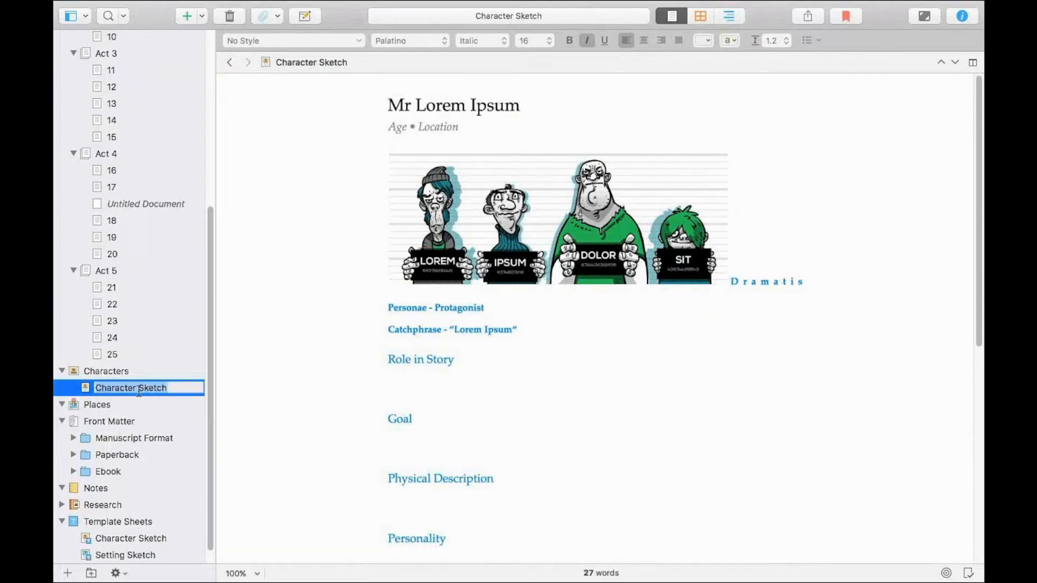
{"action": "type", "text": "L. Ipsum"}
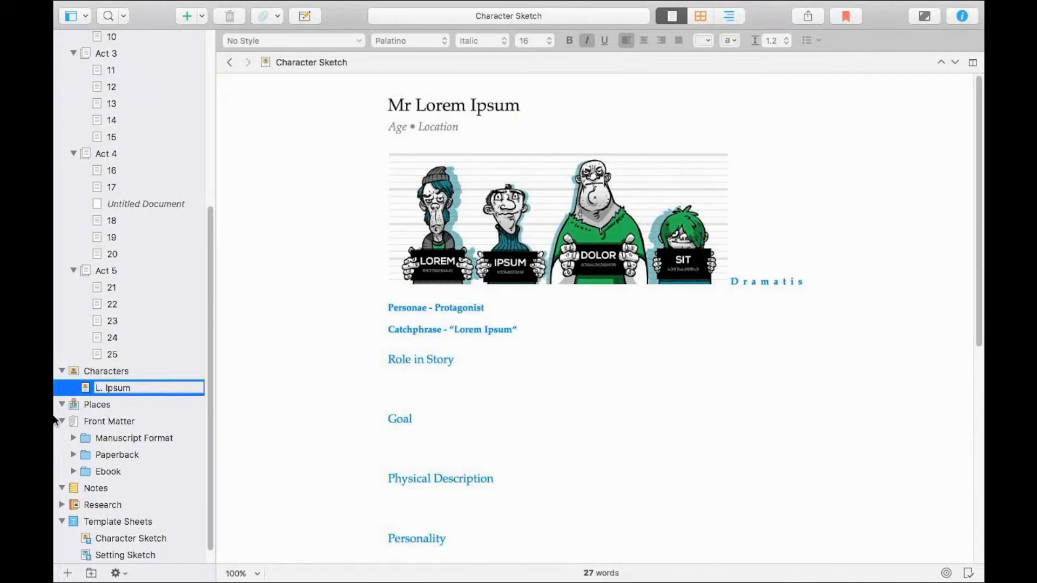
Add a second Character Sketch from the template to the Characters folder.
{"action": "left_click", "coordinate": [134, 372]}
{"action": "right_click", "coordinate": [134, 374]}
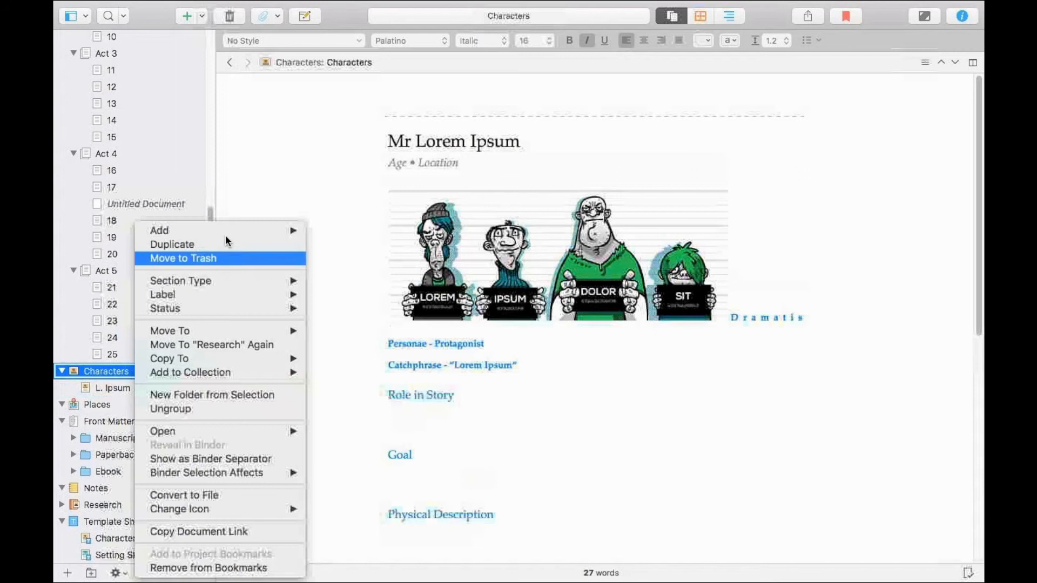
{"action": "mouse_move", "coordinate": [225, 230]}
{"action": "mouse_move", "coordinate": [402, 258]}
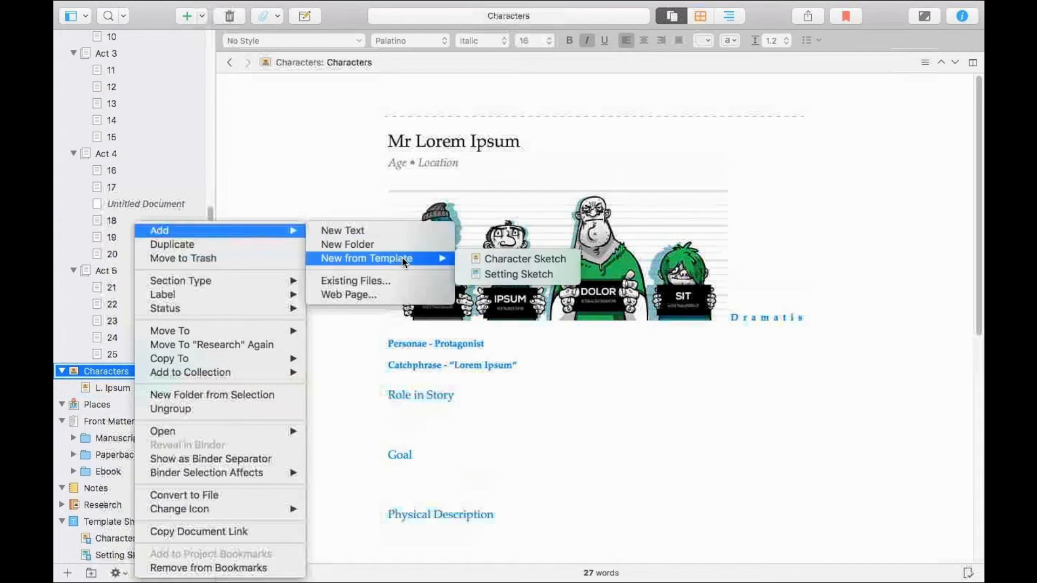
{"action": "left_click", "coordinate": [588, 260]}
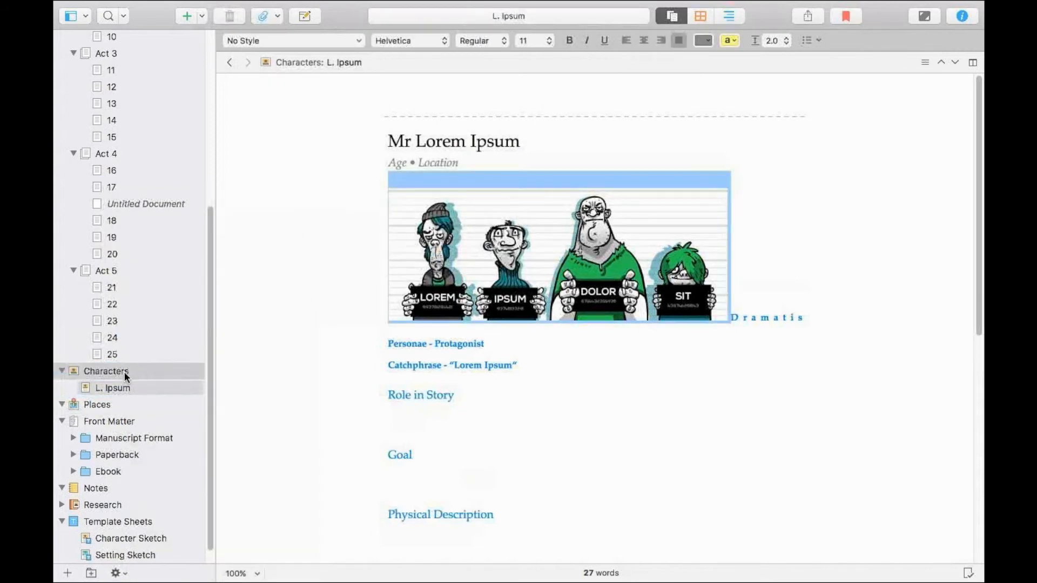
{"action": "right_click", "coordinate": [128, 372]}
{"action": "left_click", "coordinate": [129, 372]}
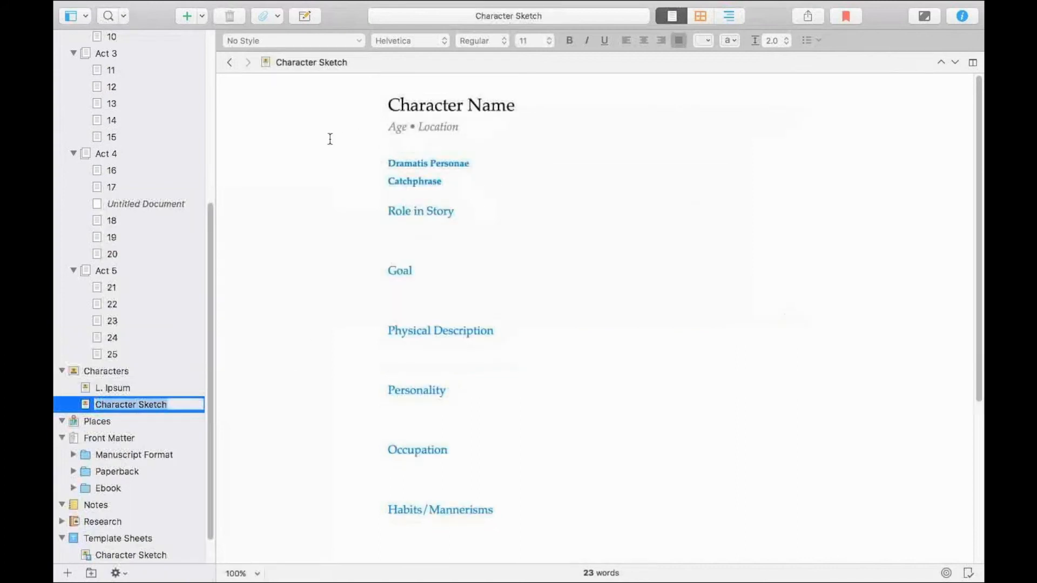
Split the editor to show the L. Ipsum sketch alongside and replace the new sketch's Character Name heading with "Mr Sit".
{"action": "left_click", "coordinate": [411, 110]}
{"action": "left_click", "coordinate": [972, 62]}
{"action": "left_click_drag", "start_coordinate": [747, 101], "coordinate": [618, 104]}
{"action": "type", "text": "Mr Sit"}
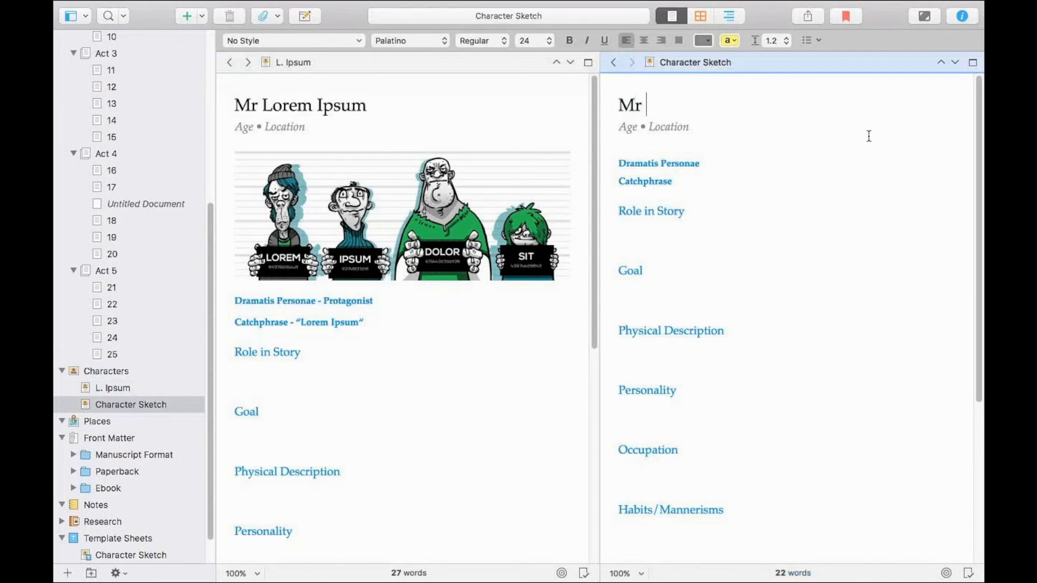
Complete the Mr Sit sketch's Dramatis Personae line with "- Antagnist" and the Catchphrase line with "- “SIT DOWN”".
{"action": "left_click", "coordinate": [846, 166]}
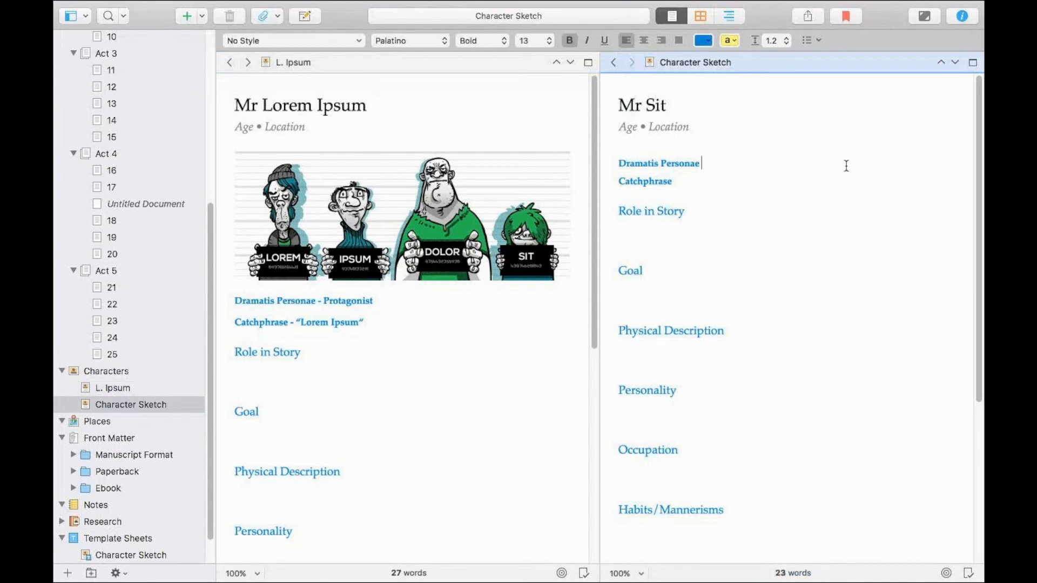
{"action": "type", "text": "- Antagnist Catchphrase - “"}
{"action": "type", "text": "SIT DOWN”"}
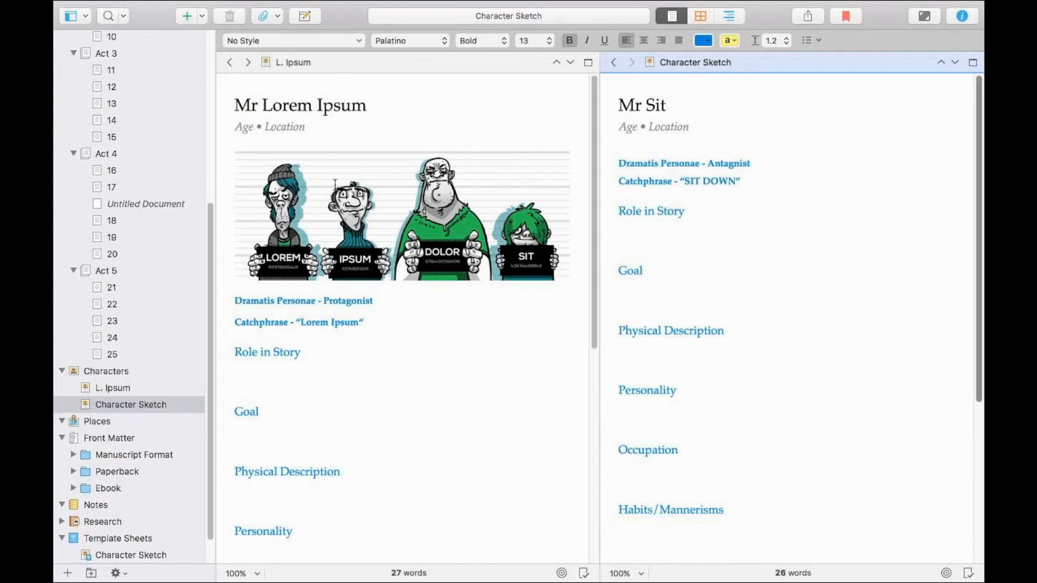
View chapters 1, 2 and 3 of Act 1 beside the Mr Sit sketch and look through the sketch's headings.
{"action": "left_click", "coordinate": [579, 134]}
{"action": "scroll", "coordinate": [130, 108], "scroll_direction": "up", "scroll_amount": 10}
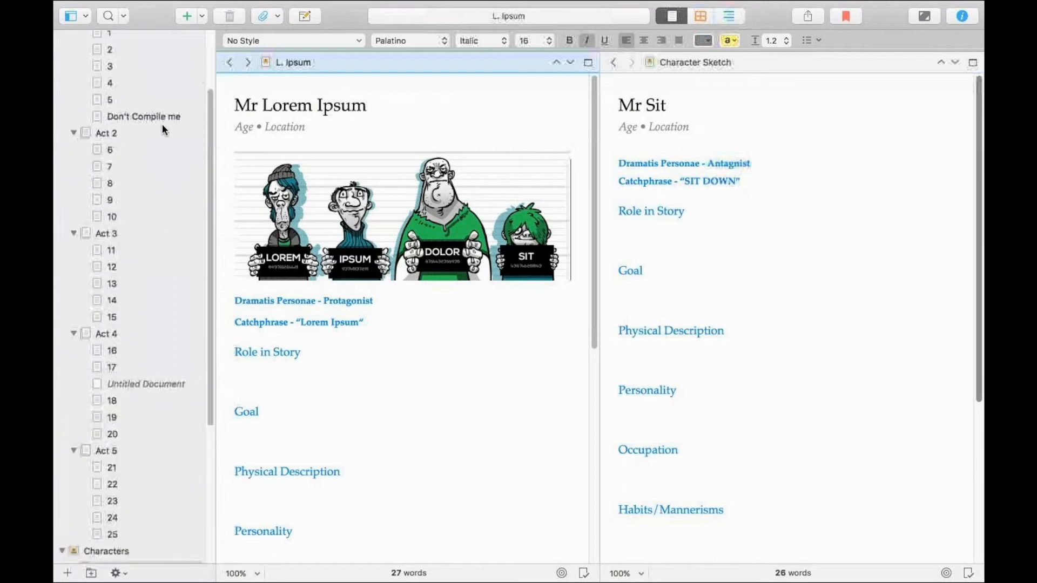
{"action": "left_click", "coordinate": [142, 123]}
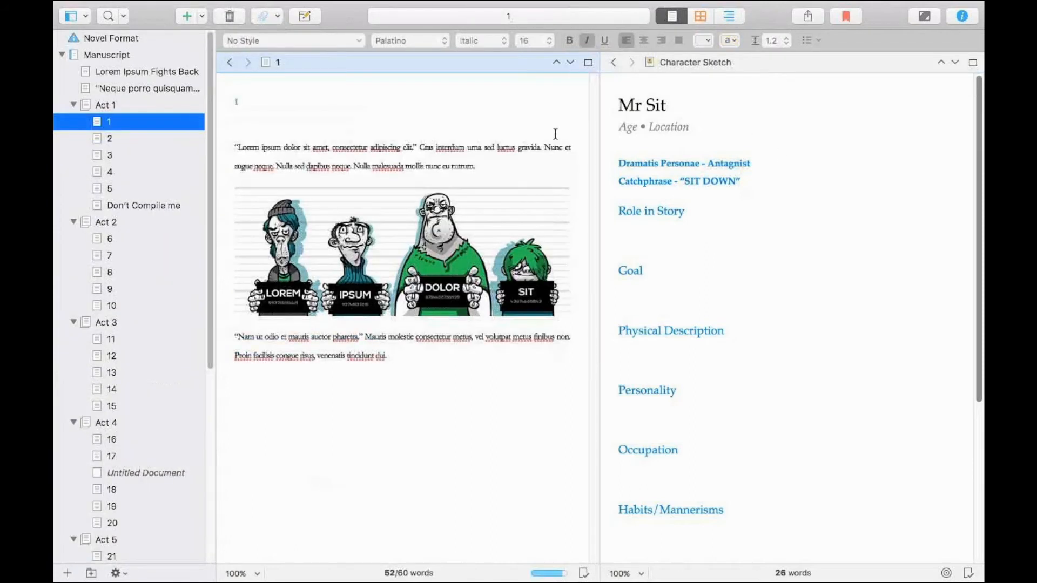
{"action": "left_click", "coordinate": [154, 141]}
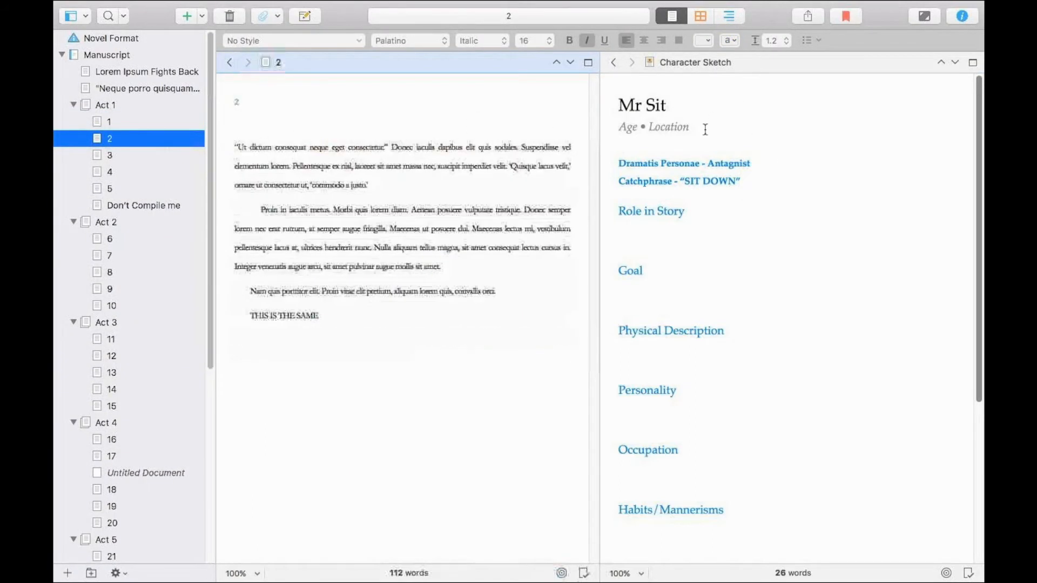
{"action": "left_click", "coordinate": [169, 158]}
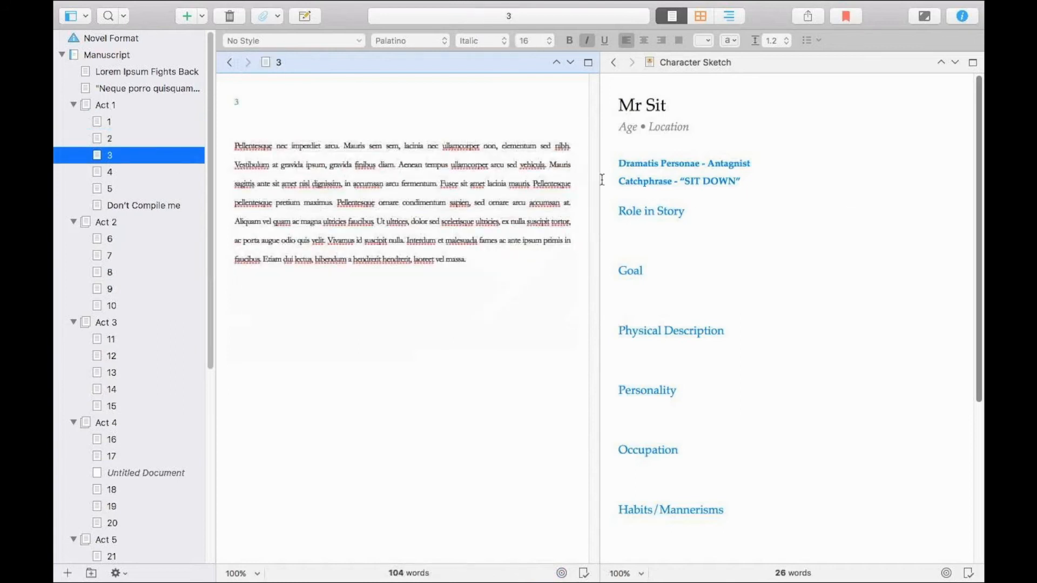
{"action": "scroll", "coordinate": [718, 266], "scroll_direction": "down", "scroll_amount": 1}
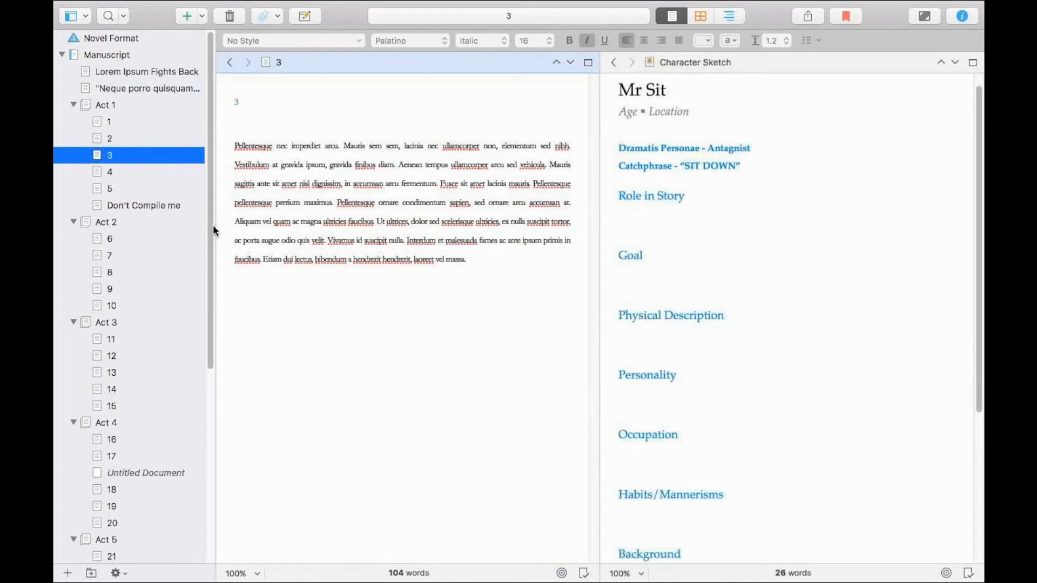
{"action": "scroll", "coordinate": [207, 270], "scroll_direction": "down", "scroll_amount": 8}
{"action": "scroll", "coordinate": [179, 432], "scroll_direction": "down", "scroll_amount": 5}
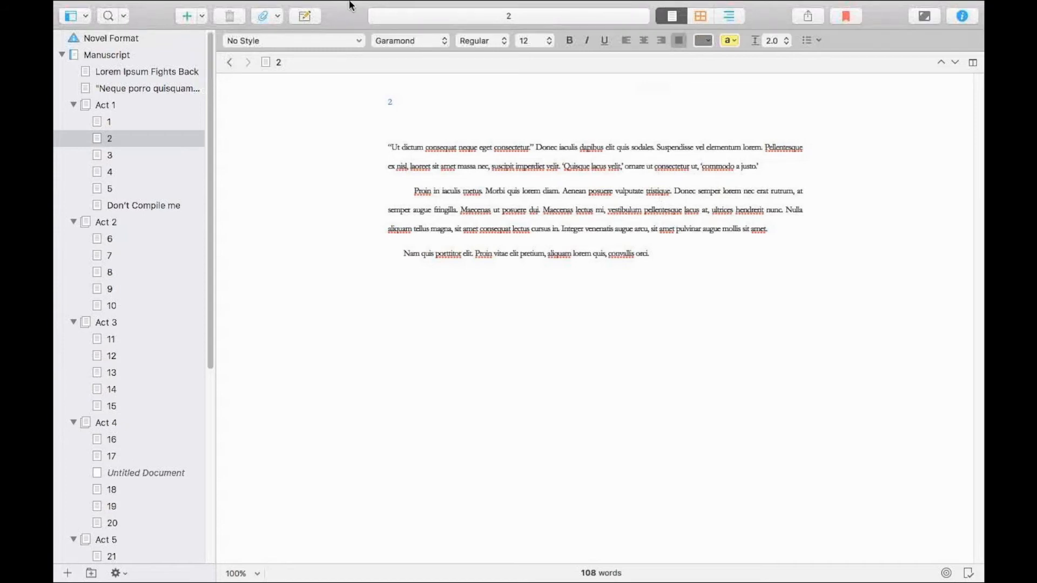
Enter revision mode with the First Revision color for chapter 2.
{"action": "mouse_move", "coordinate": [389, 2]}
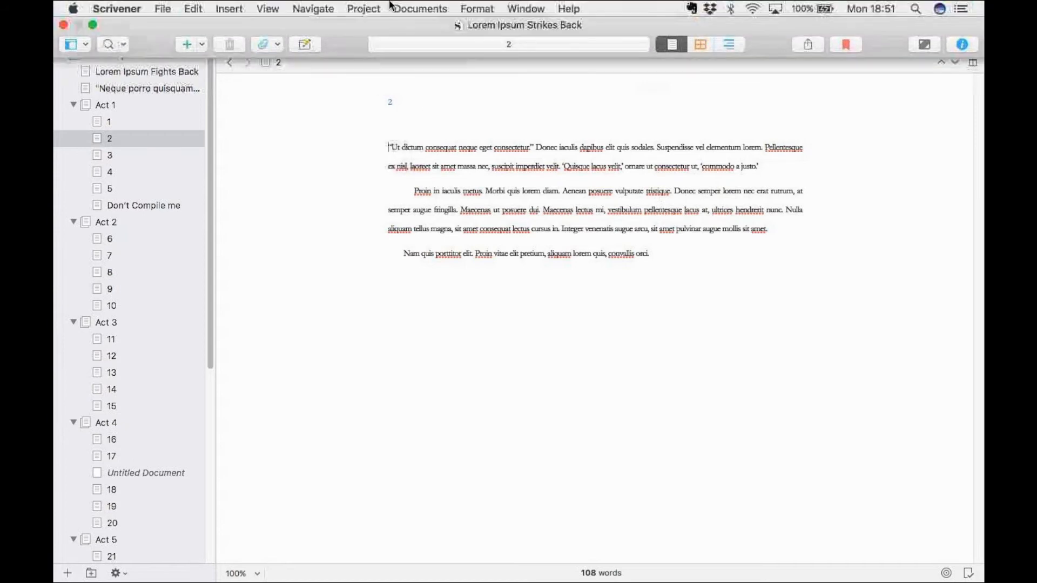
{"action": "left_click", "coordinate": [475, 11]}
{"action": "mouse_move", "coordinate": [576, 163]}
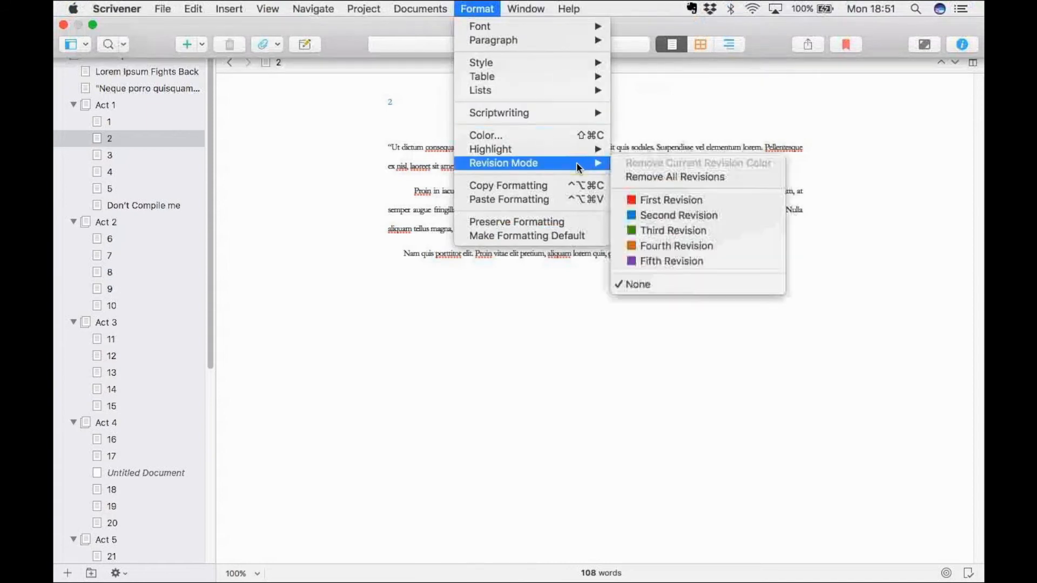
{"action": "left_click", "coordinate": [680, 199]}
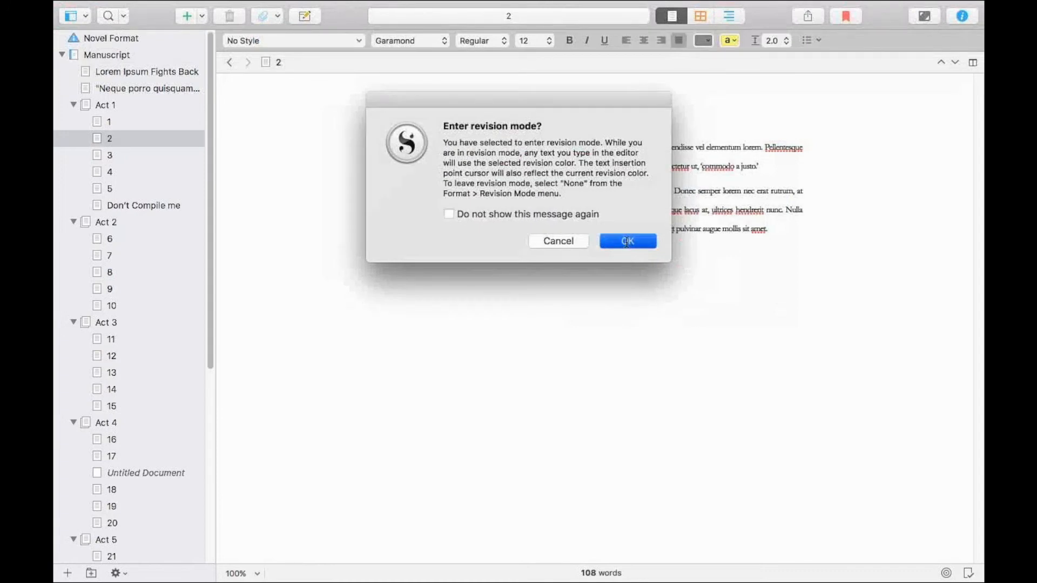
{"action": "left_click", "coordinate": [626, 241]}
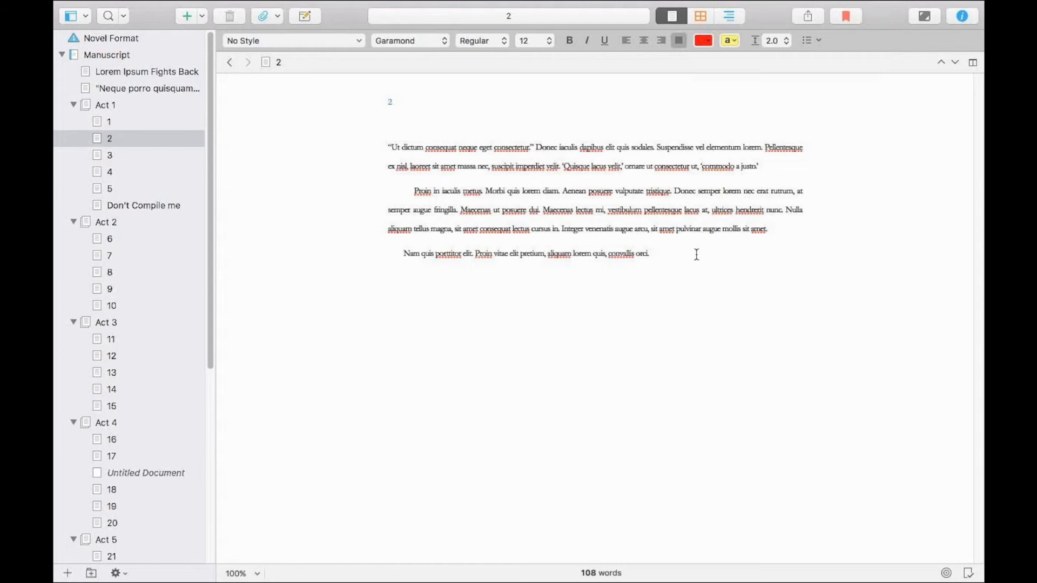
Break chapter 2's second paragraph before "Morbi quis", put that text through "tristique" in quotation marks and add "said Mr Sit.".
{"action": "left_click", "coordinate": [485, 190]}
{"action": "key", "text": "Return"}
{"action": "type", "text": "\""}
{"action": "key", "text": "Tab"}
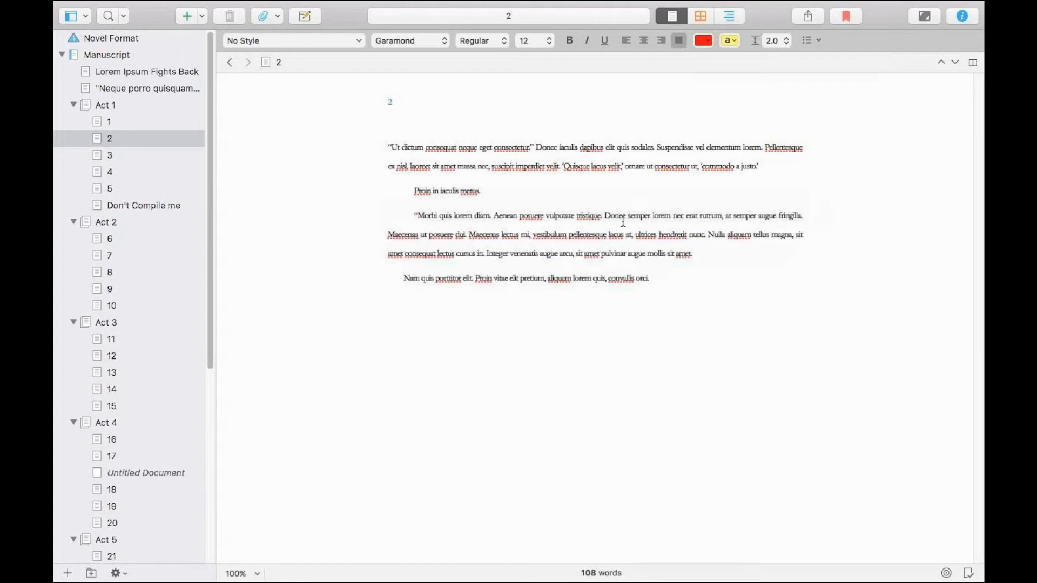
{"action": "key", "text": "BackSpace"}
{"action": "key", "text": "BackSpace"}
{"action": "type", "text": ".\" "}
{"action": "type", "text": "said "}
{"action": "type", "text": "Mr Sit"}
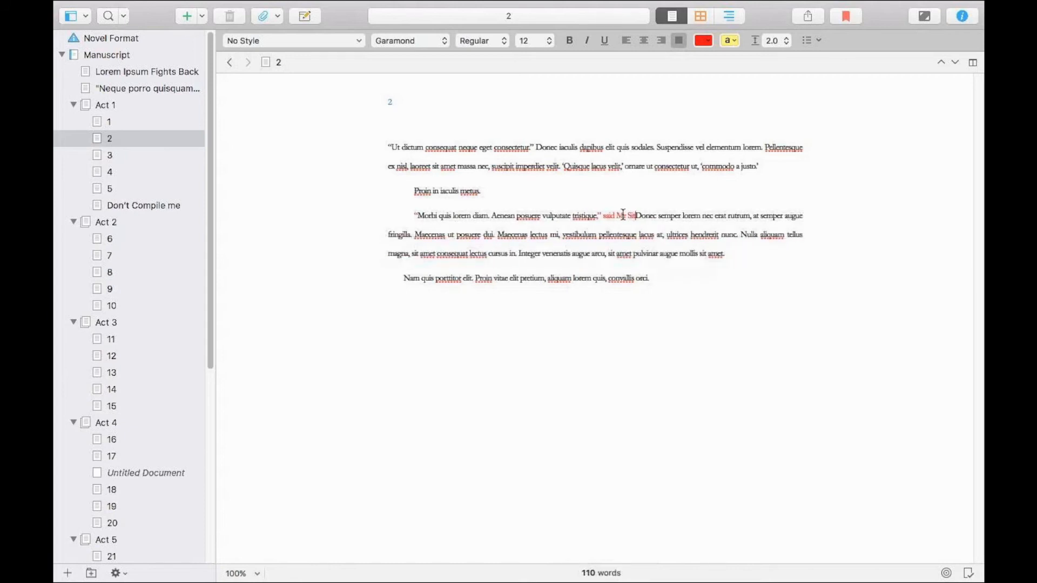
{"action": "type", "text": "."}
Start a new quoted paragraph at "Donec semper", insert "said Mr Ipsum," after "rutrum", and quote the remaining text through "sit amet.".
{"action": "key", "text": "Return"}
{"action": "key", "text": "Tab"}
{"action": "type", "text": "\""}
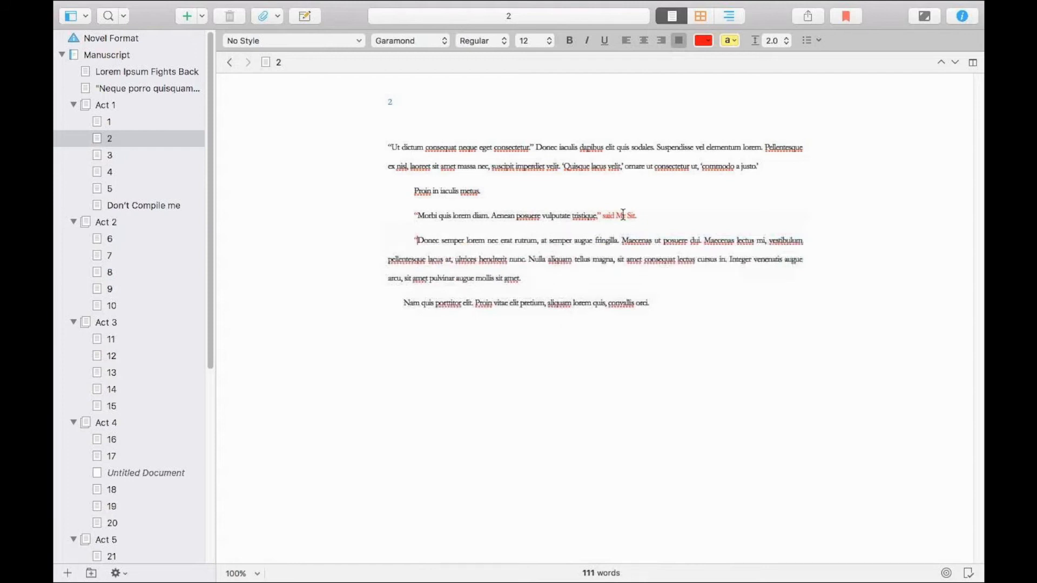
{"action": "left_click", "coordinate": [619, 240]}
{"action": "left_click", "coordinate": [541, 241]}
{"action": "type", "text": "\" said Mr "}
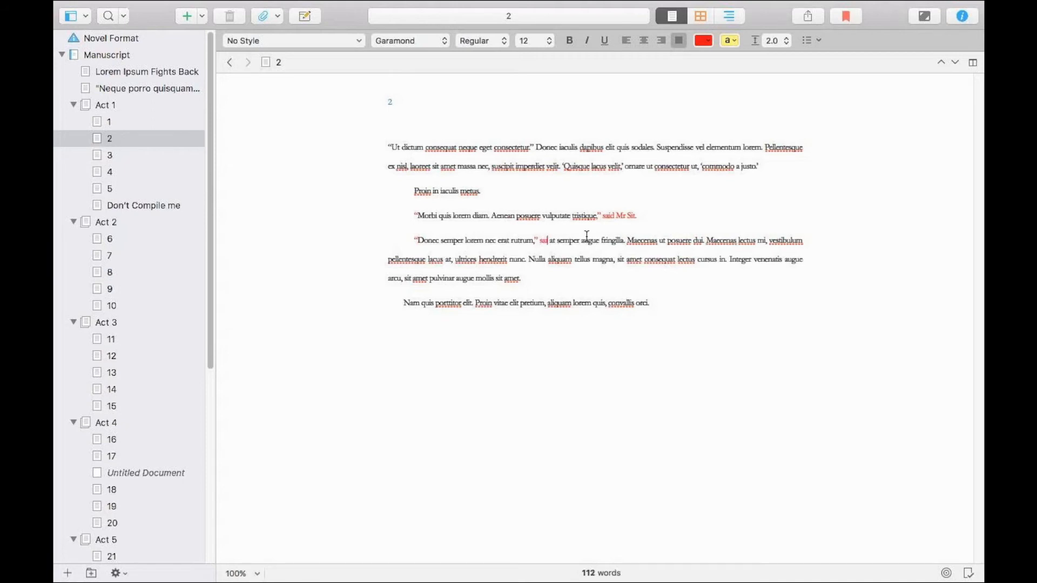
{"action": "type", "text": "Ipsum."}
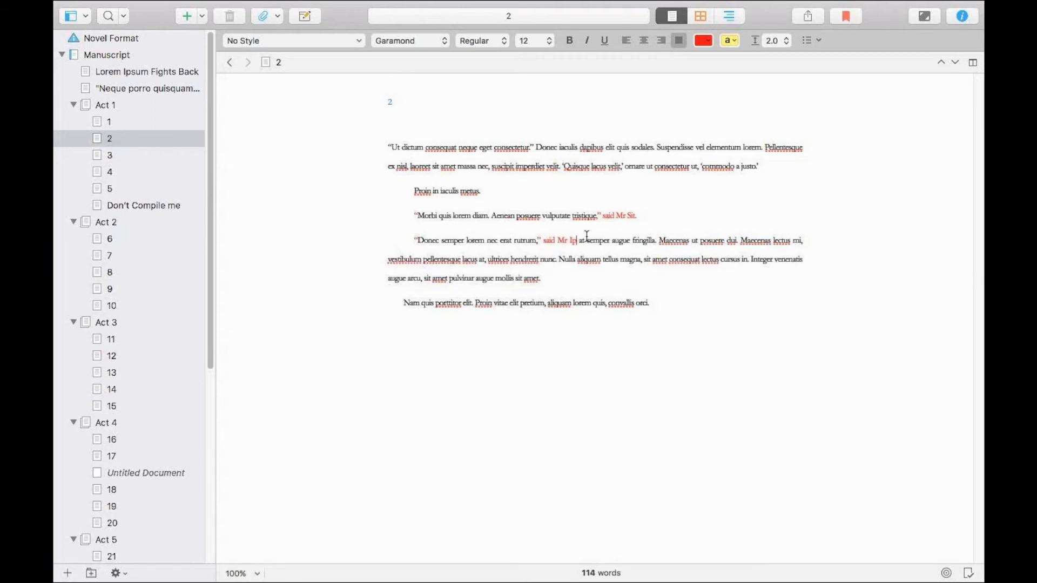
{"action": "key", "text": "Right"}
{"action": "key", "text": "BackSpace"}
{"action": "left_click", "coordinate": [598, 275]}
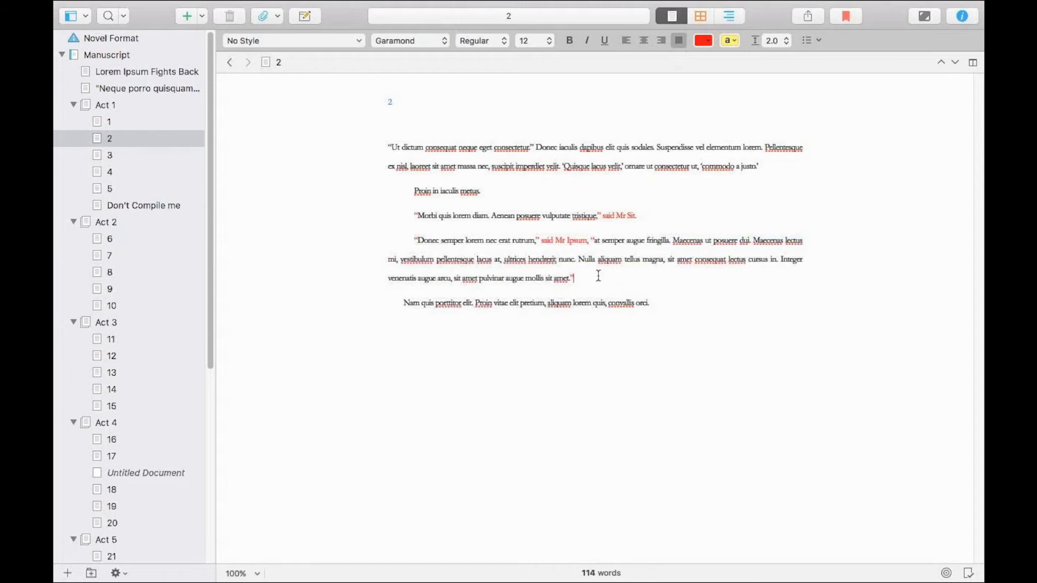
{"action": "double_click", "coordinate": [643, 303]}
{"action": "left_click", "coordinate": [663, 302]}
Switch revision mode to the Second Revision color.
{"action": "mouse_move", "coordinate": [505, 7]}
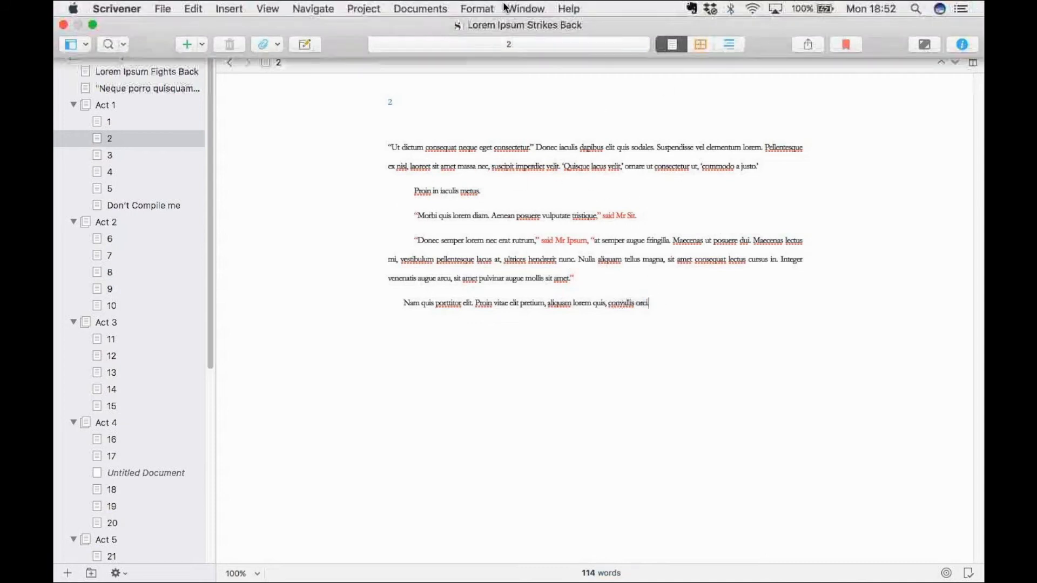
{"action": "left_click", "coordinate": [473, 8]}
{"action": "key", "text": "Left"}
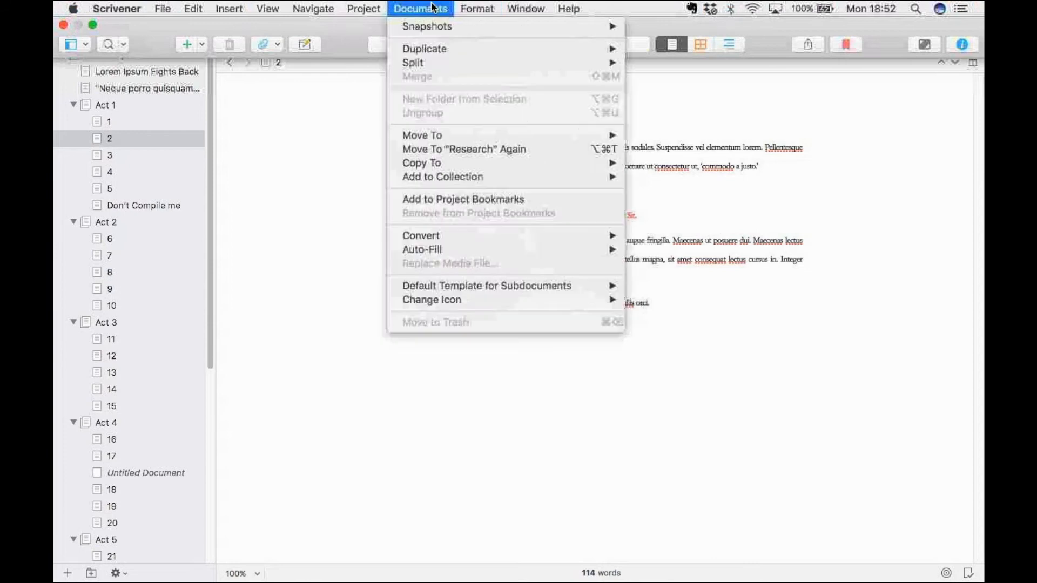
{"action": "mouse_move", "coordinate": [473, 9]}
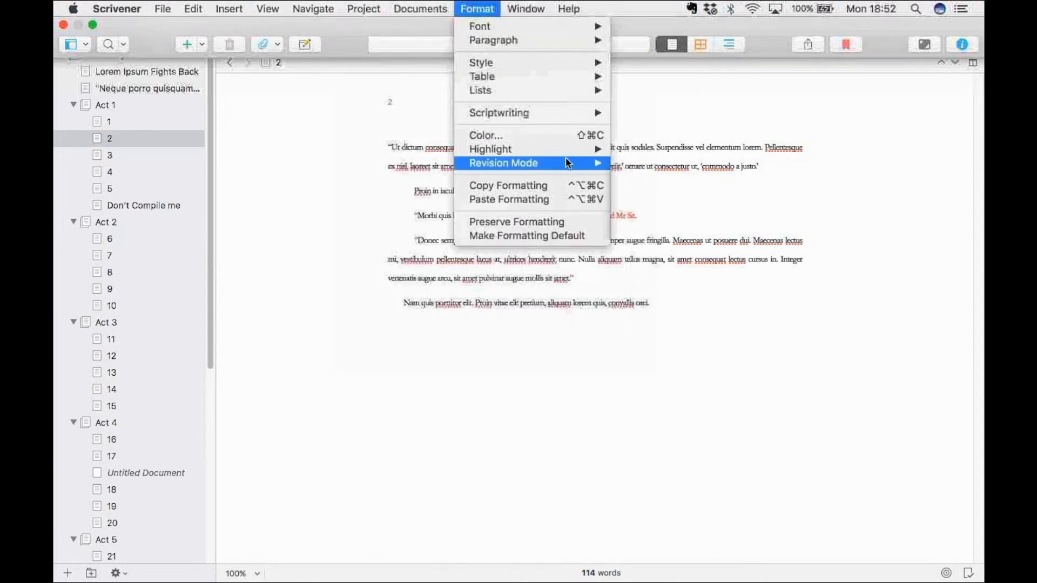
{"action": "left_click", "coordinate": [609, 216]}
Swap the speakers in the two dialogue tags to "said Mr Ipsum" first and "said Mr Sit" second.
{"action": "left_click", "coordinate": [500, 216]}
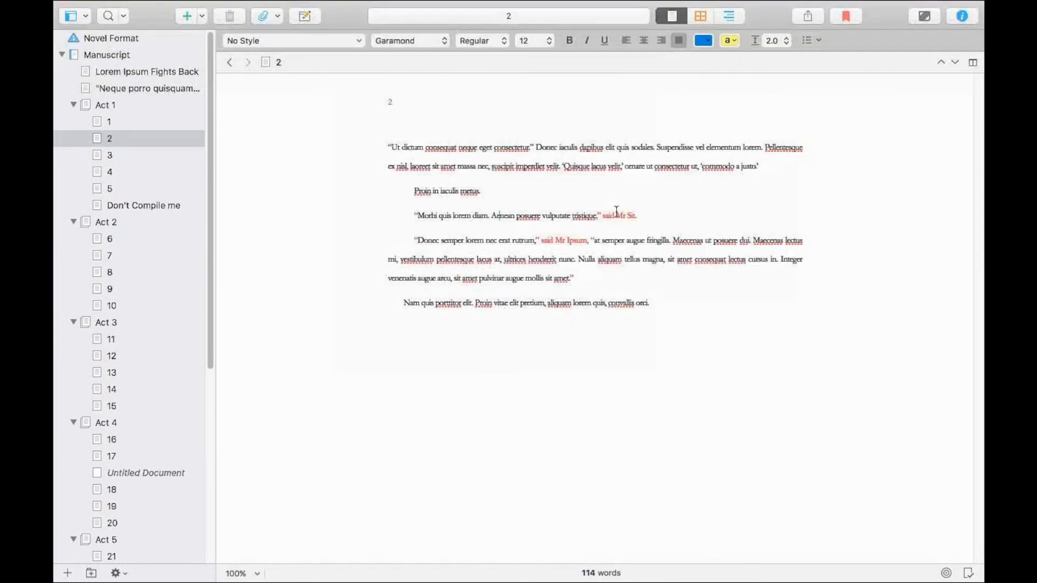
{"action": "double_click", "coordinate": [630, 215]}
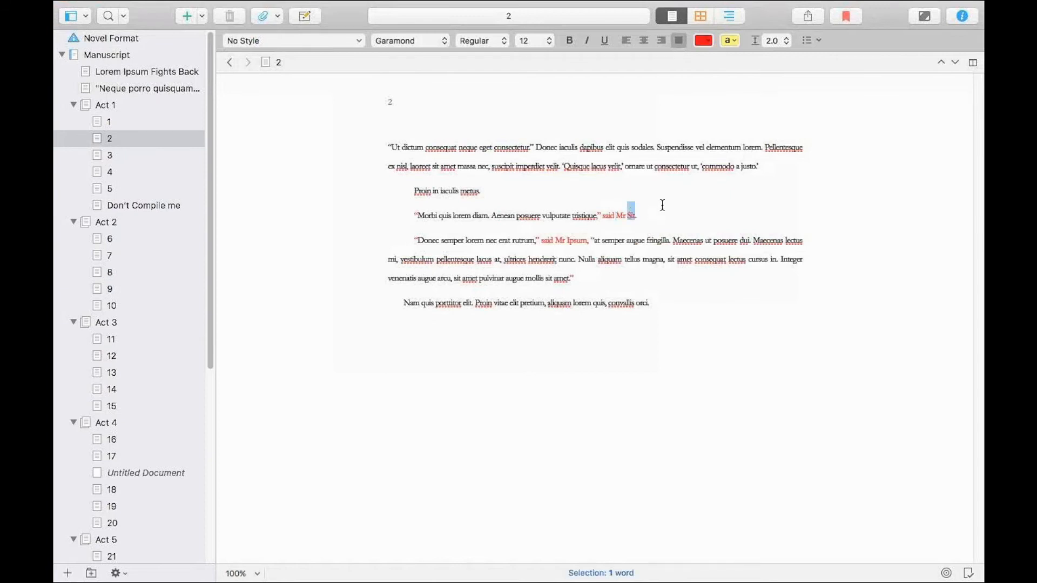
{"action": "key", "text": "BackSpace"}
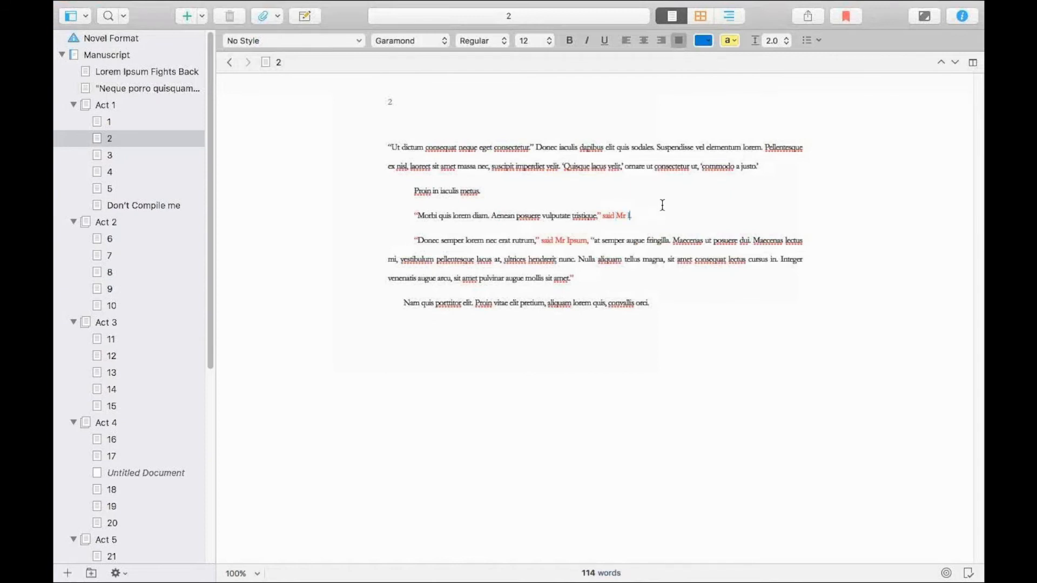
{"action": "double_click", "coordinate": [584, 238]}
{"action": "type", "text": "Sit"}
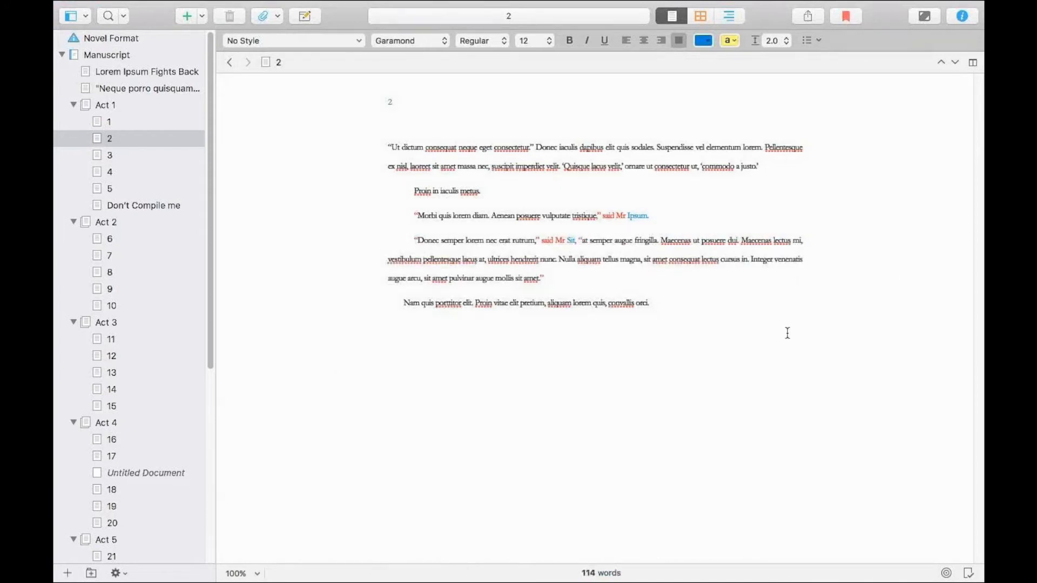
Remove all revision coloring from the text of chapter 2.
{"action": "left_click", "coordinate": [637, 238]}
{"action": "left_click", "coordinate": [556, 258]}
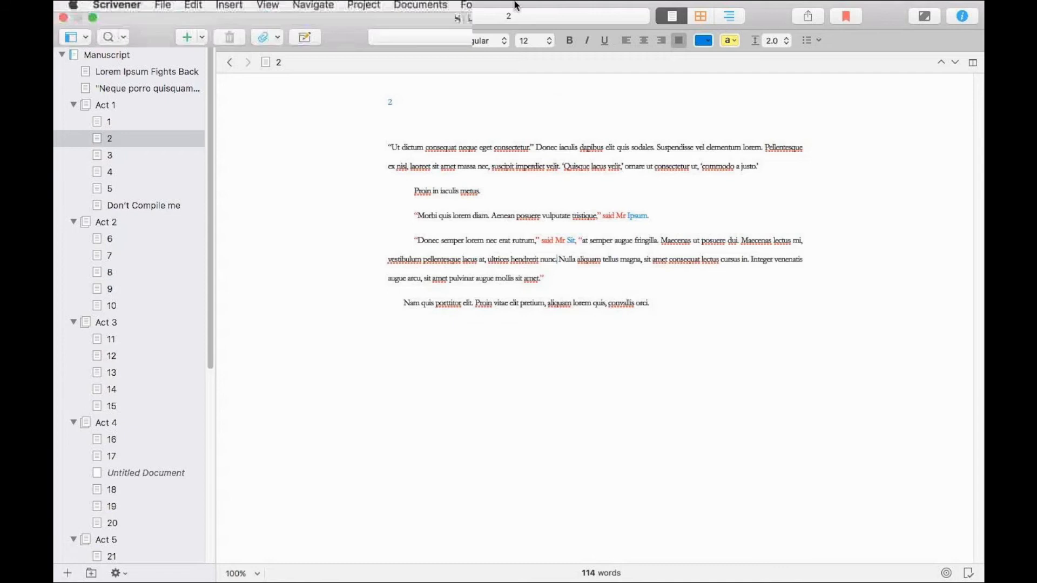
{"action": "left_click", "coordinate": [470, 9]}
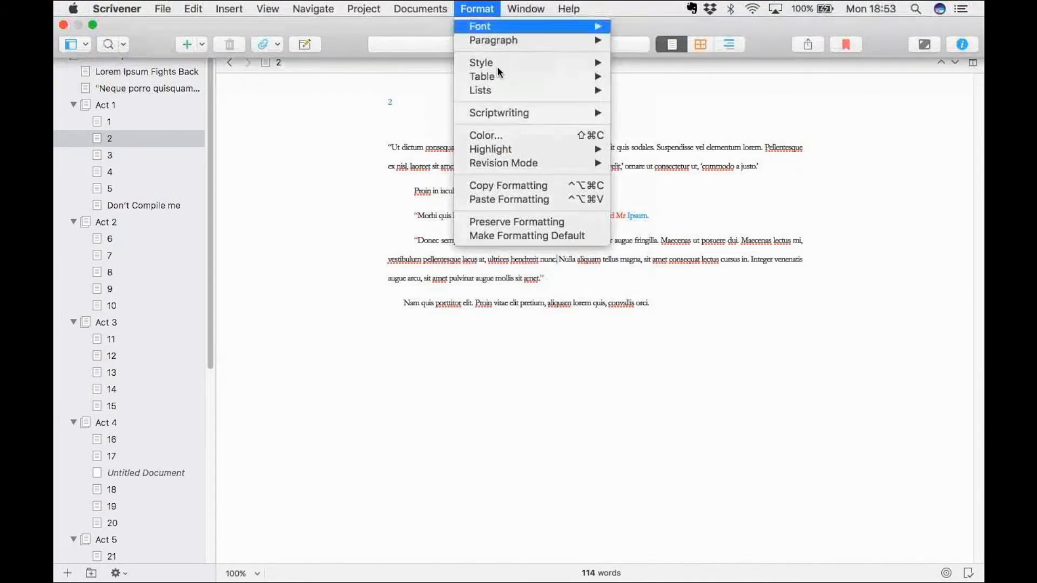
{"action": "mouse_move", "coordinate": [547, 163]}
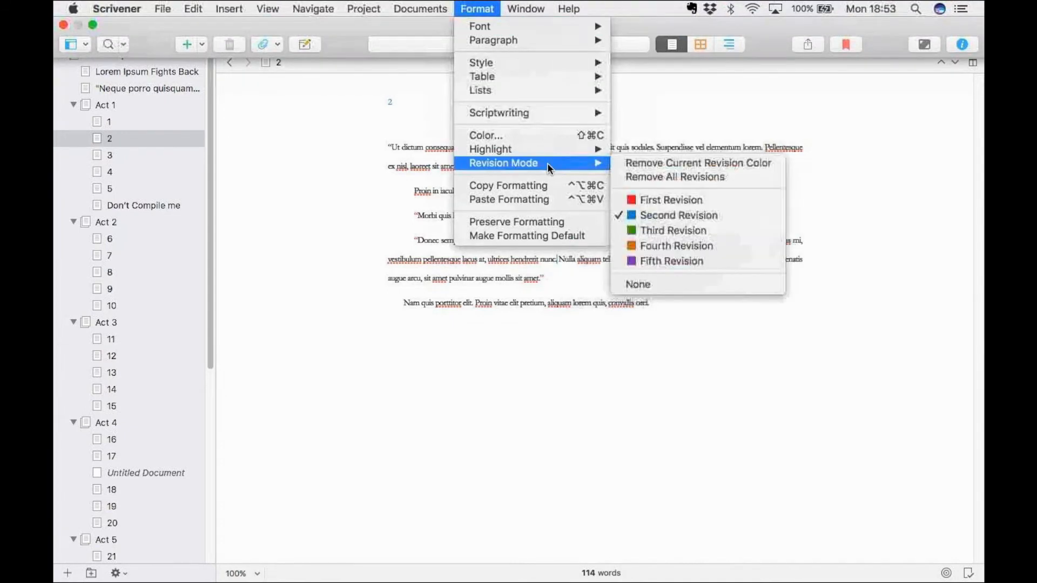
{"action": "left_click", "coordinate": [656, 176]}
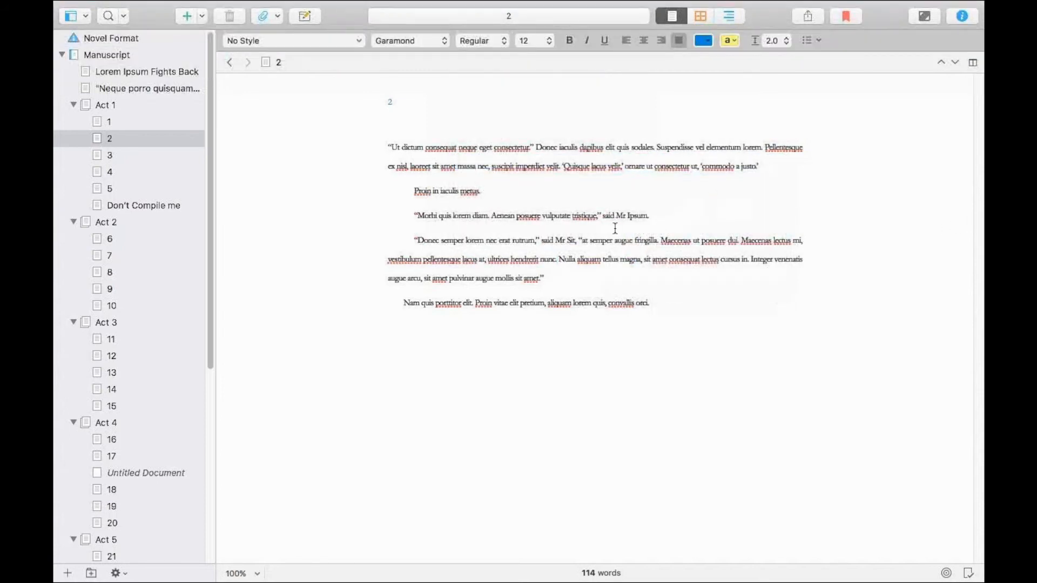
{"action": "left_click_drag", "start_coordinate": [648, 214], "coordinate": [473, 208]}
{"action": "left_click_drag", "start_coordinate": [408, 205], "coordinate": [581, 233]}
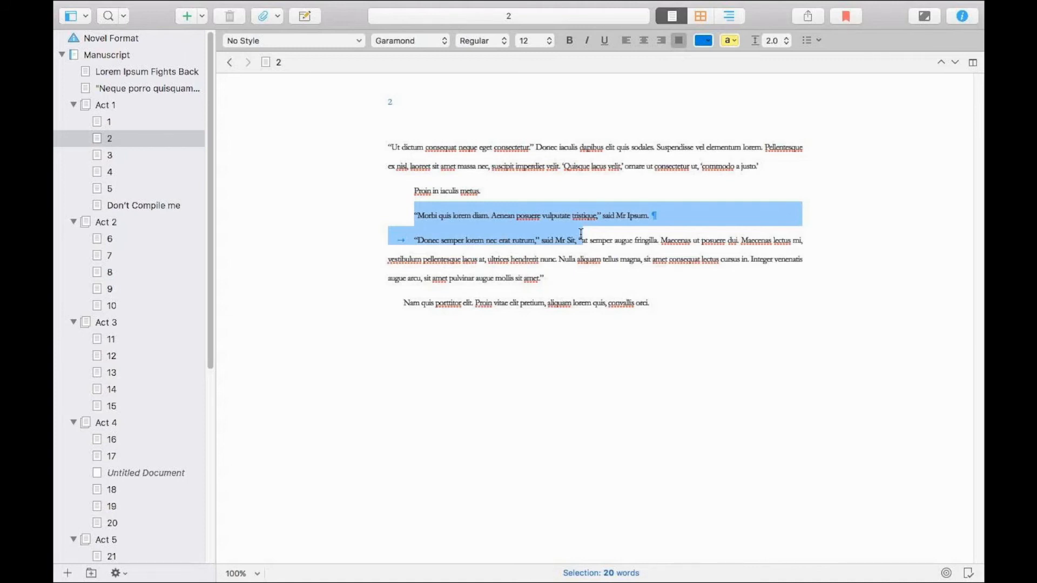
{"action": "left_click", "coordinate": [513, 189]}
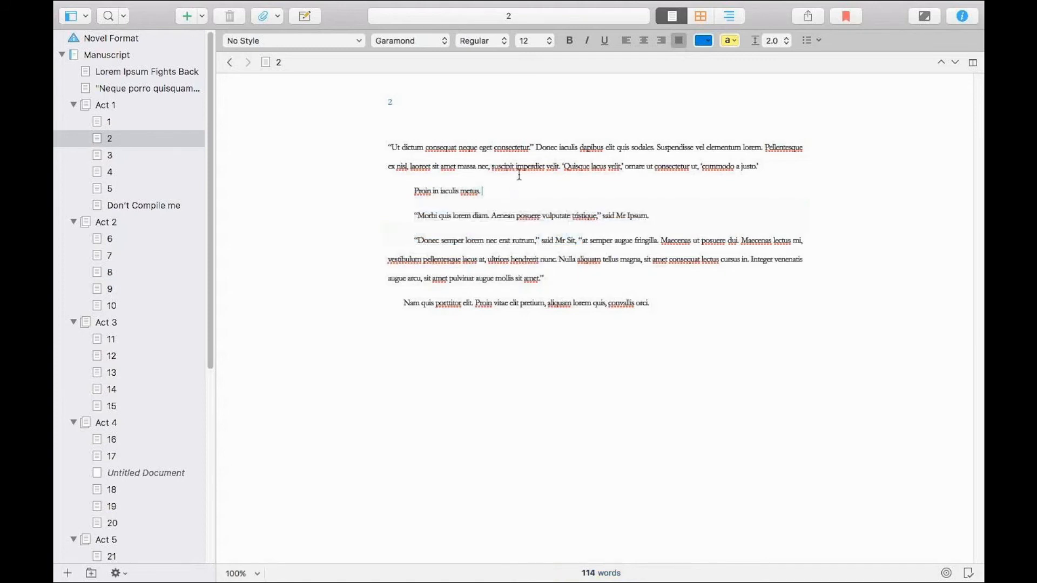
Duplicate the chapter 2 document in Act 1 and keep the original open for editing.
{"action": "right_click", "coordinate": [165, 131]}
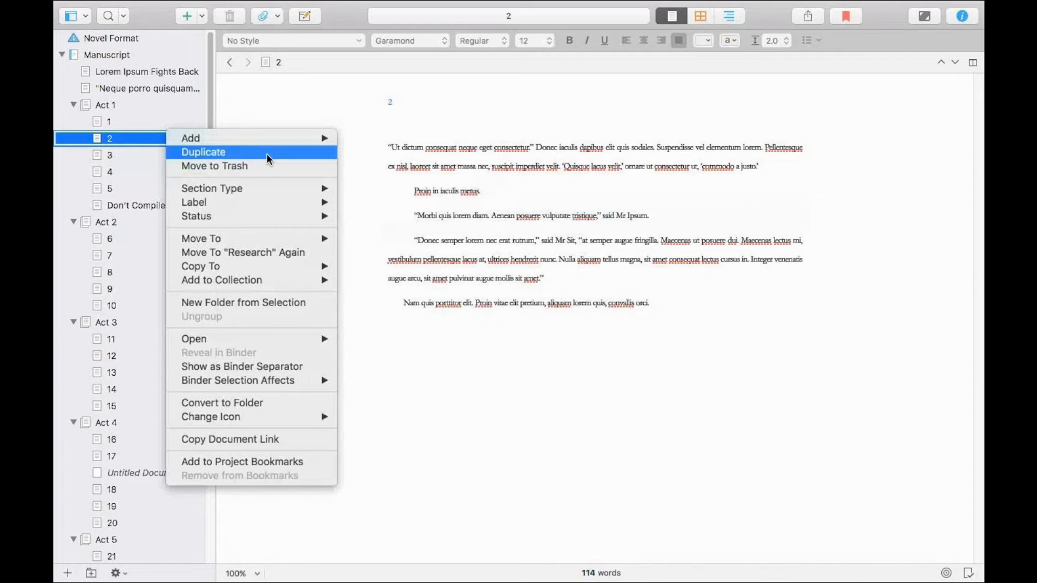
{"action": "left_click", "coordinate": [266, 153]}
{"action": "left_click", "coordinate": [193, 138]}
{"action": "left_click", "coordinate": [386, 160]}
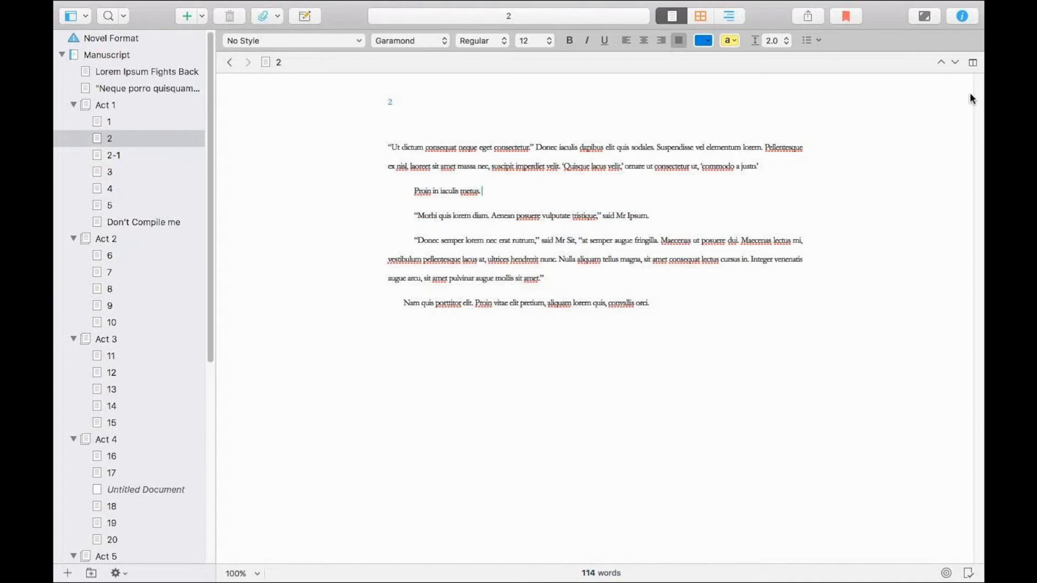
Split the editor vertically to show chapter 2 side by side, and make the second pane active.
{"action": "left_click", "coordinate": [973, 62]}
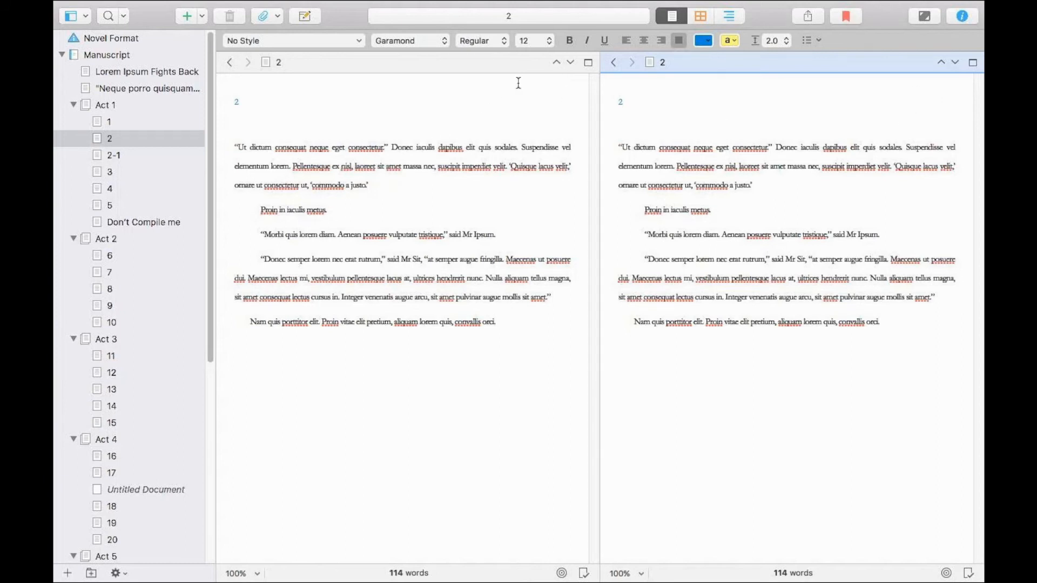
{"action": "left_click", "coordinate": [876, 159]}
{"action": "left_click", "coordinate": [768, 136]}
Show the inspector and write "Introduce my antagonist ." as the synopsis of chapter 2.
{"action": "left_click", "coordinate": [962, 16]}
{"action": "left_click", "coordinate": [865, 144]}
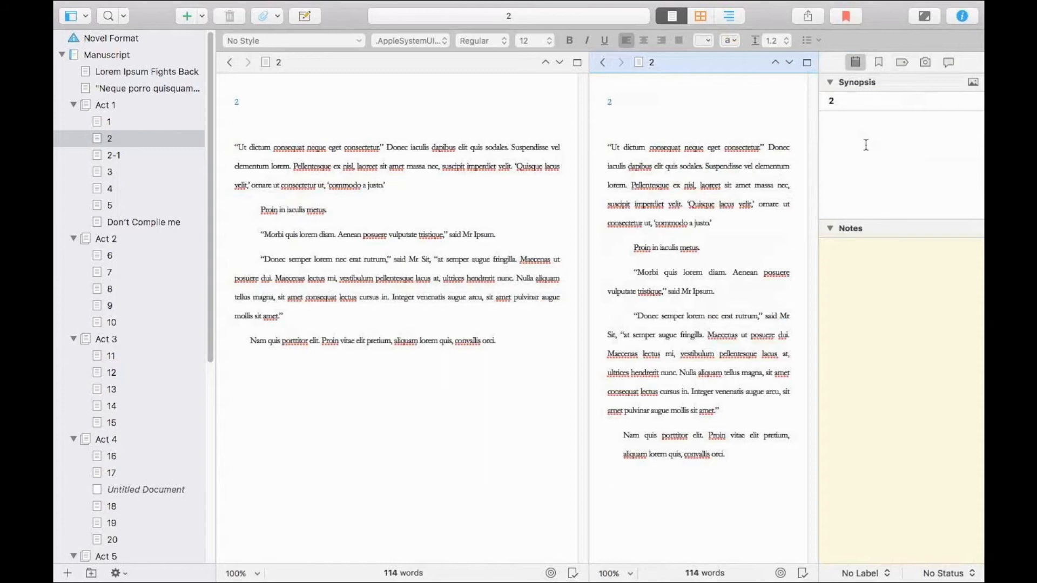
{"action": "type", "text": "Introduce my antagonist ."}
{"action": "key", "text": "Return"}
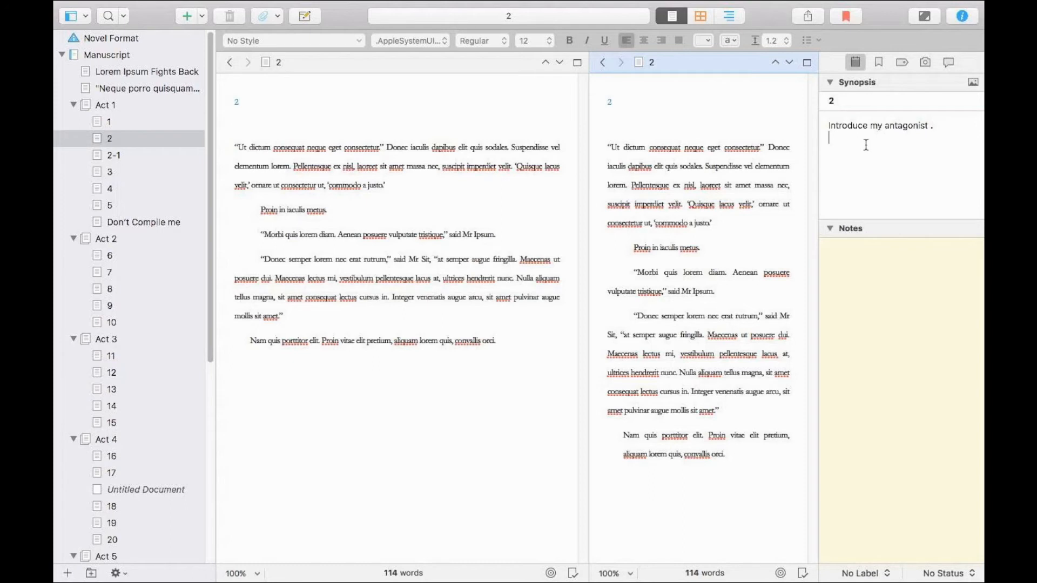
Add the document note "this is rubbish" to chapter 2.
{"action": "left_click", "coordinate": [897, 294]}
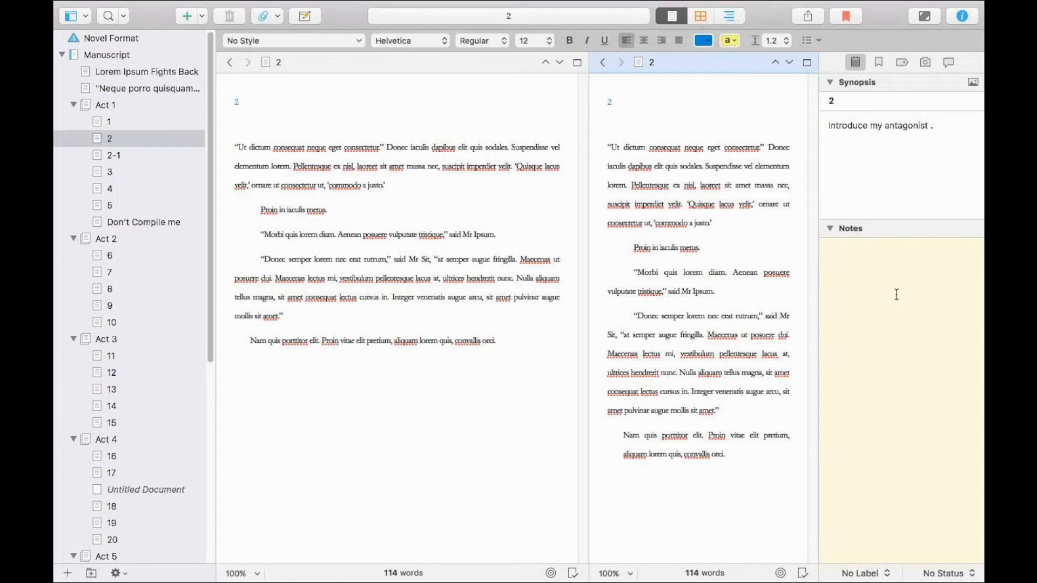
{"action": "type", "text": "this is rubbish"}
Switch revision mode to the red color and add "This is great" on its own line above the existing note.
{"action": "mouse_move", "coordinate": [611, 5]}
{"action": "left_click", "coordinate": [478, 8]}
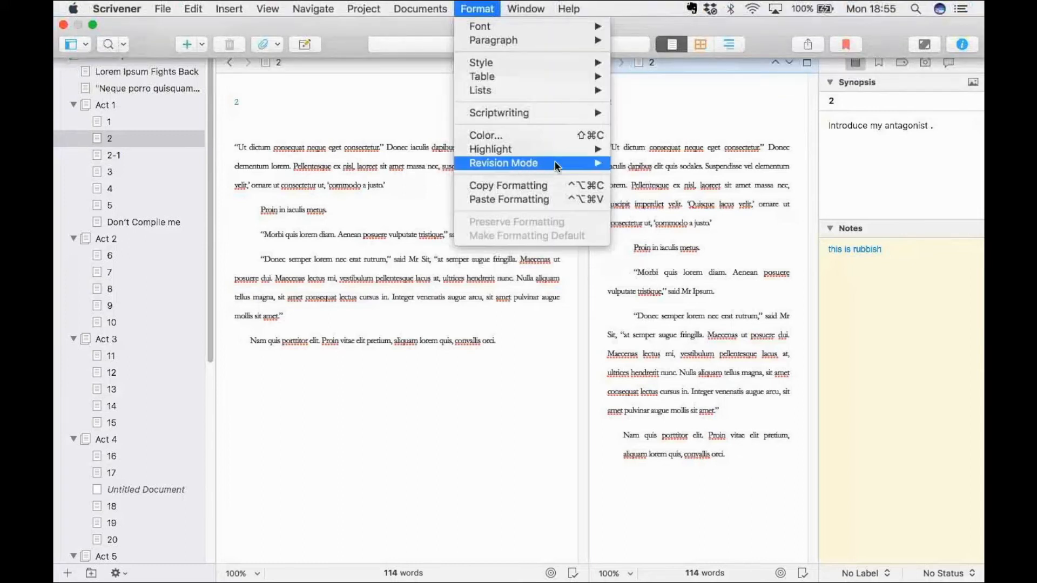
{"action": "left_click", "coordinate": [899, 249]}
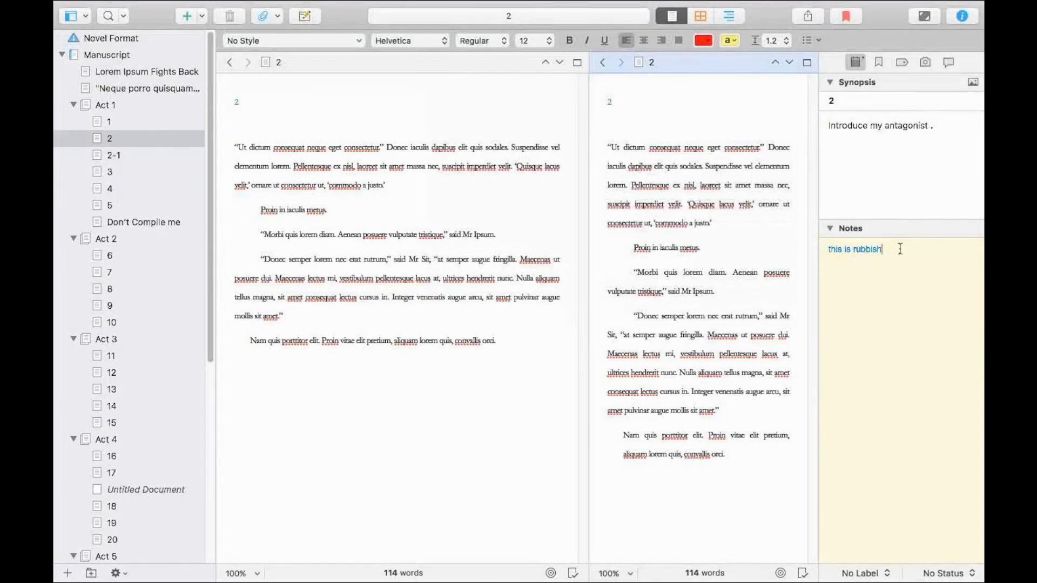
{"action": "type", "text": "This is great"}
{"action": "key", "text": "Return"}
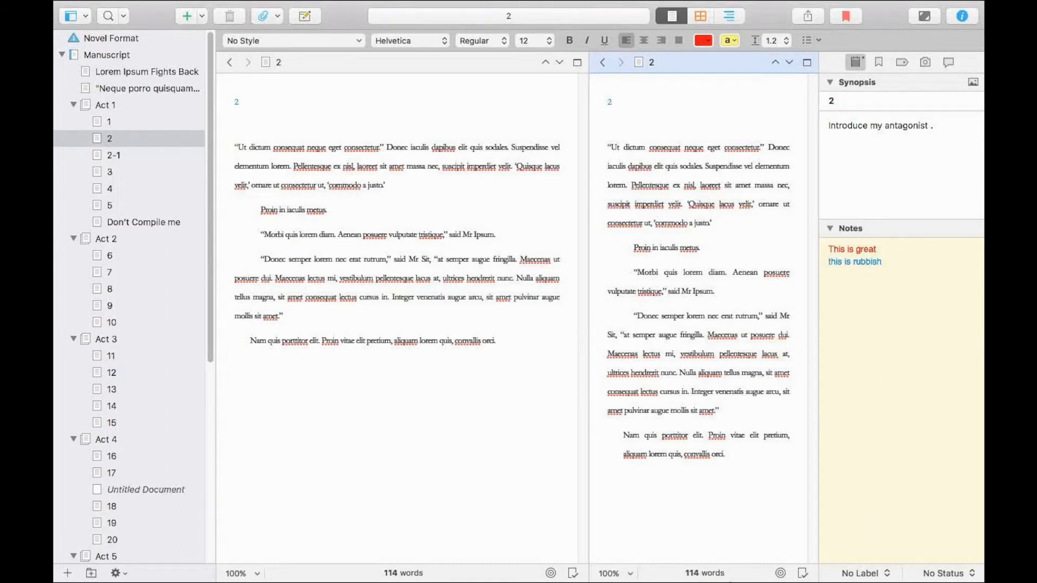
{"action": "left_click", "coordinate": [920, 286]}
Attach a comment reading "No it's not rubbish." to the word "dictum" in chapter 2's first sentence.
{"action": "left_click", "coordinate": [721, 147]}
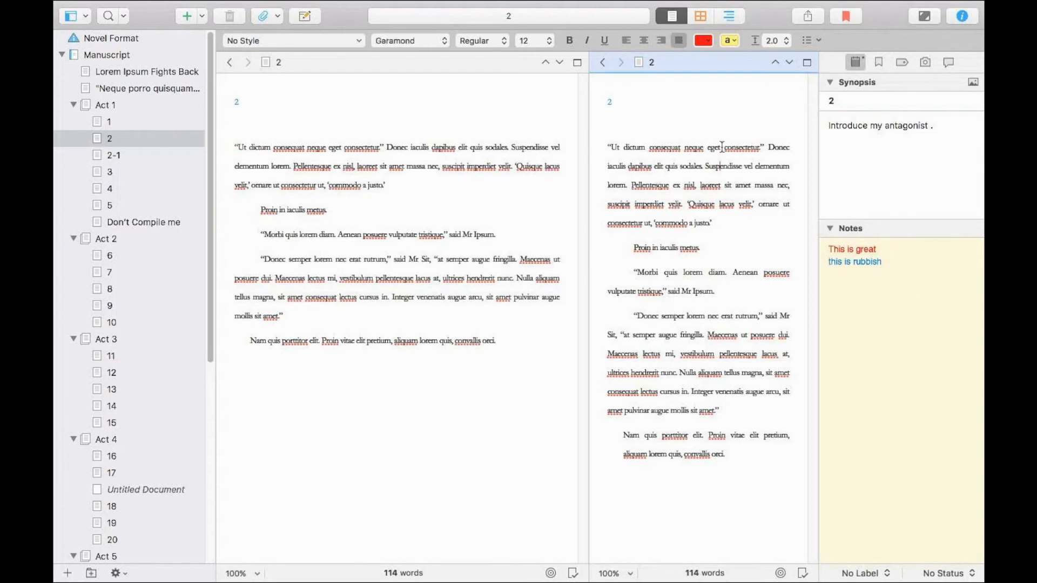
{"action": "right_click", "coordinate": [743, 146]}
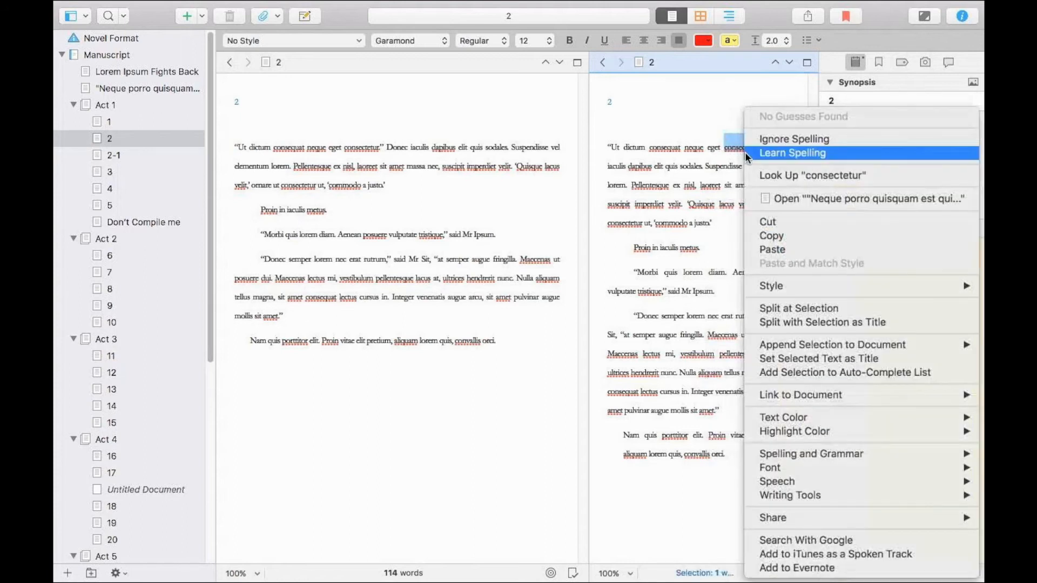
{"action": "left_click", "coordinate": [623, 145]}
{"action": "left_click", "coordinate": [625, 148]}
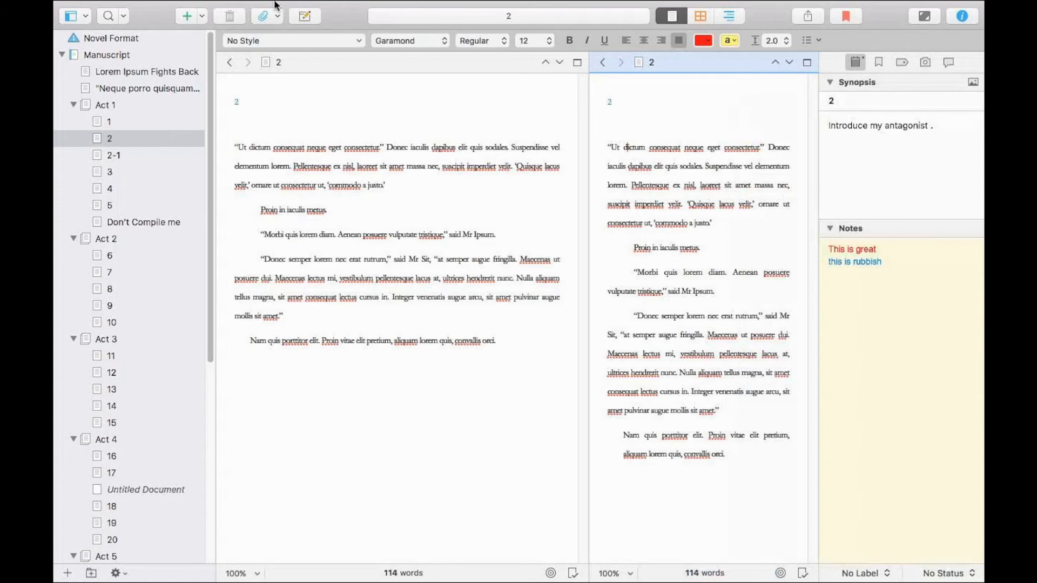
{"action": "mouse_move", "coordinate": [297, 5]}
{"action": "left_click", "coordinate": [229, 9]}
{"action": "left_click", "coordinate": [284, 106]}
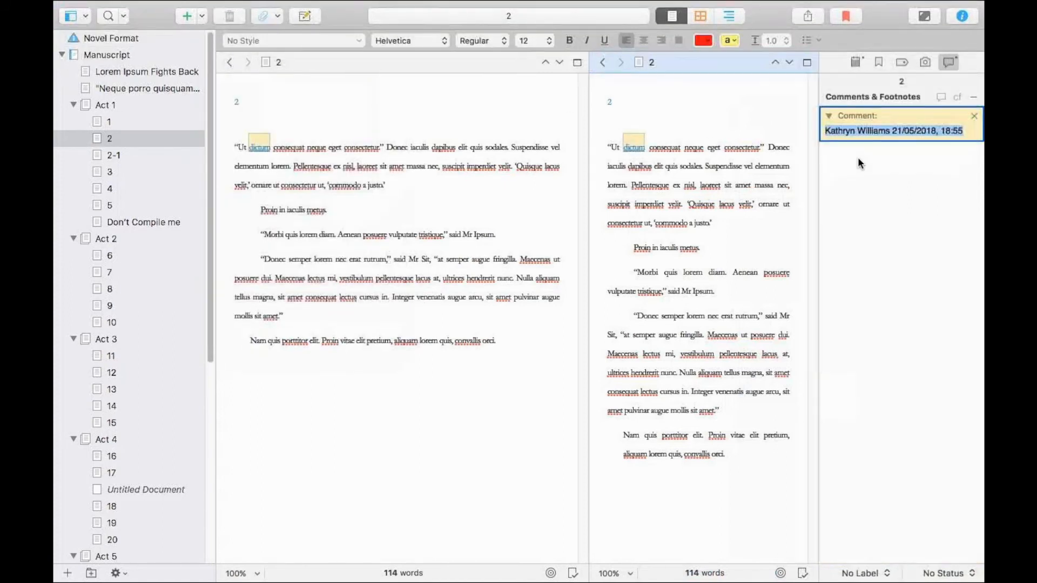
{"action": "type", "text": "No it's not rubbish."}
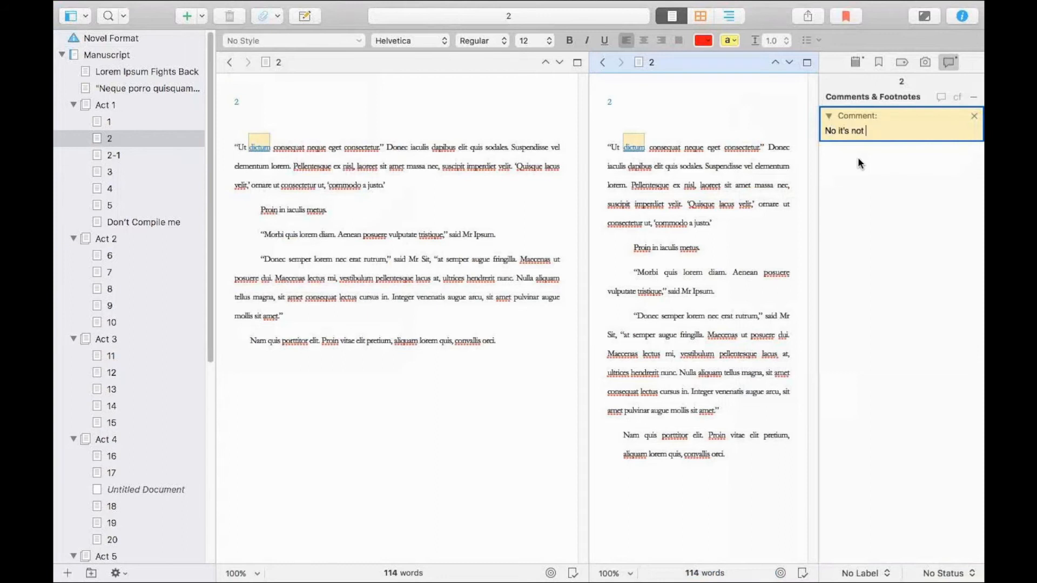
{"action": "key", "text": "Return"}
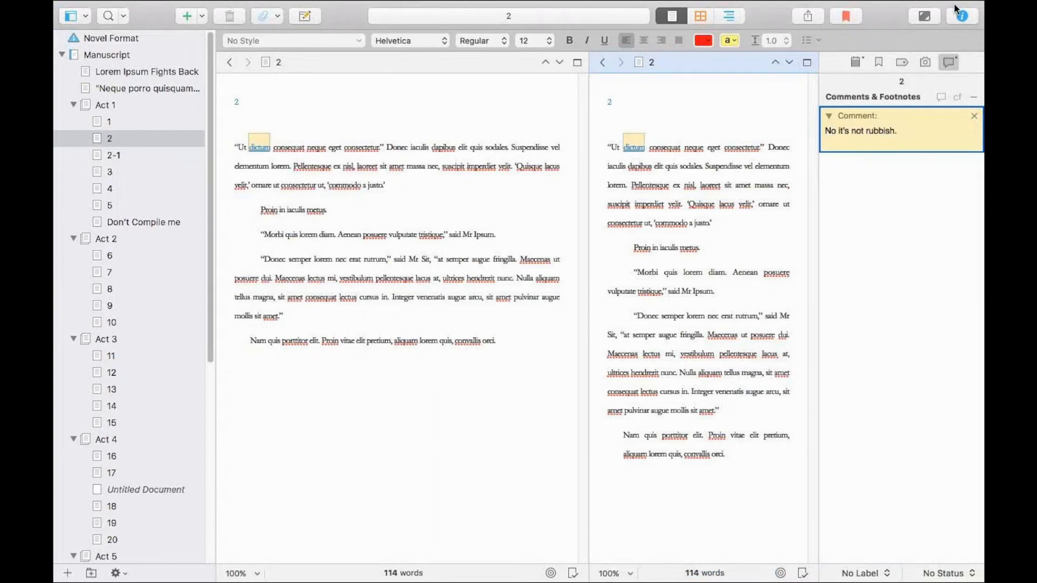
Return to a single editor and review chapter 2's notes and the comment attached to "dictum".
{"action": "left_click", "coordinate": [782, 171]}
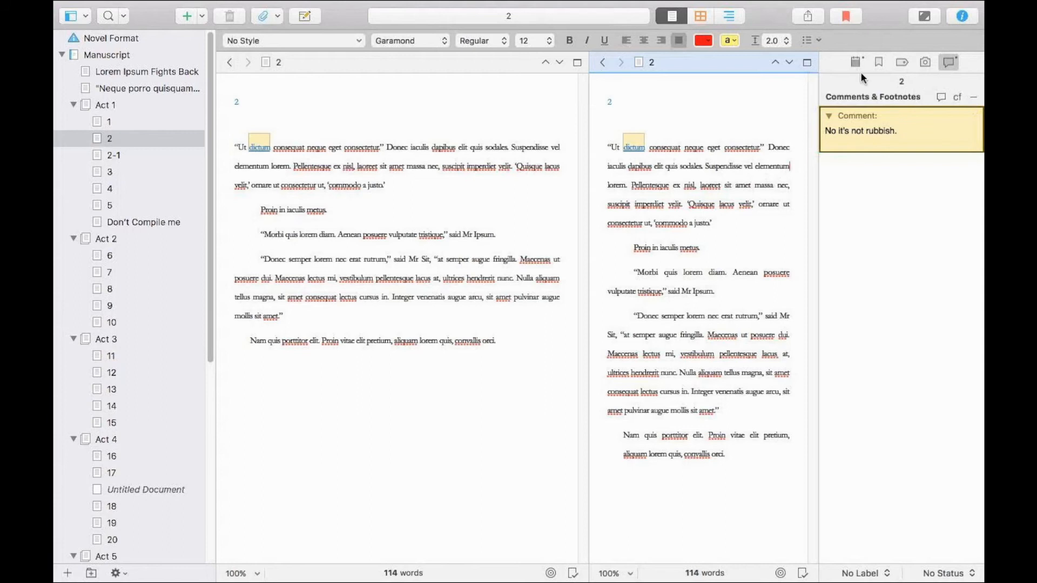
{"action": "left_click", "coordinate": [943, 66]}
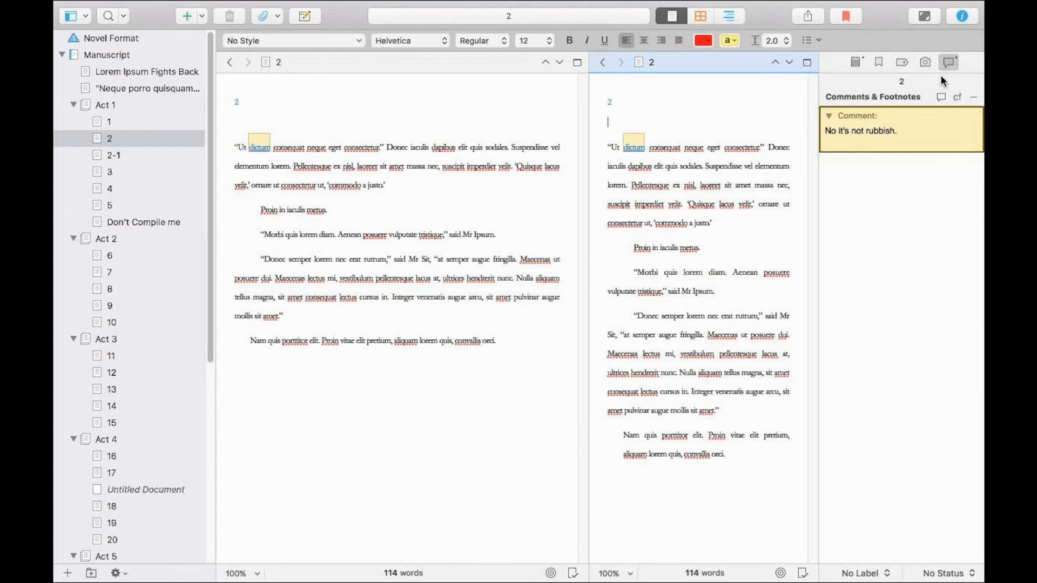
{"action": "left_click", "coordinate": [637, 142]}
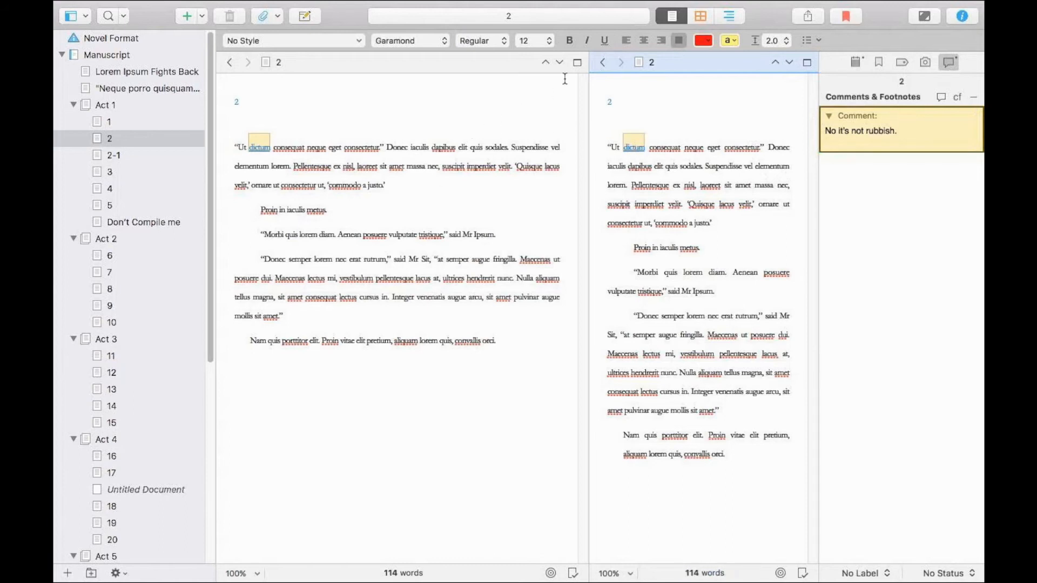
{"action": "left_click", "coordinate": [807, 62]}
{"action": "left_click", "coordinate": [856, 62]}
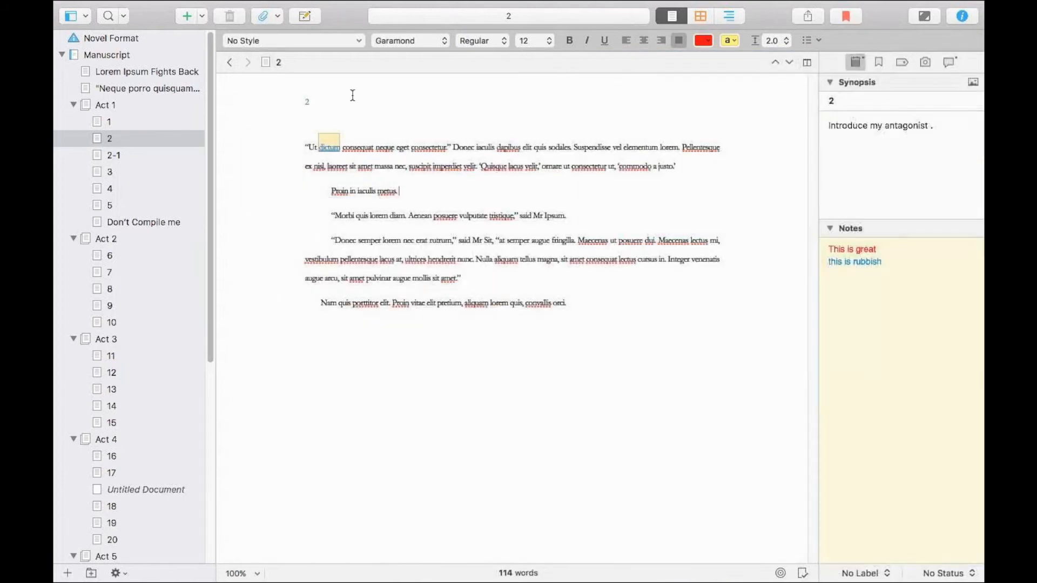
{"action": "left_click", "coordinate": [329, 147]}
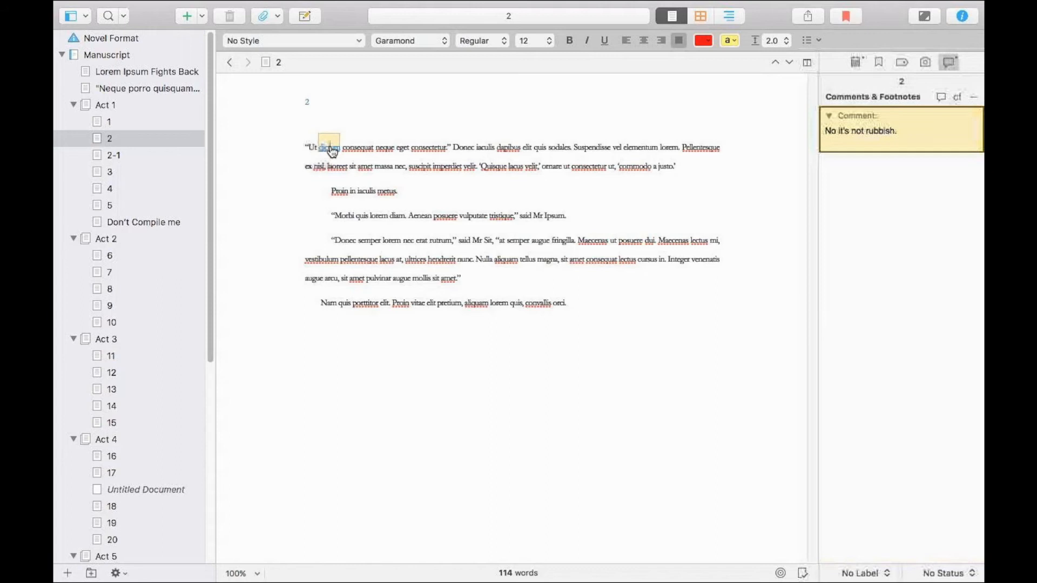
{"action": "type", "text": "."}
Open Linguistic Focus for chapter 1 and focus on Direct Speech.
{"action": "left_click", "coordinate": [516, 202]}
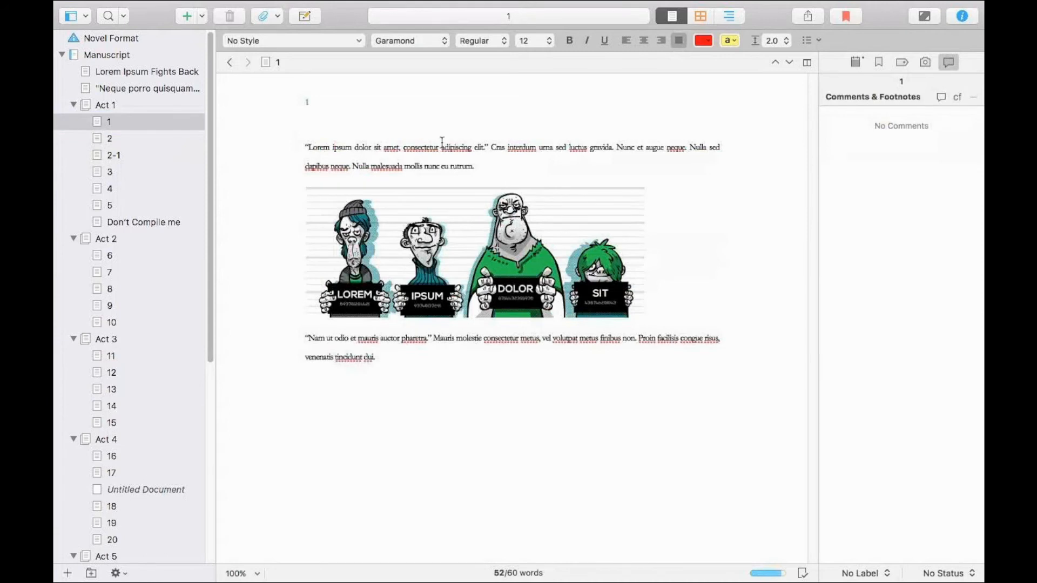
{"action": "mouse_move", "coordinate": [393, 28]}
{"action": "mouse_move", "coordinate": [347, 1]}
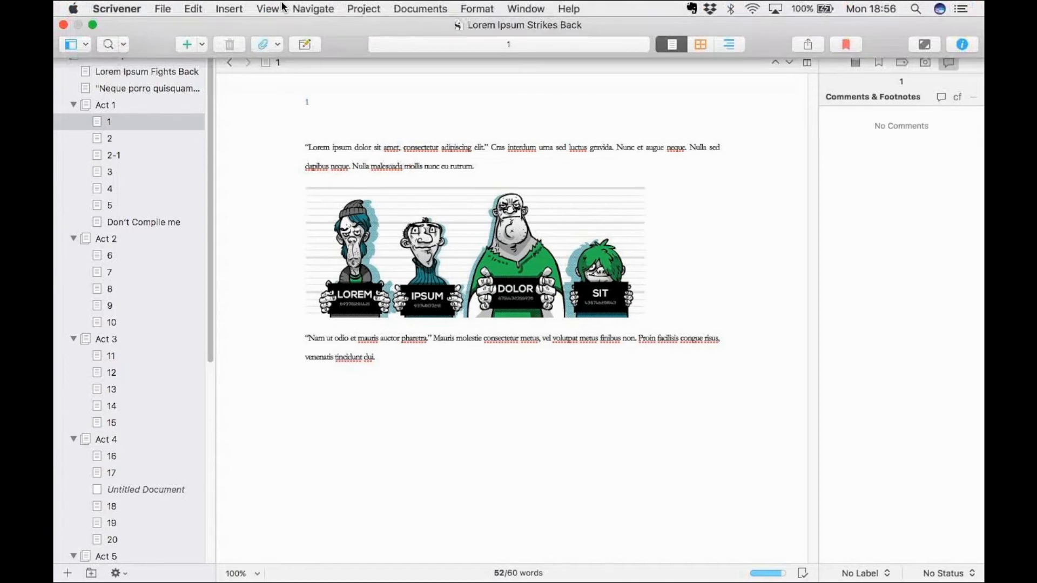
{"action": "left_click", "coordinate": [200, 7]}
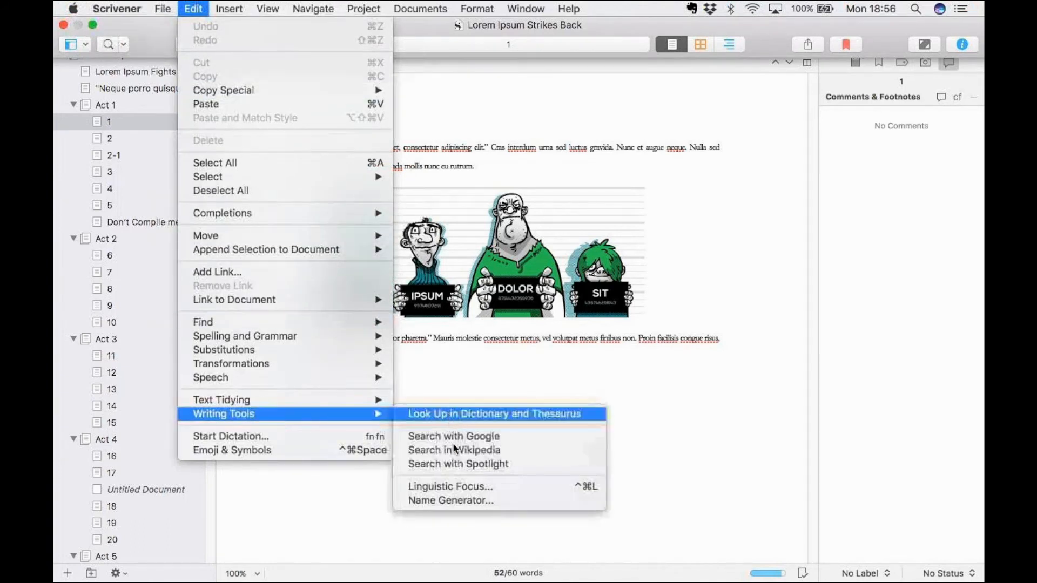
{"action": "left_click", "coordinate": [456, 487]}
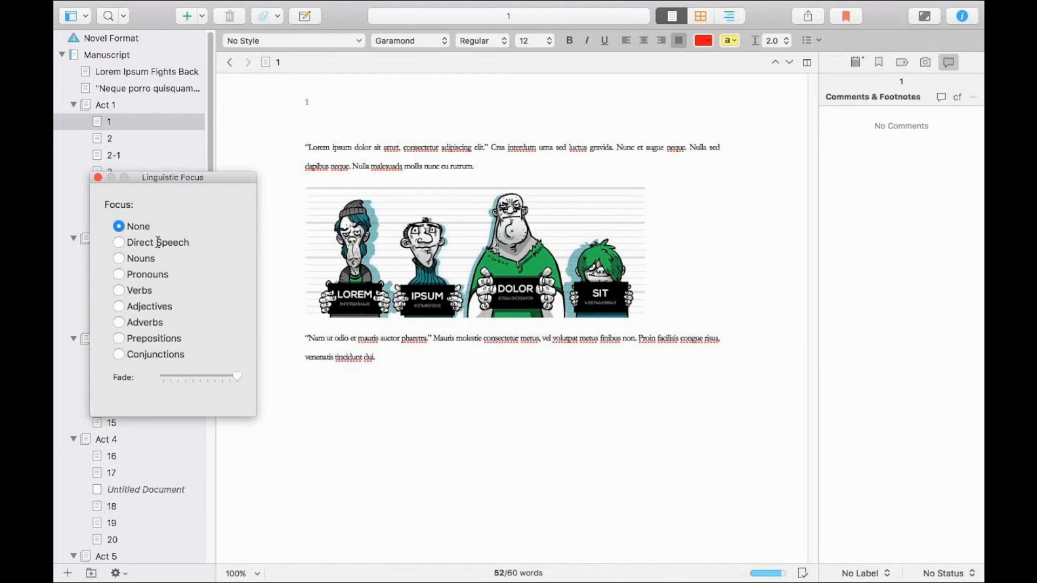
{"action": "left_click", "coordinate": [121, 243]}
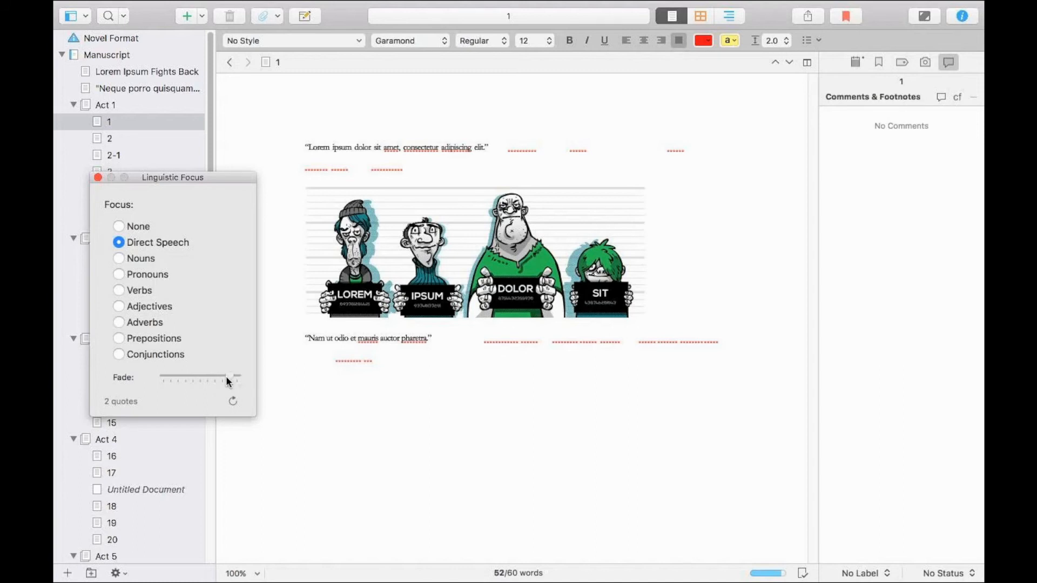
Lower the fade of the non-dialogue text to compare it with the dialogue, and return the fade to maximum.
{"action": "left_click_drag", "start_coordinate": [202, 377], "coordinate": [194, 376]}
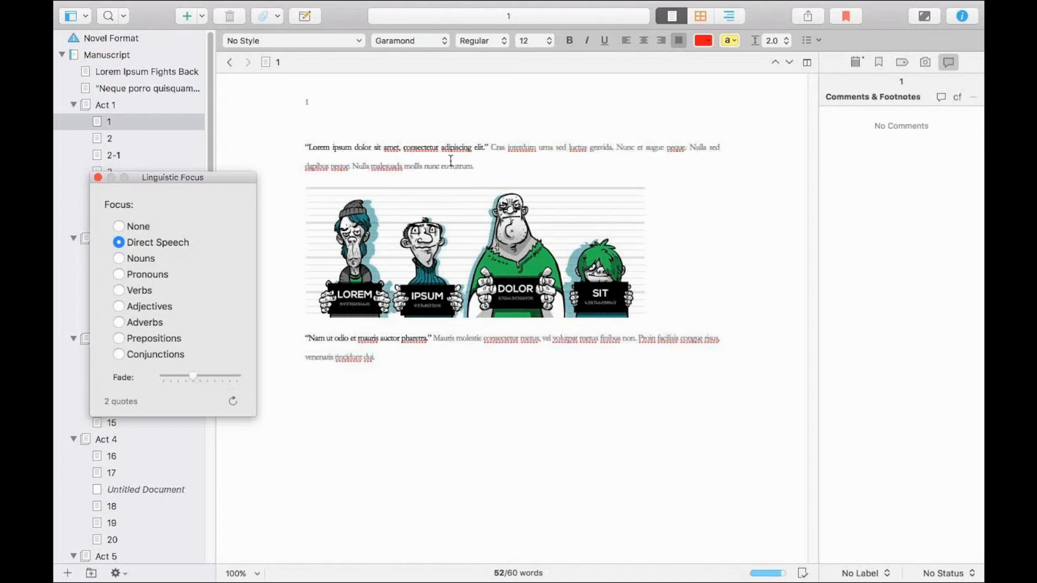
{"action": "left_click", "coordinate": [488, 146]}
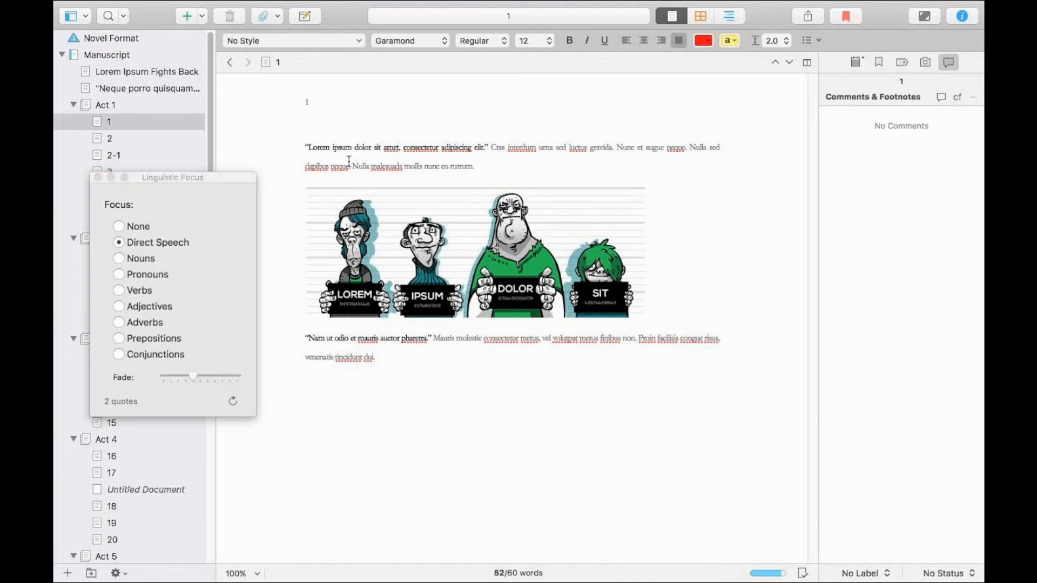
{"action": "left_click_drag", "start_coordinate": [194, 374], "coordinate": [229, 375]}
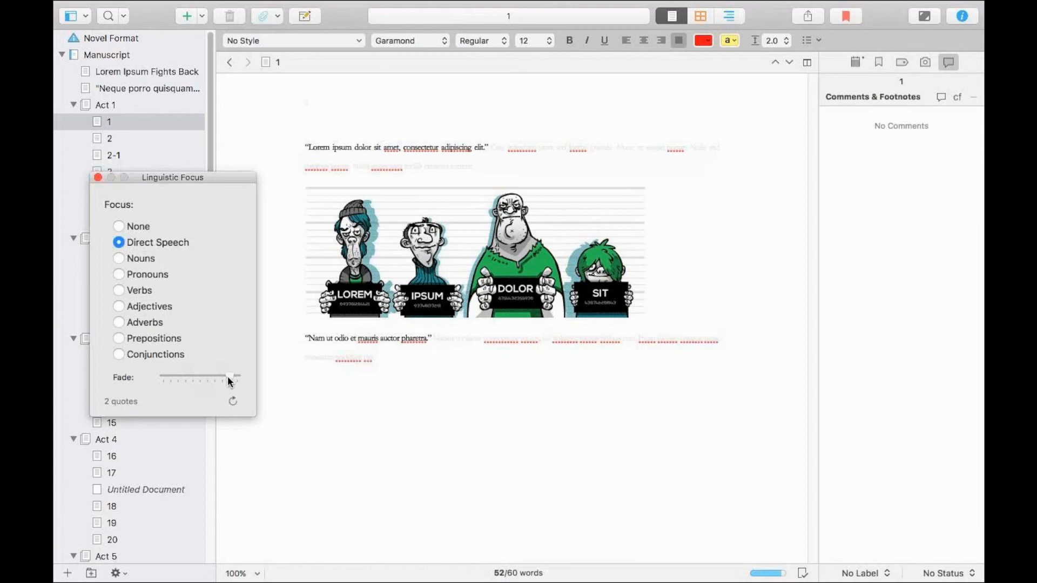
{"action": "left_click_drag", "start_coordinate": [240, 377], "coordinate": [236, 380]}
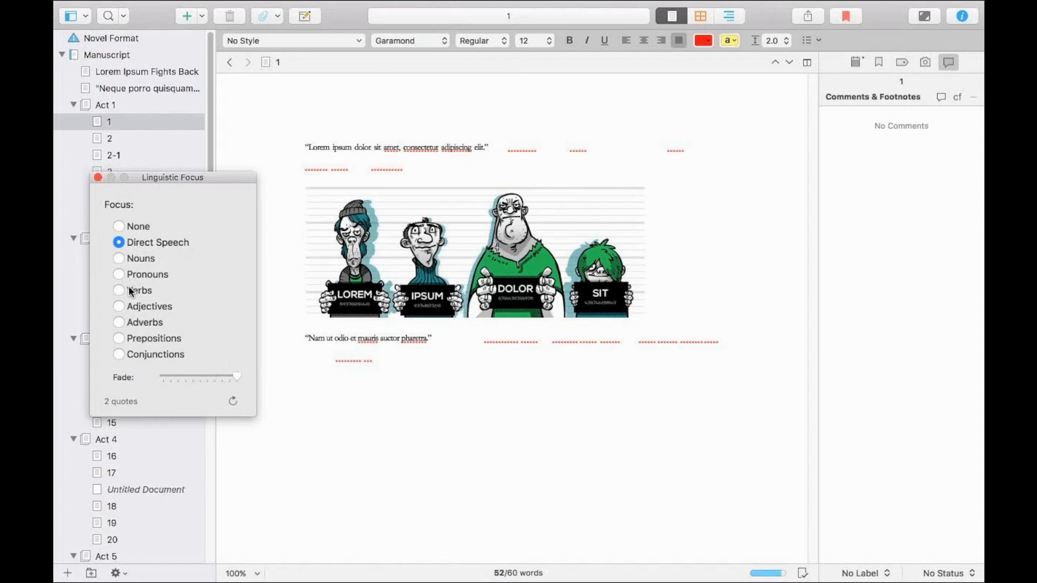
Check the Adverbs focus, switch back to Direct Speech, and close Linguistic Focus.
{"action": "left_click", "coordinate": [126, 321]}
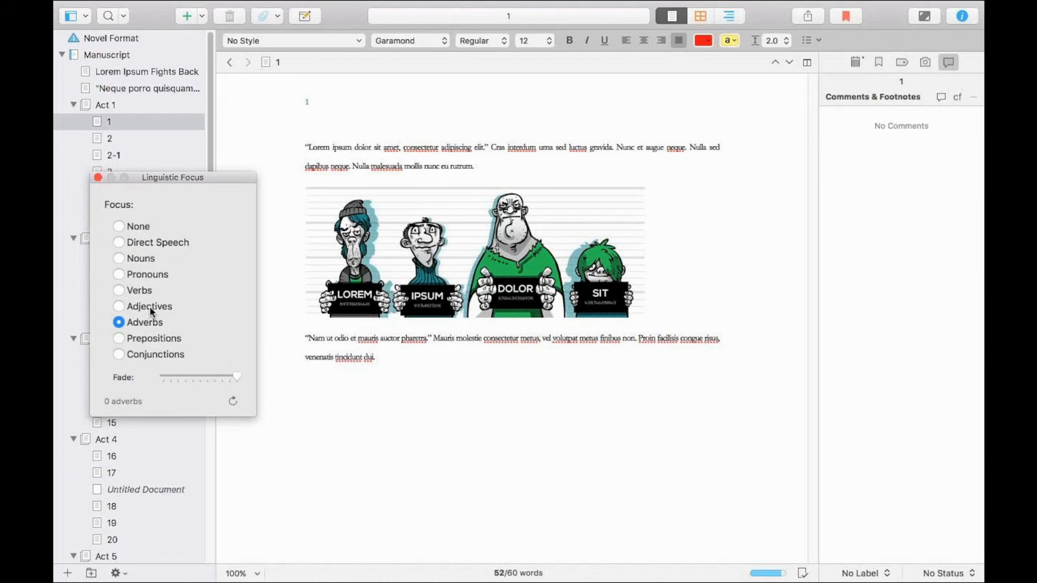
{"action": "left_click", "coordinate": [147, 246]}
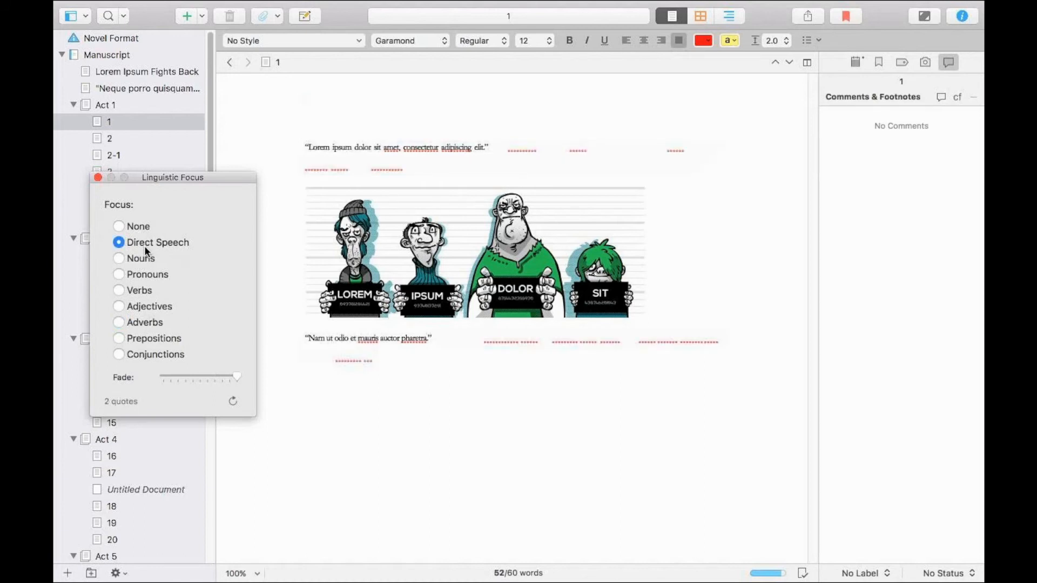
{"action": "left_click", "coordinate": [97, 177]}
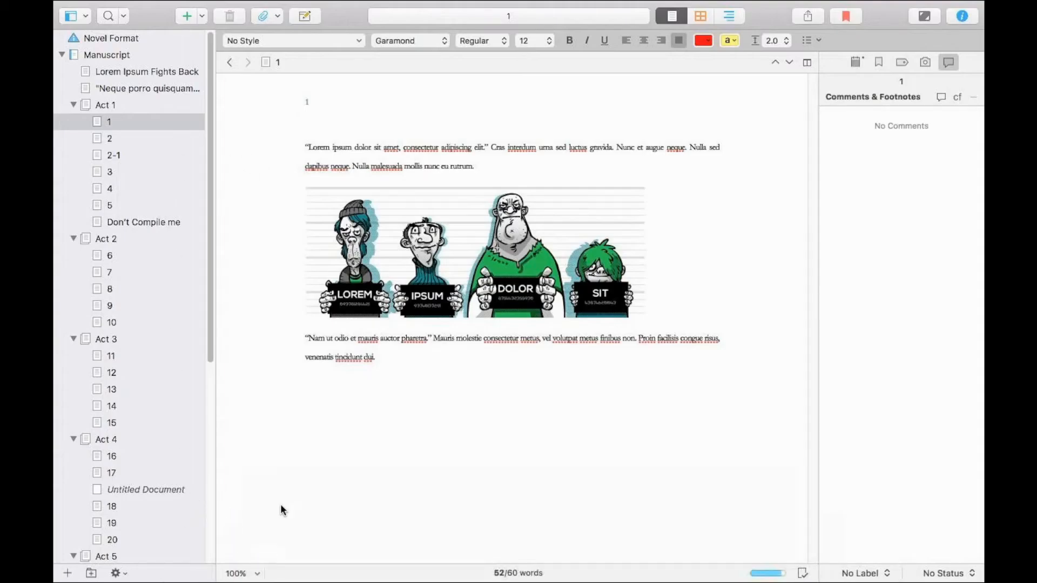
Select all manuscript documents from the title page through chapter 25 to show them together in the editor.
{"action": "left_click", "coordinate": [352, 382]}
{"action": "left_click", "coordinate": [111, 107]}
{"action": "left_click", "coordinate": [160, 122]}
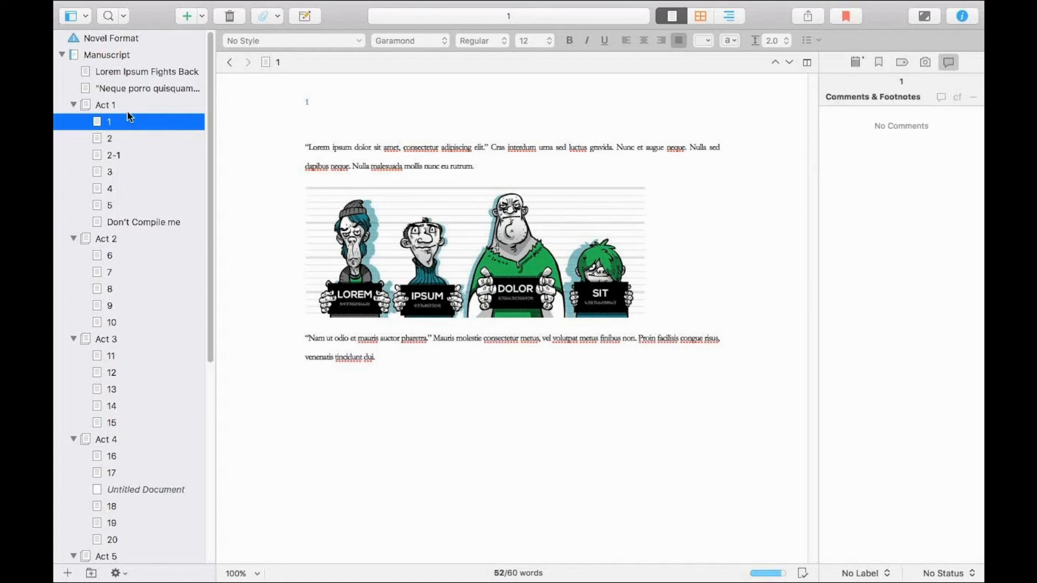
{"action": "left_click", "coordinate": [119, 71]}
{"action": "scroll", "coordinate": [114, 292], "scroll_direction": "down", "scroll_amount": 1}
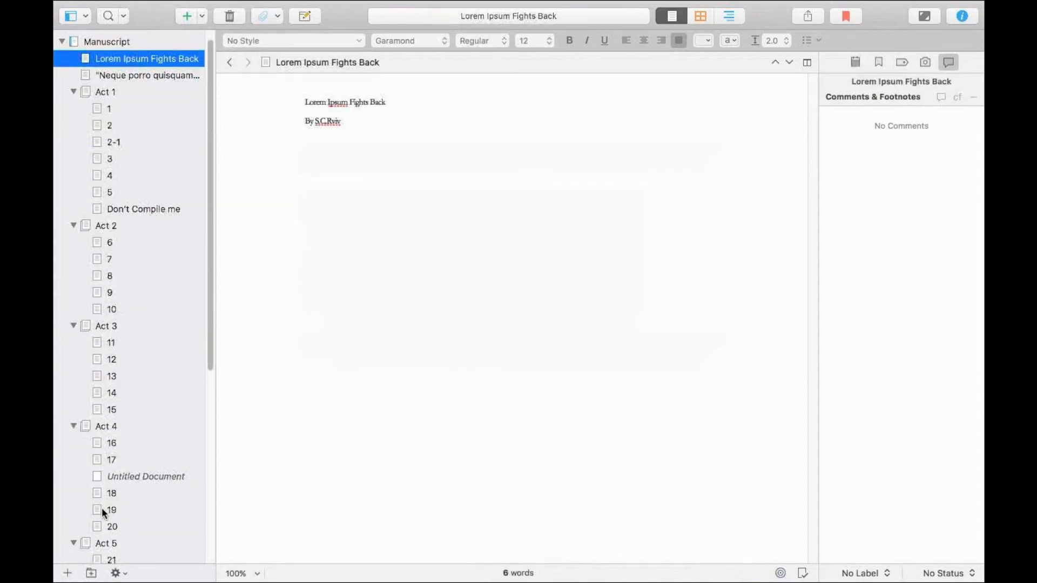
{"action": "scroll", "coordinate": [113, 486], "scroll_direction": "down", "scroll_amount": 10}
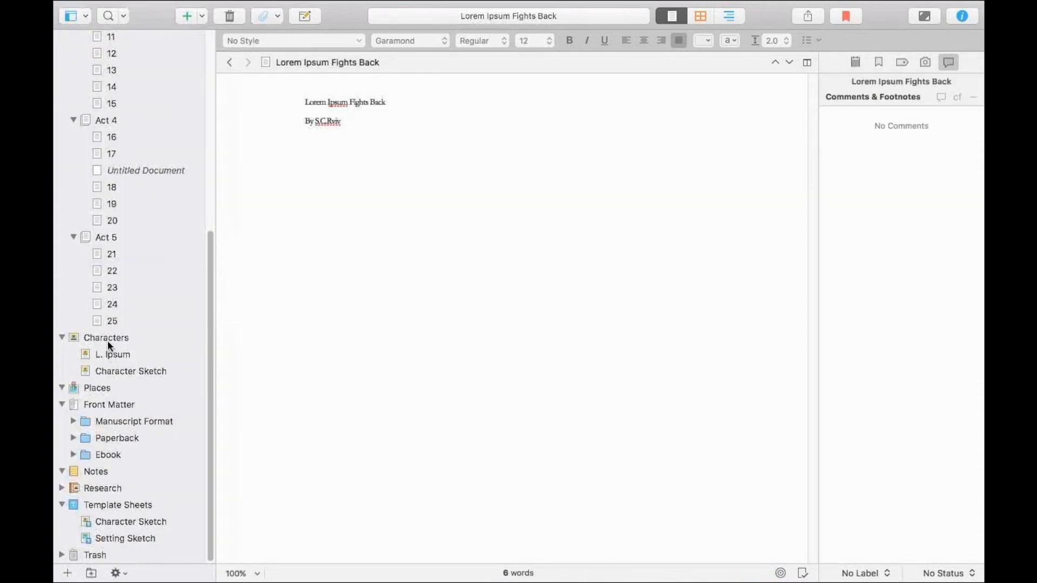
{"action": "left_click", "coordinate": [113, 323], "text": "shift"}
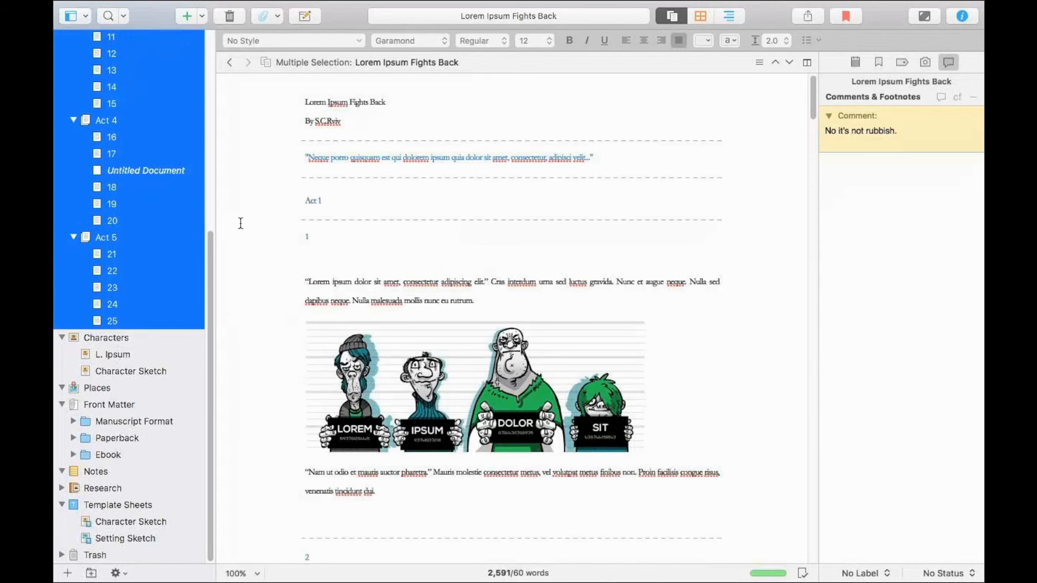
Select only Act 1 and chapter 3 as a non-adjacent selection.
{"action": "left_click_drag", "start_coordinate": [208, 306], "coordinate": [185, 116]}
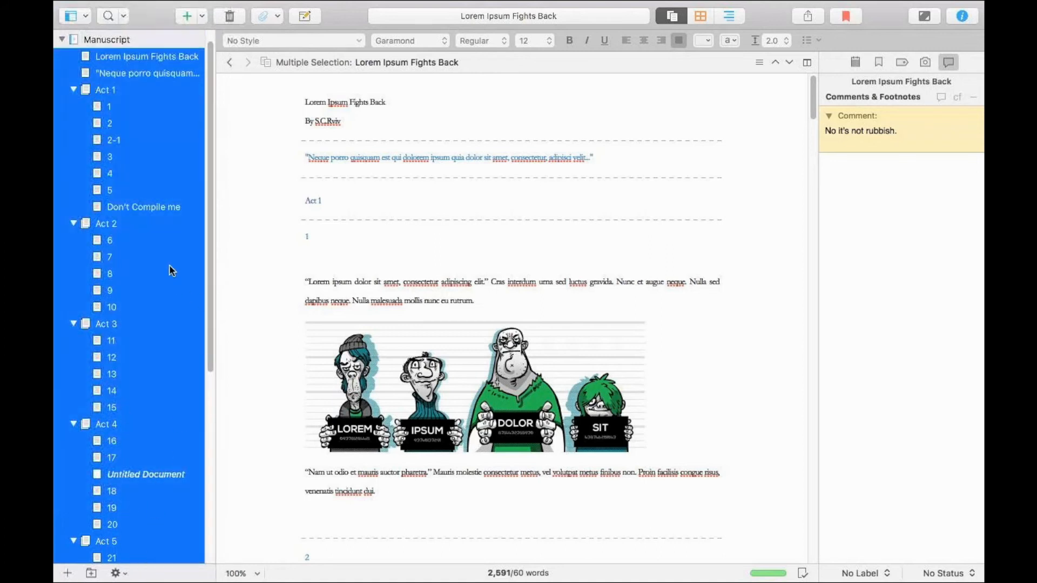
{"action": "left_click", "coordinate": [152, 93]}
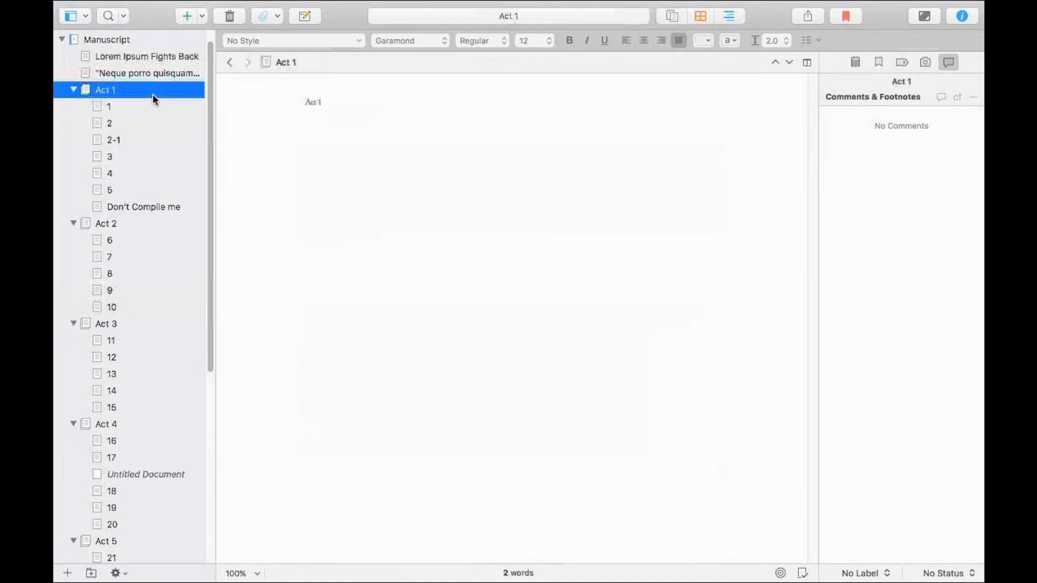
{"action": "left_click", "coordinate": [173, 157], "text": "super"}
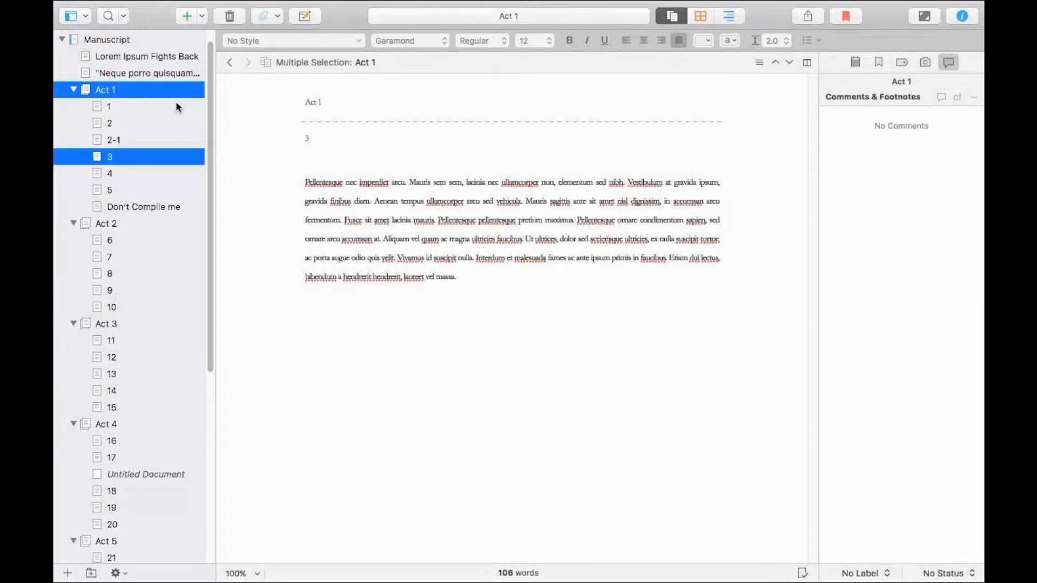
Reselect everything from the title page through chapter 25 and skim the combined text back to its beginning.
{"action": "left_click", "coordinate": [147, 56]}
{"action": "scroll", "coordinate": [210, 162], "scroll_direction": "down", "scroll_amount": 10}
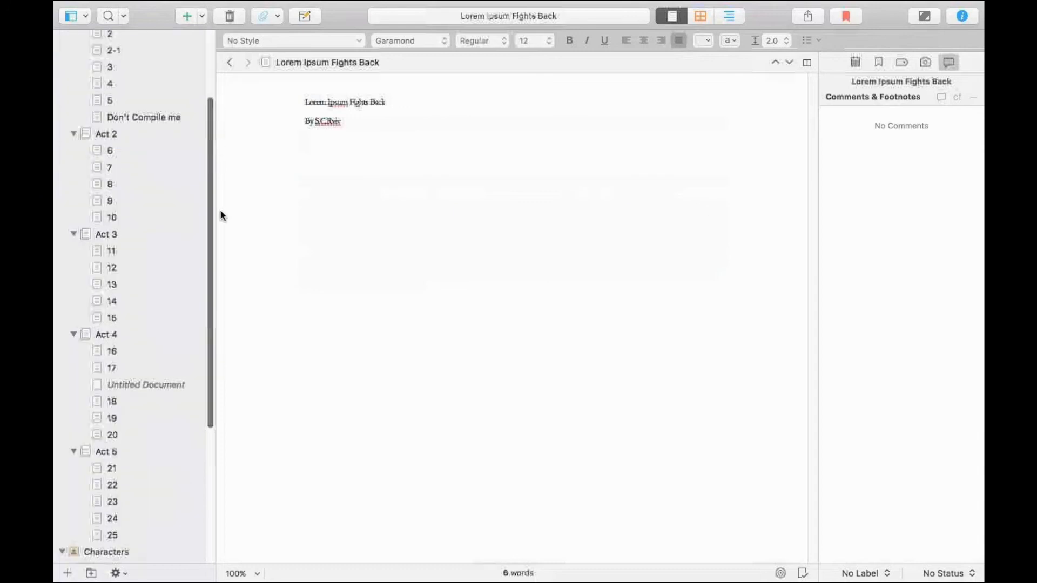
{"action": "left_click", "coordinate": [116, 322], "text": "shift"}
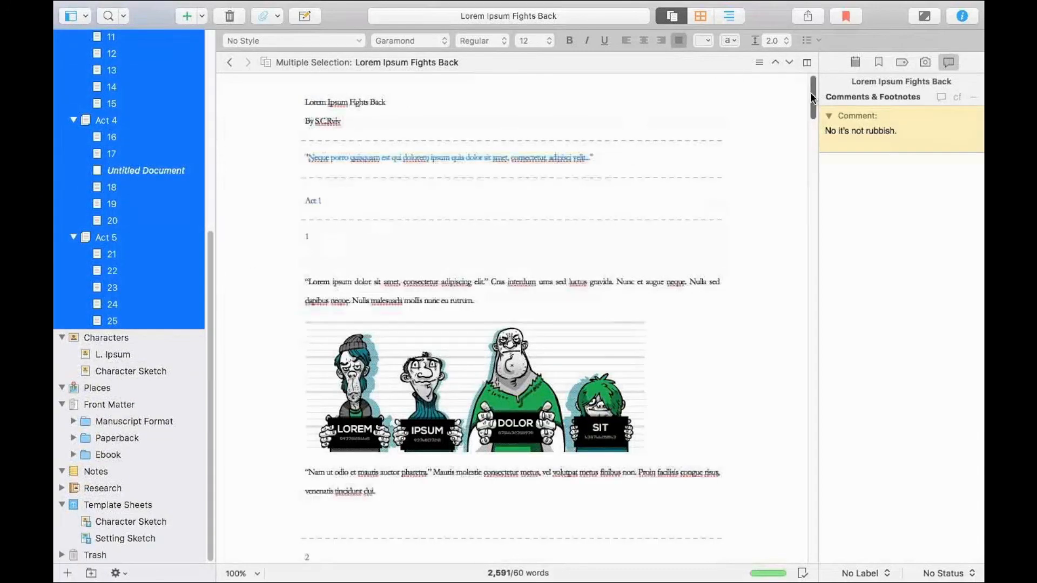
{"action": "left_click_drag", "start_coordinate": [812, 95], "coordinate": [817, 139]}
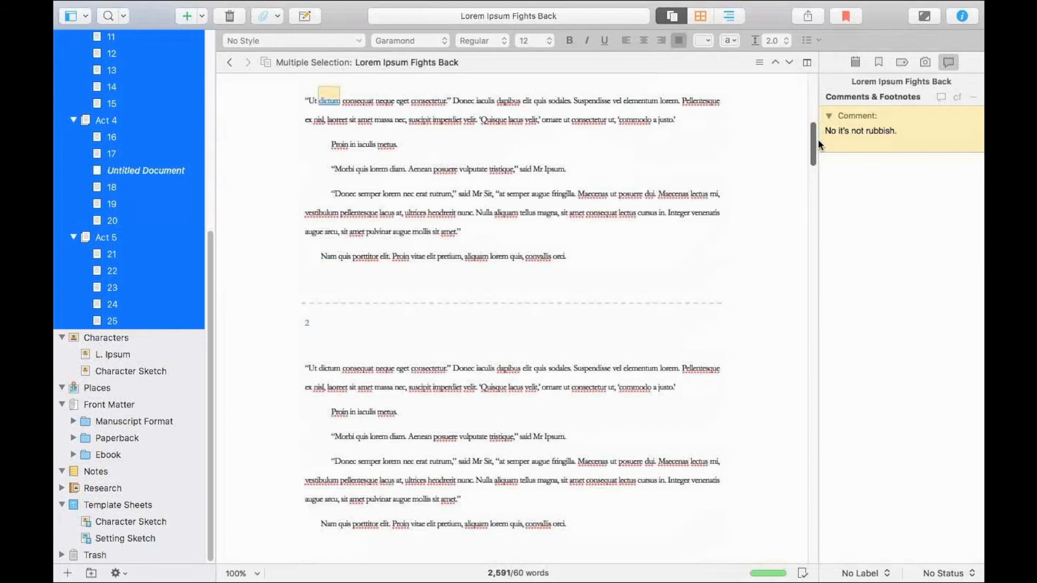
{"action": "left_click_drag", "start_coordinate": [817, 138], "coordinate": [817, 82]}
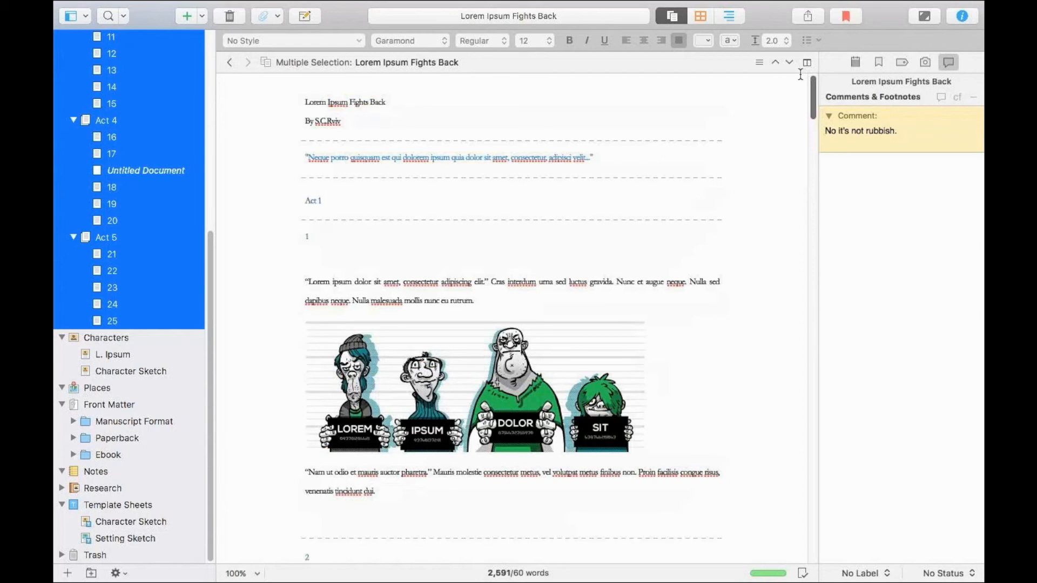
Replace every "Ipsum" with "Bobby" across the entire selected manuscript, using the Contains option.
{"action": "key", "text": "super+f"}
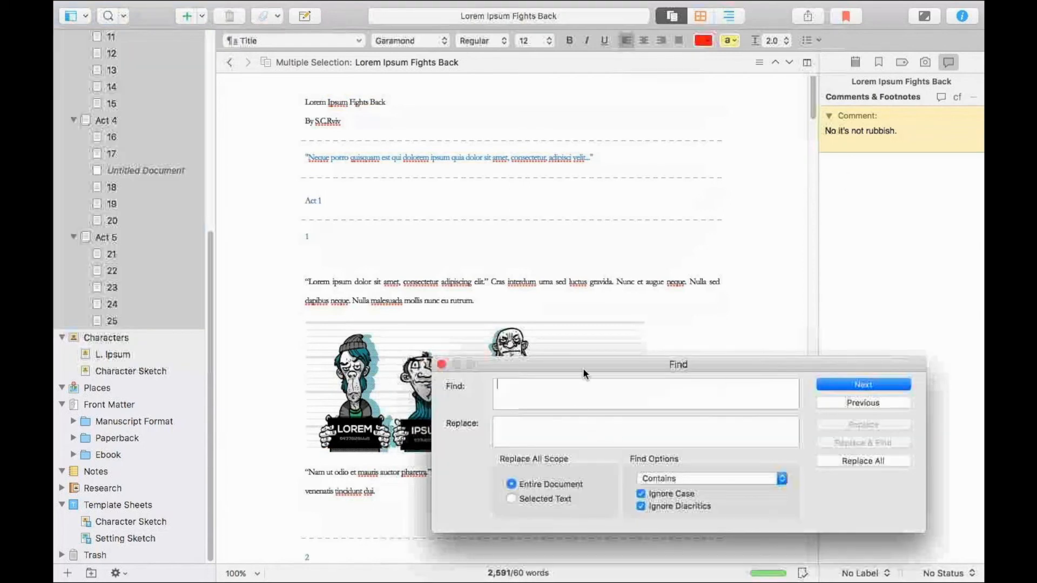
{"action": "left_click_drag", "start_coordinate": [582, 368], "coordinate": [414, 135]}
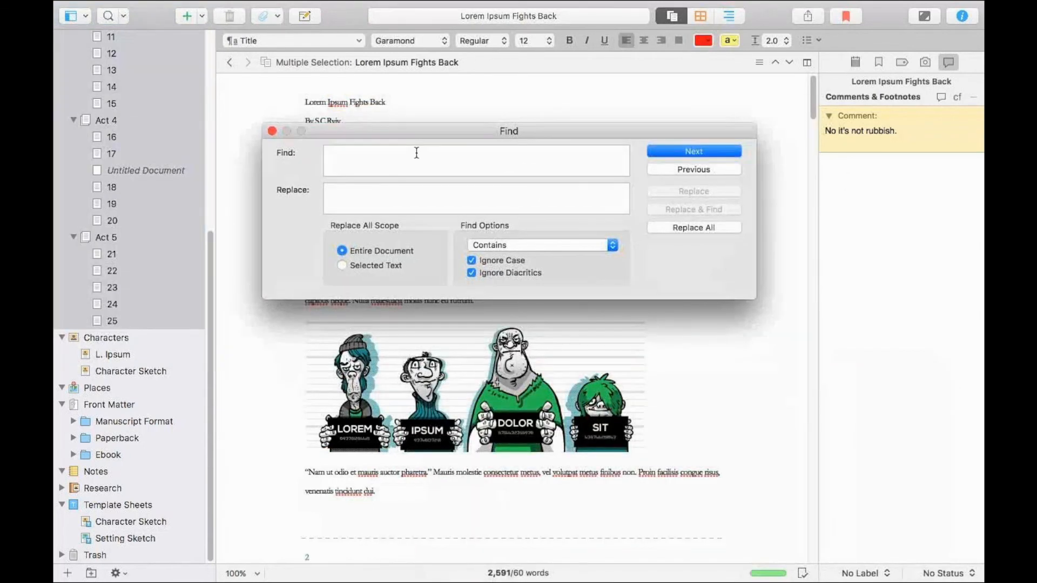
{"action": "type", "text": "Ipsum"}
{"action": "left_click", "coordinate": [402, 198]}
{"action": "type", "text": "Bobby"}
{"action": "left_click", "coordinate": [515, 247]}
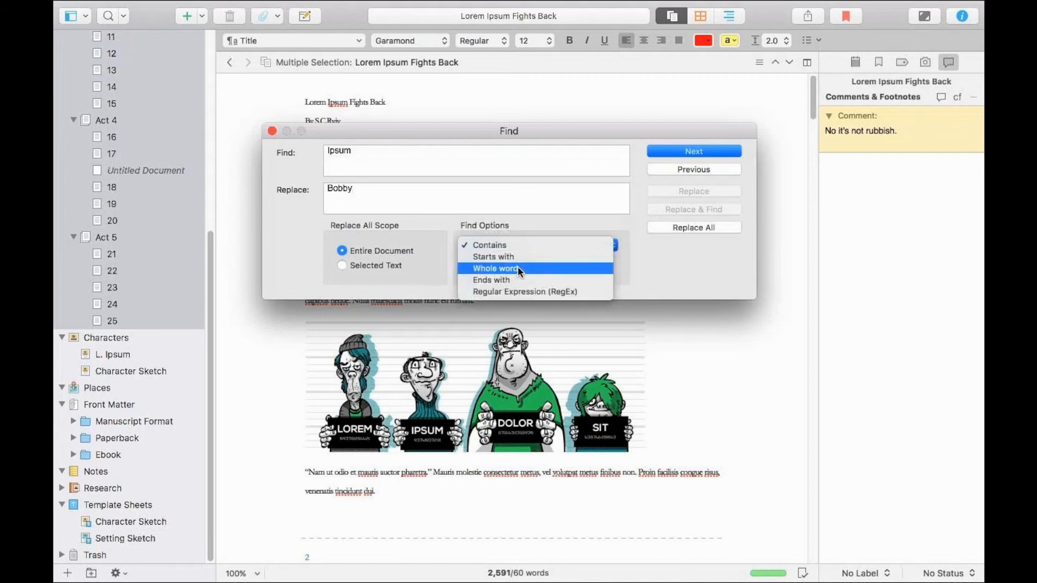
{"action": "left_click", "coordinate": [601, 245]}
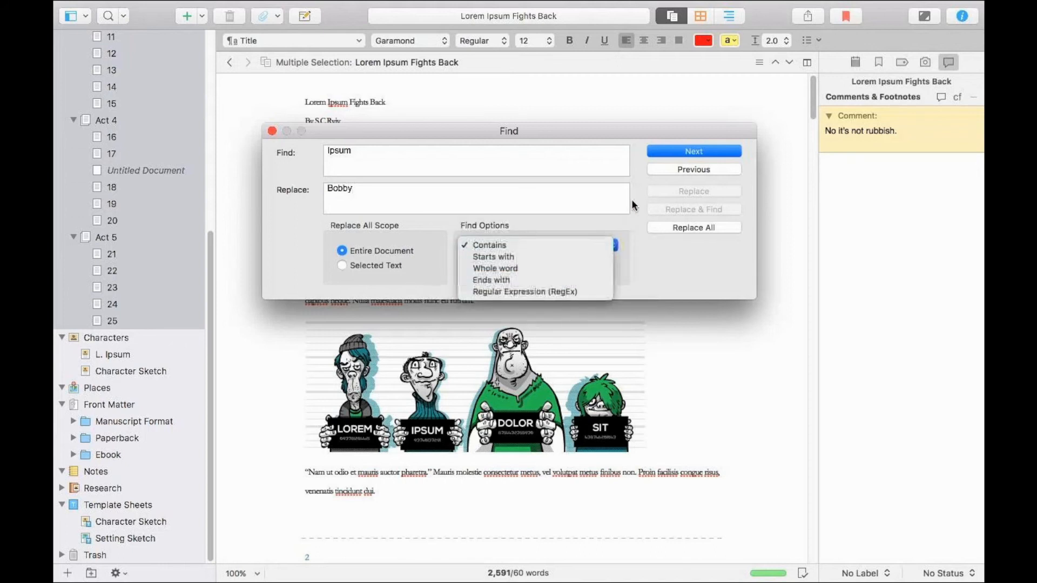
{"action": "left_click", "coordinate": [708, 229]}
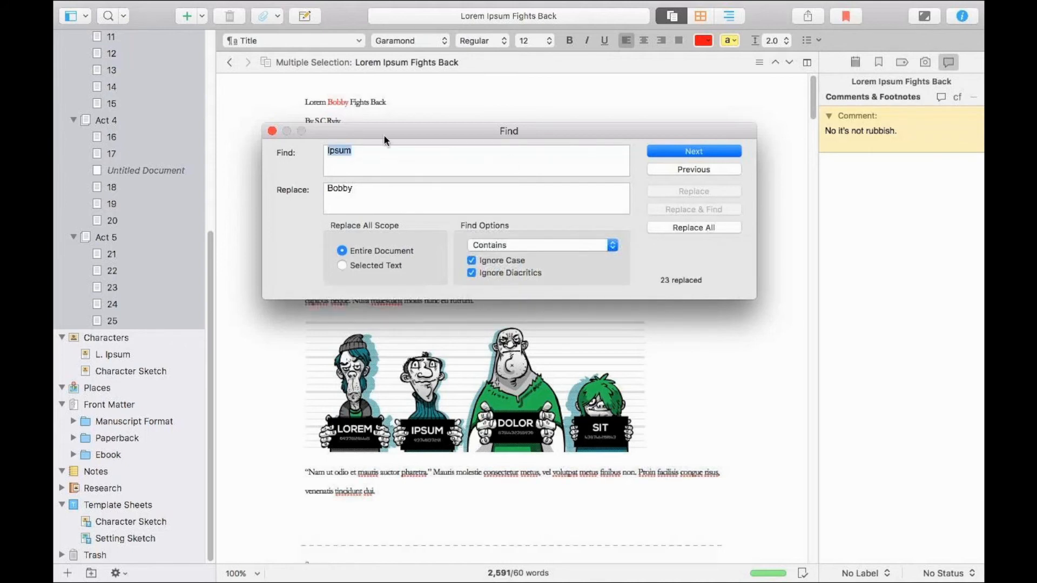
Move the Find window aside to check the replaced words in the opening pages, and close it.
{"action": "left_click_drag", "start_coordinate": [327, 131], "coordinate": [331, 262]}
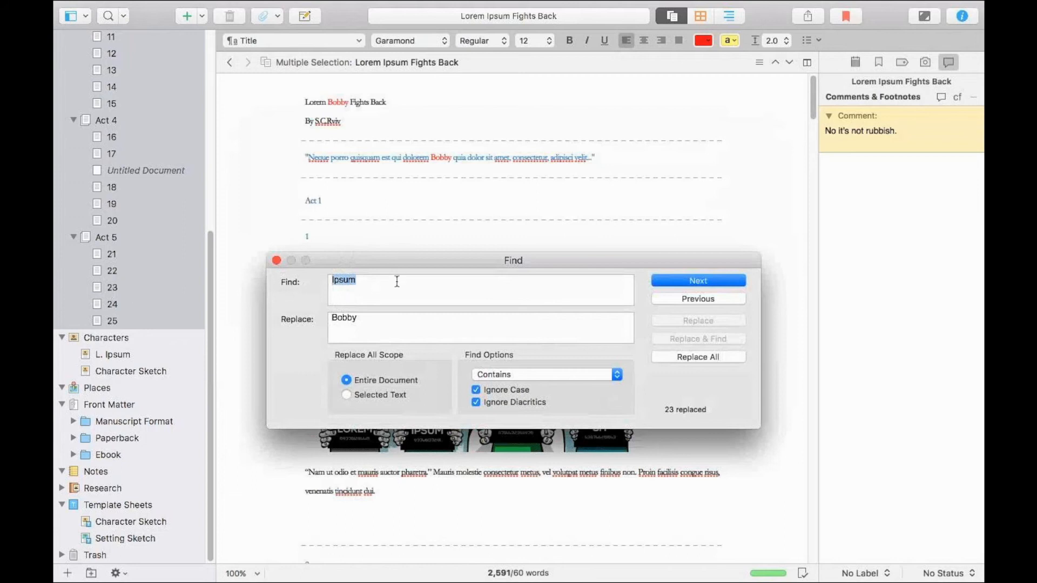
{"action": "left_click_drag", "start_coordinate": [414, 264], "coordinate": [413, 263]}
{"action": "left_click_drag", "start_coordinate": [191, 318], "coordinate": [200, 32]}
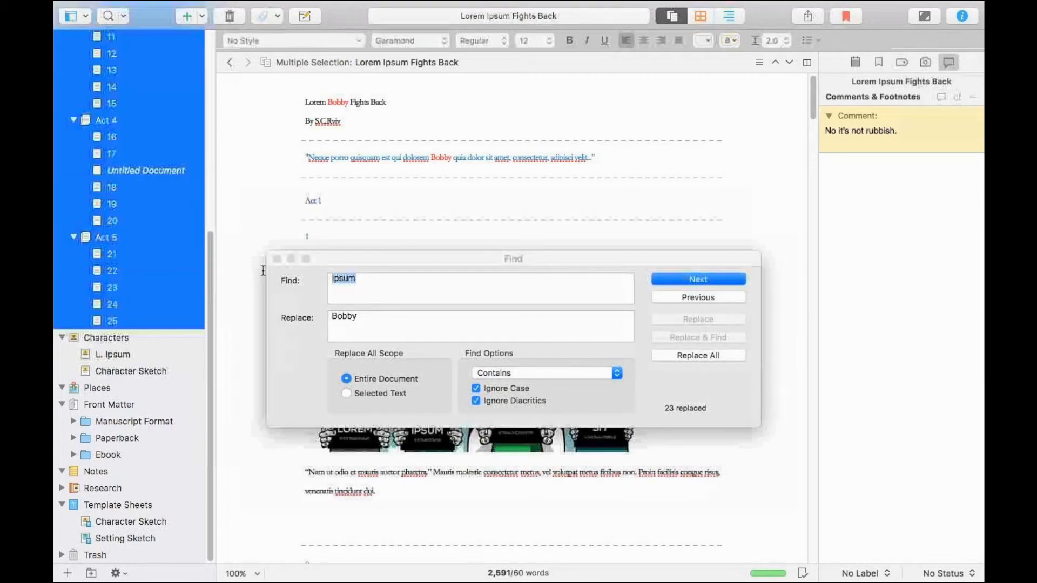
{"action": "left_click", "coordinate": [276, 259]}
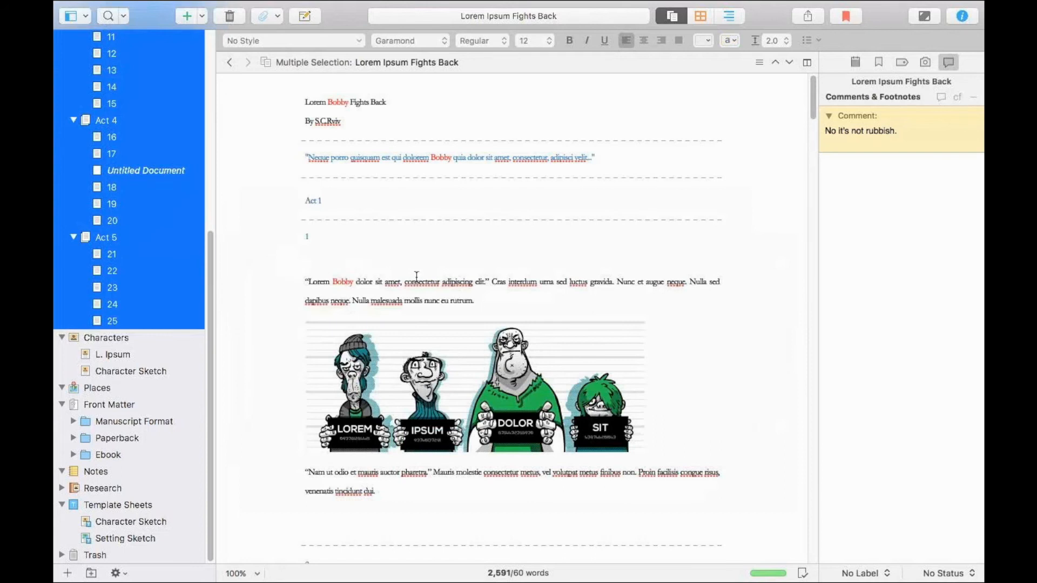
{"action": "left_click", "coordinate": [395, 240]}
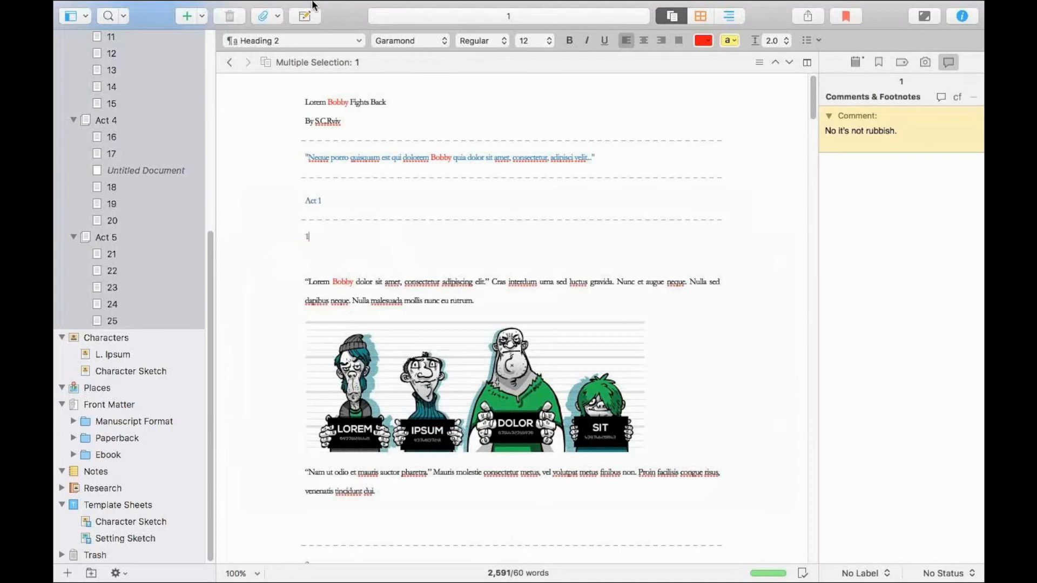
{"action": "left_click", "coordinate": [279, 9]}
{"action": "left_click", "coordinate": [194, 9]}
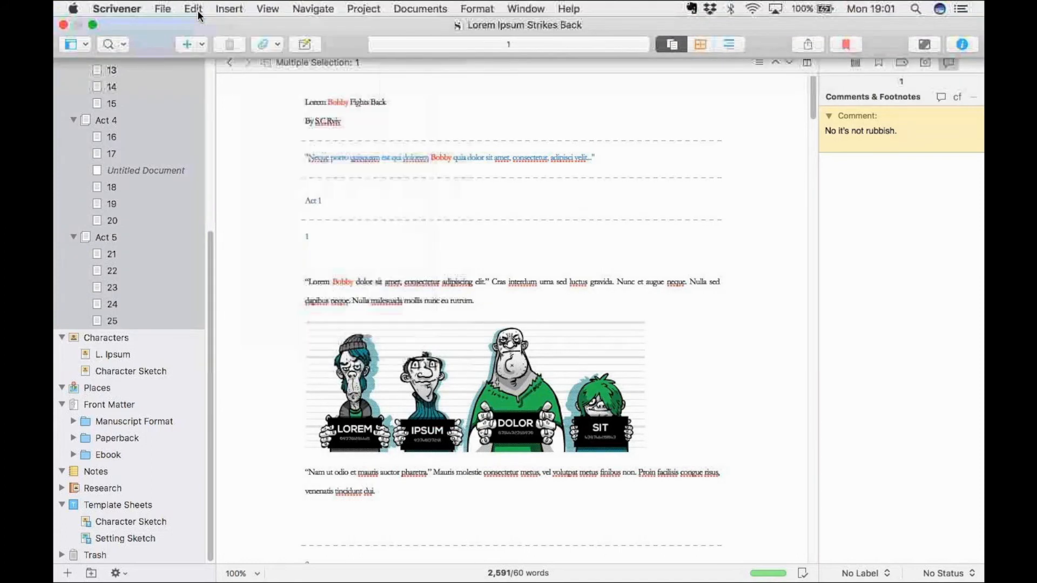
{"action": "left_click", "coordinate": [195, 10]}
Reopen Find from the title page and set up a replacement of "Bobby" with "Ipsum".
{"action": "left_click", "coordinate": [435, 98]}
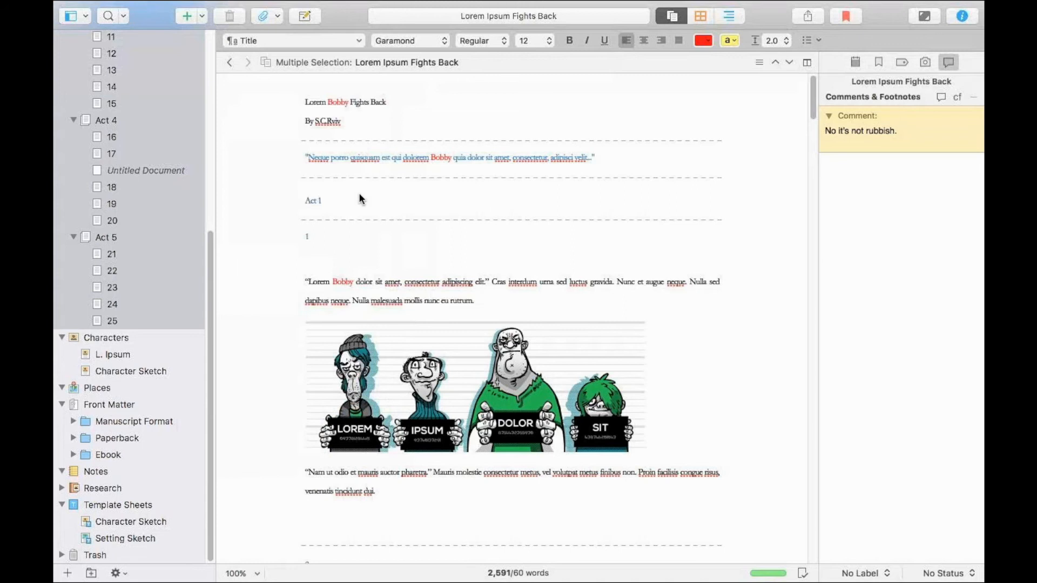
{"action": "key", "text": "super+f"}
{"action": "left_click", "coordinate": [451, 278]}
{"action": "key", "text": "Tab"}
{"action": "type", "text": "Ipsum"}
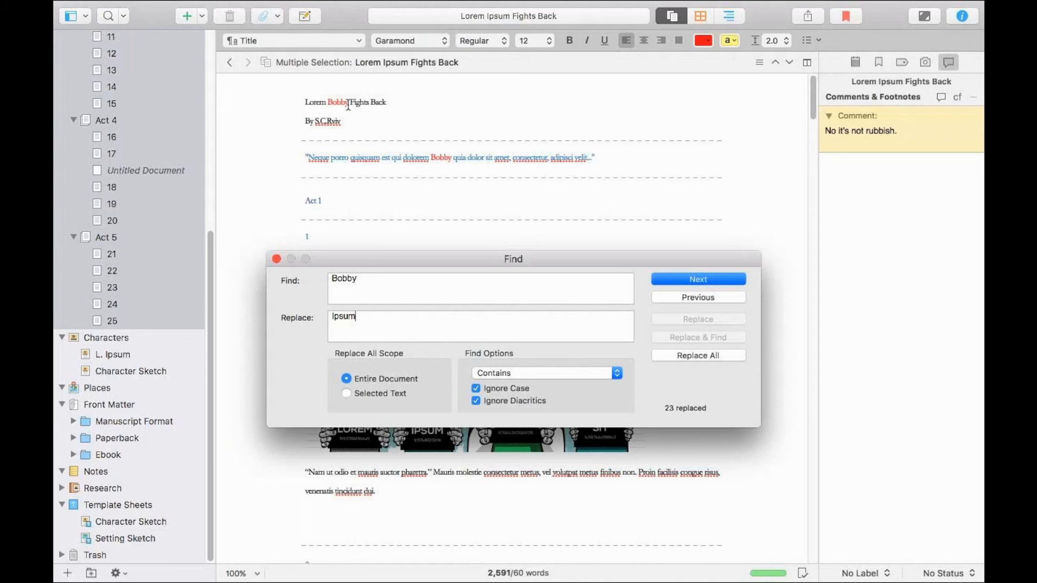
Replace every "lorem" with "XXX" throughout the entire selected manuscript.
{"action": "left_click_drag", "start_coordinate": [366, 286], "coordinate": [333, 280]}
{"action": "left_click", "coordinate": [335, 281]}
{"action": "double_click", "coordinate": [337, 281]}
{"action": "type", "text": "lorem"}
{"action": "double_click", "coordinate": [331, 317]}
{"action": "type", "text": "XXX"}
{"action": "left_click", "coordinate": [698, 353]}
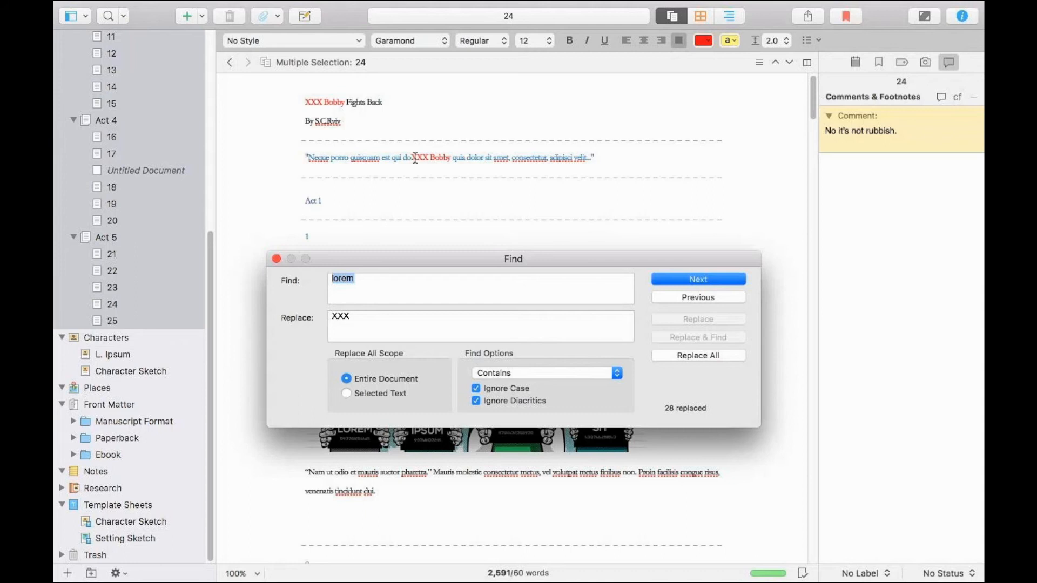
Replace every "XXX" with "lorem" throughout the manuscript and return to the text.
{"action": "left_click_drag", "start_coordinate": [396, 285], "coordinate": [328, 280]}
{"action": "type", "text": "XXX"}
{"action": "key", "text": "Tab"}
{"action": "type", "text": "lorem"}
{"action": "left_click", "coordinate": [670, 355]}
{"action": "left_click", "coordinate": [442, 159]}
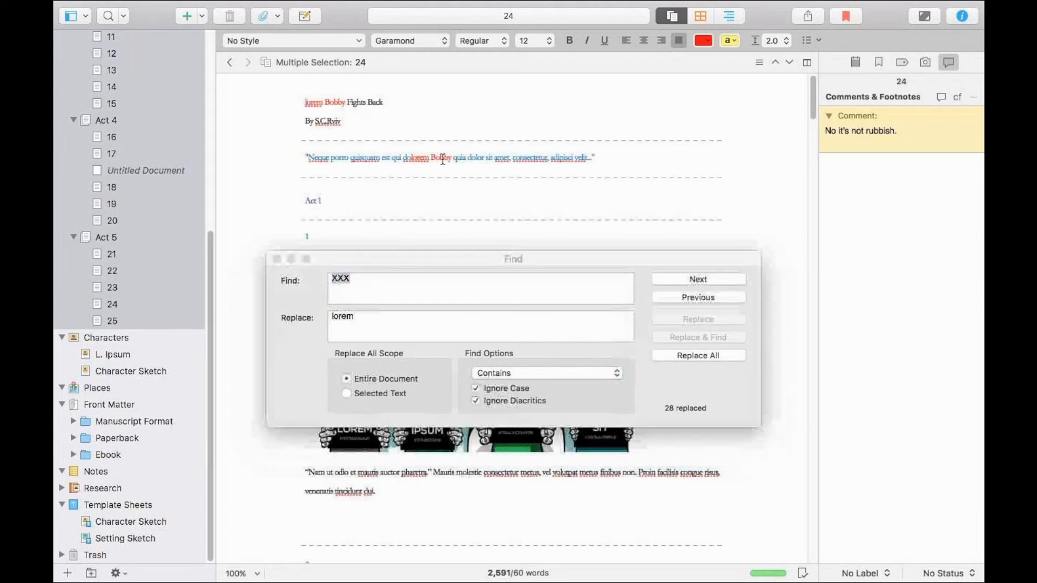
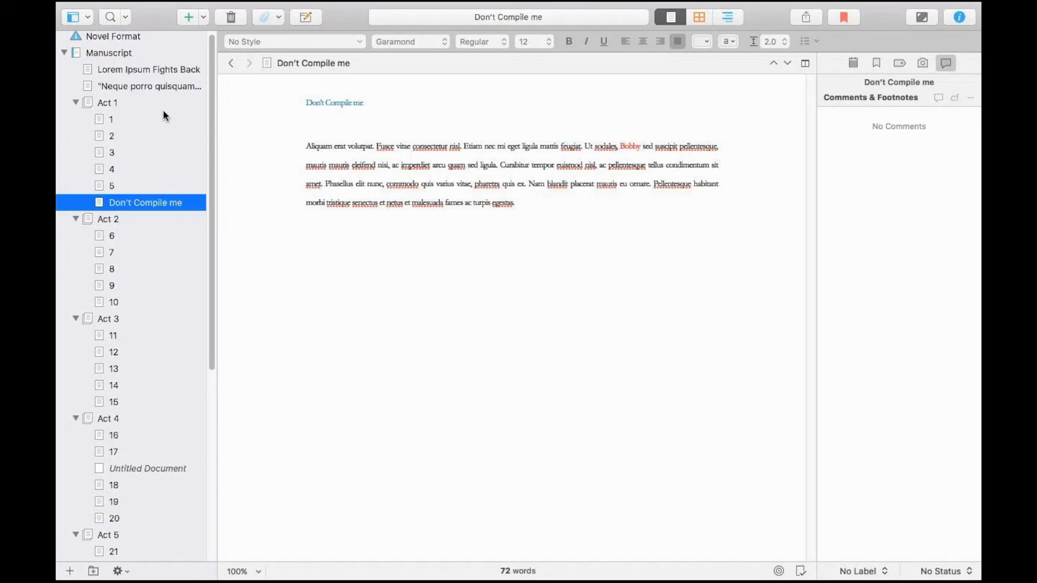
Look over the manuscript's documents, select them all and examine the section types available for them.
{"action": "scroll", "coordinate": [164, 115], "scroll_direction": "down", "scroll_amount": 1}
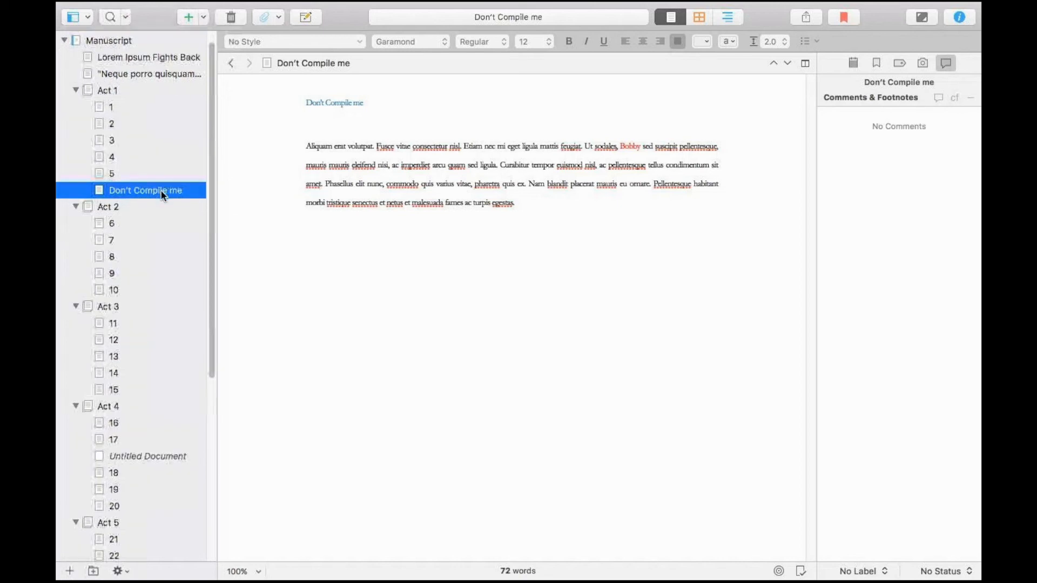
{"action": "left_click", "coordinate": [129, 455]}
{"action": "left_click_drag", "start_coordinate": [210, 241], "coordinate": [212, 379]}
{"action": "left_click", "coordinate": [114, 375]}
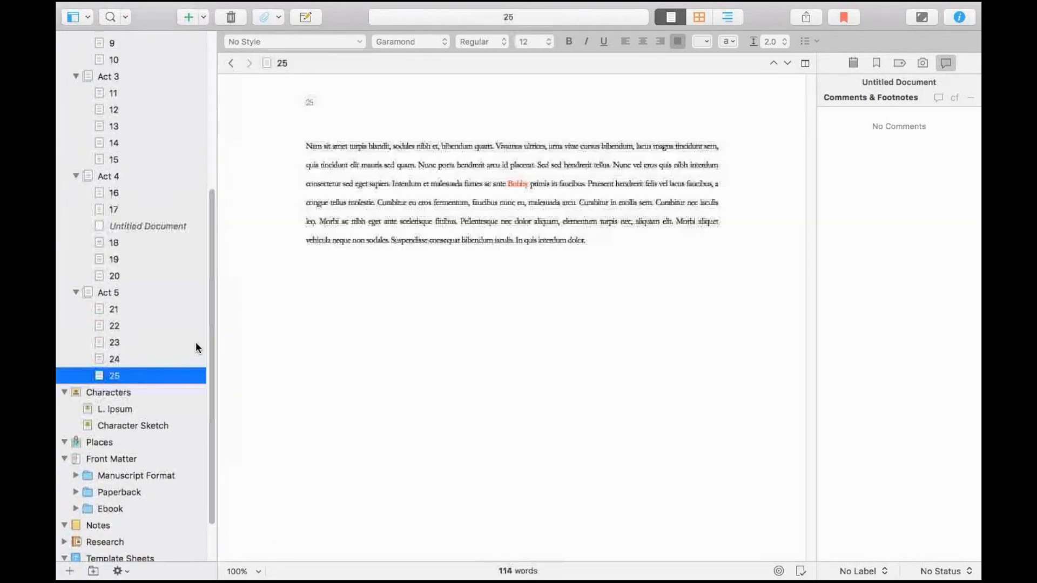
{"action": "left_click_drag", "start_coordinate": [210, 322], "coordinate": [200, 145]}
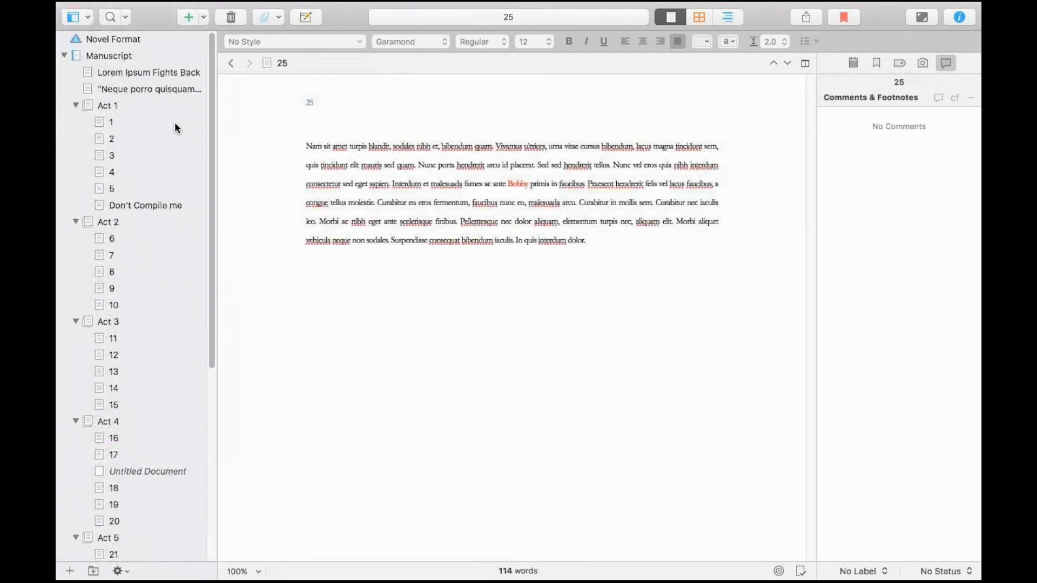
{"action": "left_click", "coordinate": [141, 74]}
{"action": "key", "text": "super+a"}
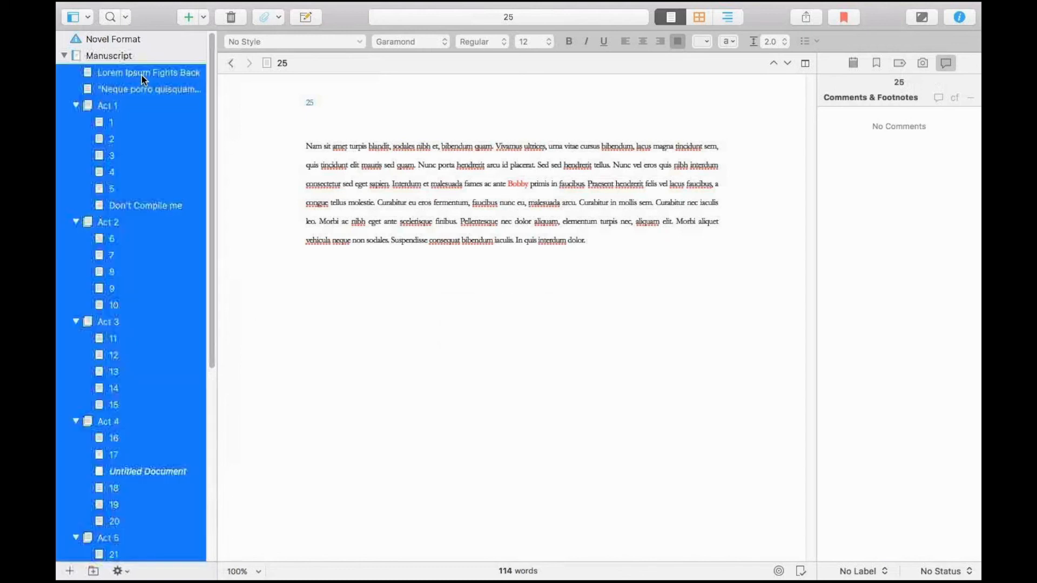
{"action": "right_click", "coordinate": [141, 74]}
{"action": "mouse_move", "coordinate": [160, 135]}
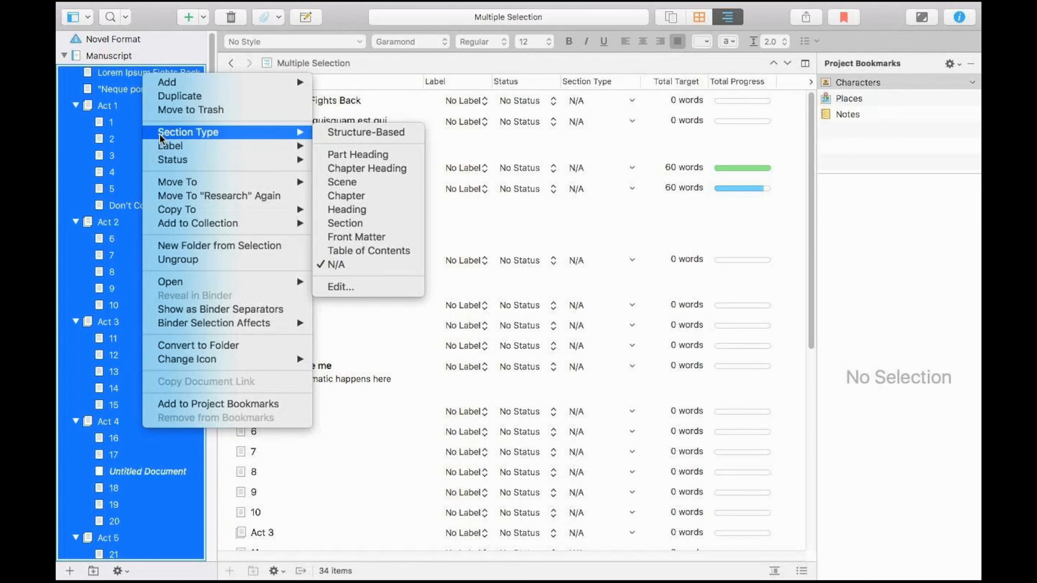
{"action": "left_click", "coordinate": [113, 130]}
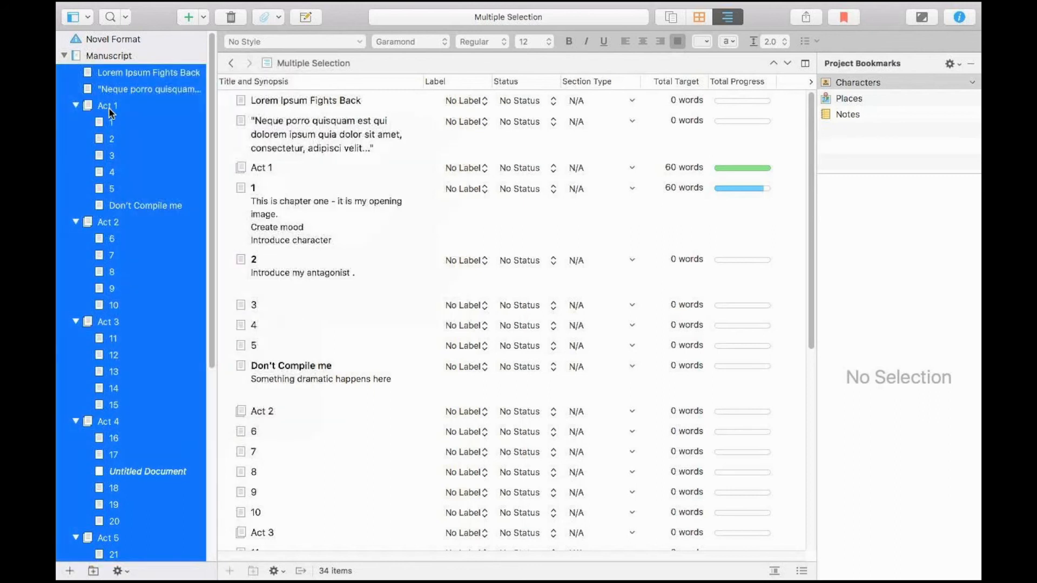
Collapse Acts 1 to 5 in the binder so their chapters are hidden.
{"action": "left_click", "coordinate": [110, 121]}
{"action": "left_click", "coordinate": [76, 106]}
{"action": "left_click", "coordinate": [76, 123]}
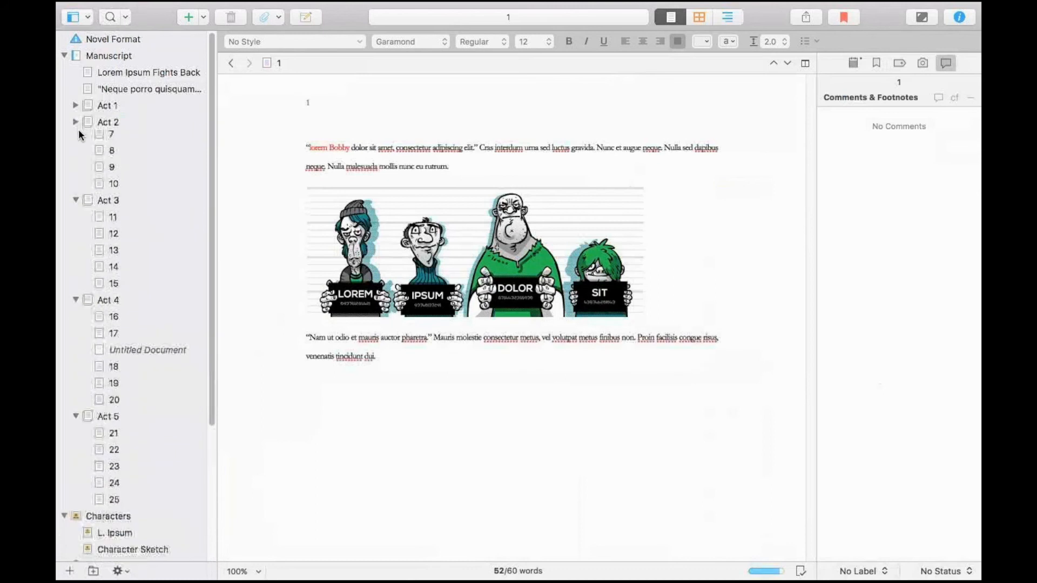
{"action": "left_click", "coordinate": [76, 139]}
{"action": "left_click", "coordinate": [76, 155]}
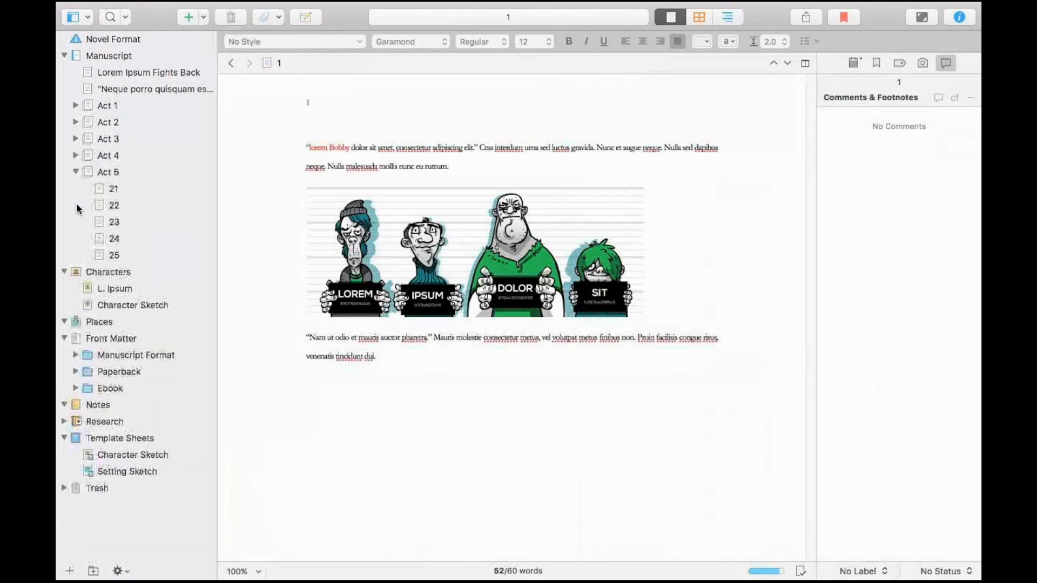
{"action": "left_click", "coordinate": [76, 172]}
Select Acts 1 to 5 together and assign them the Part Heading section type.
{"action": "left_click", "coordinate": [115, 172]}
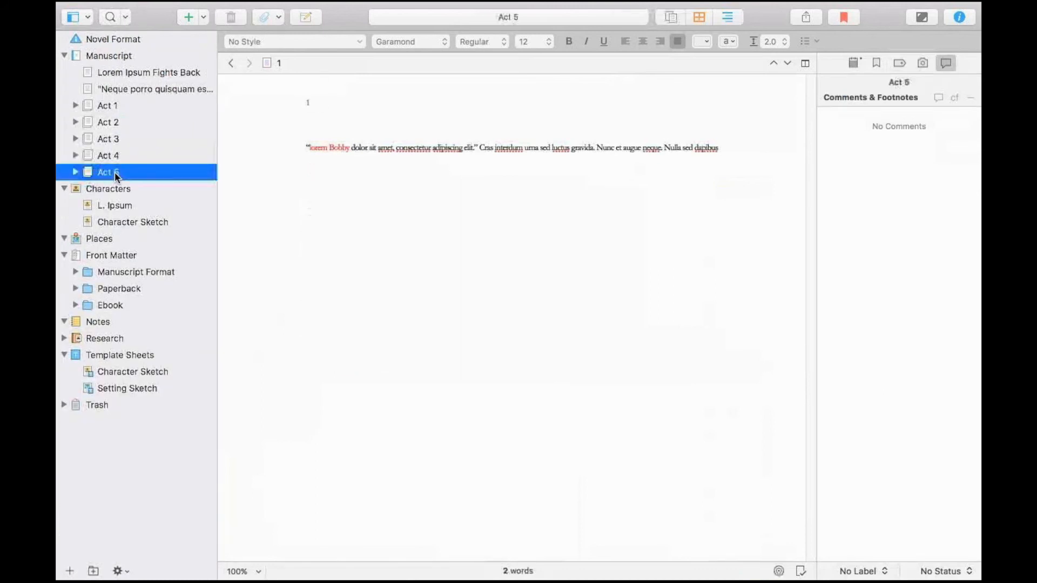
{"action": "left_click", "coordinate": [112, 155], "text": "shift"}
{"action": "left_click", "coordinate": [114, 139], "text": "shift"}
{"action": "left_click", "coordinate": [115, 122], "text": "shift"}
{"action": "left_click", "coordinate": [111, 106], "text": "shift"}
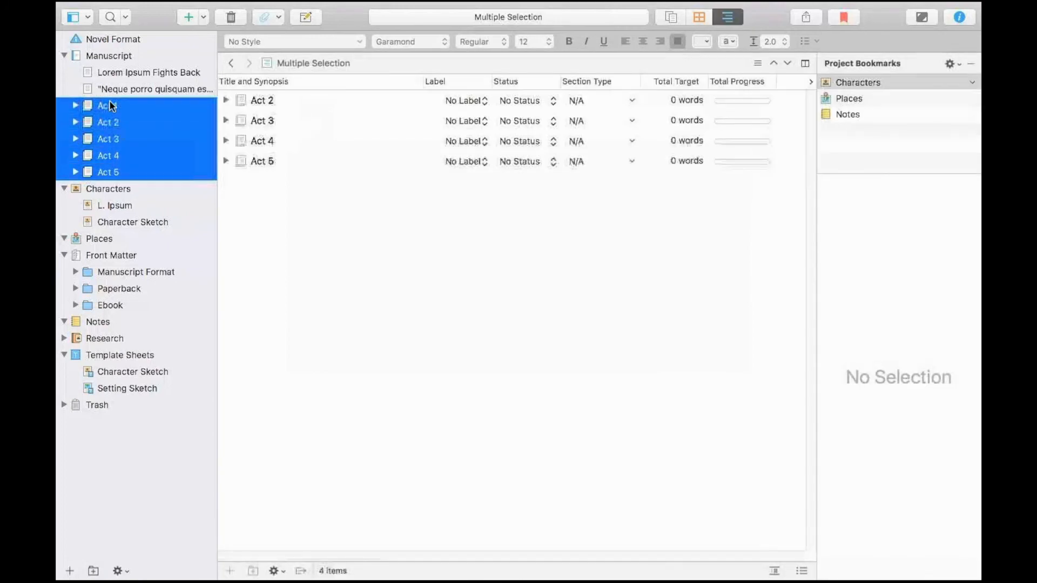
{"action": "right_click", "coordinate": [110, 101]}
{"action": "mouse_move", "coordinate": [142, 156]}
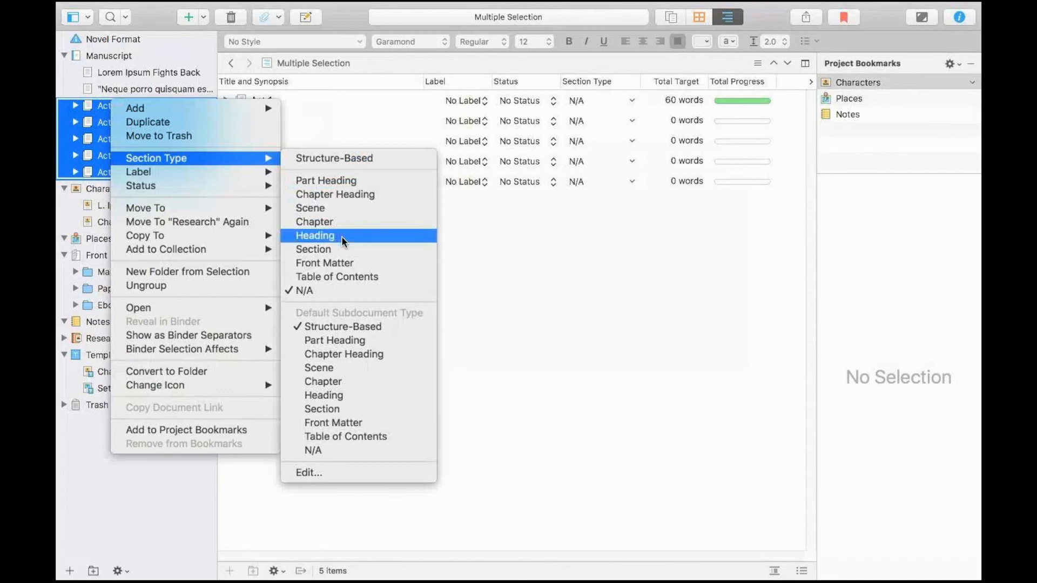
{"action": "left_click", "coordinate": [344, 180]}
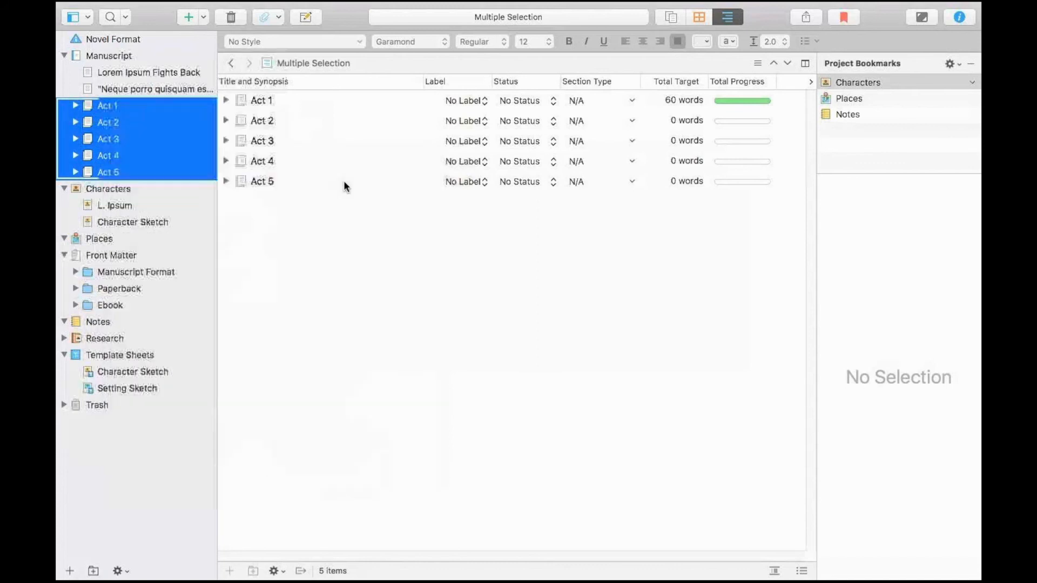
Expand Acts 1 to 5 in the binder to show their chapter documents.
{"action": "left_click", "coordinate": [74, 106]}
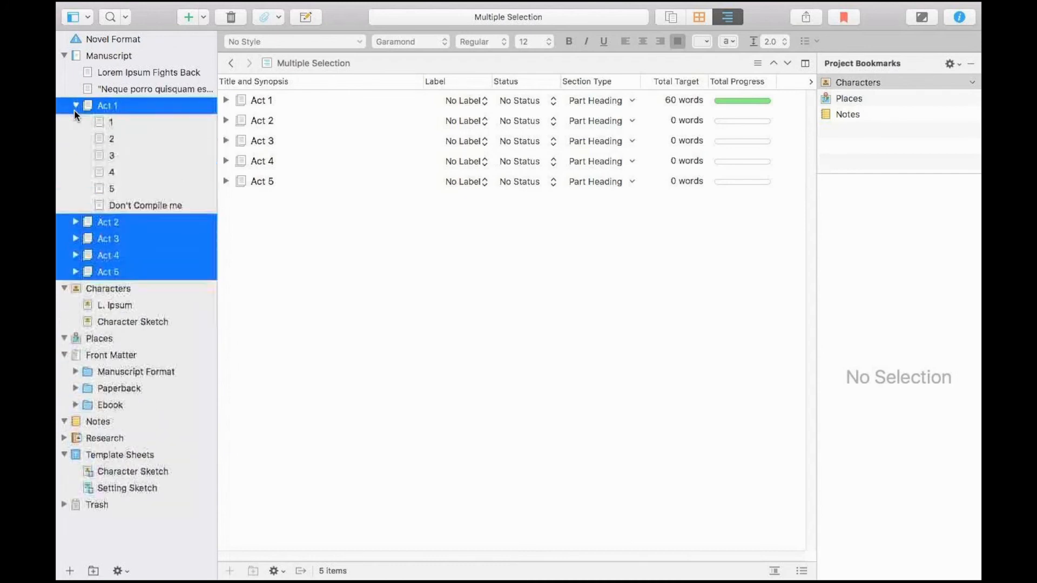
{"action": "left_click", "coordinate": [75, 222]}
{"action": "left_click", "coordinate": [75, 322]}
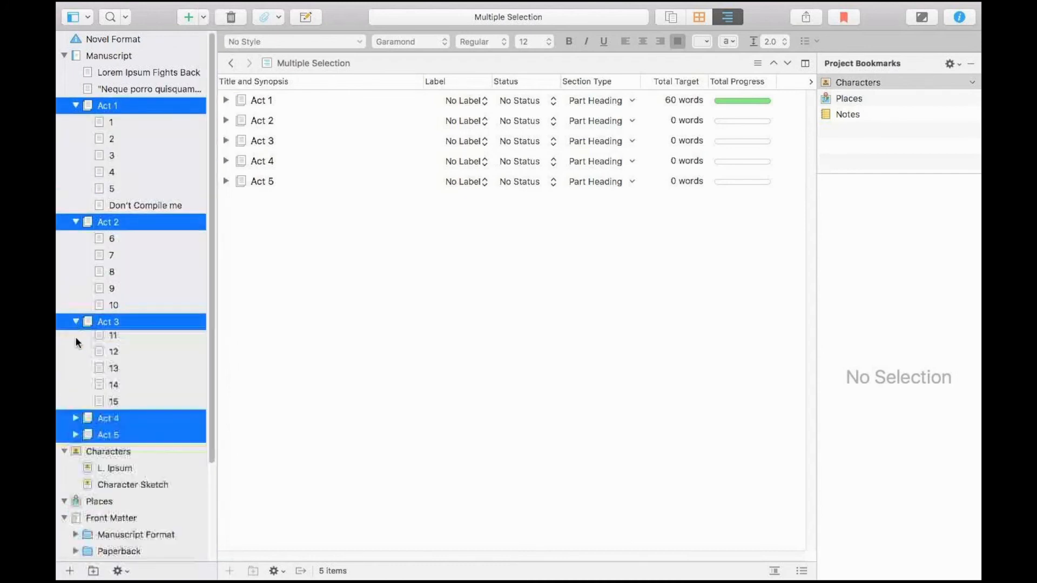
{"action": "left_click", "coordinate": [75, 421]}
{"action": "scroll", "coordinate": [81, 465], "scroll_direction": "down", "scroll_amount": 2}
{"action": "scroll", "coordinate": [81, 465], "scroll_direction": "down", "scroll_amount": 3}
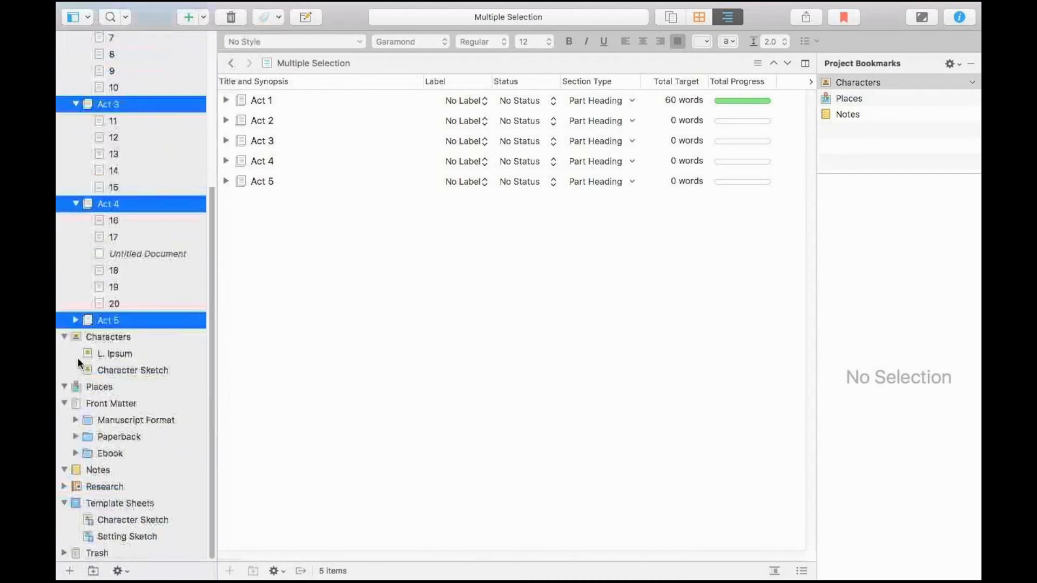
{"action": "left_click", "coordinate": [76, 319]}
{"action": "scroll", "coordinate": [100, 307], "scroll_direction": "up", "scroll_amount": 3}
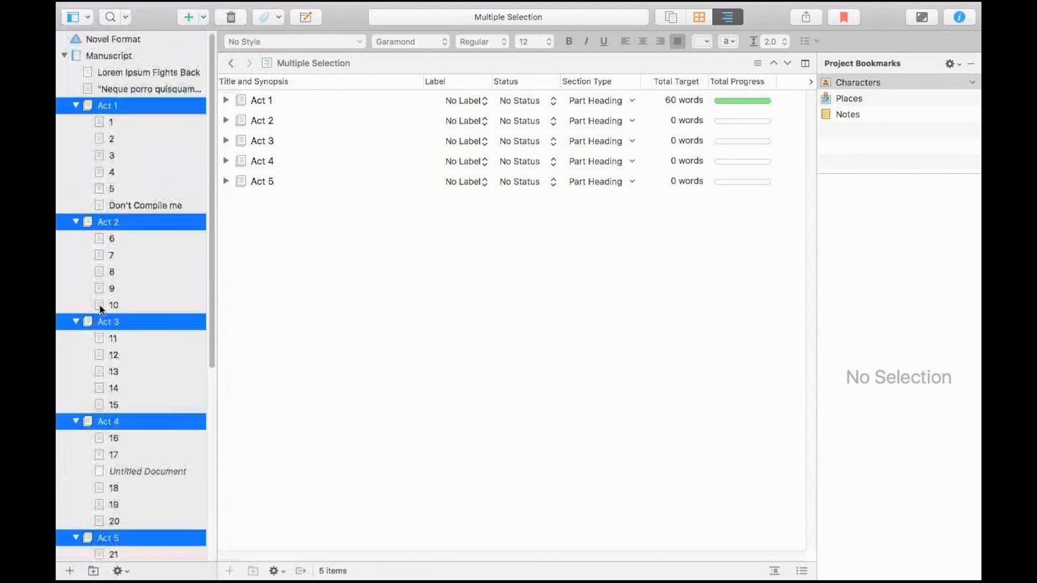
Assign the Chapter section type to documents 1 to 5 and "Don't Compile me" in Act 1.
{"action": "left_click", "coordinate": [120, 128]}
{"action": "left_click", "coordinate": [136, 203], "text": "shift"}
{"action": "right_click", "coordinate": [136, 203]}
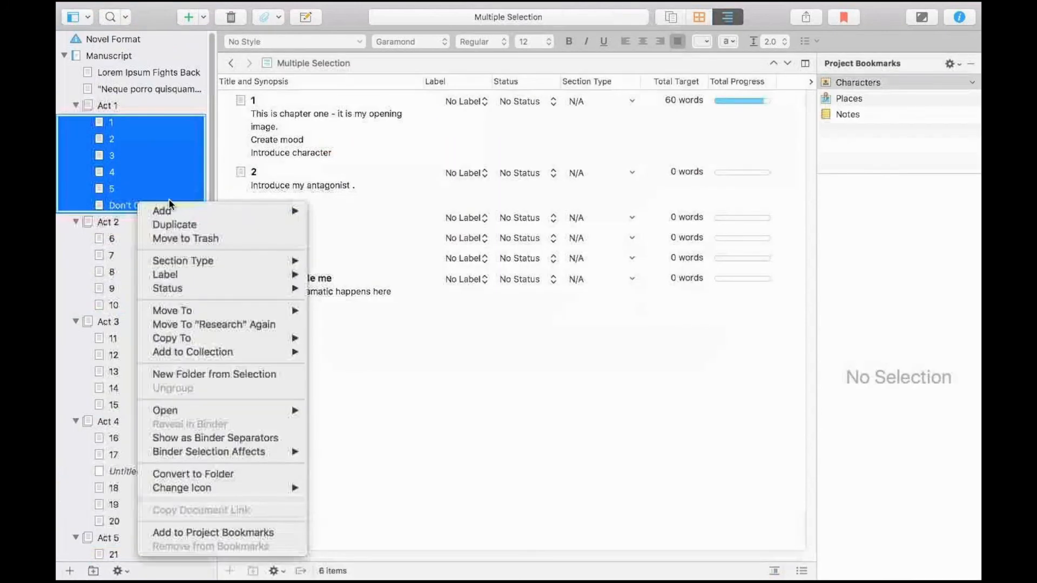
{"action": "mouse_move", "coordinate": [200, 261]}
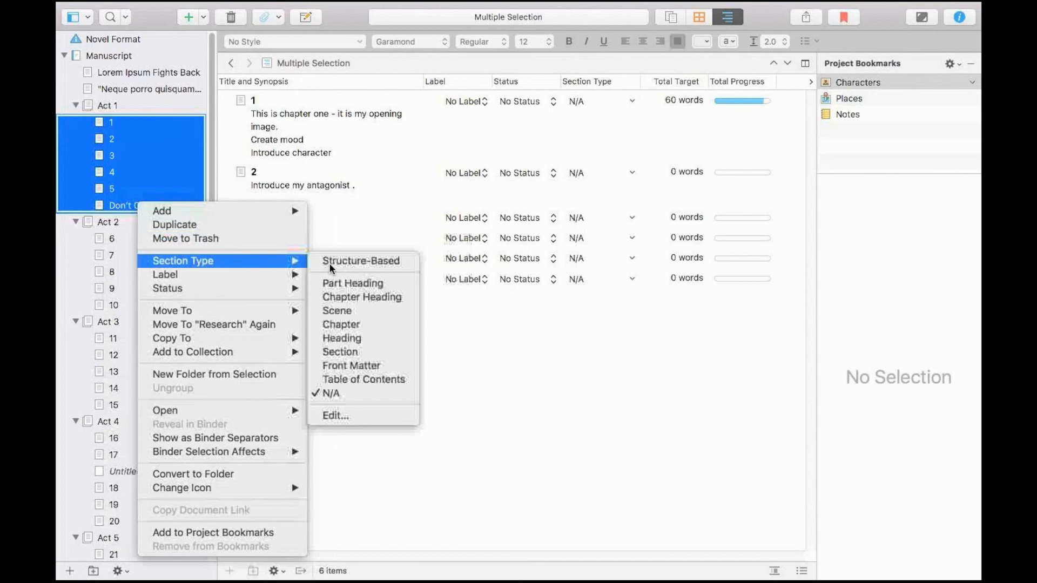
{"action": "left_click", "coordinate": [362, 326]}
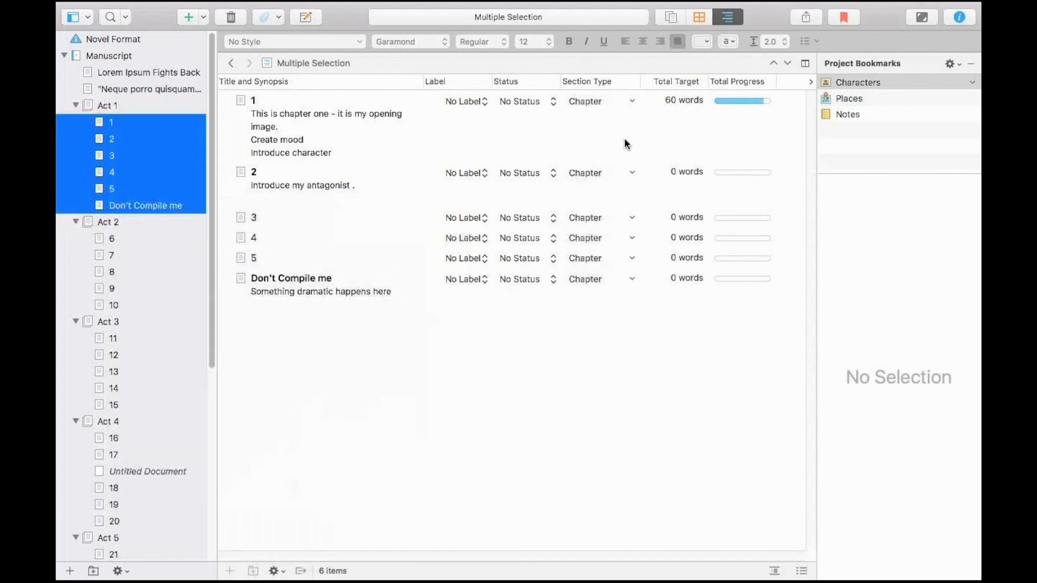
Show Act 1 in the outliner and view the section type choices for document 1.
{"action": "left_click", "coordinate": [108, 108]}
{"action": "left_click", "coordinate": [727, 18]}
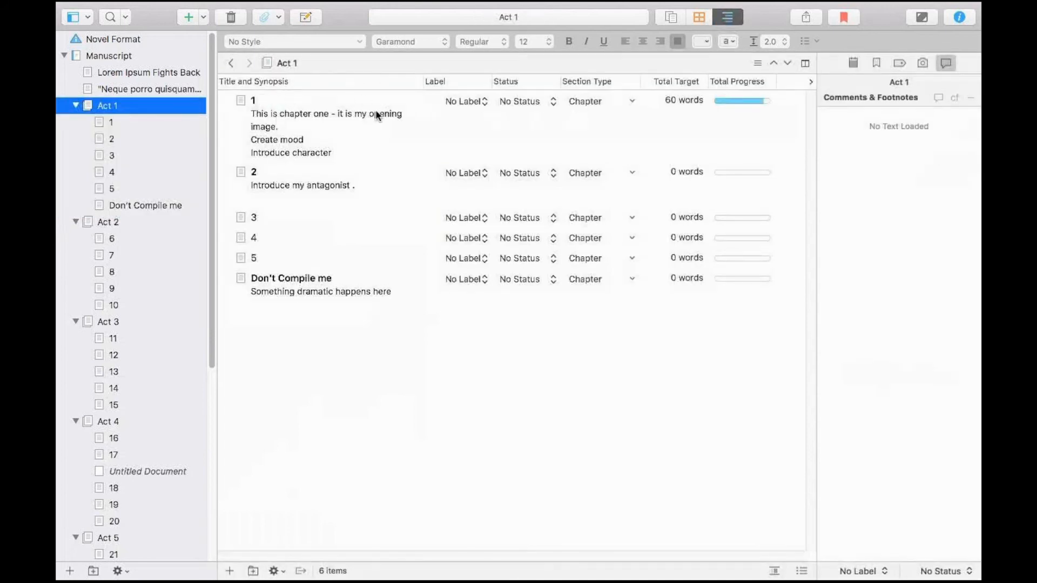
{"action": "left_click", "coordinate": [632, 102]}
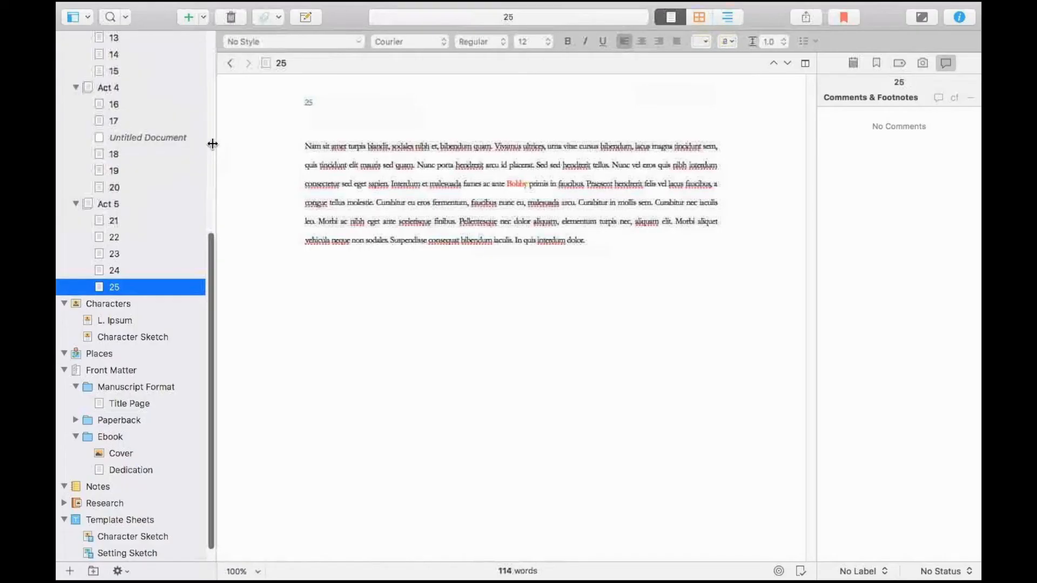
Open the compile settings for the whole manuscript and exclude the "Don't Compile me" document from the compile.
{"action": "left_click_drag", "start_coordinate": [210, 250], "coordinate": [185, 21]}
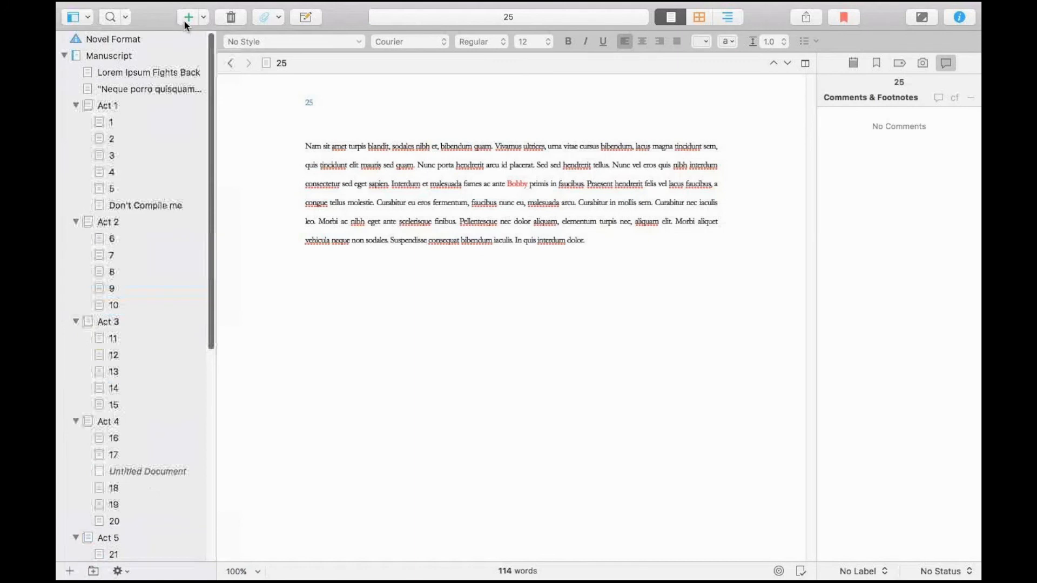
{"action": "left_click", "coordinate": [128, 57]}
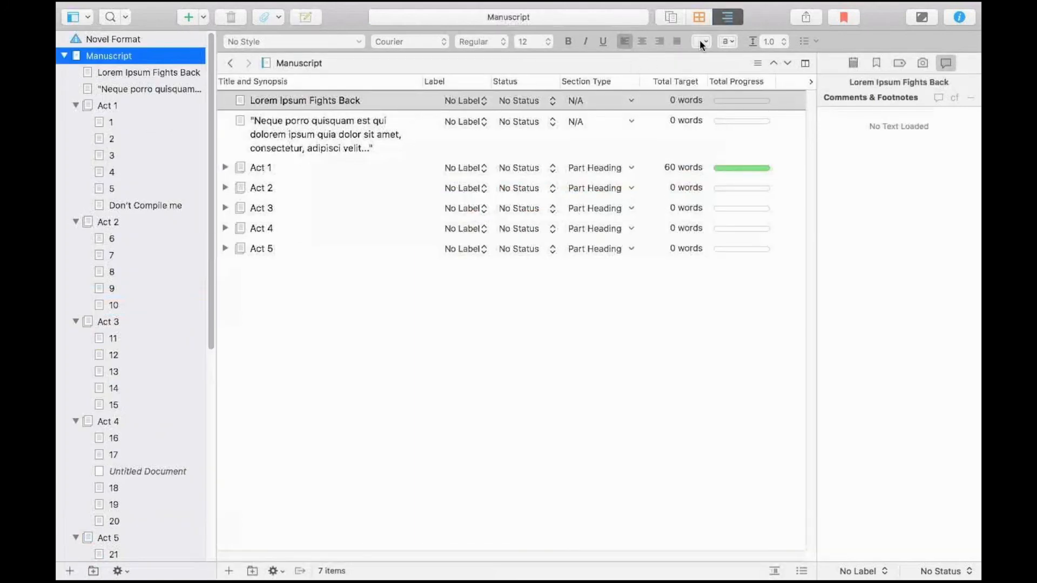
{"action": "left_click", "coordinate": [809, 15]}
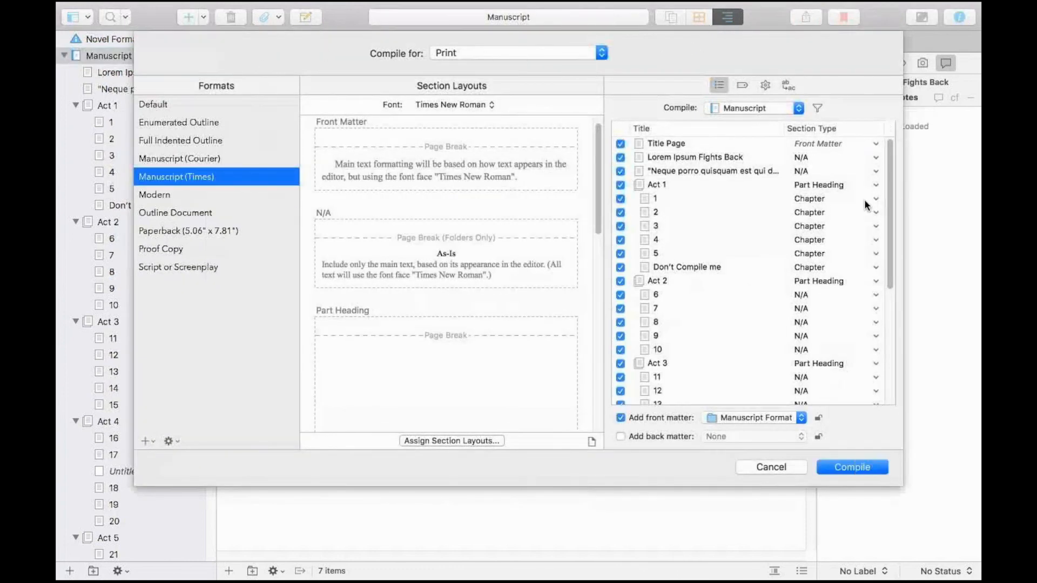
{"action": "left_click", "coordinate": [763, 539]}
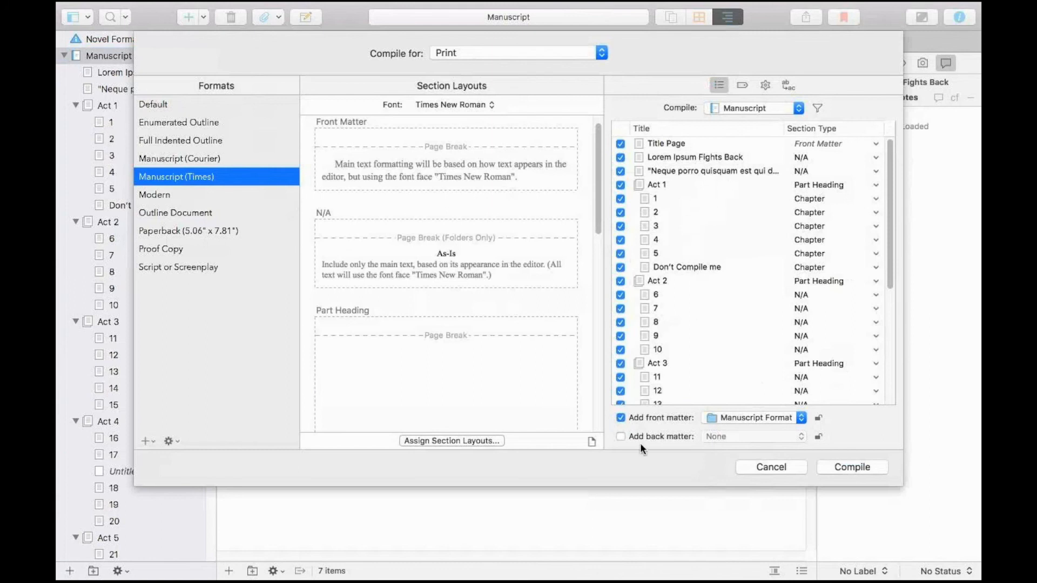
{"action": "scroll", "coordinate": [889, 170], "scroll_direction": "down", "scroll_amount": 5}
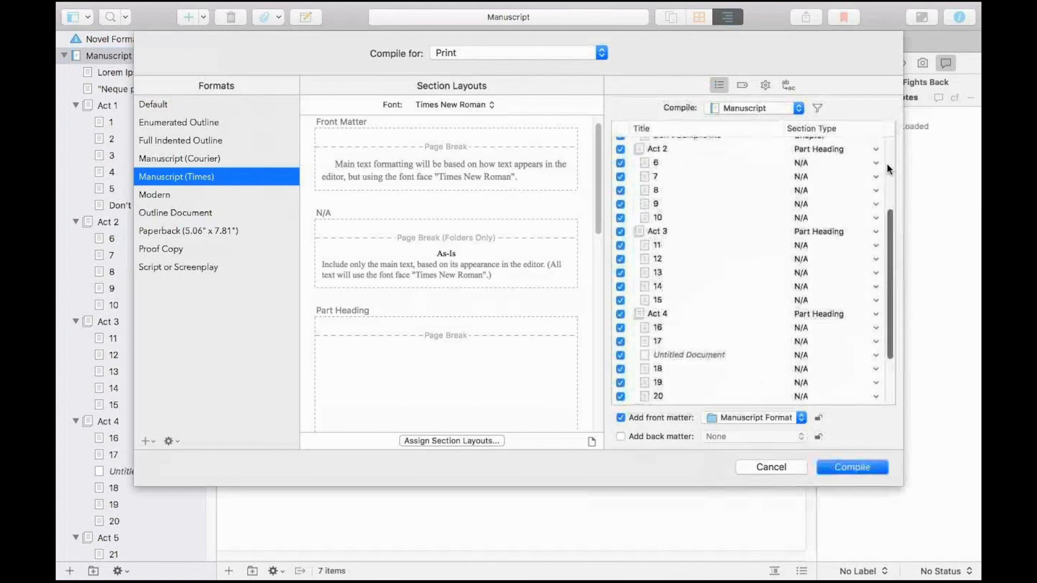
{"action": "scroll", "coordinate": [855, 223], "scroll_direction": "up", "scroll_amount": 5}
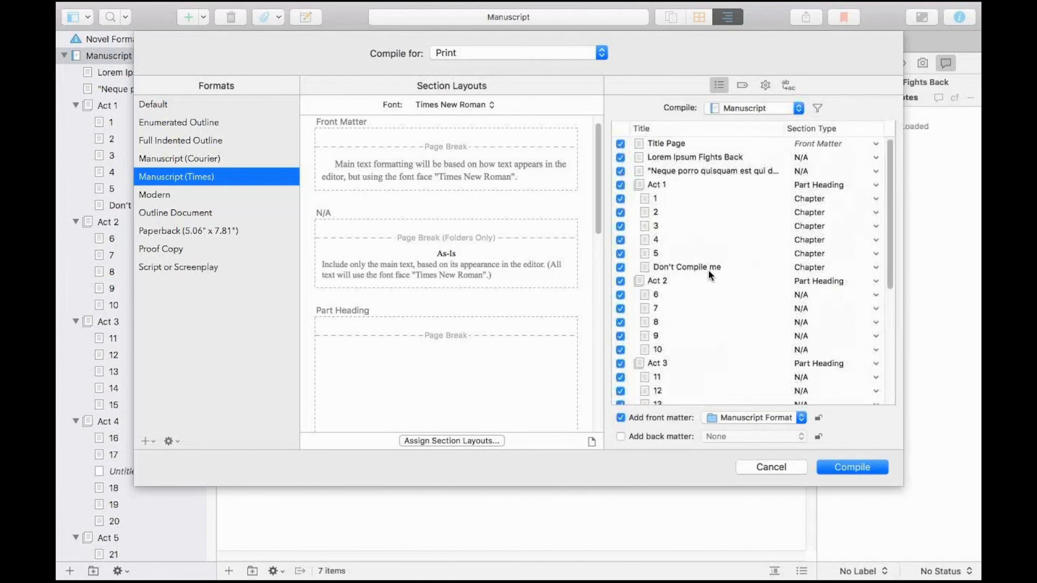
{"action": "left_click", "coordinate": [621, 267]}
Set the compile output to Microsoft Word (.docx) and apply the Default format.
{"action": "left_click", "coordinate": [474, 50]}
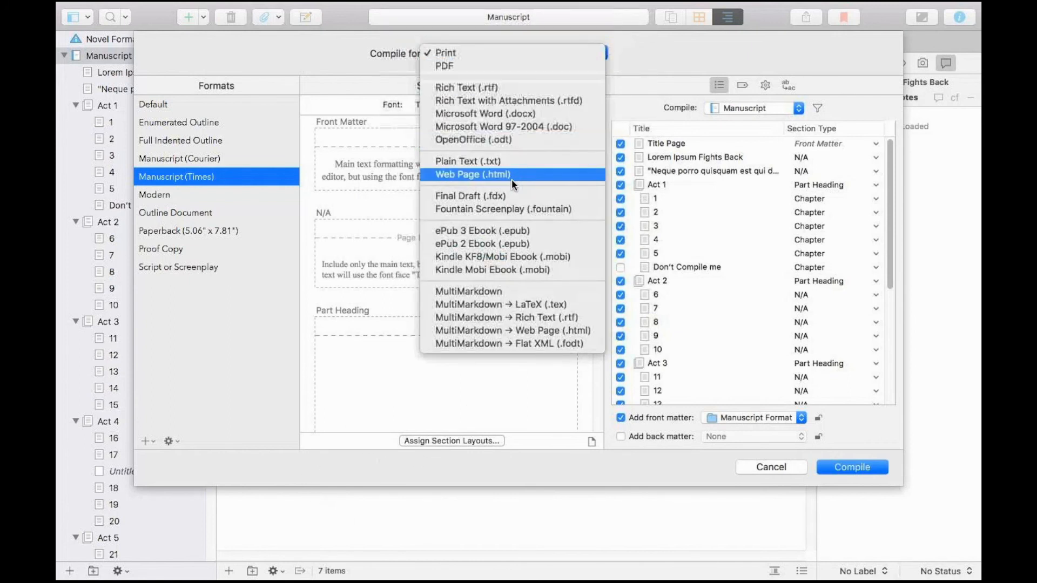
{"action": "left_click", "coordinate": [496, 115]}
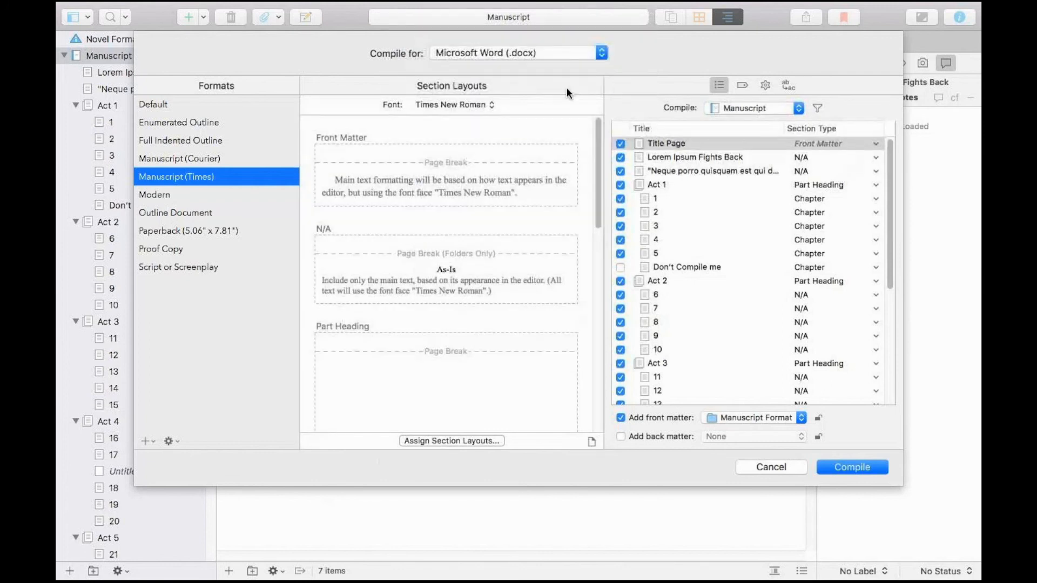
{"action": "left_click", "coordinate": [731, 417]}
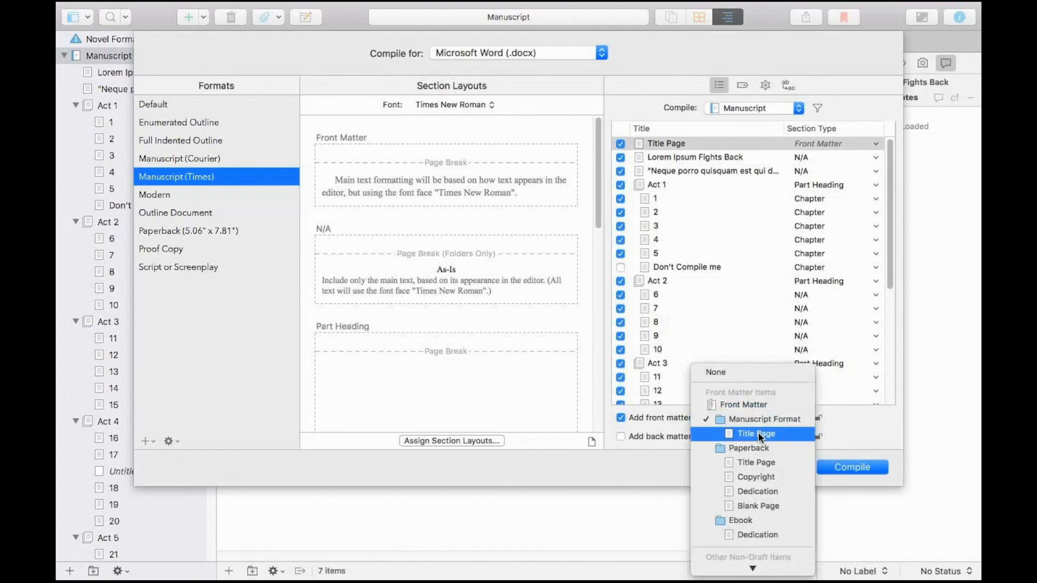
{"action": "left_click", "coordinate": [178, 101]}
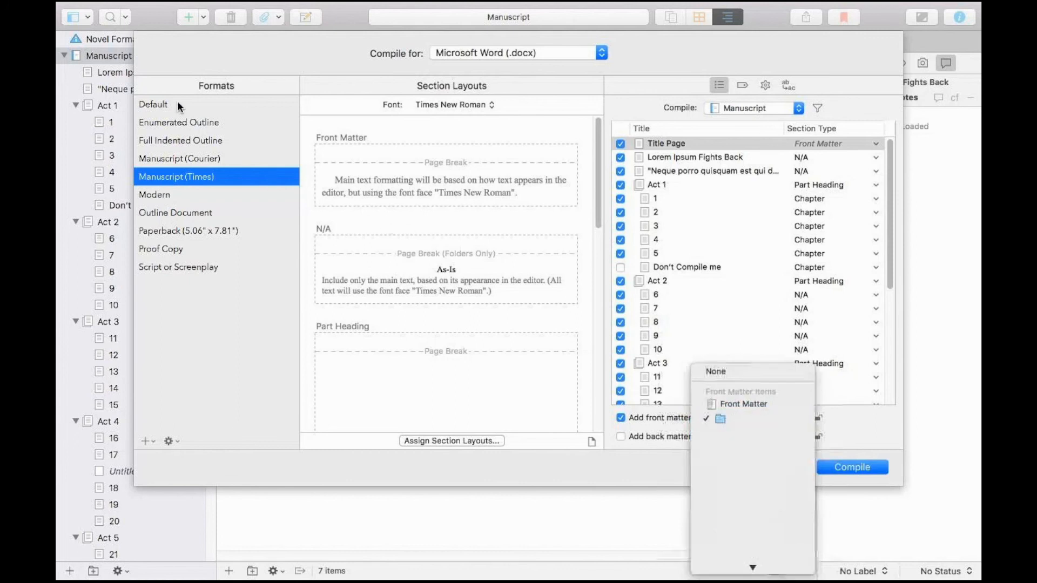
{"action": "left_click", "coordinate": [183, 101]}
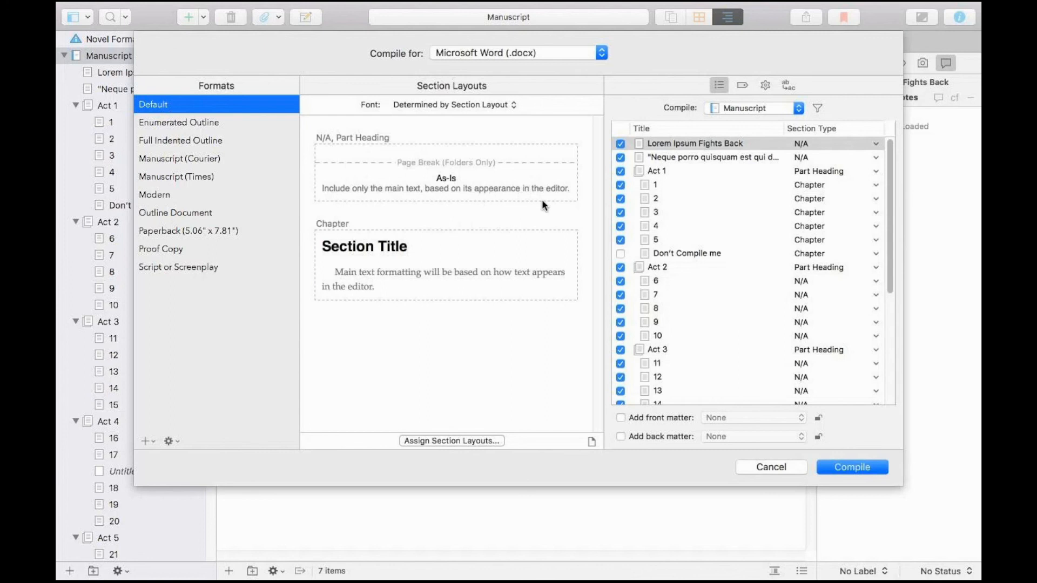
Replace the author's name in the compile metadata with a pen name and clear the surname.
{"action": "left_click", "coordinate": [742, 85]}
{"action": "left_click", "coordinate": [753, 162]}
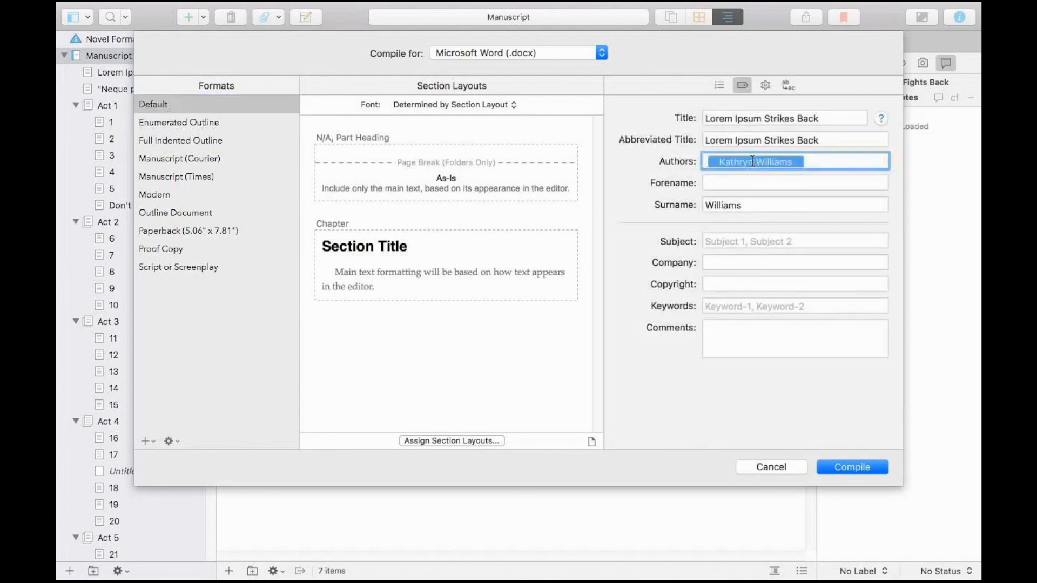
{"action": "key", "text": "BackSpace"}
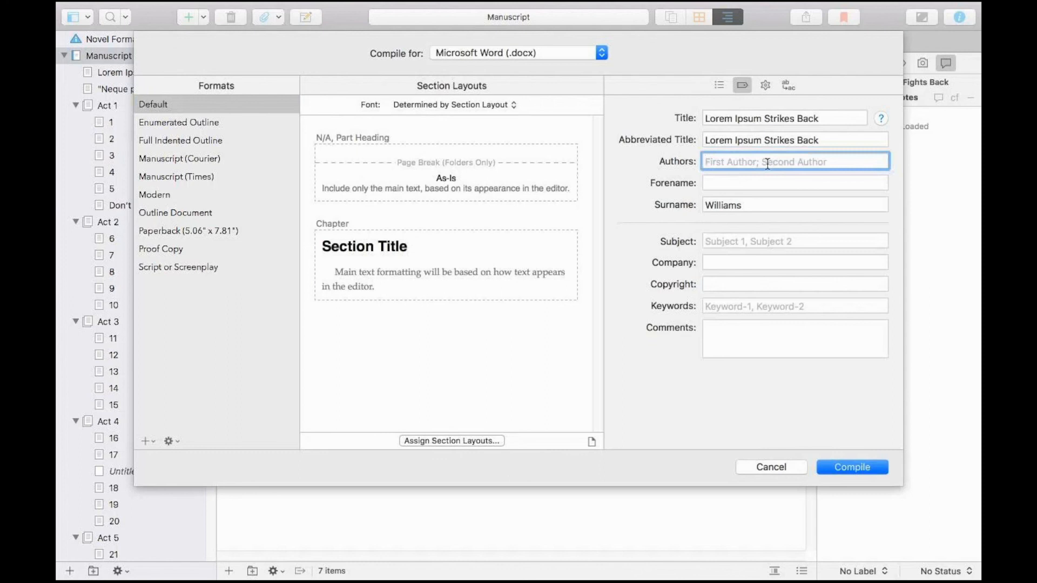
{"action": "type", "text": "S.C.Rrive"}
{"action": "key", "text": "Tab"}
{"action": "key", "text": "Tab"}
{"action": "key", "text": "BackSpace"}
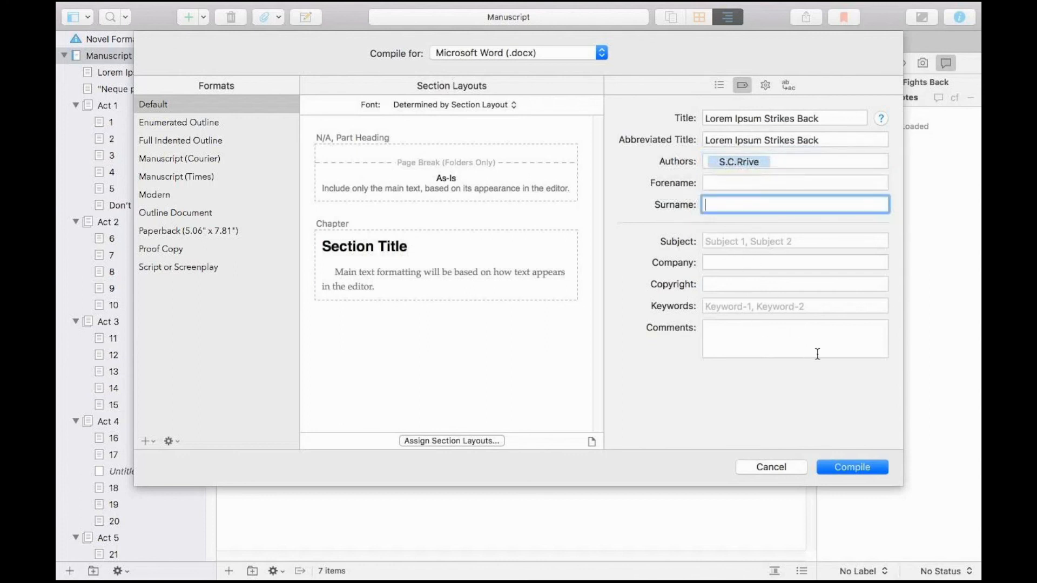
Set the compile options to delete struck-through text and remove text color and all hyperlinks.
{"action": "left_click", "coordinate": [764, 86]}
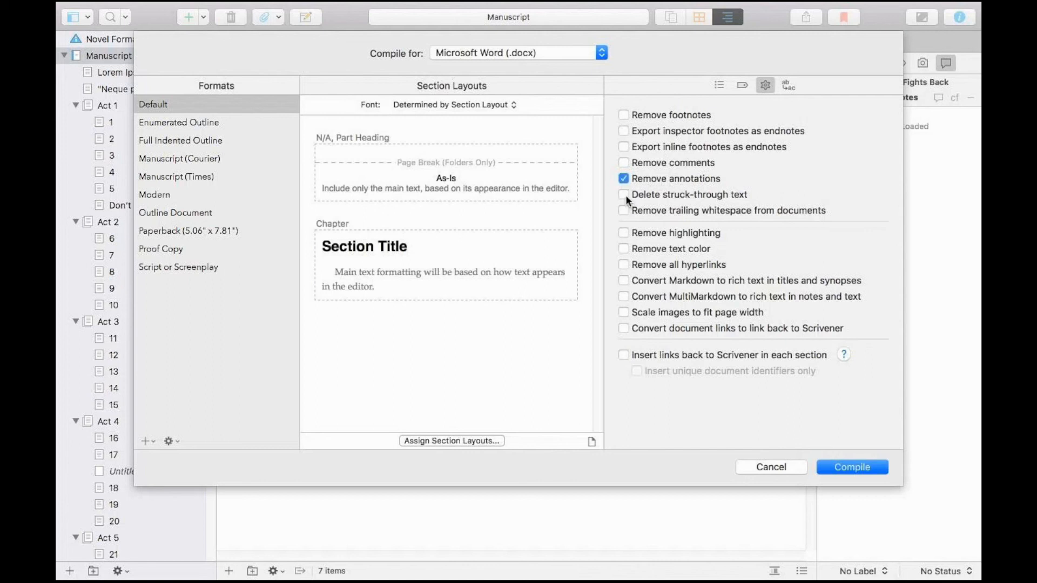
{"action": "left_click", "coordinate": [699, 194]}
{"action": "left_click", "coordinate": [684, 267]}
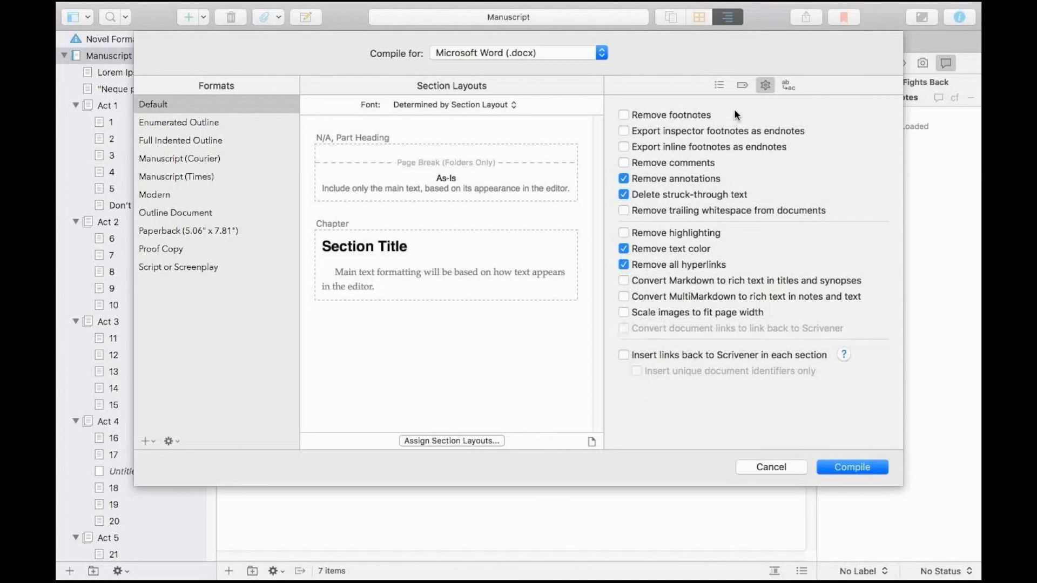
Add the Manuscript Format folder as front matter to the compile contents.
{"action": "left_click", "coordinate": [719, 84]}
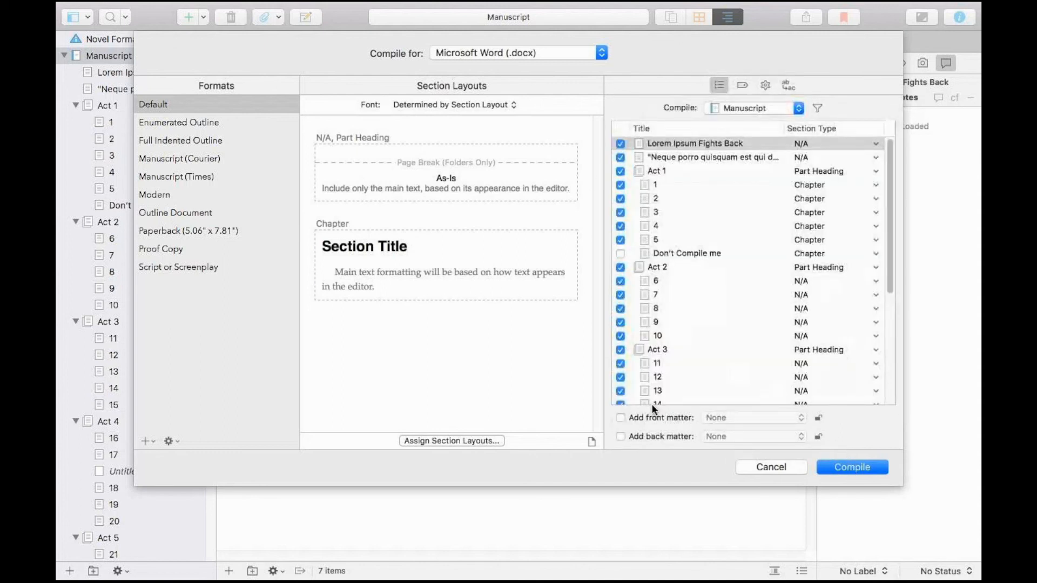
{"action": "left_click", "coordinate": [675, 417]}
{"action": "left_click", "coordinate": [733, 417]}
{"action": "left_click", "coordinate": [751, 463]}
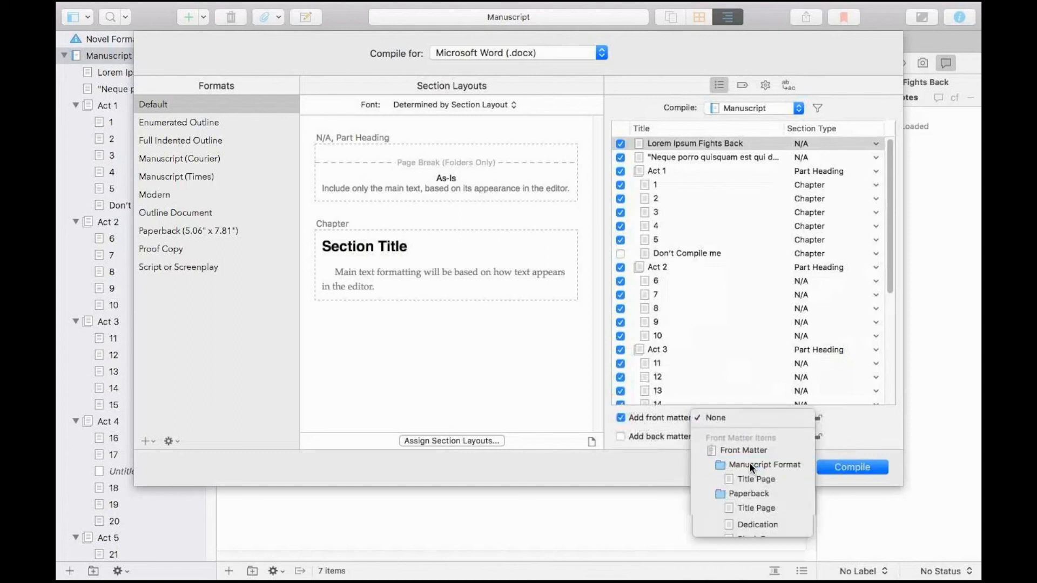
Compile the manuscript and export it to the Scrivener 101 folder as "Lorem Ipsum - Doc Compile v1".
{"action": "left_click", "coordinate": [836, 465]}
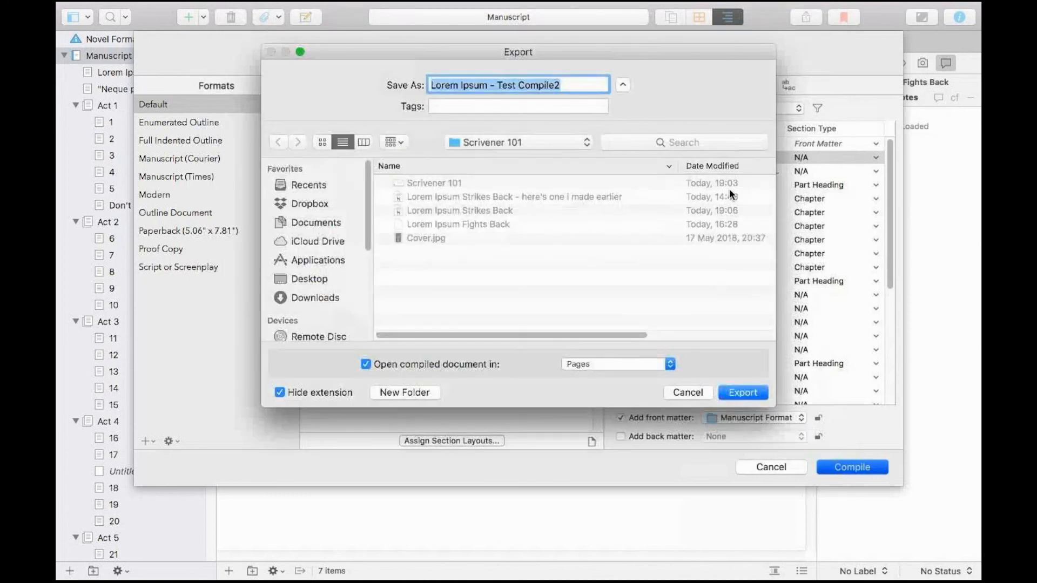
{"action": "left_click", "coordinate": [560, 85]}
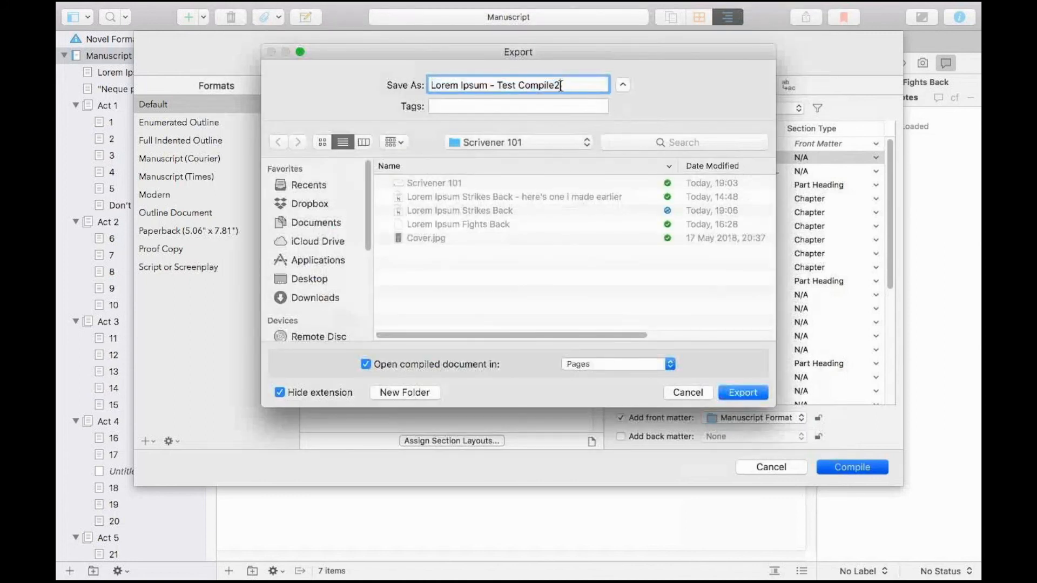
{"action": "left_click", "coordinate": [502, 83], "text": "shift"}
{"action": "type", "text": "pile v01"}
{"action": "key", "text": "BackSpace"}
{"action": "key", "text": "BackSpace"}
{"action": "type", "text": "1"}
{"action": "left_click", "coordinate": [743, 392]}
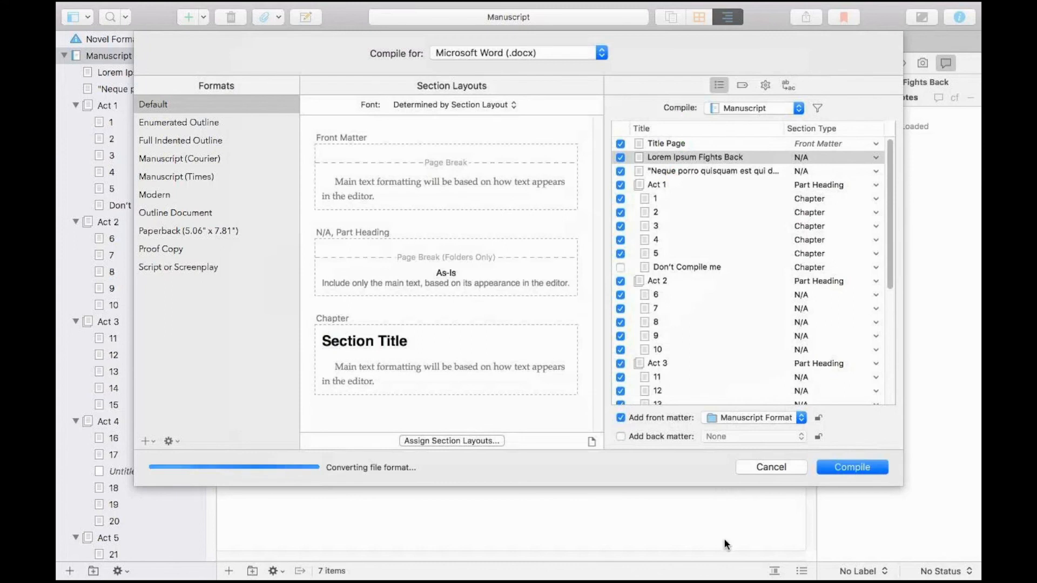
Switch to the Windows desktop and open Lorem Ipsum - Doc Compile v1.docx from the Dropbox Scrivener 101 folder in Word.
{"action": "key", "text": "super+Tab"}
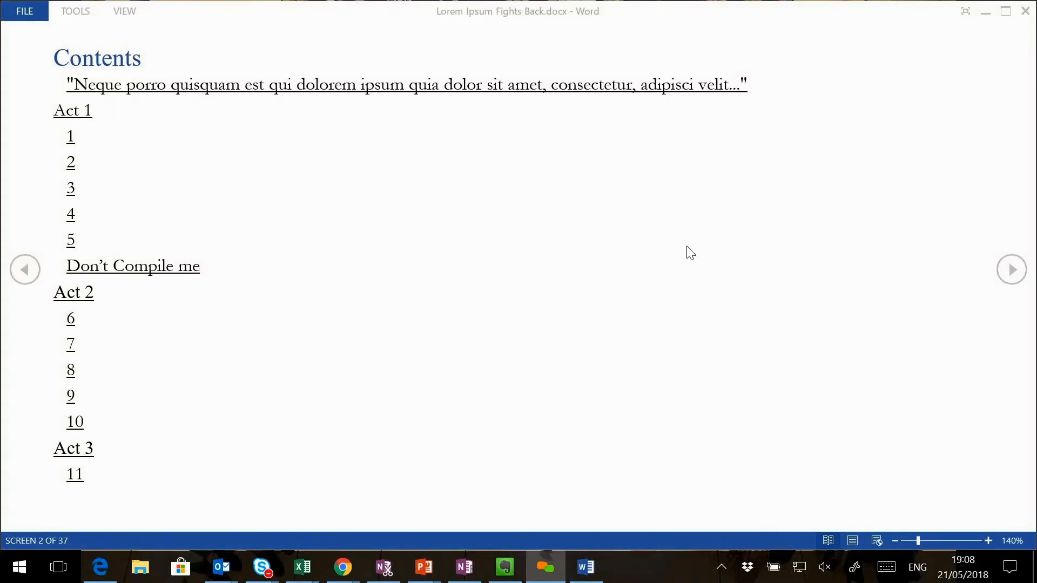
{"action": "left_click", "coordinate": [140, 567]}
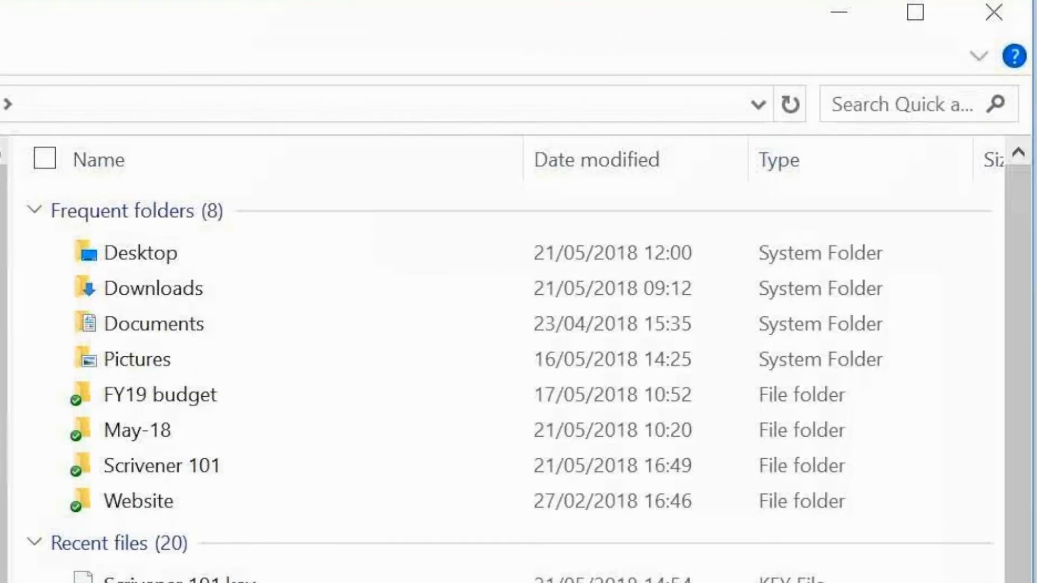
{"action": "double_click", "coordinate": [189, 478]}
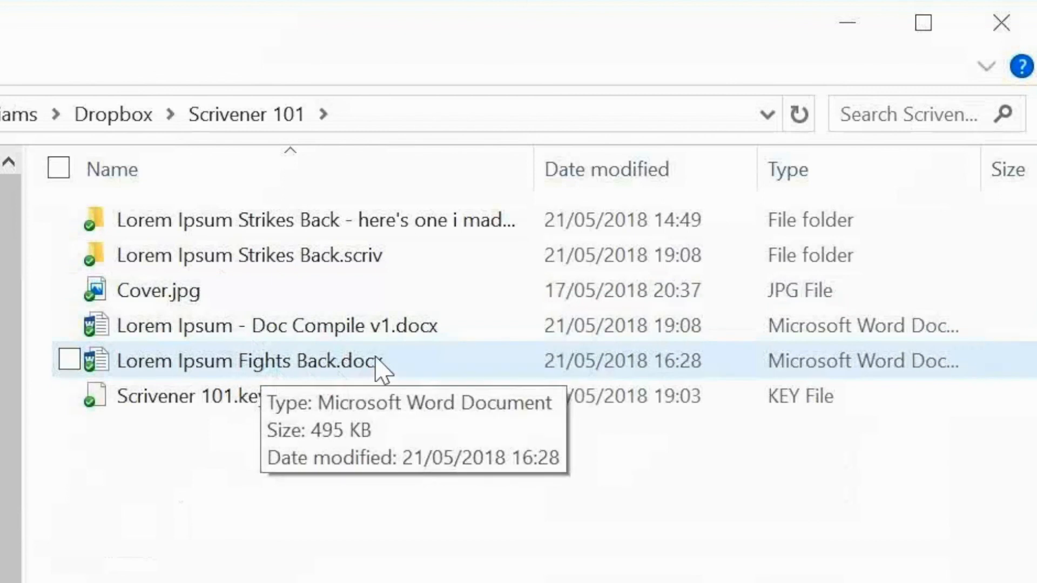
{"action": "double_click", "coordinate": [250, 330]}
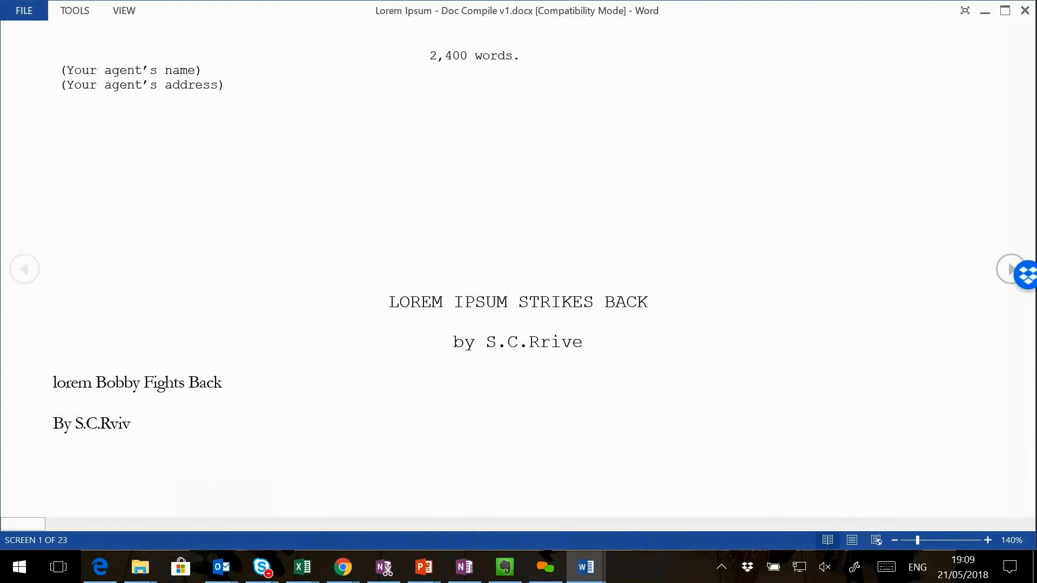
Examine the compiled title page's word count, title, author line and repeated title text, and glance at the following screen.
{"action": "left_click_drag", "start_coordinate": [429, 56], "coordinate": [474, 56]}
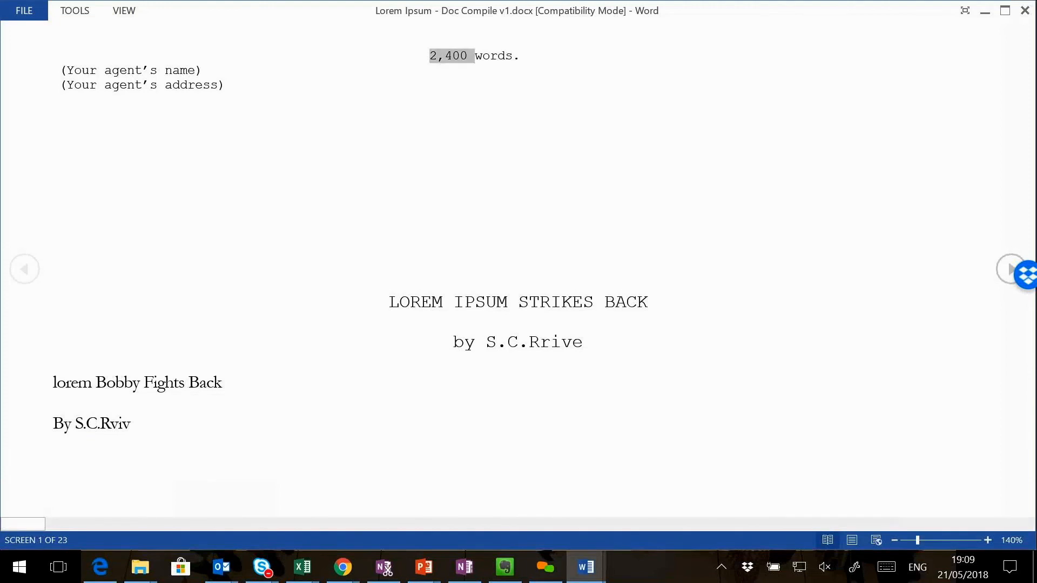
{"action": "left_click_drag", "start_coordinate": [390, 303], "coordinate": [654, 319]}
{"action": "left_click", "coordinate": [626, 324]}
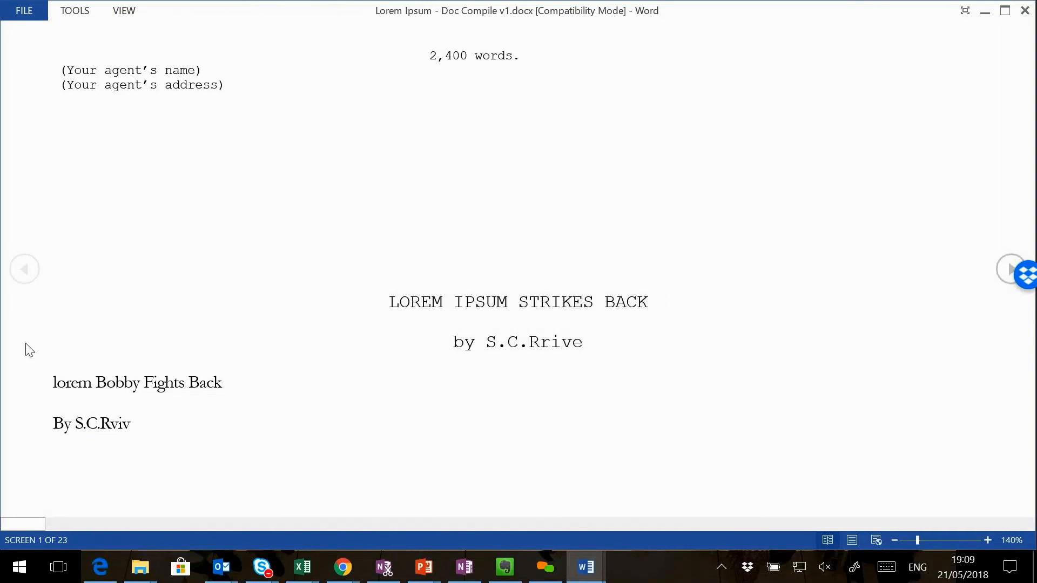
{"action": "left_click_drag", "start_coordinate": [53, 384], "coordinate": [139, 384]}
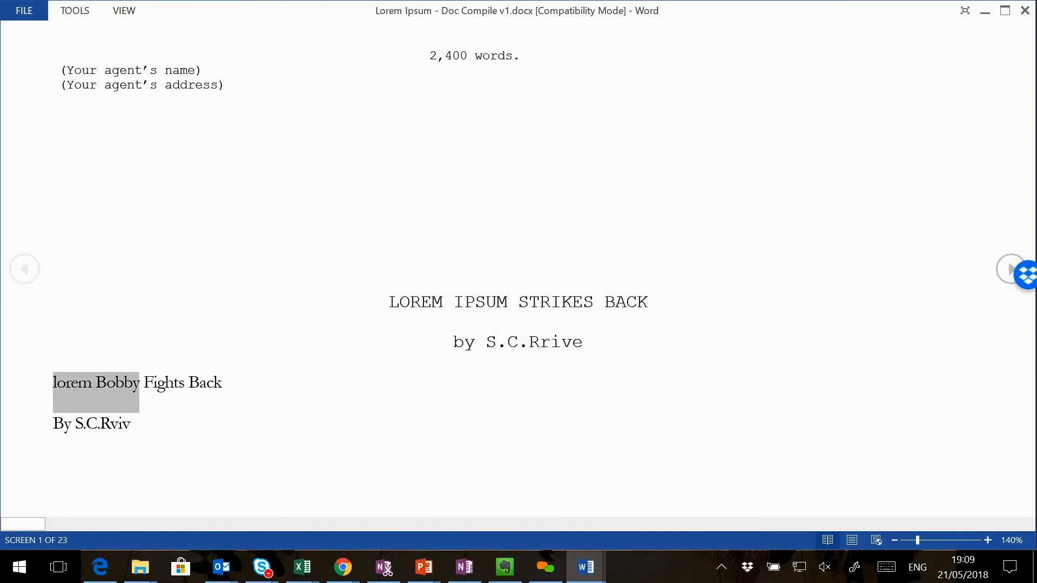
{"action": "scroll", "coordinate": [518, 269], "scroll_direction": "down", "scroll_amount": 2}
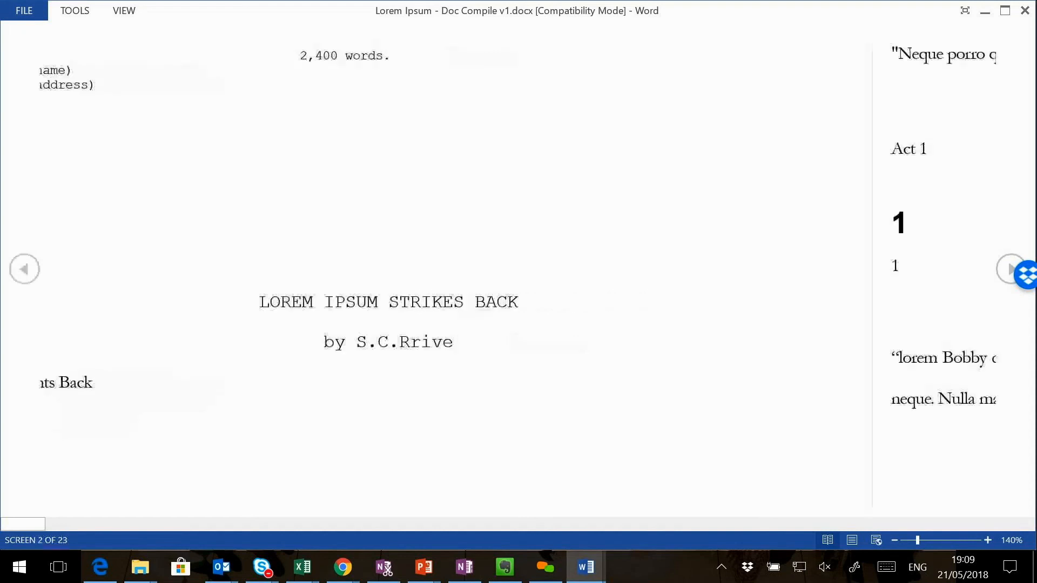
{"action": "scroll", "coordinate": [519, 268], "scroll_direction": "up", "scroll_amount": 1}
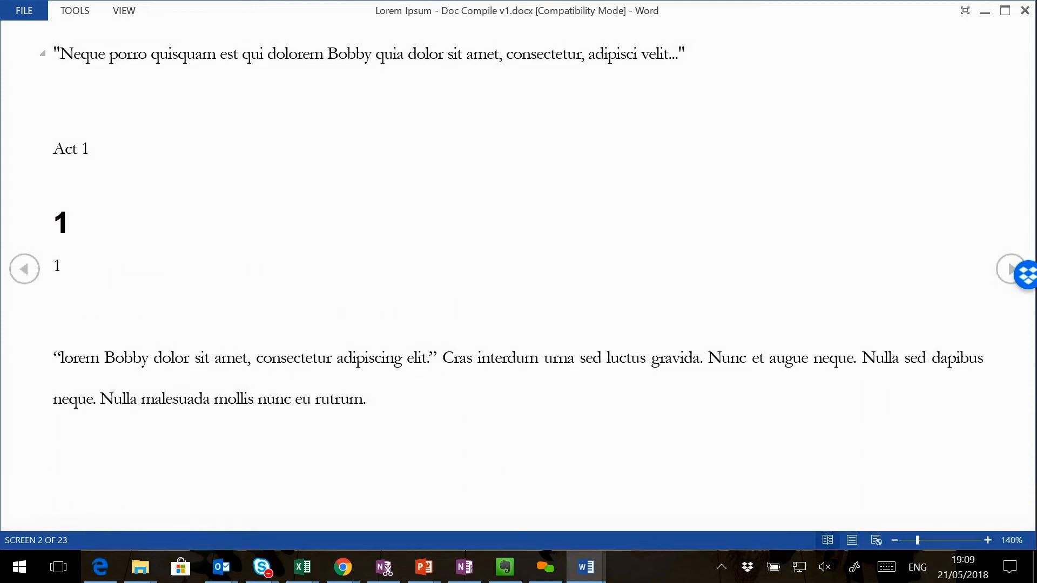
Switch the compiled document to editing view and select the duplicate chapter number beneath the heading for chapter 1.
{"action": "left_click", "coordinate": [135, 17]}
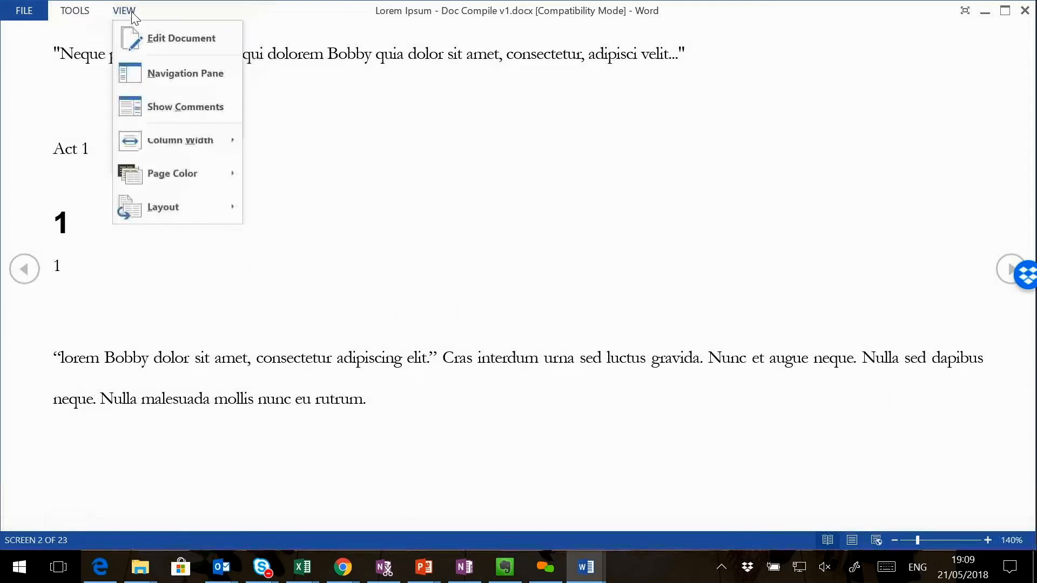
{"action": "left_click", "coordinate": [174, 54]}
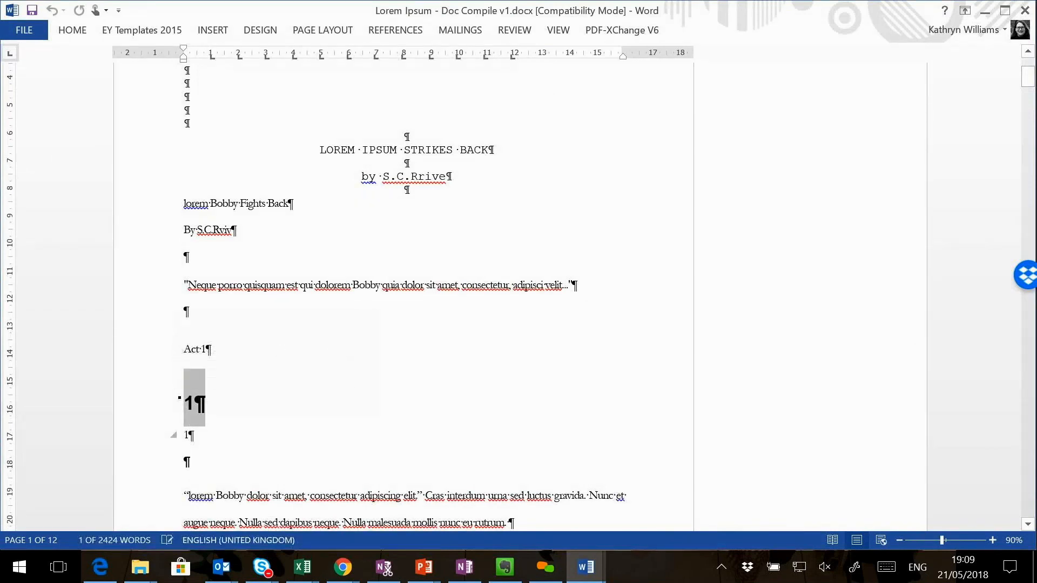
{"action": "triple_click", "coordinate": [188, 435]}
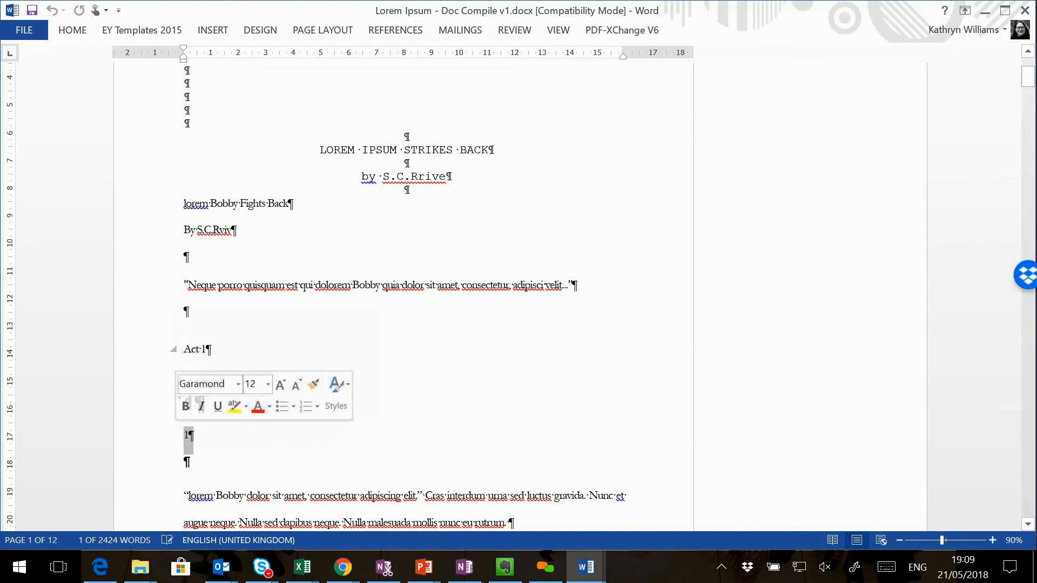
Examine the image, chapter numbers and act headings throughout the compiled document, comparing Act 1's chapters with those in the other acts.
{"action": "scroll", "coordinate": [405, 270], "scroll_direction": "down", "scroll_amount": 5}
{"action": "scroll", "coordinate": [405, 297], "scroll_direction": "down", "scroll_amount": 6}
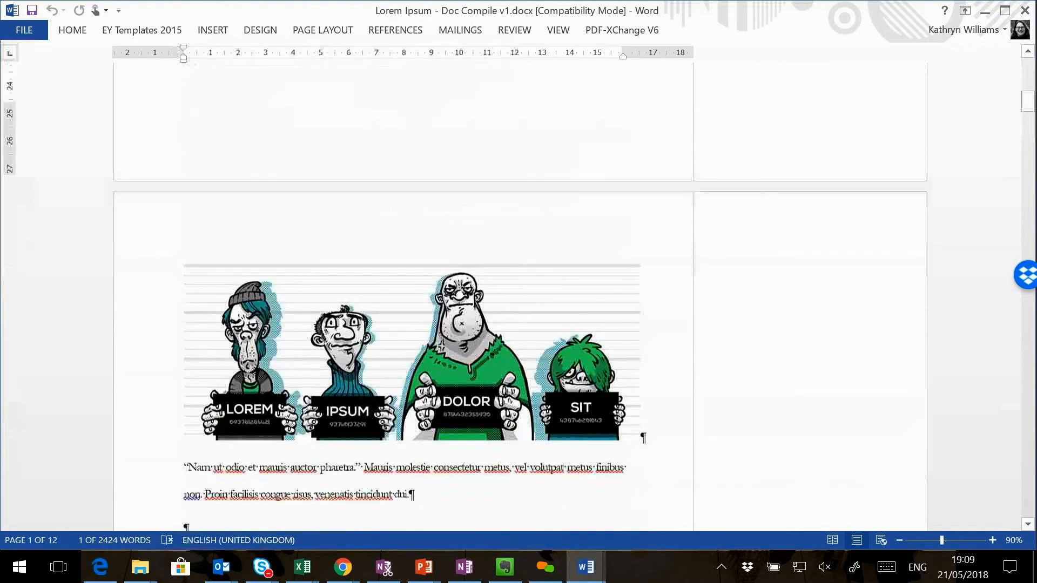
{"action": "scroll", "coordinate": [405, 297], "scroll_direction": "down", "scroll_amount": 15}
{"action": "scroll", "coordinate": [405, 297], "scroll_direction": "down", "scroll_amount": 15}
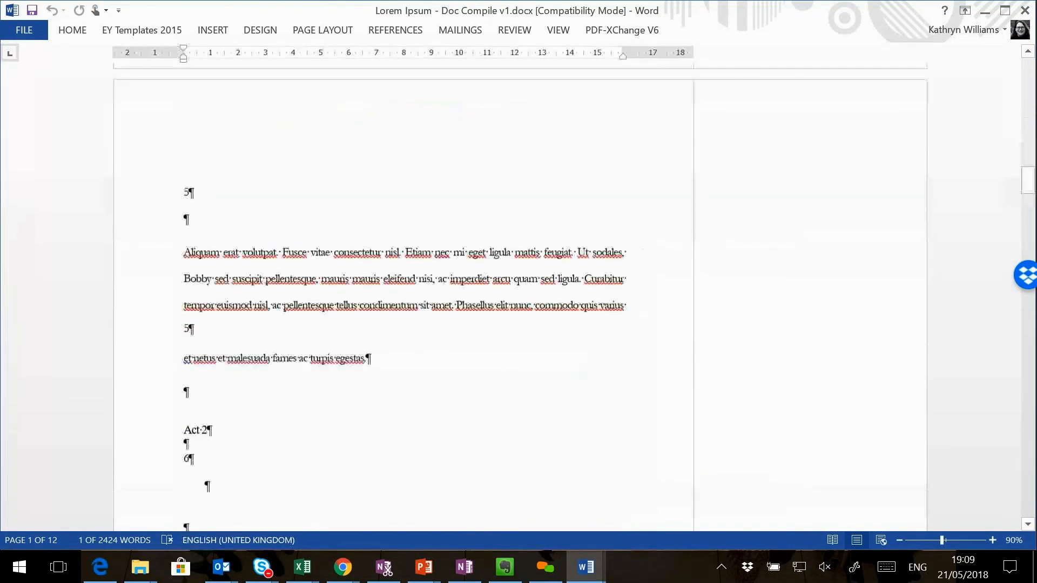
{"action": "scroll", "coordinate": [405, 297], "scroll_direction": "down", "scroll_amount": 2}
{"action": "left_click_drag", "start_coordinate": [174, 365], "coordinate": [174, 352]}
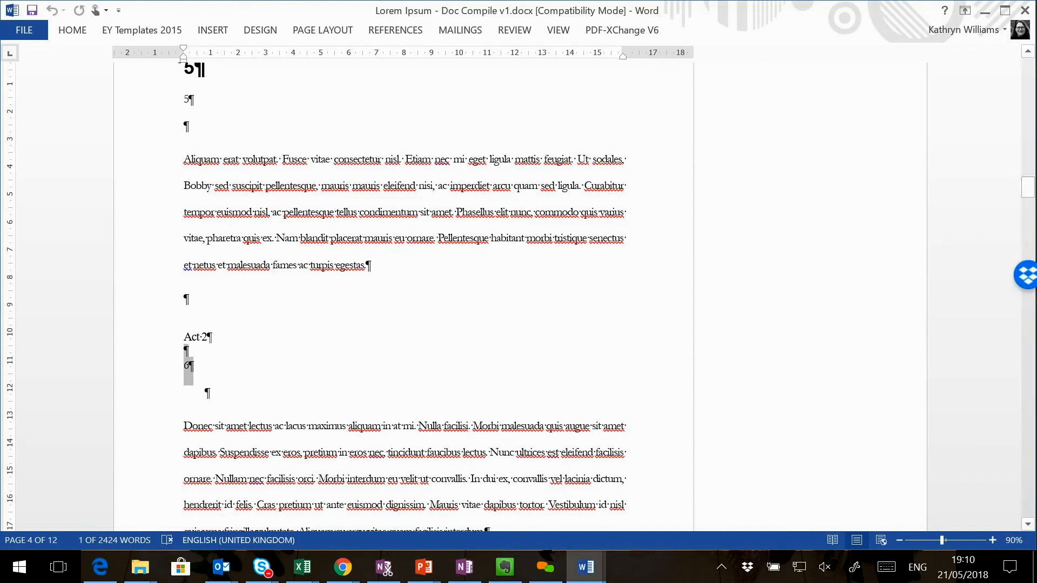
{"action": "left_click_drag", "start_coordinate": [1029, 192], "coordinate": [1032, 241]}
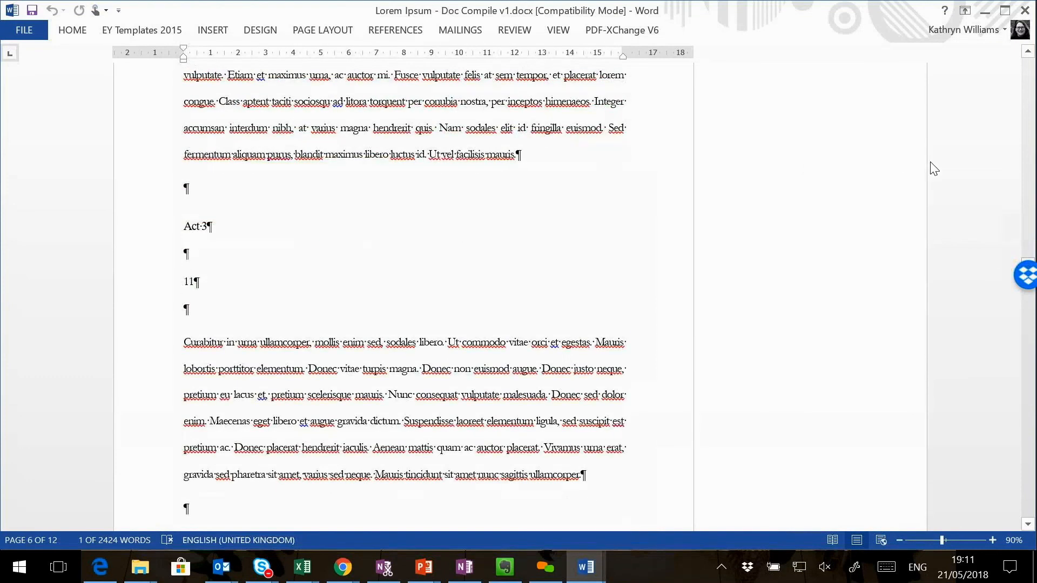
{"action": "scroll", "coordinate": [908, 213], "scroll_direction": "down", "scroll_amount": 5}
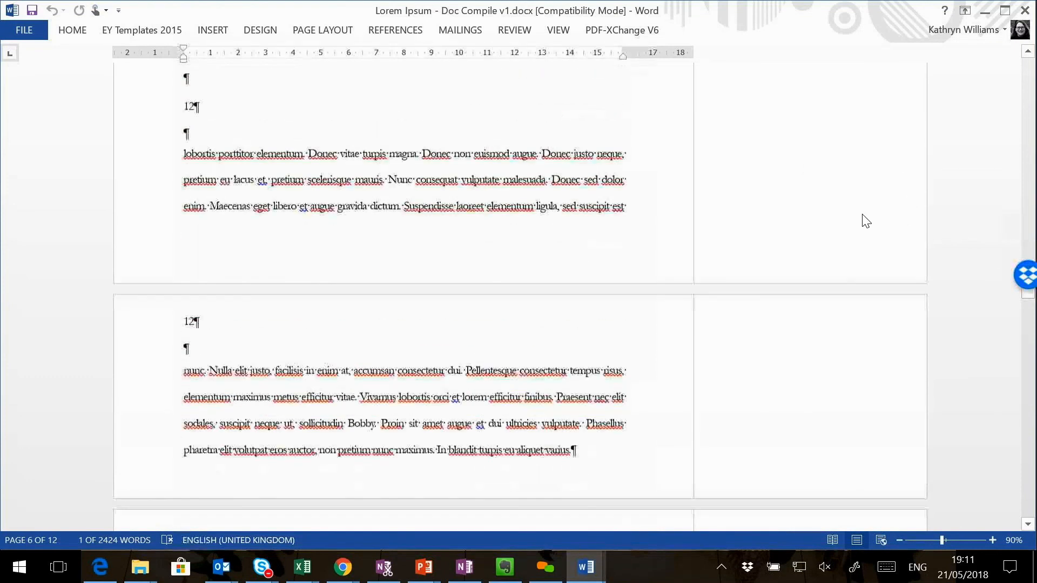
{"action": "scroll", "coordinate": [866, 222], "scroll_direction": "down", "scroll_amount": 10}
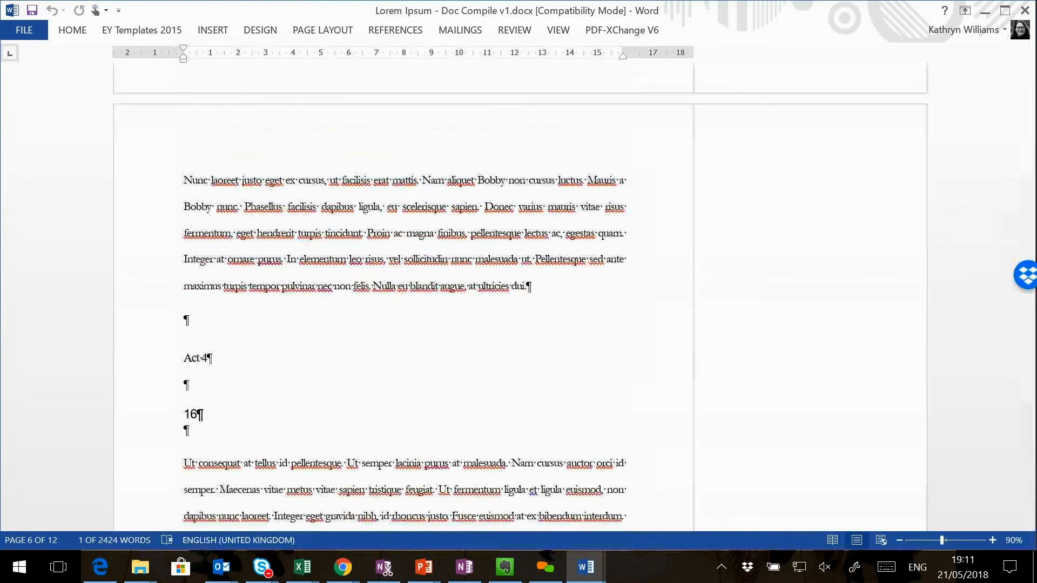
Go to the next review comment in the compiled document and check how it is attached to the chapter 2 text.
{"action": "left_click", "coordinate": [416, 30]}
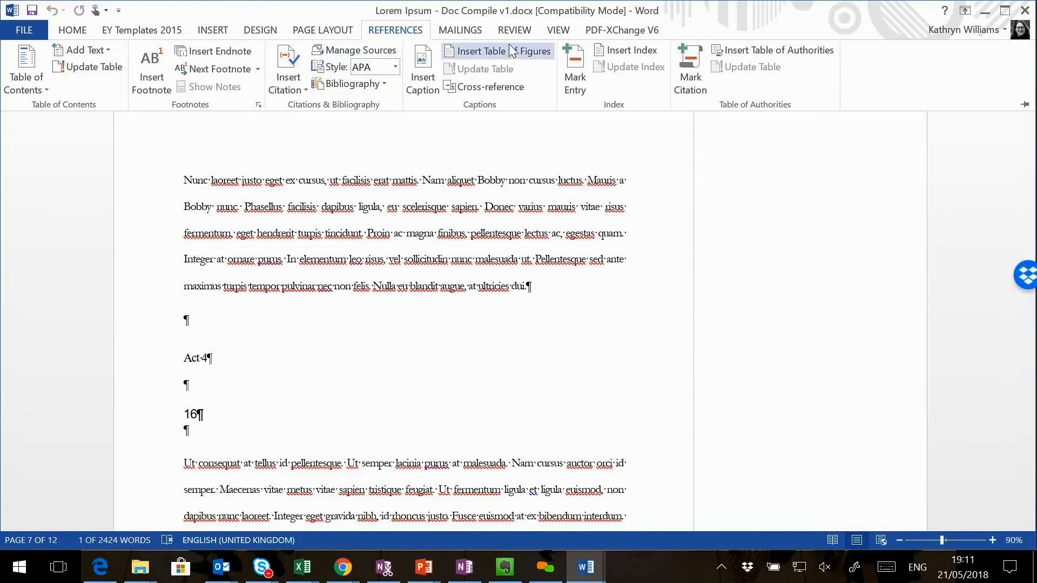
{"action": "left_click", "coordinate": [500, 32]}
{"action": "left_click", "coordinate": [362, 66]}
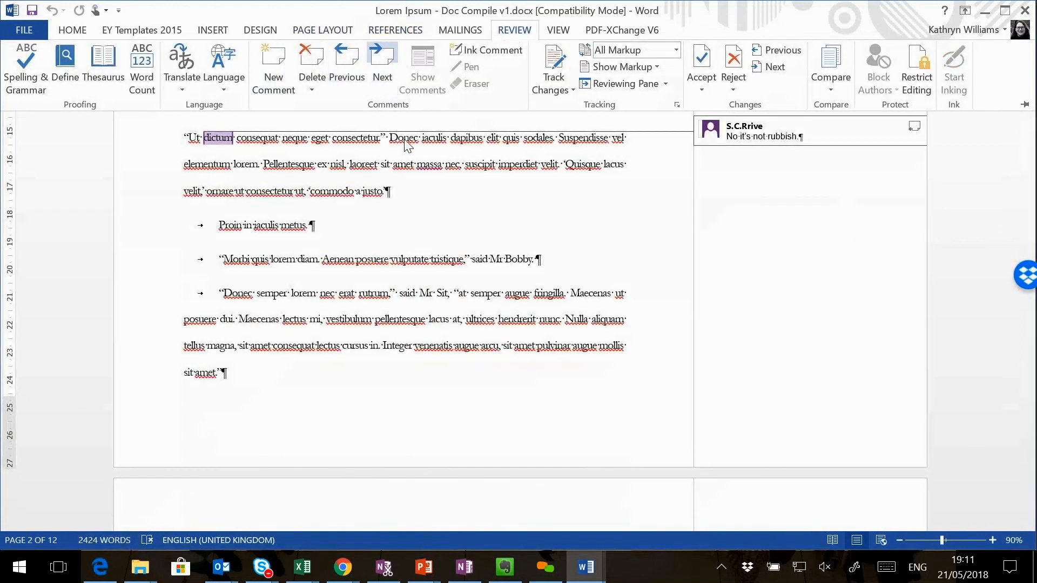
{"action": "scroll", "coordinate": [407, 146], "scroll_direction": "up", "scroll_amount": 3}
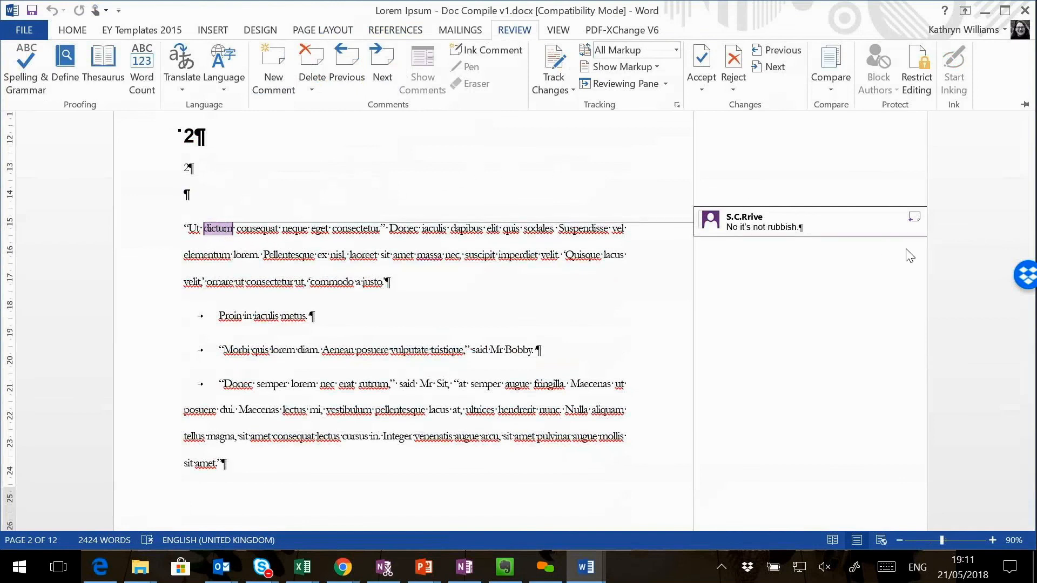
{"action": "key", "text": "ctrl+F1"}
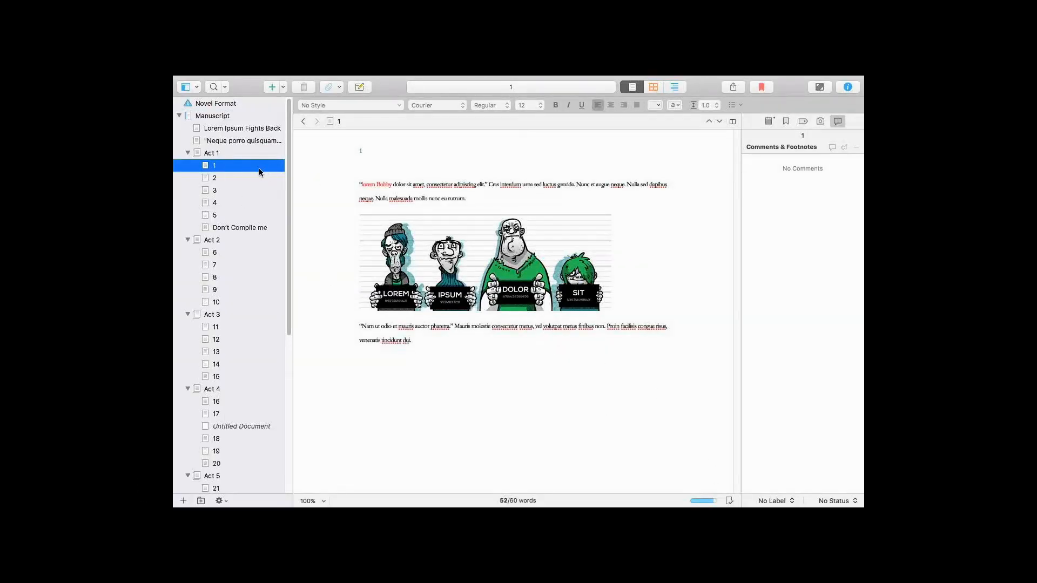
Switch back to Scrivener and set the section type of Act 1's documents 1 to 5 and "Don't Compile me" to N/A.
{"action": "left_click", "coordinate": [672, 87]}
{"action": "left_click", "coordinate": [222, 154]}
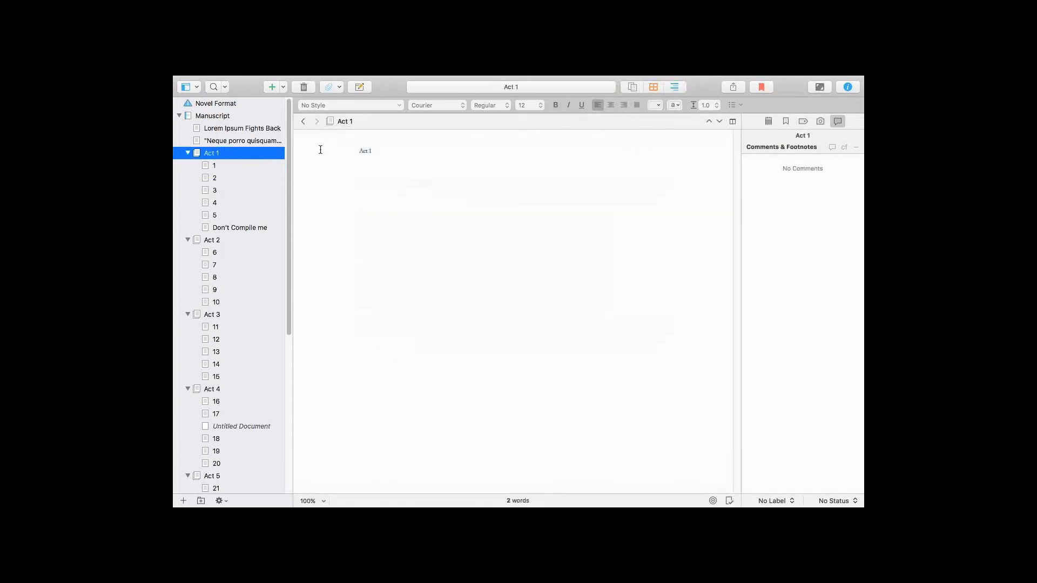
{"action": "left_click", "coordinate": [234, 228]}
{"action": "left_click", "coordinate": [236, 167]}
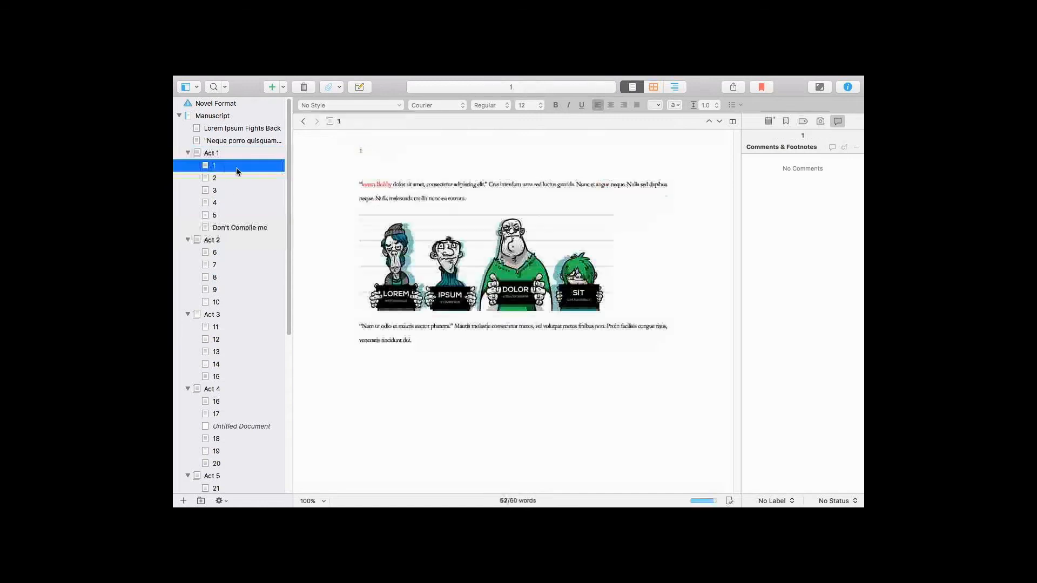
{"action": "left_click", "coordinate": [225, 227], "text": "shift"}
{"action": "right_click", "coordinate": [227, 228]}
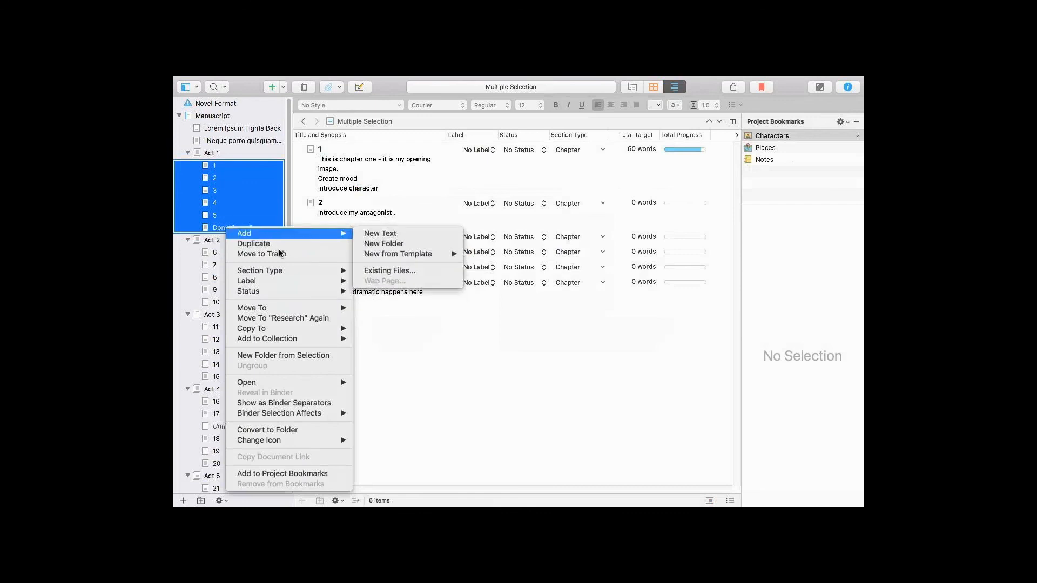
{"action": "mouse_move", "coordinate": [284, 271]}
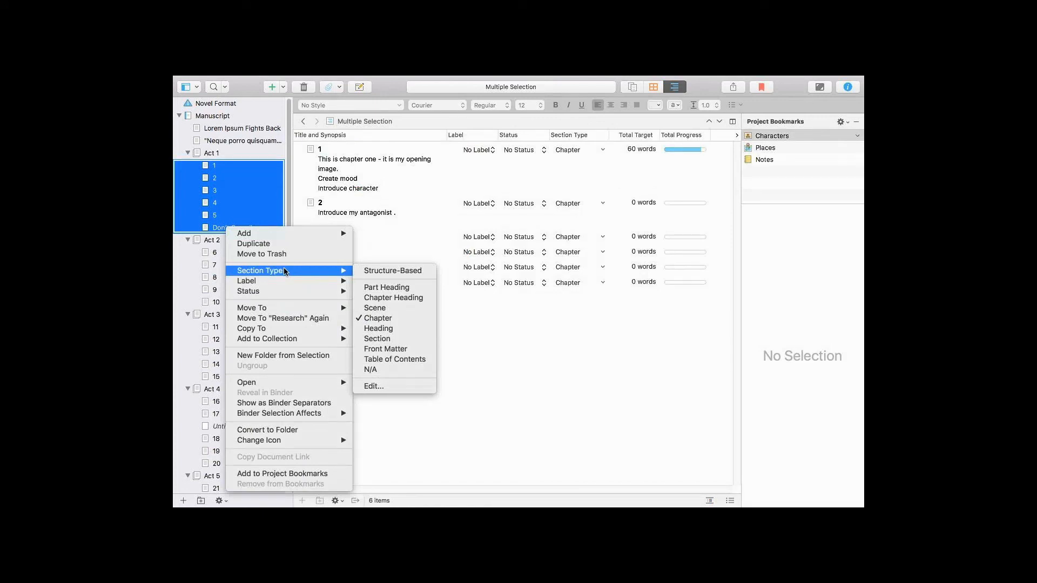
{"action": "left_click", "coordinate": [380, 370]}
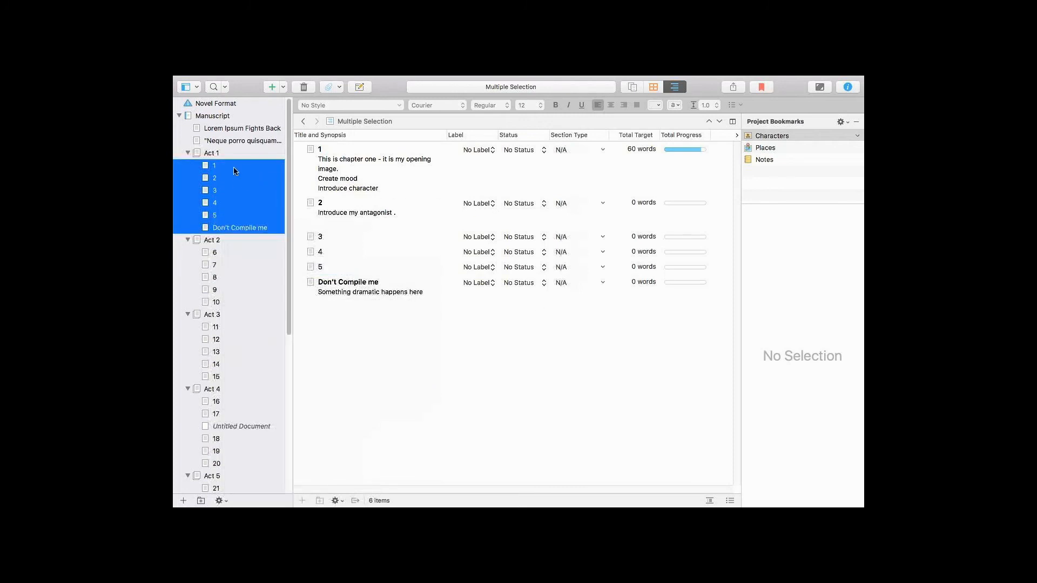
{"action": "left_click", "coordinate": [229, 154]}
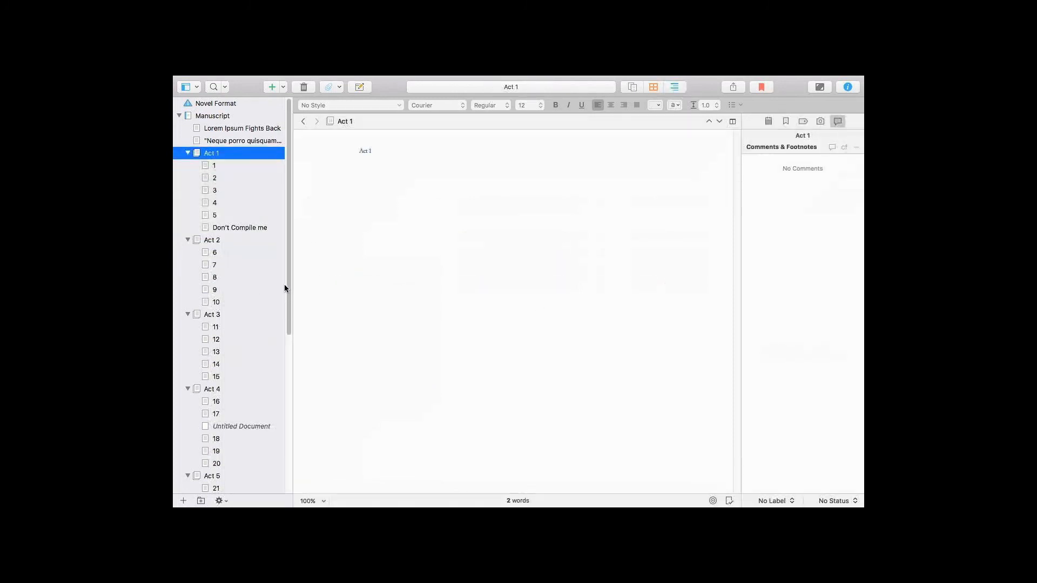
Set the section type of all manuscript documents from Act 1 through chapter 25 to N/A.
{"action": "scroll", "coordinate": [243, 356], "scroll_direction": "down", "scroll_amount": 10}
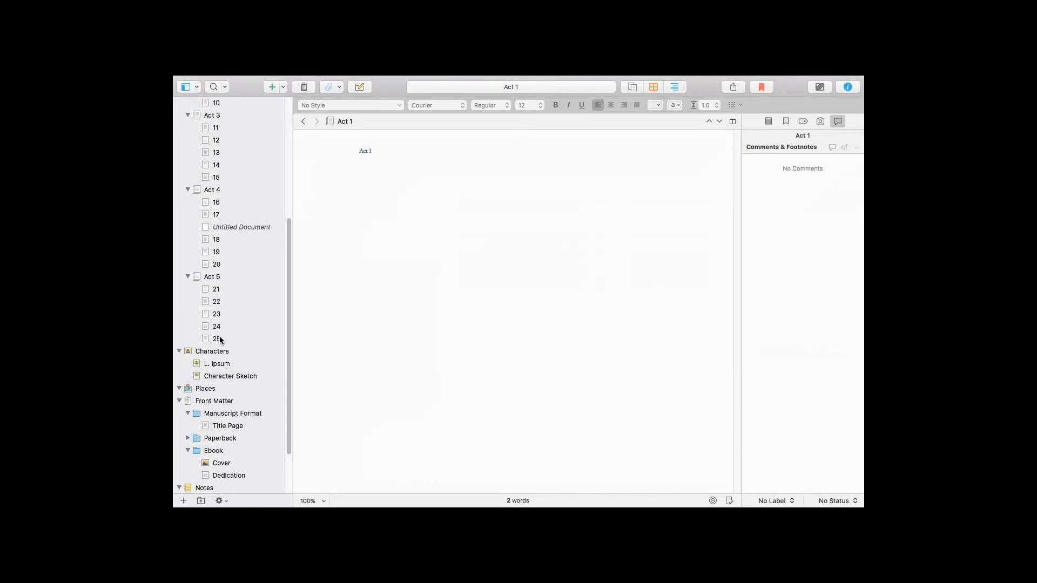
{"action": "left_click", "coordinate": [221, 339], "text": "shift"}
{"action": "right_click", "coordinate": [221, 241]}
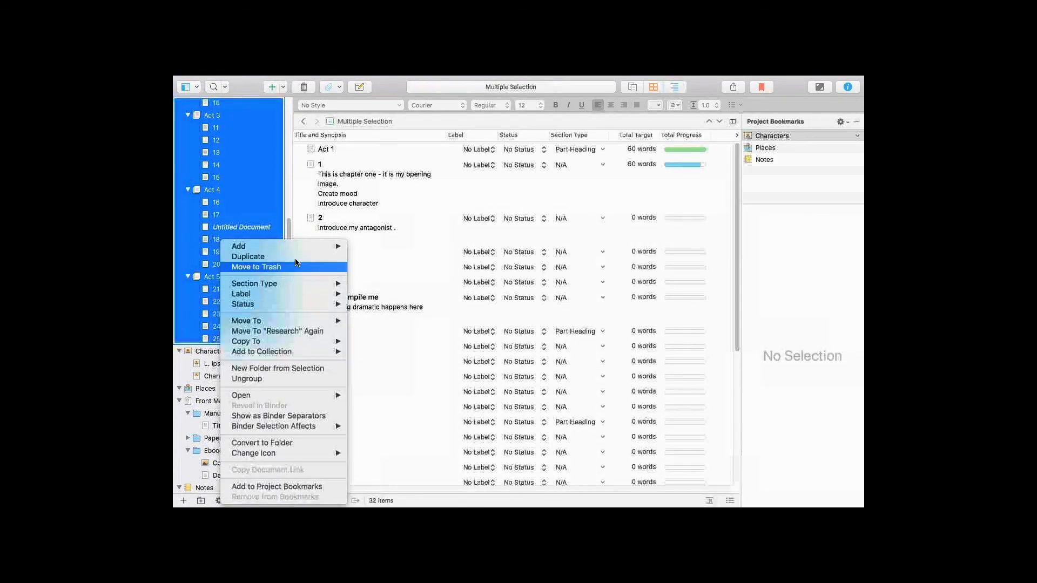
{"action": "mouse_move", "coordinate": [324, 284]}
{"action": "left_click", "coordinate": [373, 382]}
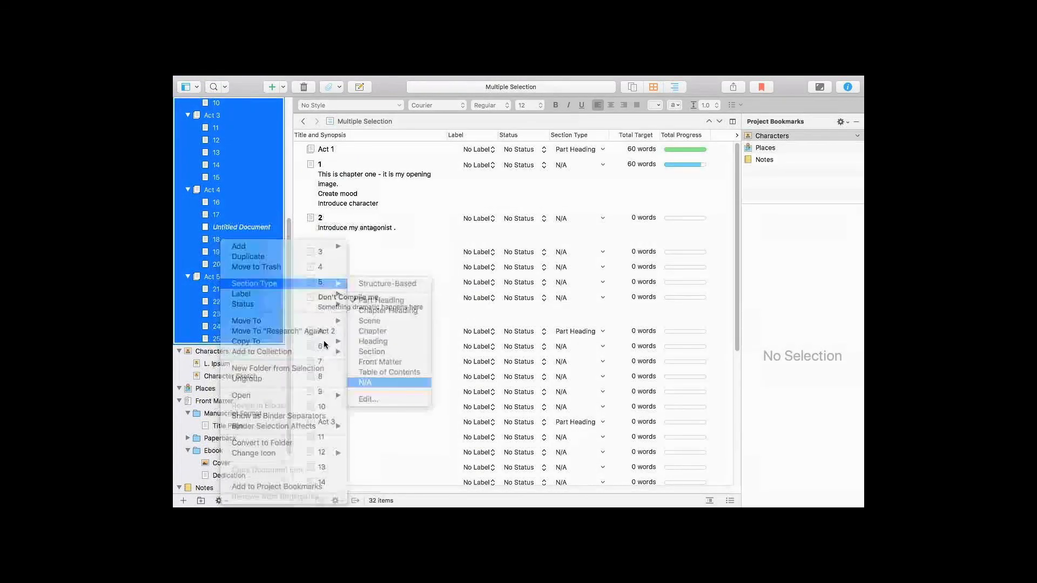
{"action": "scroll", "coordinate": [287, 181], "scroll_direction": "up", "scroll_amount": 5}
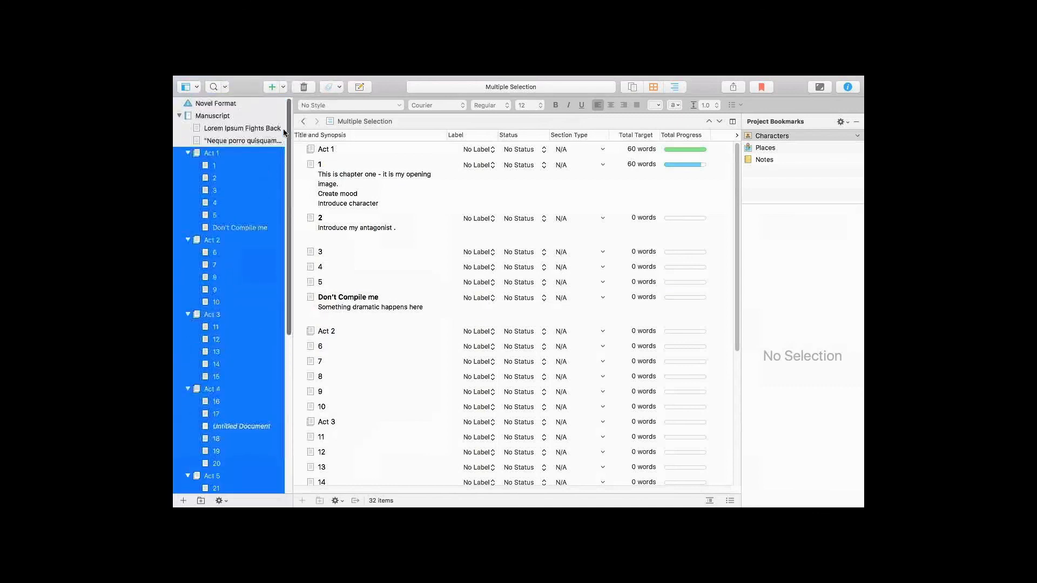
View the Act 1 document and the text of "Don't Compile me".
{"action": "left_click", "coordinate": [209, 154]}
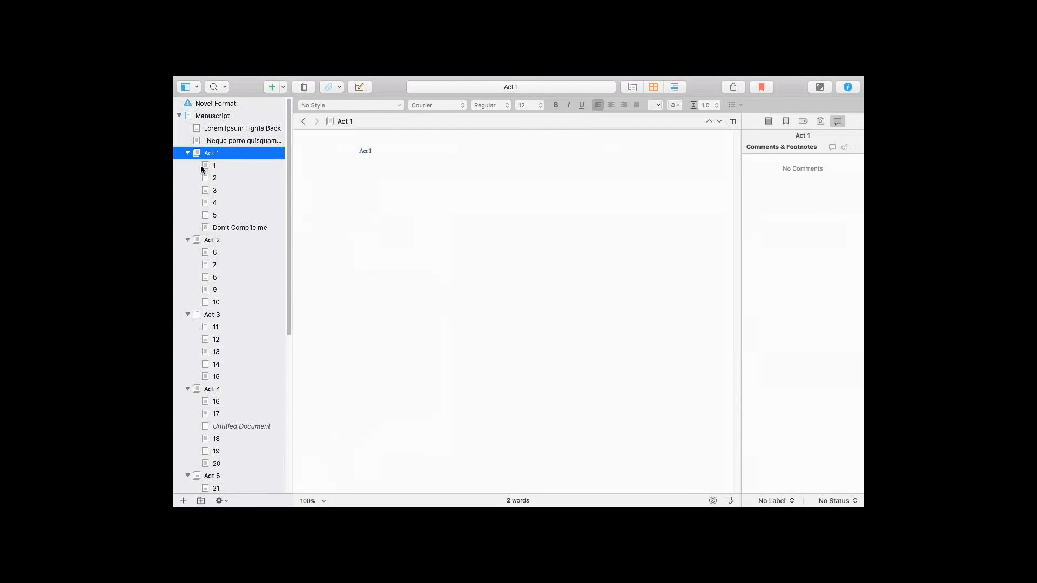
{"action": "left_click", "coordinate": [247, 229]}
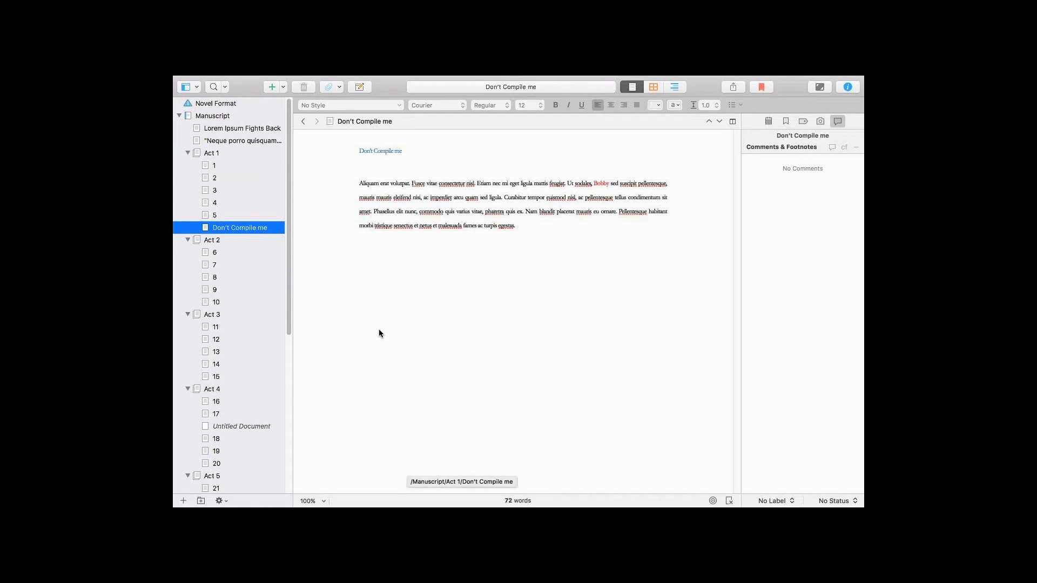
{"action": "left_click", "coordinate": [613, 331]}
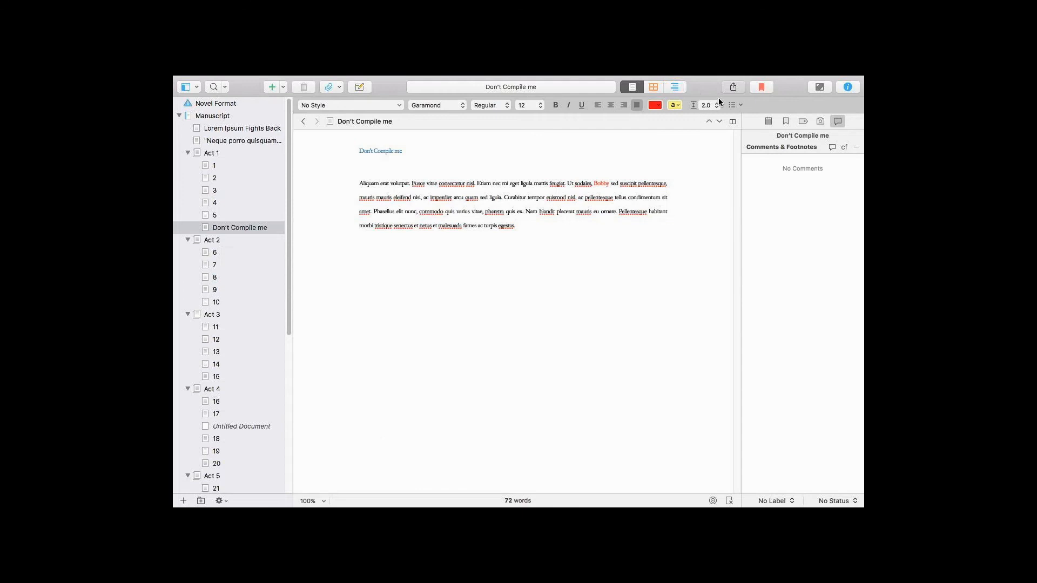
{"action": "key", "text": "super+alt+e"}
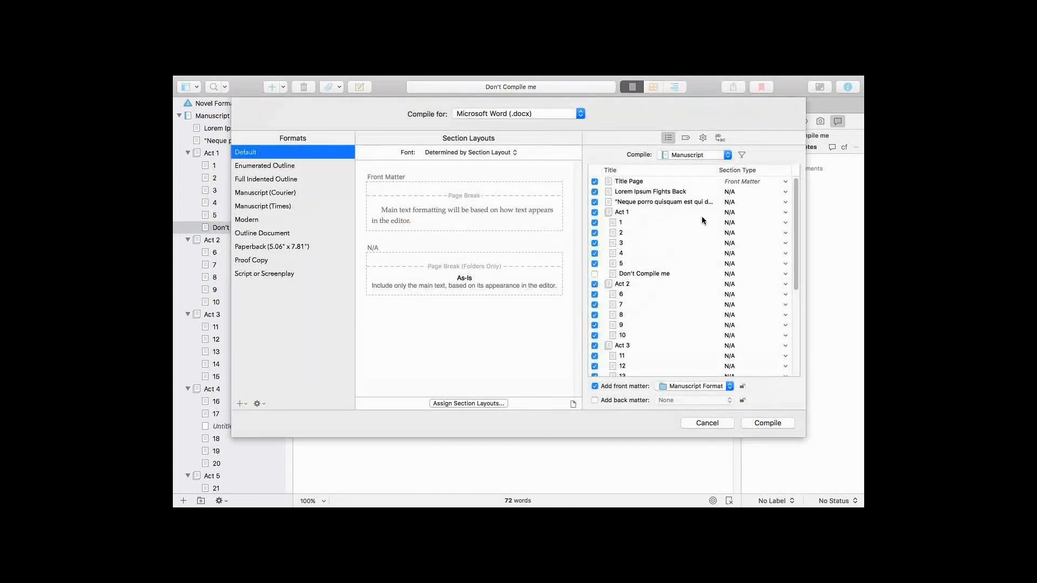
{"action": "left_click", "coordinate": [462, 116]}
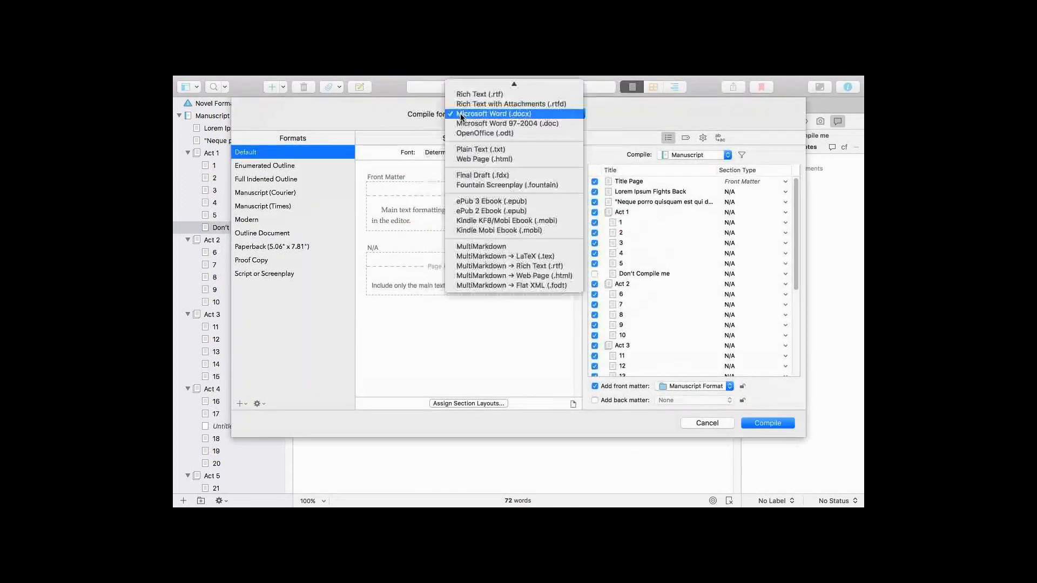
{"action": "left_click", "coordinate": [521, 231]}
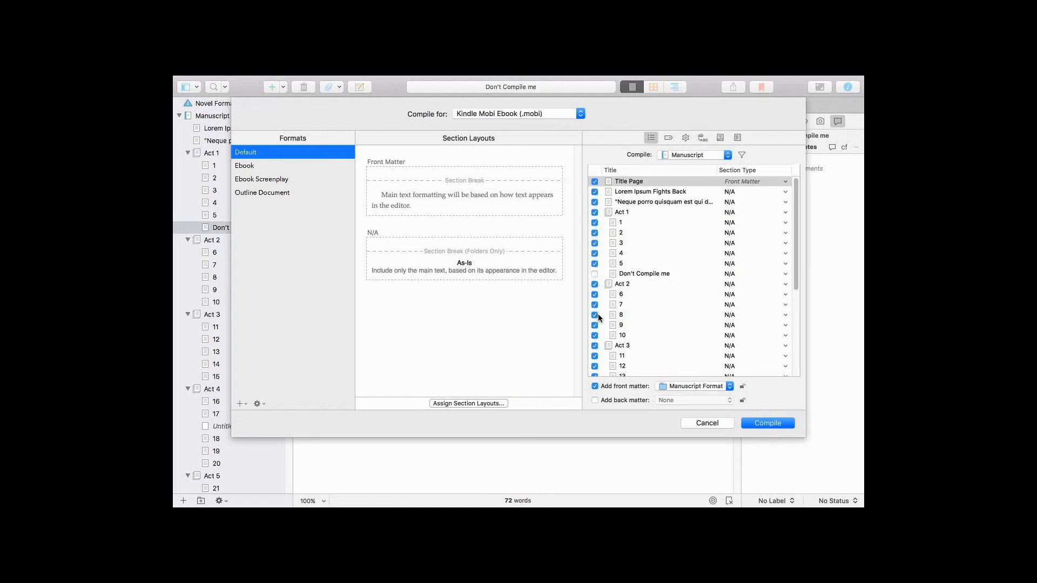
{"action": "left_click", "coordinate": [718, 425]}
Switch to Finder and select Cover.jpg in the Scrivener 101 folder.
{"action": "scroll", "coordinate": [284, 295], "scroll_direction": "down", "scroll_amount": 10}
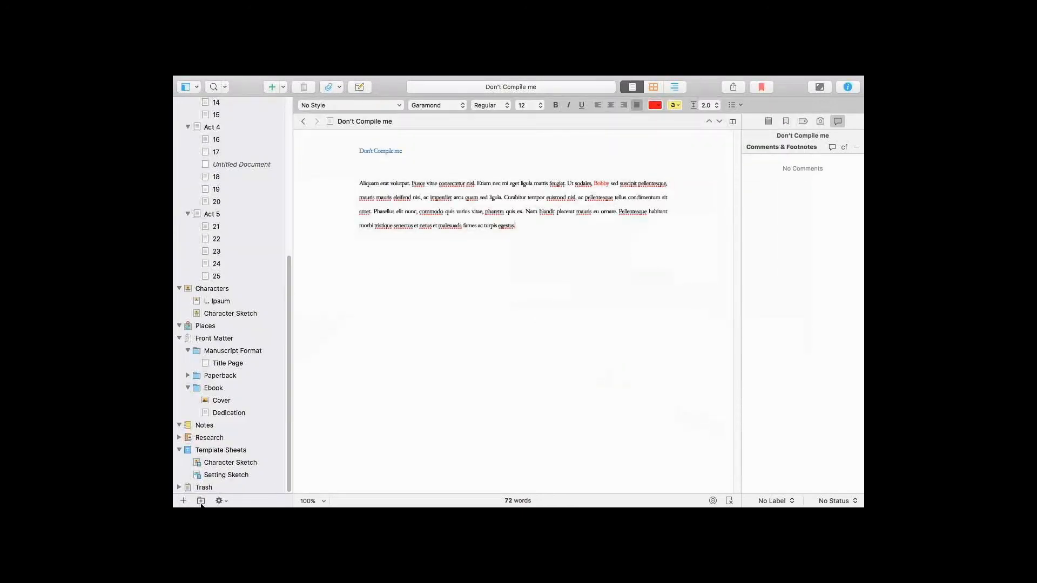
{"action": "key", "text": "super+Tab"}
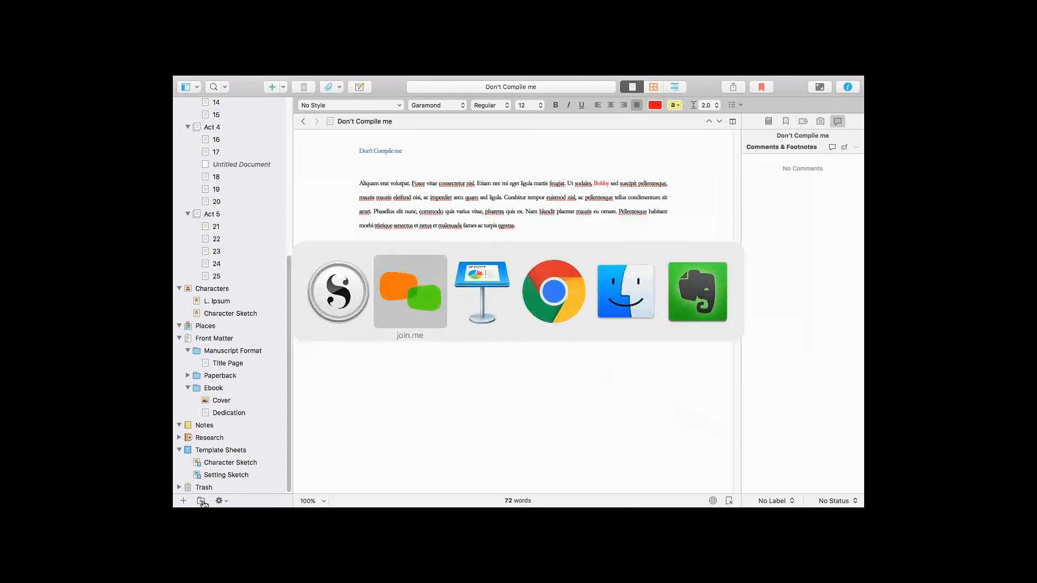
{"action": "key", "text": "super+shift+Tab"}
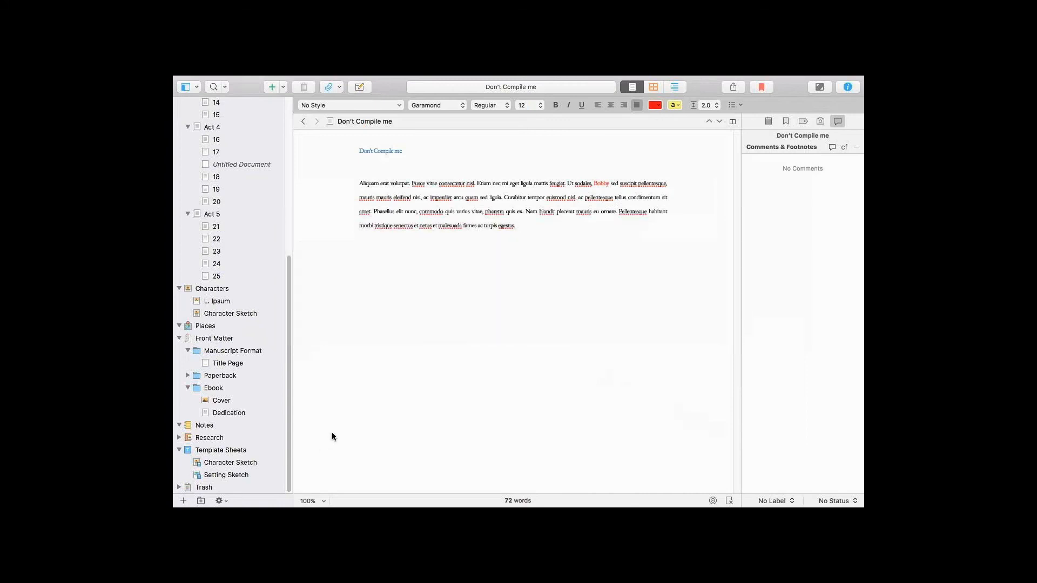
{"action": "mouse_move", "coordinate": [349, 507]}
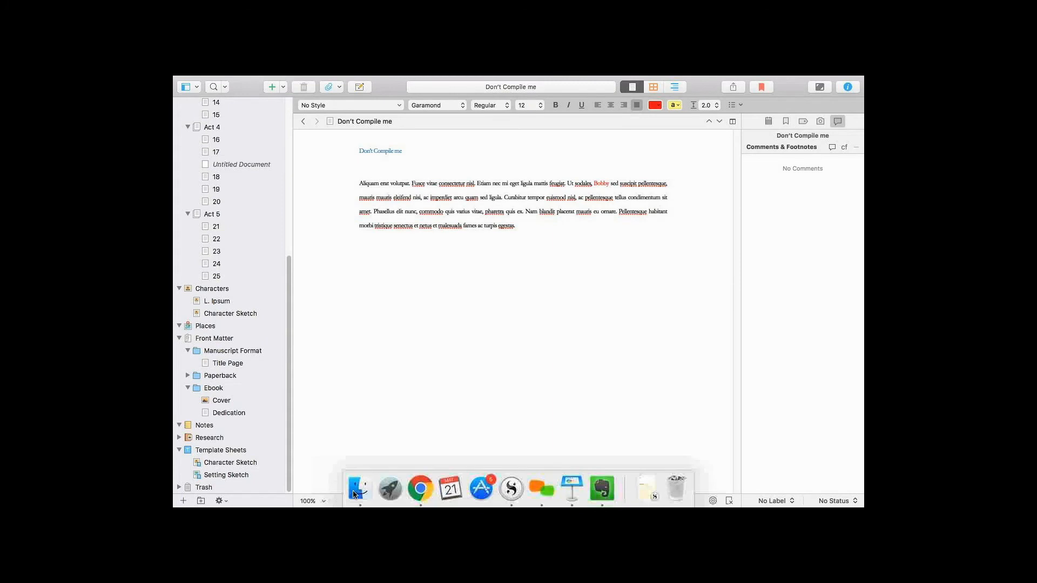
{"action": "left_click", "coordinate": [360, 488]}
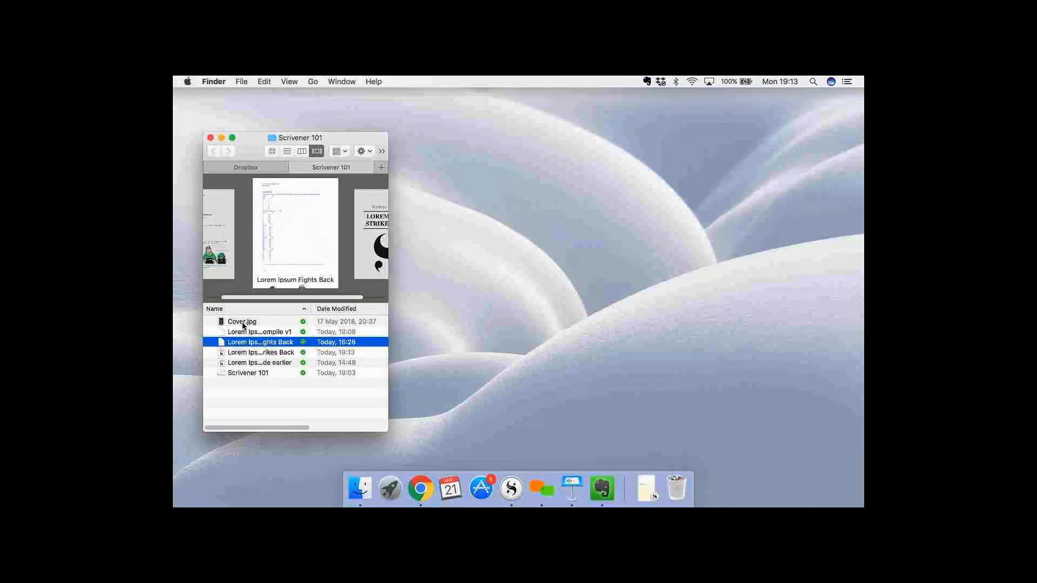
{"action": "left_click", "coordinate": [242, 322]}
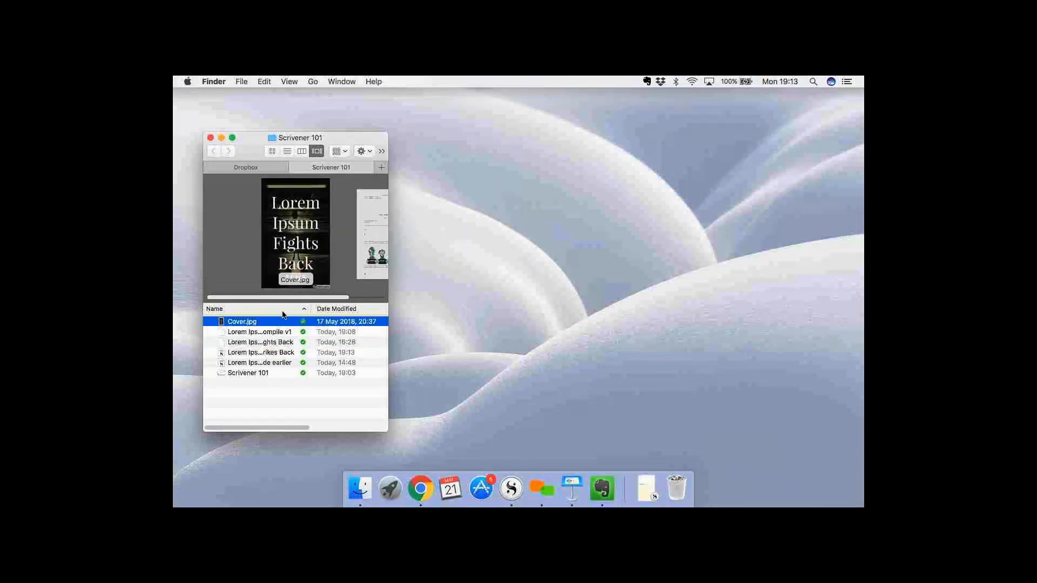
Take the Scrivener project out of full screen and move the Finder window over it, clear of the binder.
{"action": "key", "text": "super+Tab"}
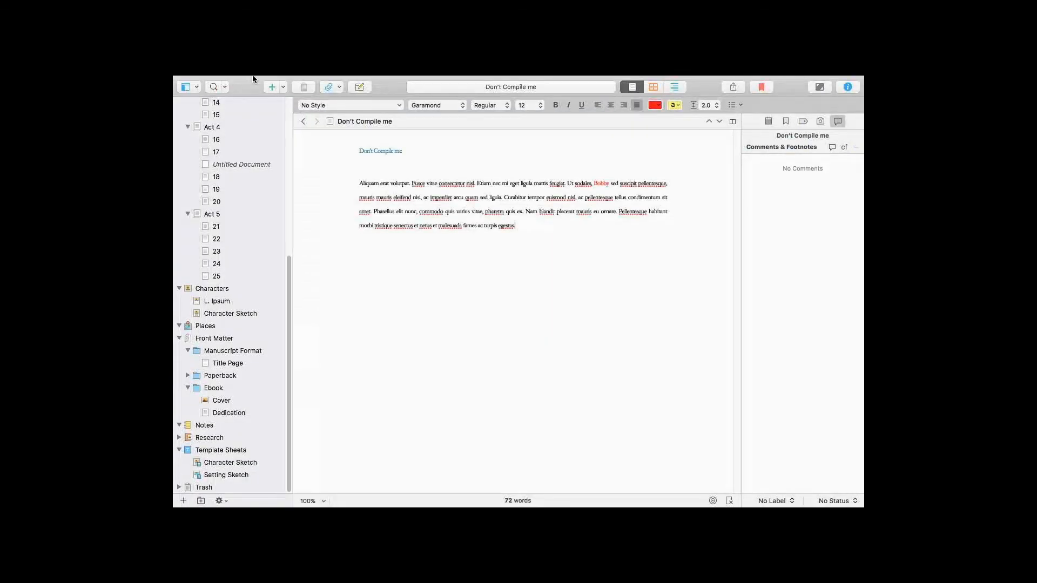
{"action": "left_click", "coordinate": [253, 81]}
{"action": "left_click", "coordinate": [200, 95]}
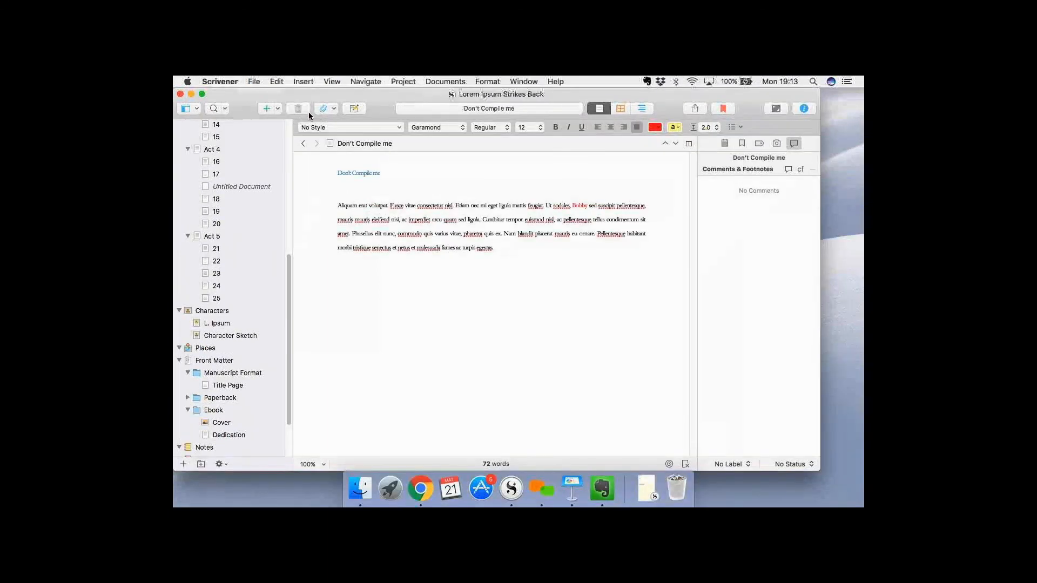
{"action": "key", "text": "super+Tab"}
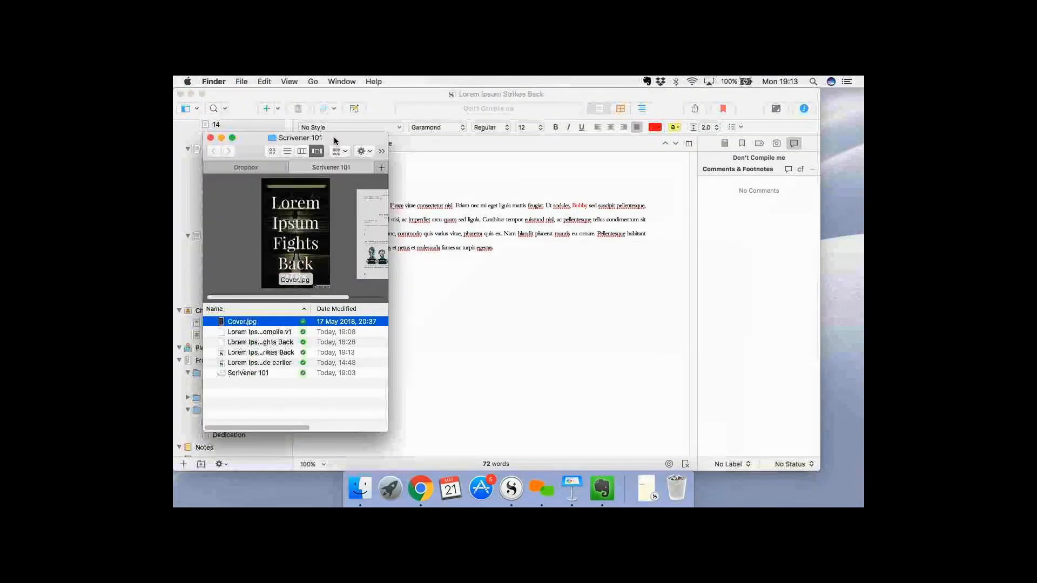
{"action": "left_click_drag", "start_coordinate": [263, 137], "coordinate": [415, 122]}
{"action": "left_click", "coordinate": [574, 196]}
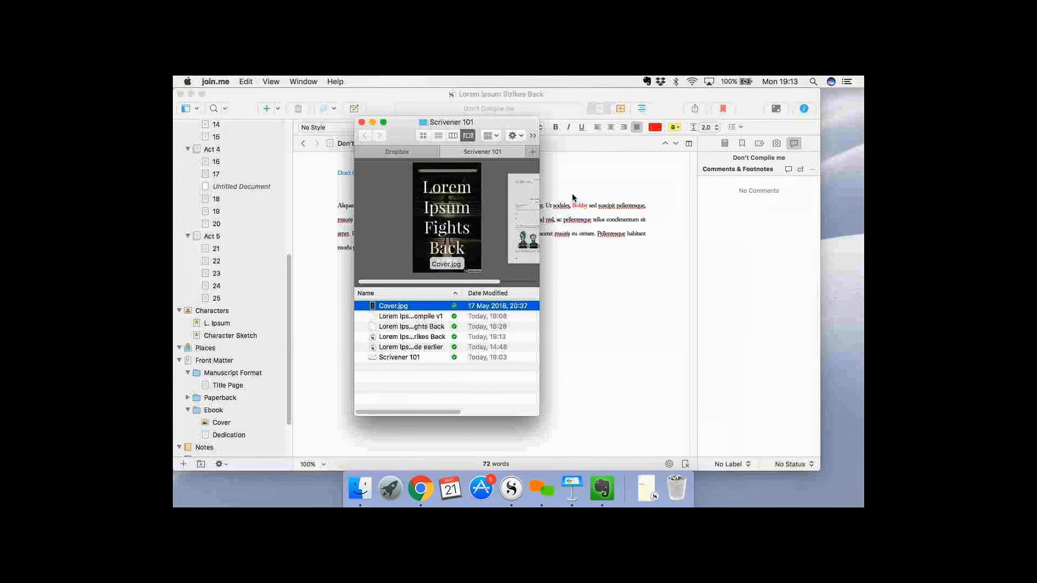
View the placeholder cover in the Ebook front matter folder and add Cover.jpg from Finder to that folder.
{"action": "left_click", "coordinate": [239, 422]}
{"action": "left_click", "coordinate": [227, 422]}
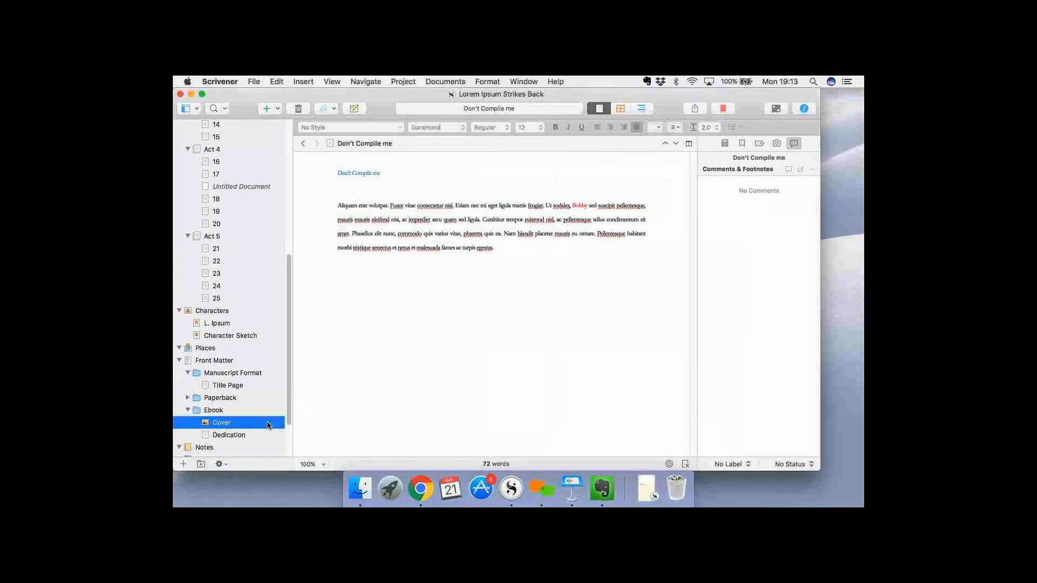
{"action": "key", "text": "super+Tab"}
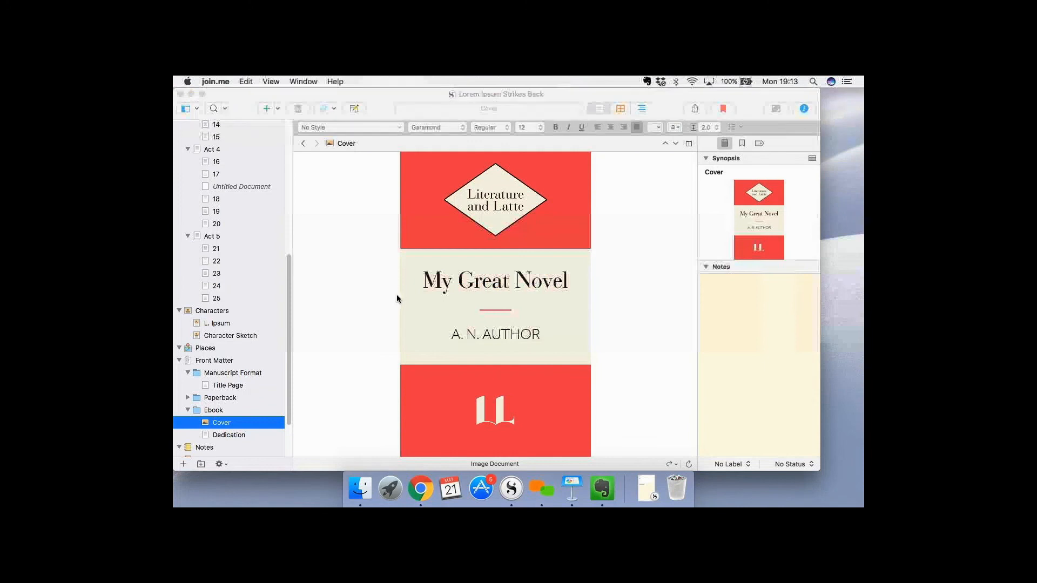
{"action": "key", "text": "super+Tab"}
{"action": "key", "text": "super+Tab"}
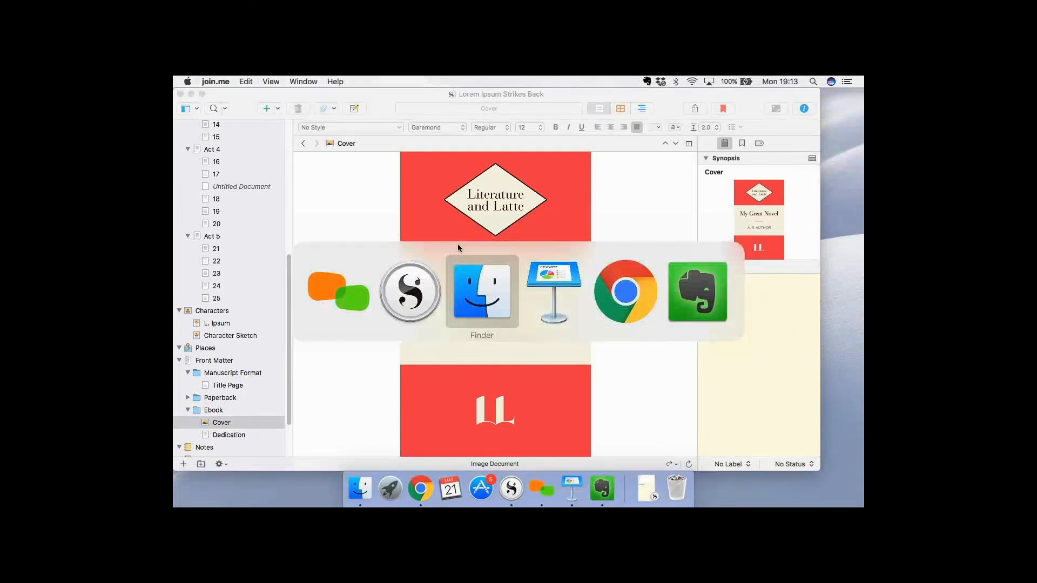
{"action": "left_click_drag", "start_coordinate": [251, 400], "coordinate": [236, 421]}
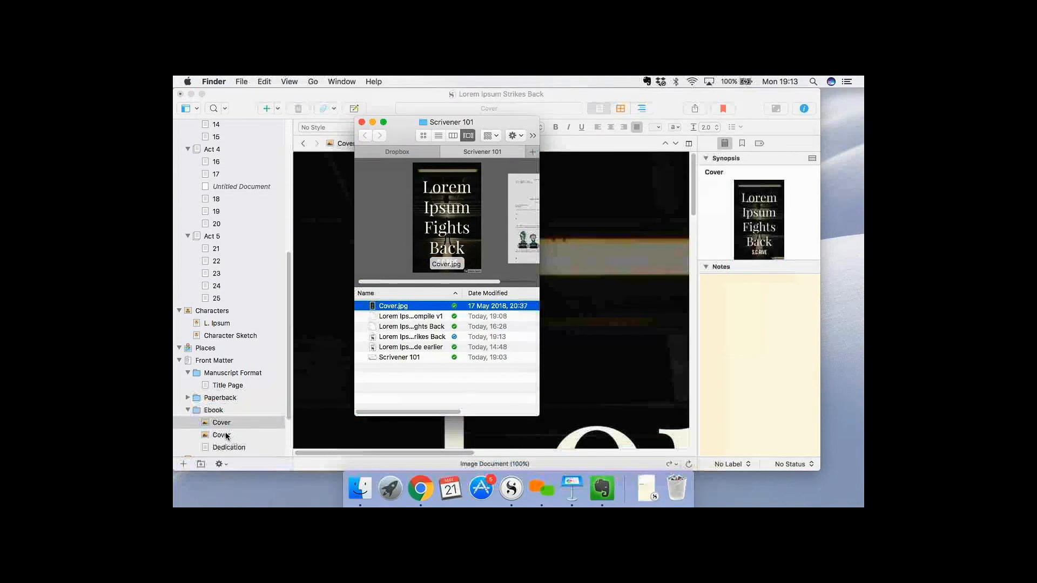
Move the placeholder "My Great Novel" cover in the Ebook folder to the trash and open the new cover image.
{"action": "left_click", "coordinate": [227, 436]}
{"action": "left_click", "coordinate": [231, 436]}
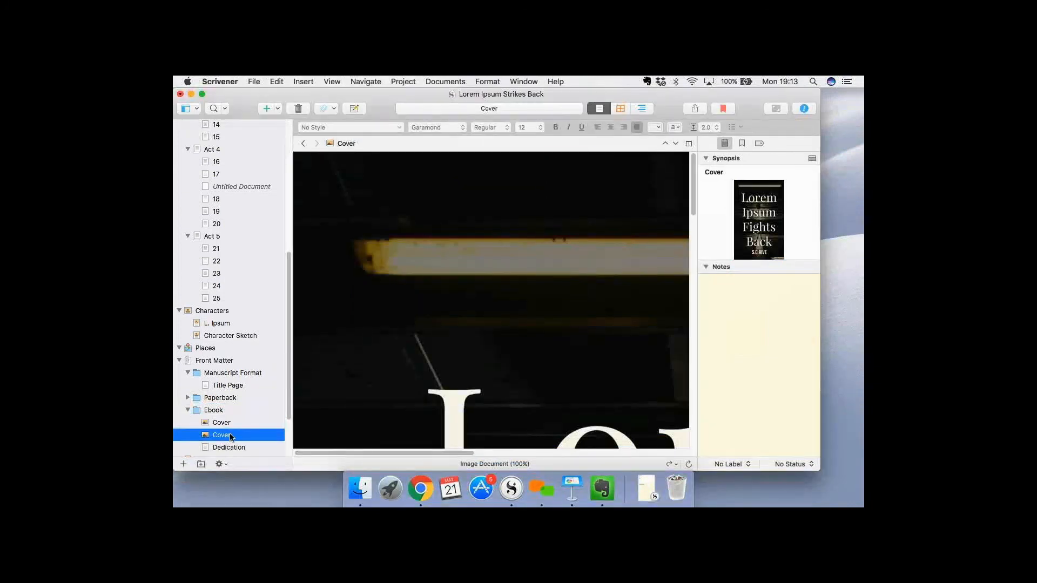
{"action": "right_click", "coordinate": [231, 437]}
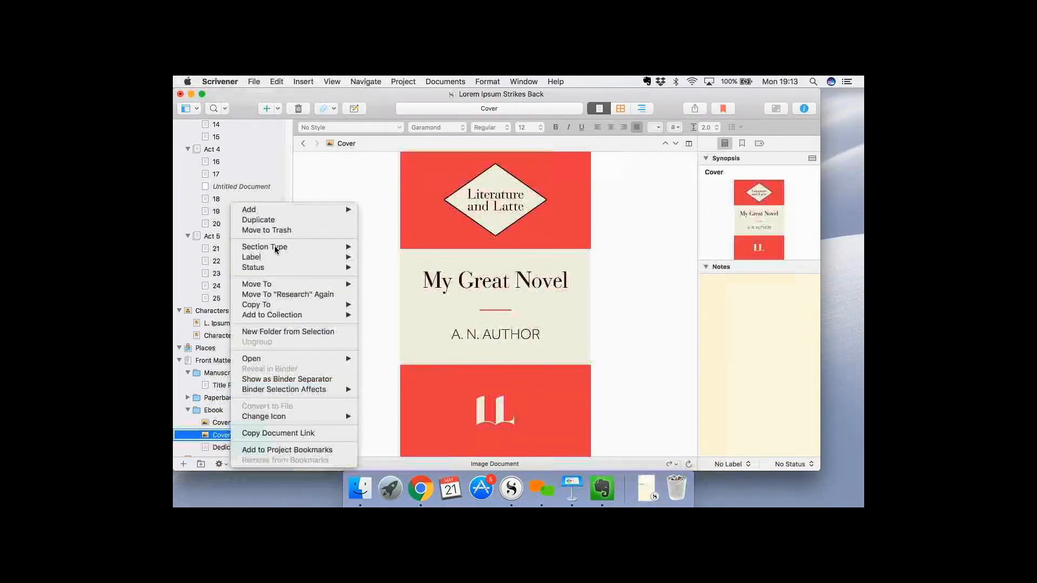
{"action": "left_click", "coordinate": [277, 230]}
{"action": "left_click", "coordinate": [230, 423]}
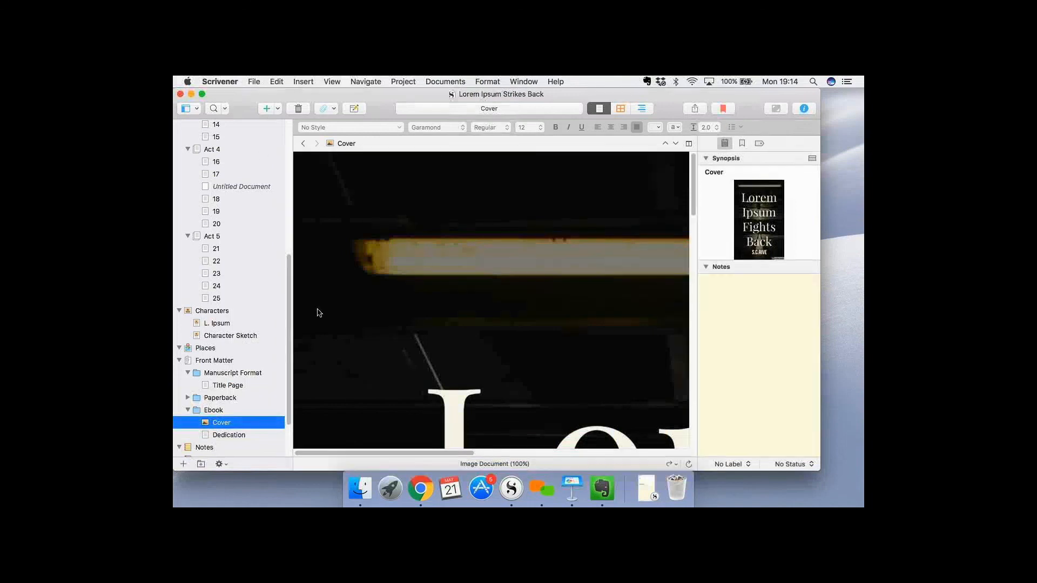
Set the manuscript to compile as Kindle Mobi Ebook (.mobi) with the Ebook folder as front matter.
{"action": "left_click", "coordinate": [694, 110]}
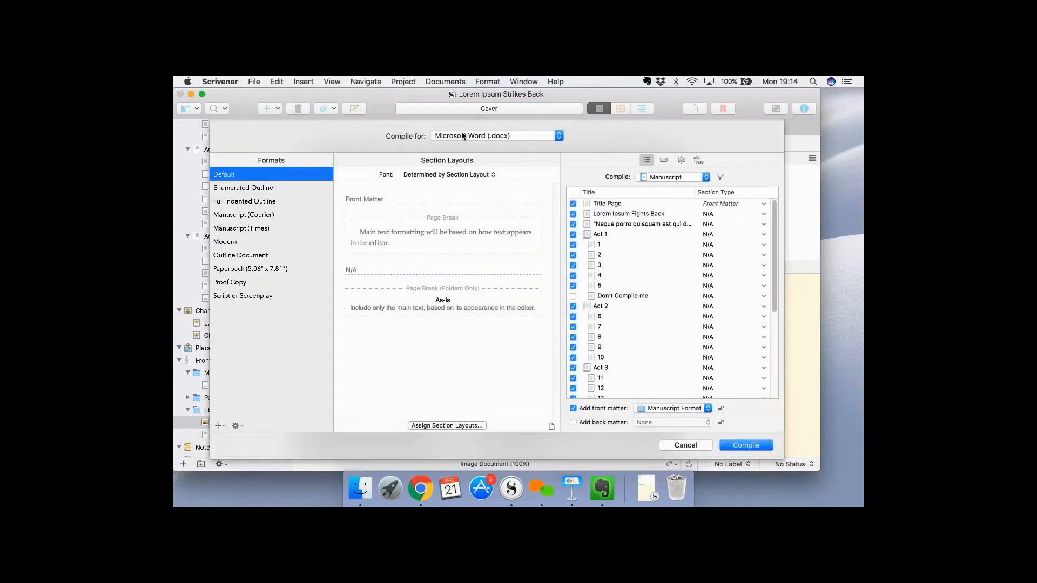
{"action": "left_click", "coordinate": [462, 135]}
{"action": "left_click", "coordinate": [556, 197]}
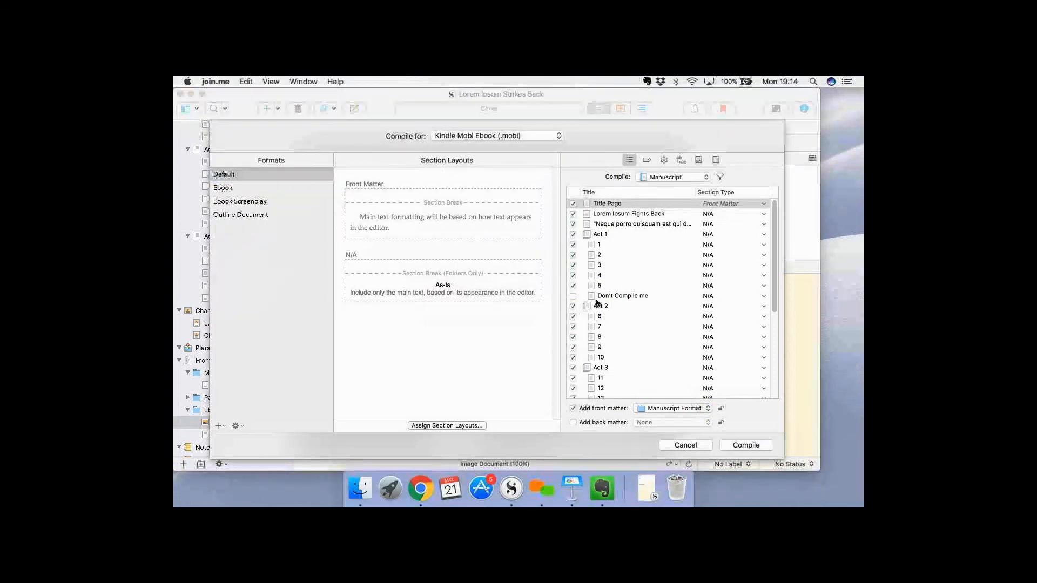
{"action": "left_click", "coordinate": [689, 409]}
{"action": "left_click", "coordinate": [689, 408]}
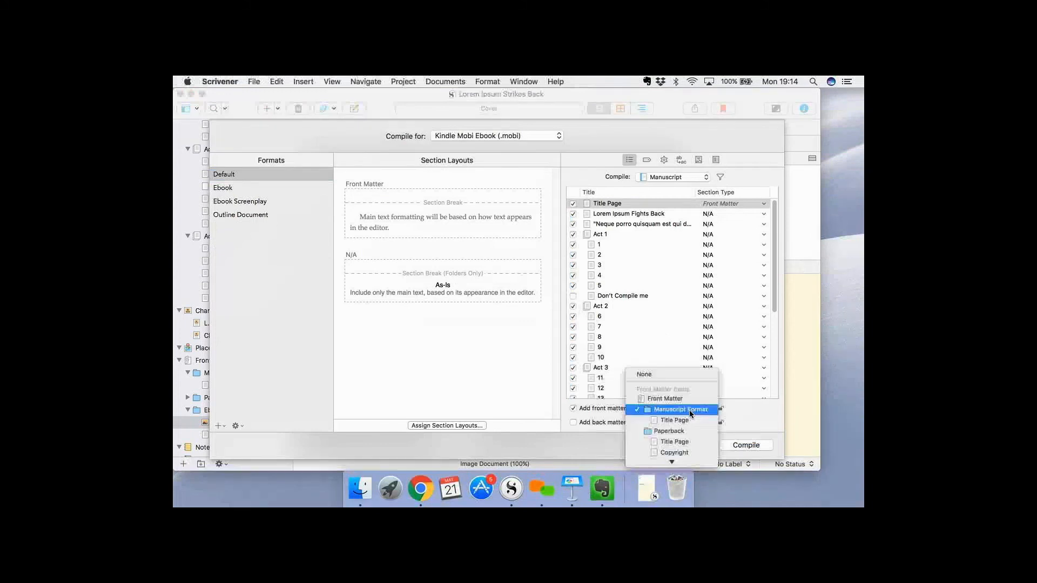
{"action": "scroll", "coordinate": [690, 432], "scroll_direction": "down", "scroll_amount": 3}
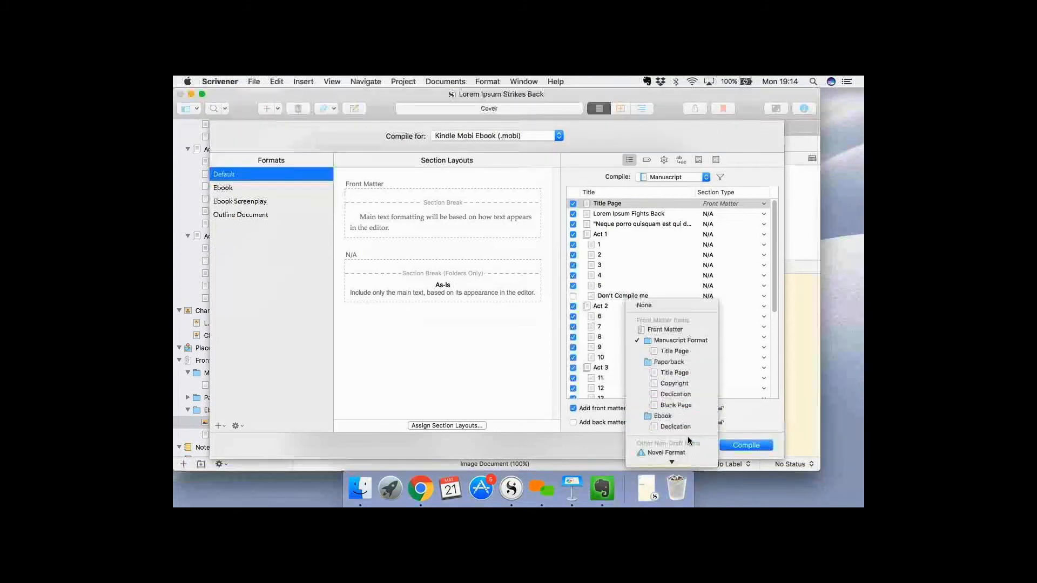
{"action": "left_click", "coordinate": [669, 403]}
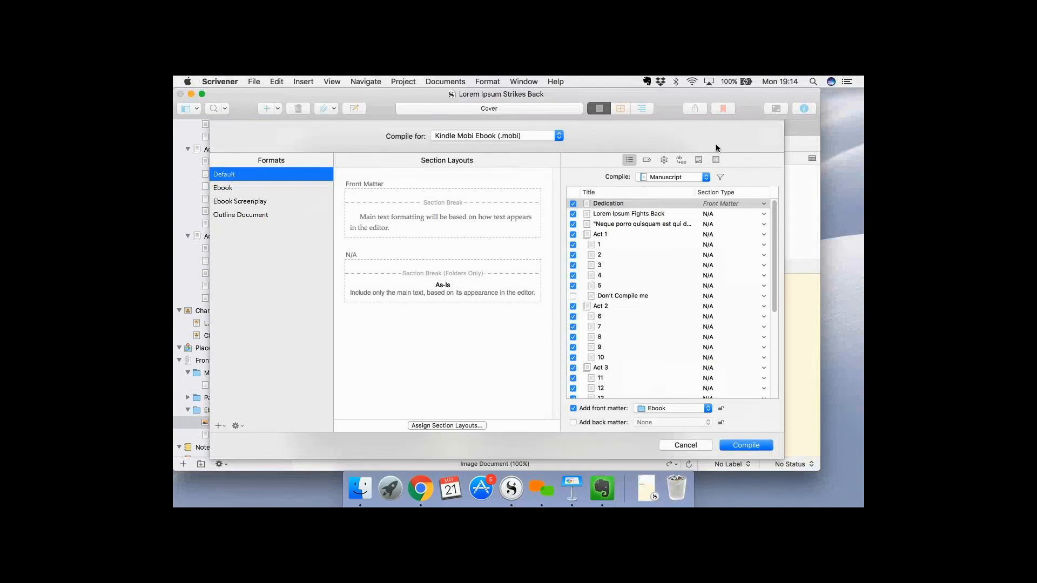
Review the compile metadata and general options, and export the compiled ebook with "Doc" replaced by "Kindle" in the file name.
{"action": "left_click", "coordinate": [647, 160]}
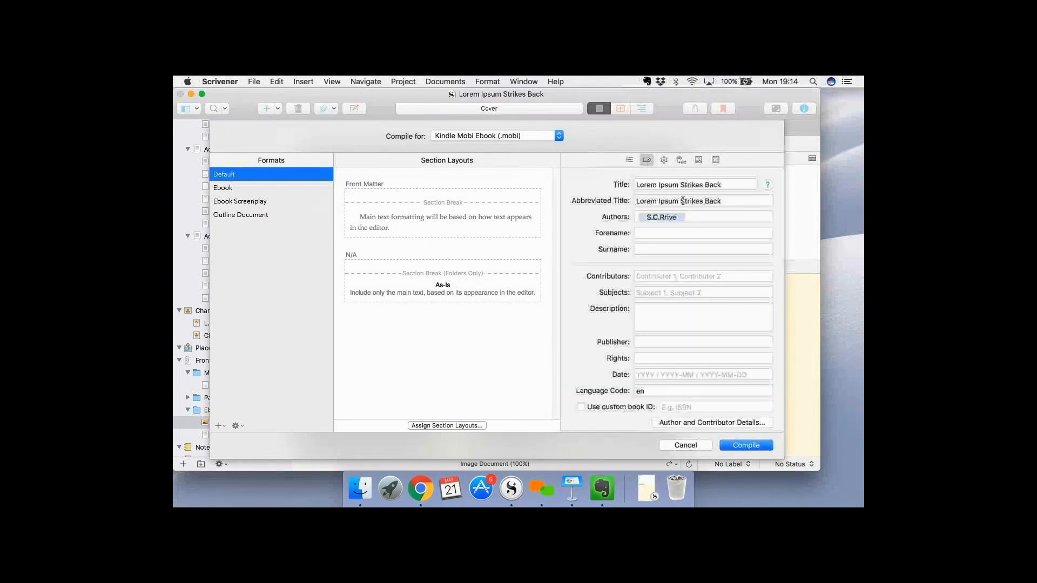
{"action": "left_click", "coordinate": [668, 160]}
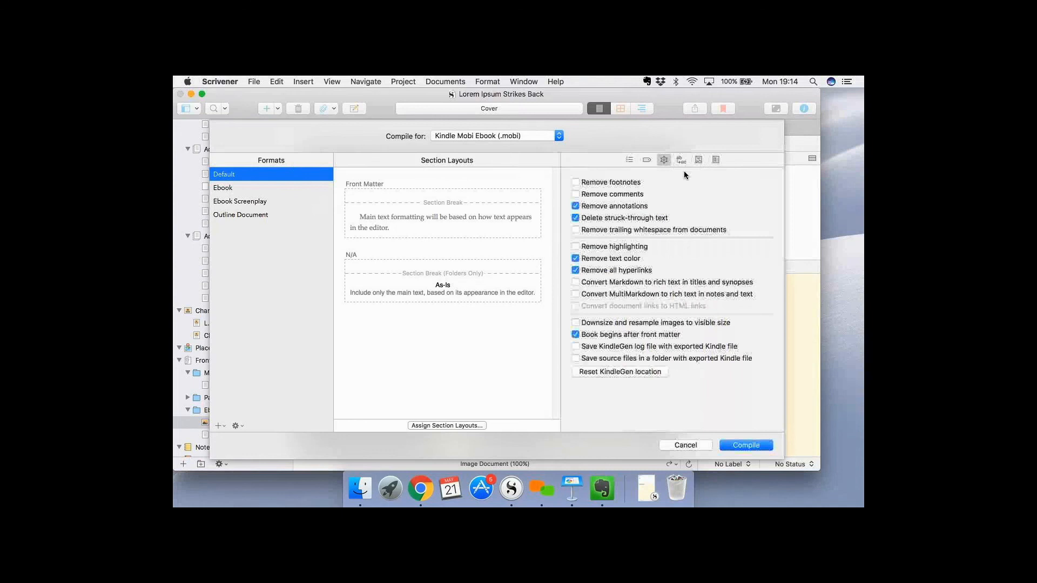
{"action": "left_click", "coordinate": [745, 446]}
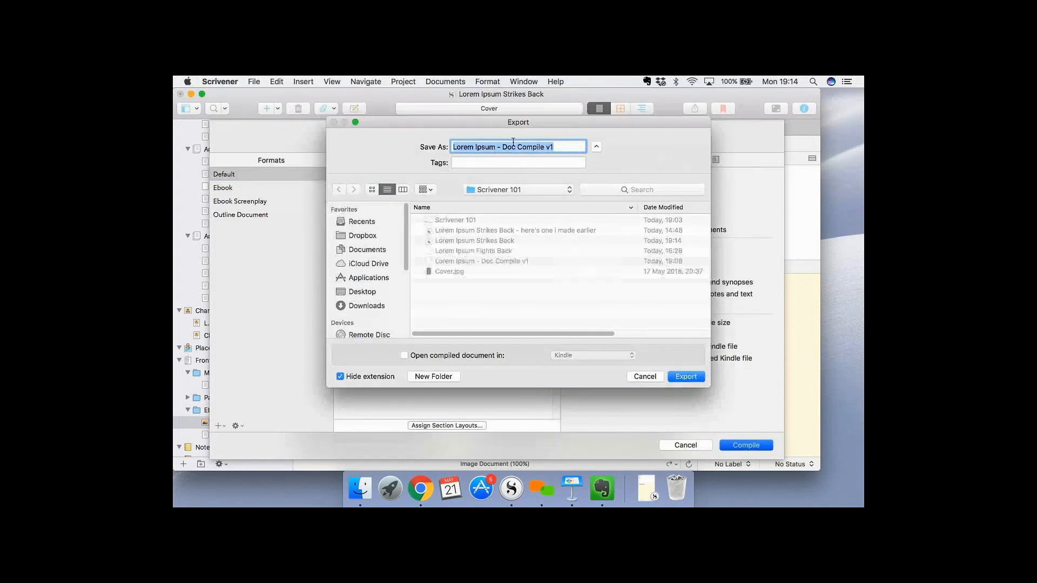
{"action": "left_click", "coordinate": [508, 146]}
{"action": "double_click", "coordinate": [508, 147]}
{"action": "type", "text": "Kindle"}
{"action": "key", "text": "Return"}
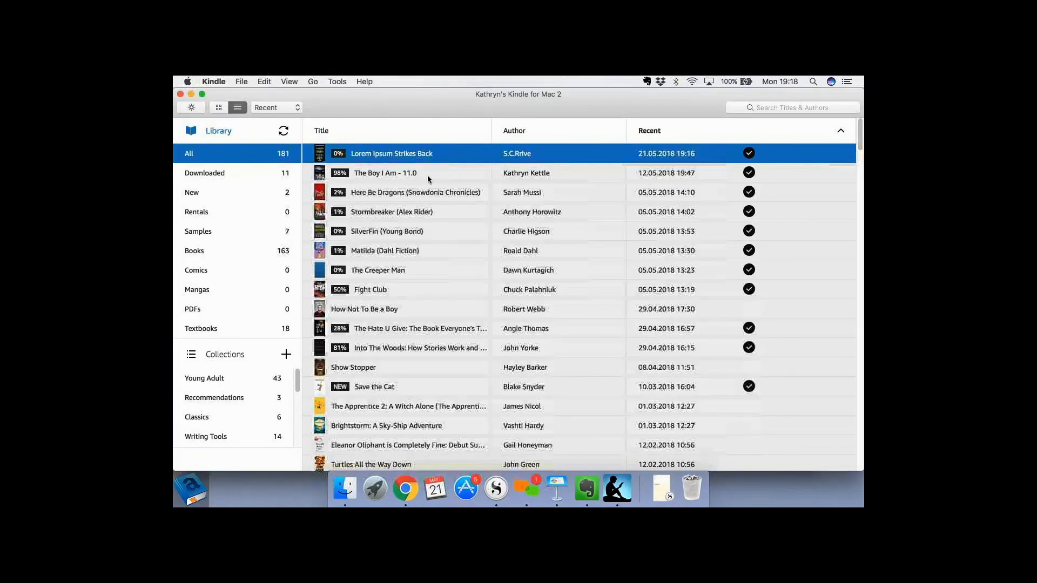
In the Kindle app, permanently delete the existing copy of Lorem Ipsum Strikes Back from the library.
{"action": "right_click", "coordinate": [378, 156]}
{"action": "left_click", "coordinate": [497, 263]}
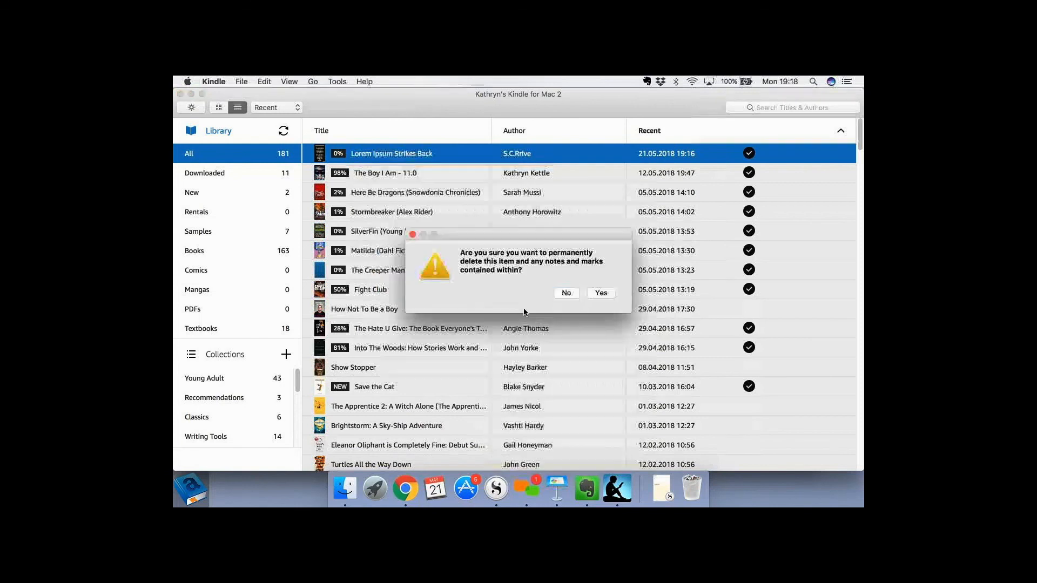
{"action": "left_click", "coordinate": [608, 296]}
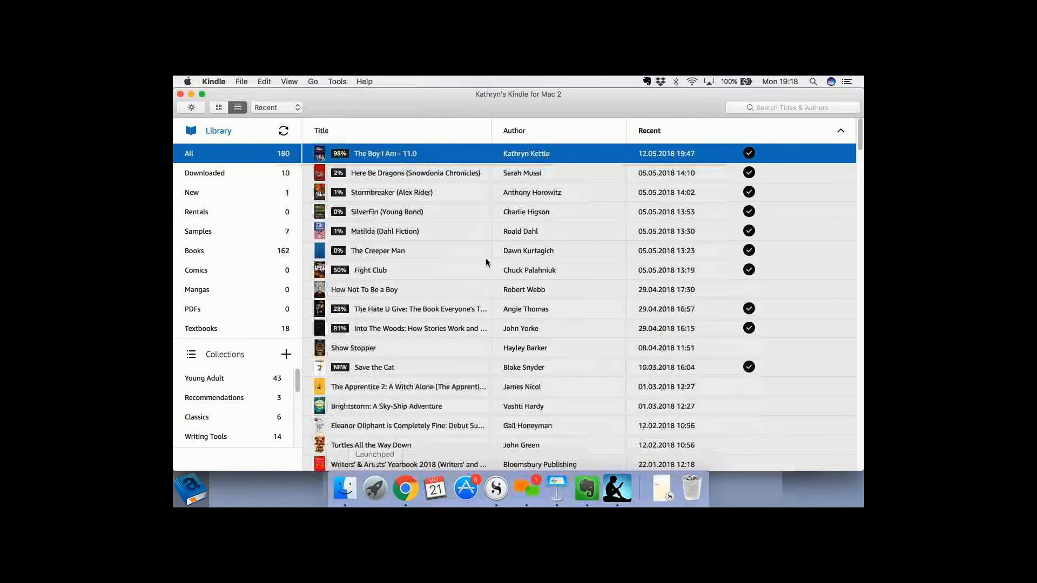
Open the newly compiled Kindle file from Finder and page forward through the front matter to chapter 1.
{"action": "double_click", "coordinate": [447, 337]}
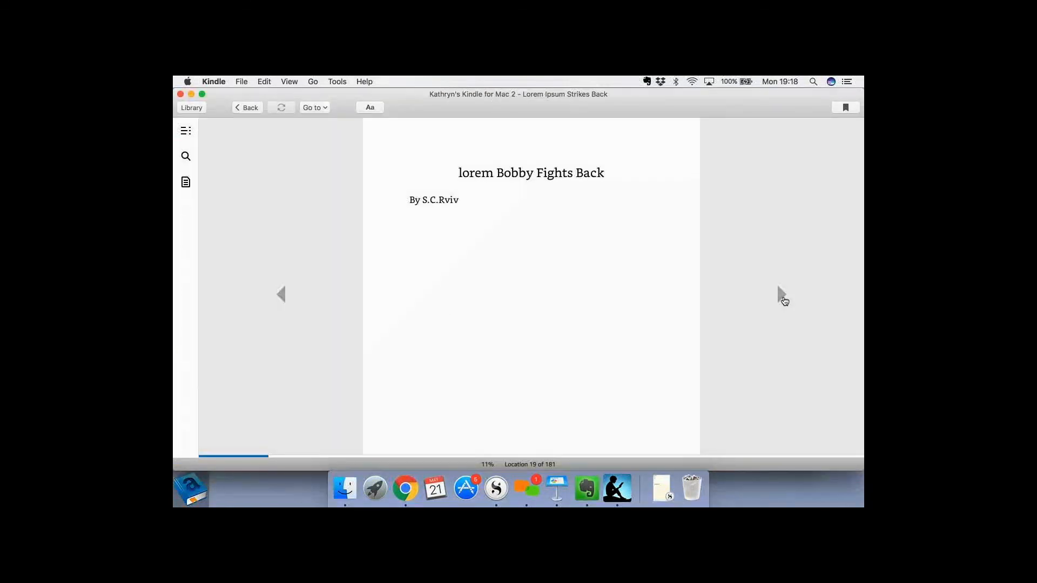
{"action": "left_click", "coordinate": [781, 294]}
{"action": "left_click", "coordinate": [782, 296]}
{"action": "left_click", "coordinate": [783, 297]}
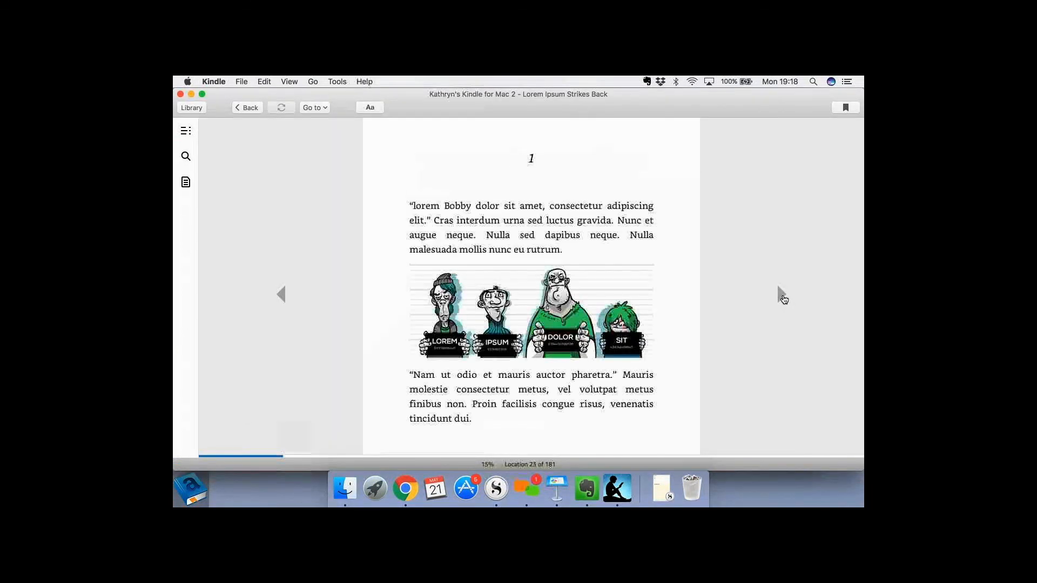
Show the ebook's table of contents and use it to visit Act 1, the quotation, title page, dedication, cover and chapter 1.
{"action": "left_click", "coordinate": [185, 132]}
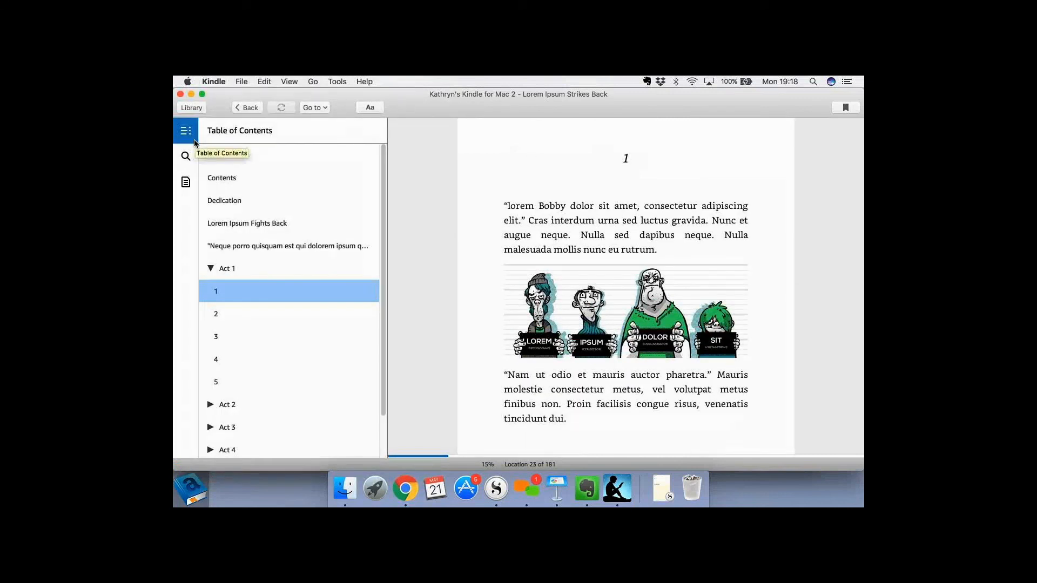
{"action": "left_click", "coordinate": [253, 269]}
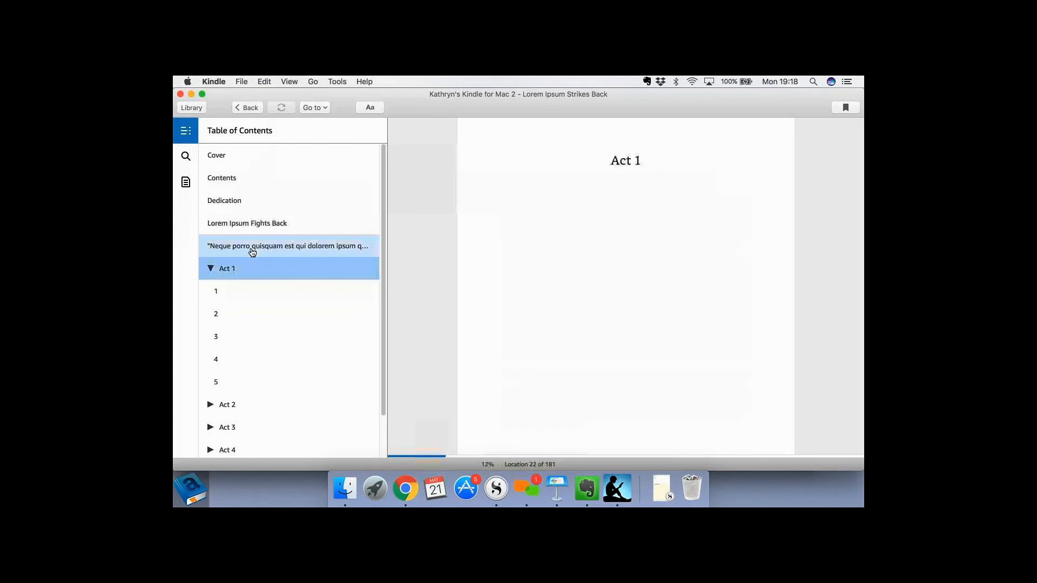
{"action": "left_click", "coordinate": [252, 246]}
{"action": "left_click", "coordinate": [253, 225]}
{"action": "left_click", "coordinate": [251, 199]}
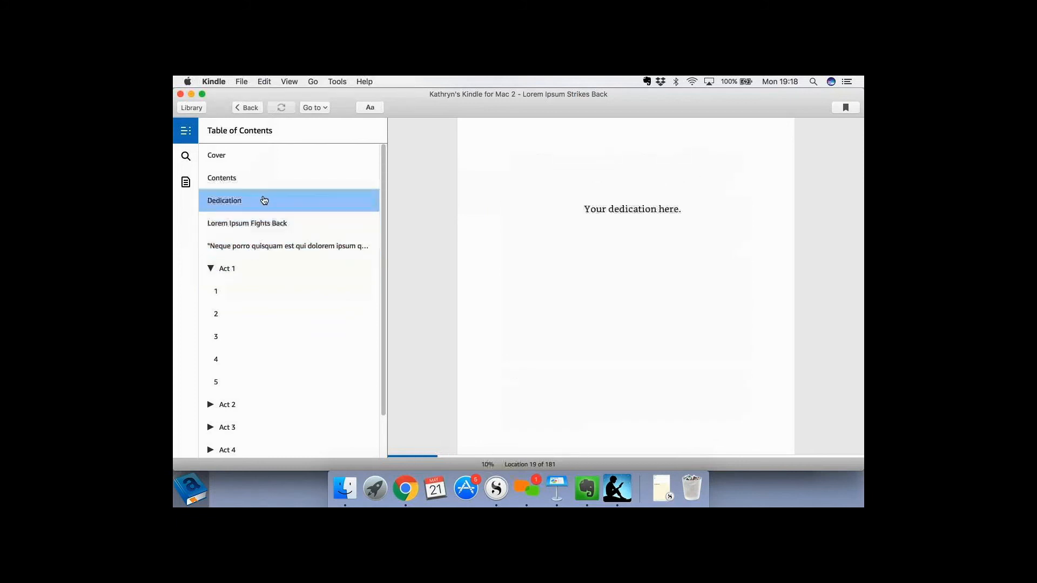
{"action": "left_click", "coordinate": [235, 158]}
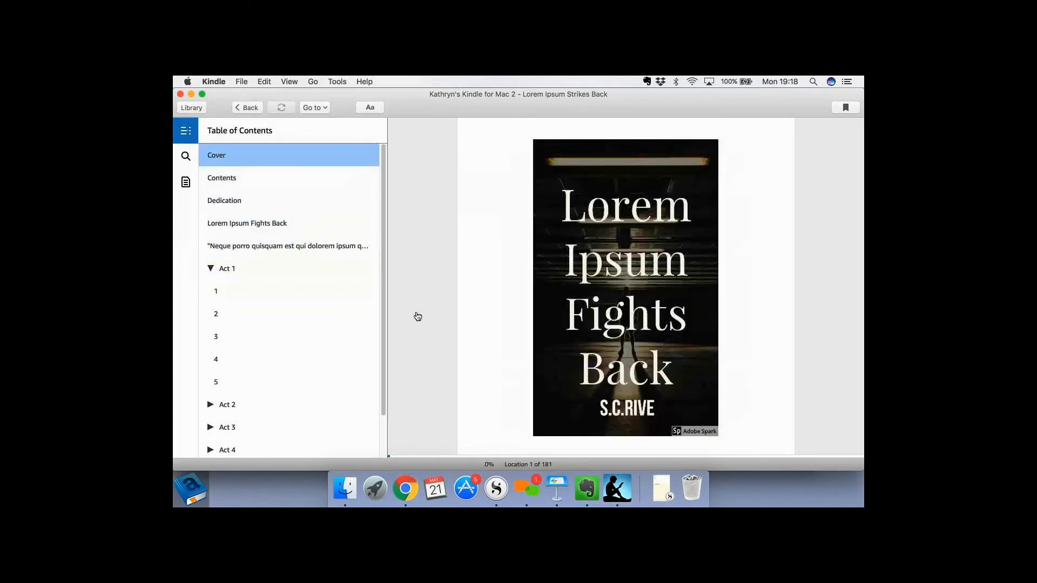
{"action": "left_click", "coordinate": [222, 300]}
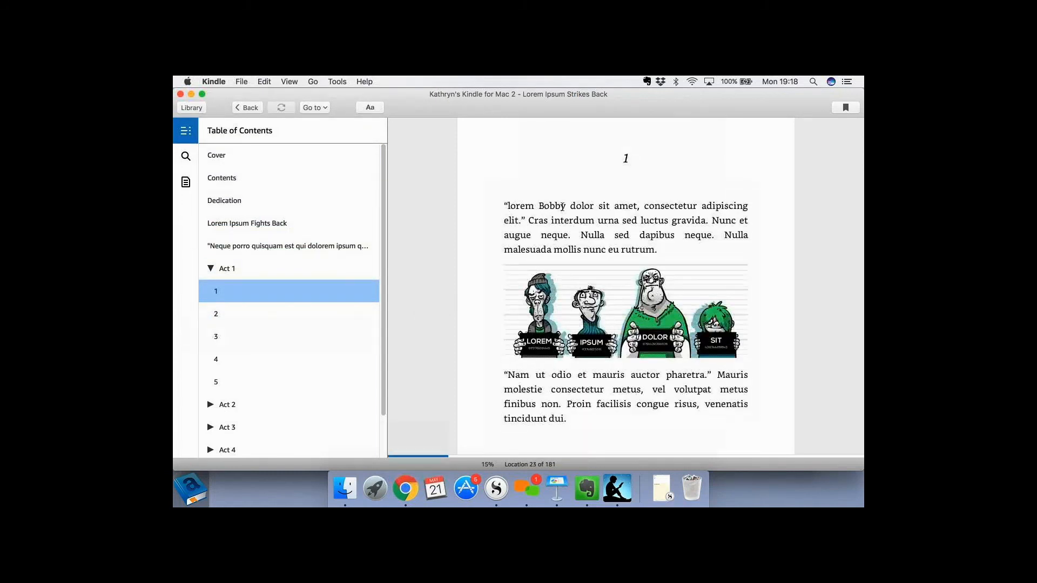
Examine the words "lorem Bobby" in chapter 1 and the bracketed comment after "dictum" in chapter 2.
{"action": "left_click_drag", "start_coordinate": [504, 207], "coordinate": [566, 207]}
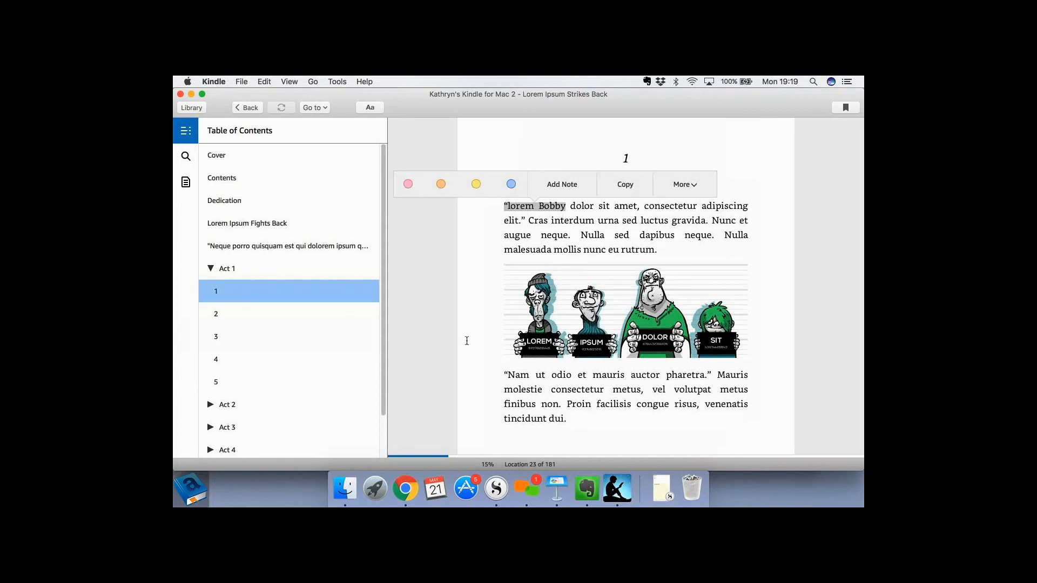
{"action": "left_click", "coordinate": [284, 313]}
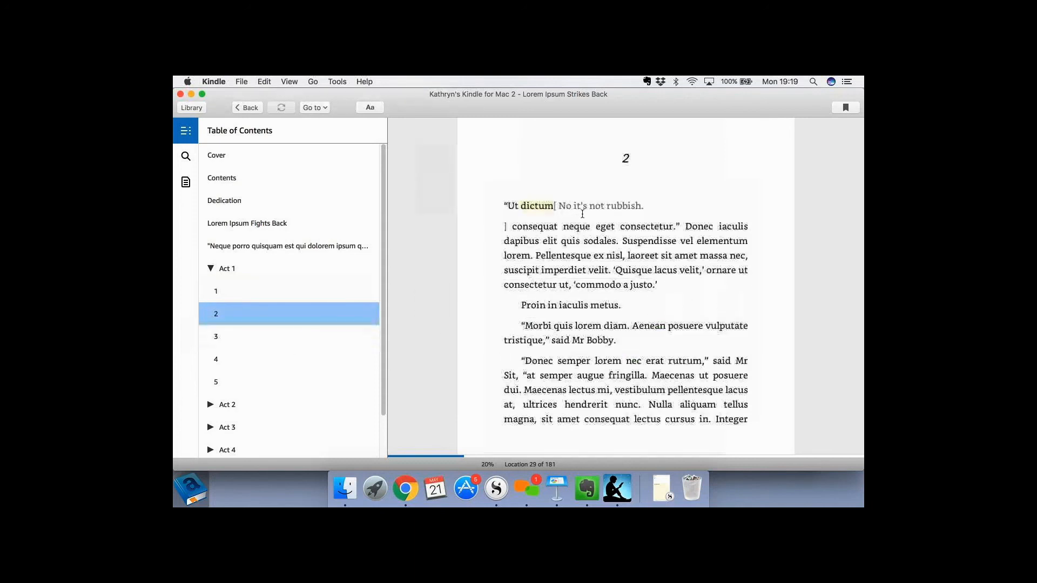
{"action": "left_click_drag", "start_coordinate": [538, 207], "coordinate": [616, 215]}
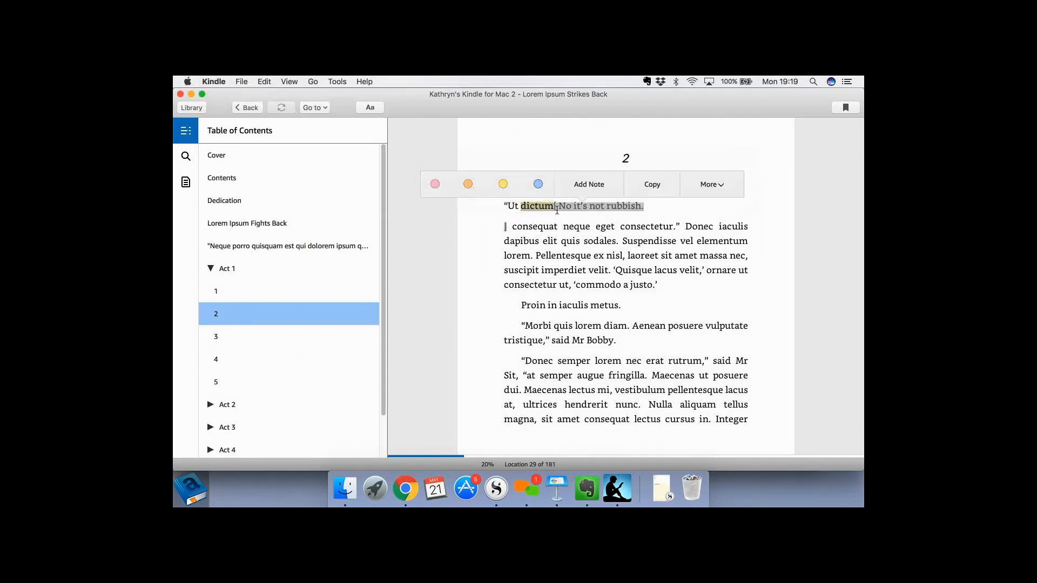
{"action": "left_click", "coordinate": [493, 205]}
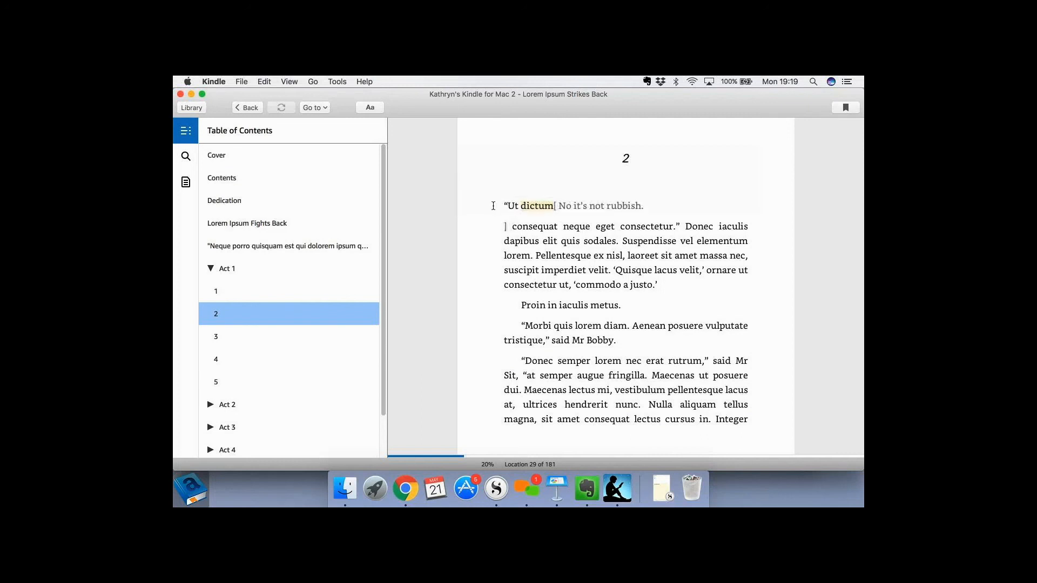
{"action": "left_click", "coordinate": [668, 389]}
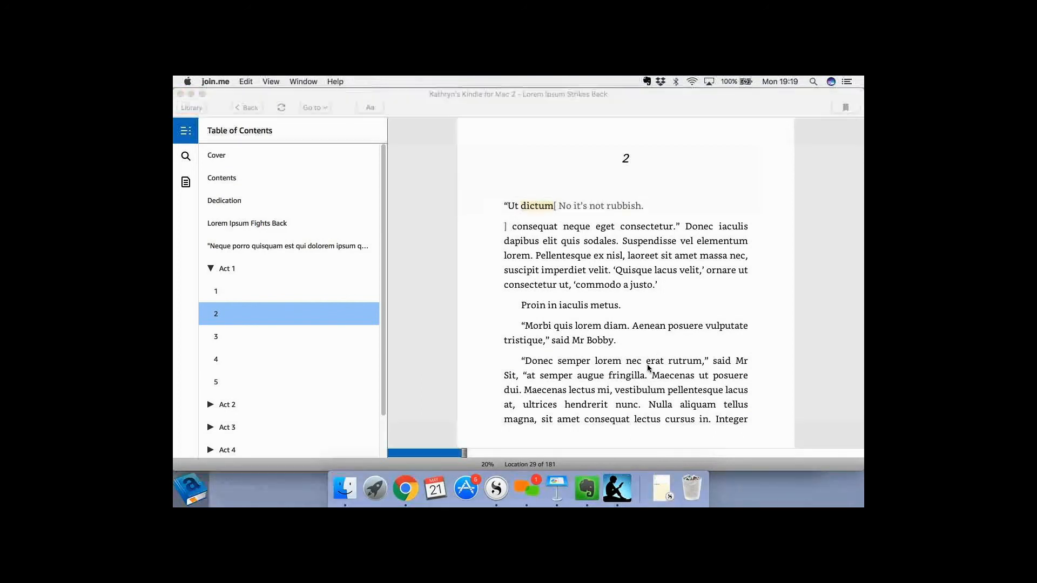